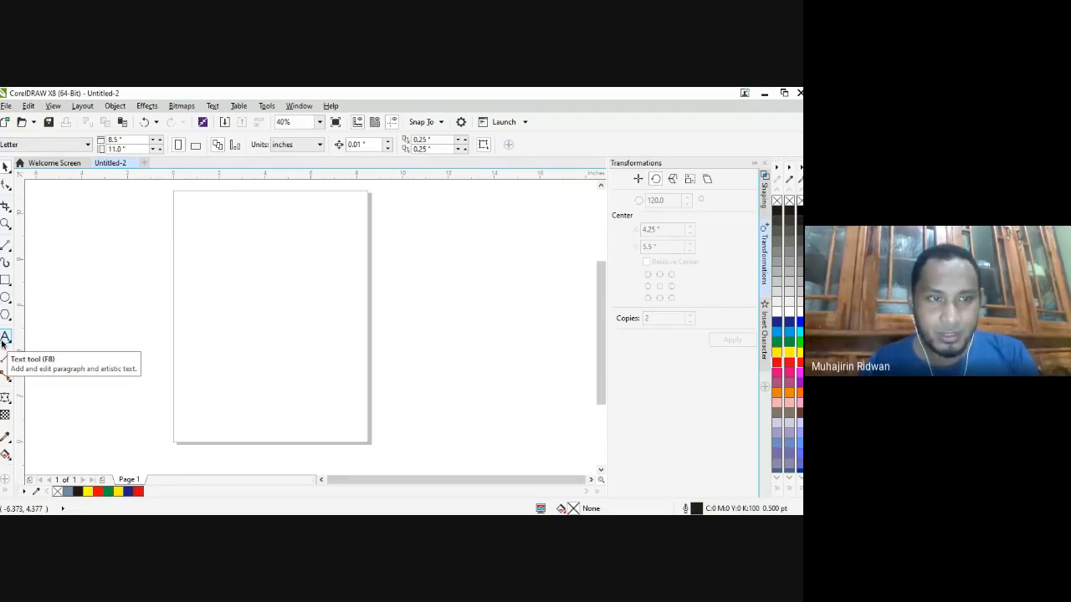
# - Add the artistic text "Komputer Grafis" near the top of the page
pyautogui.click(4, 339)
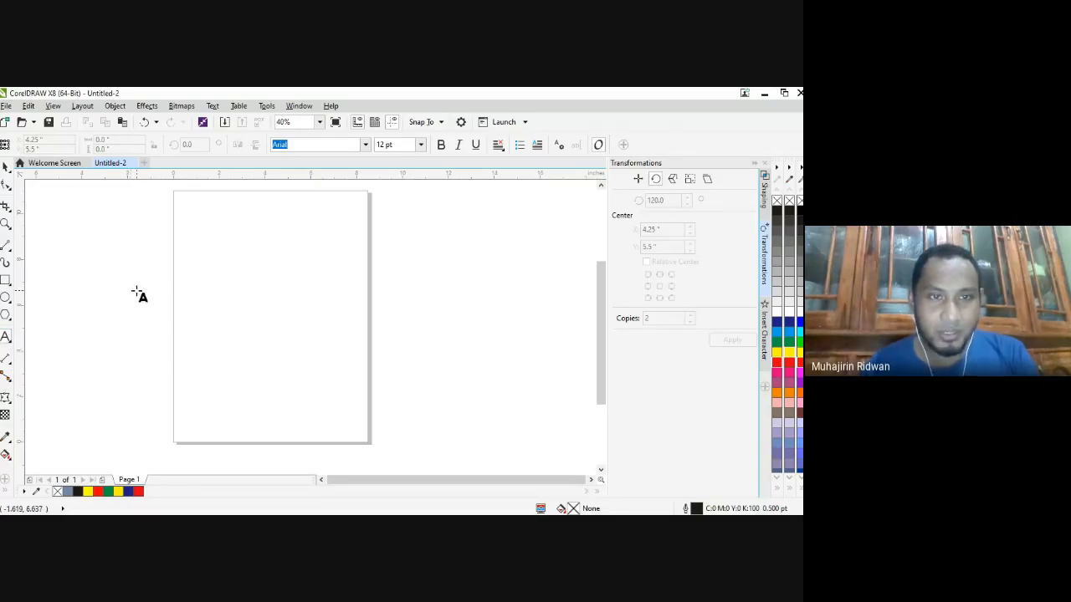
pyautogui.click(198, 223)
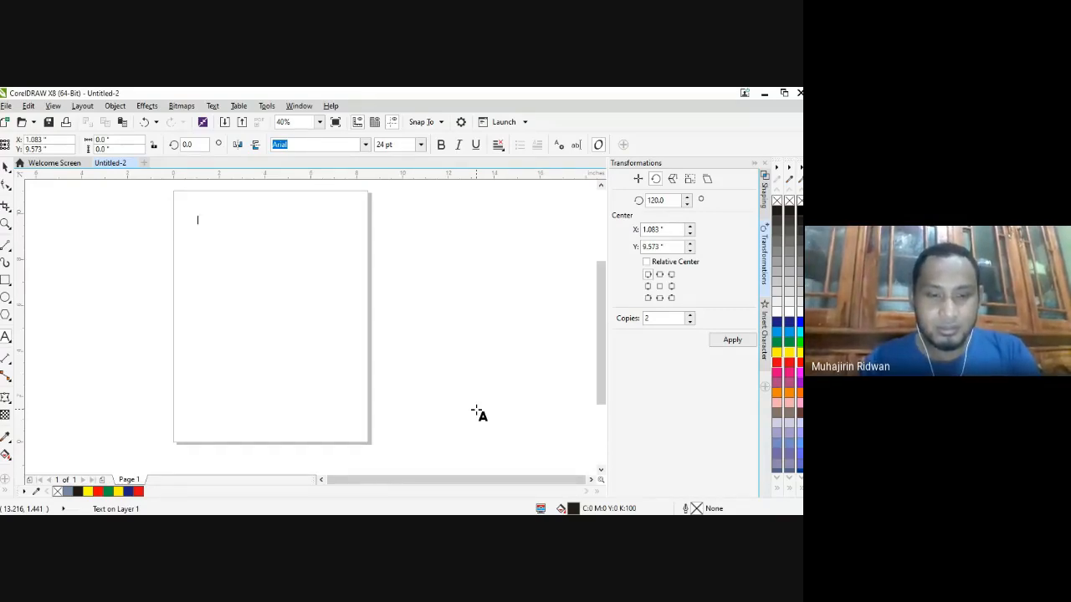
pyautogui.write('Kom')
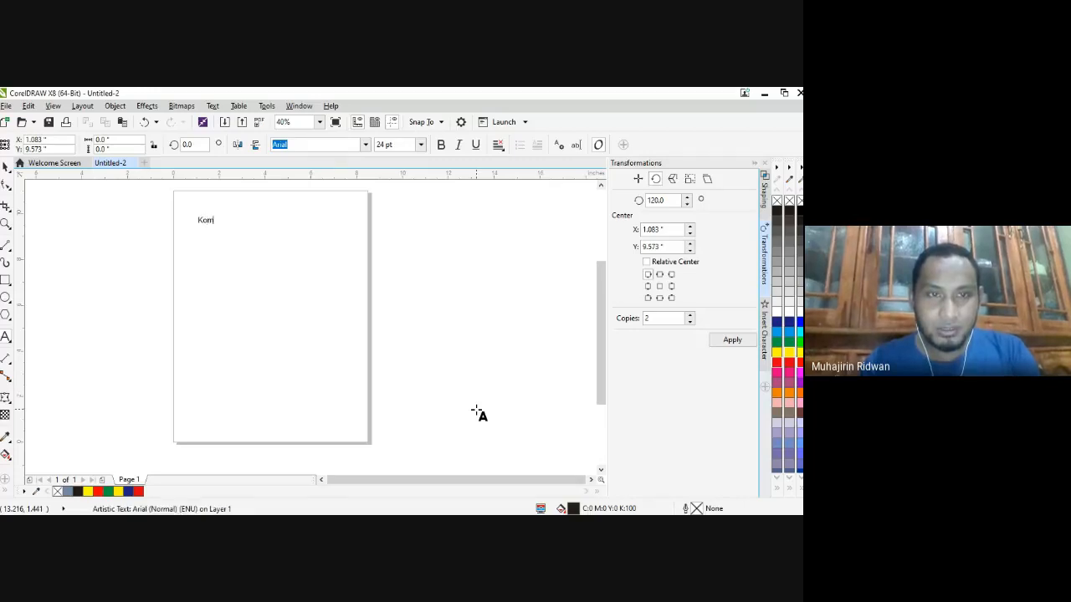
pyautogui.write('puter ')
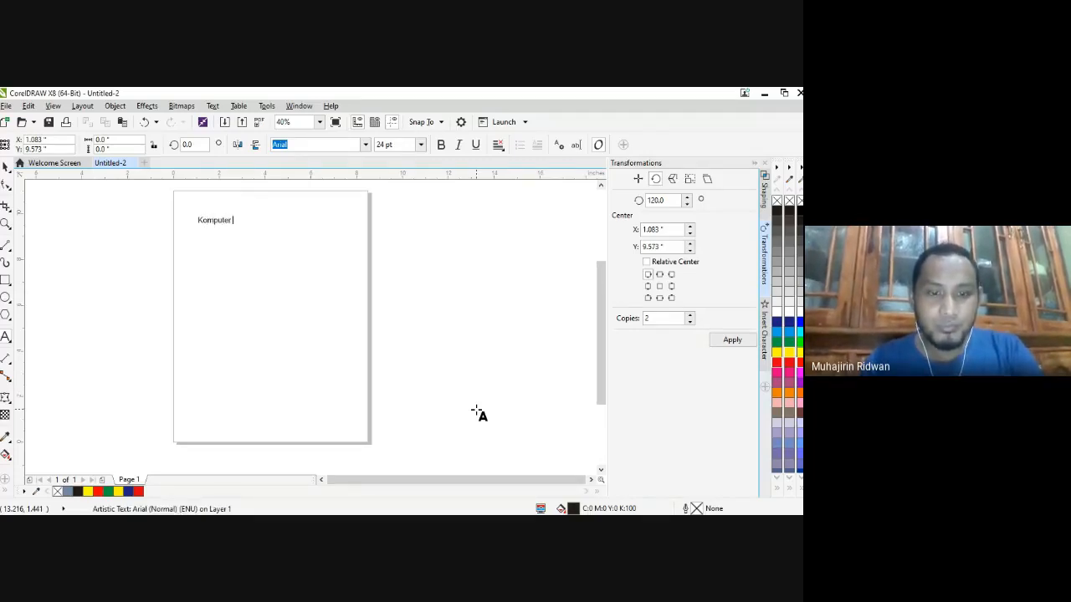
pyautogui.write('Gra')
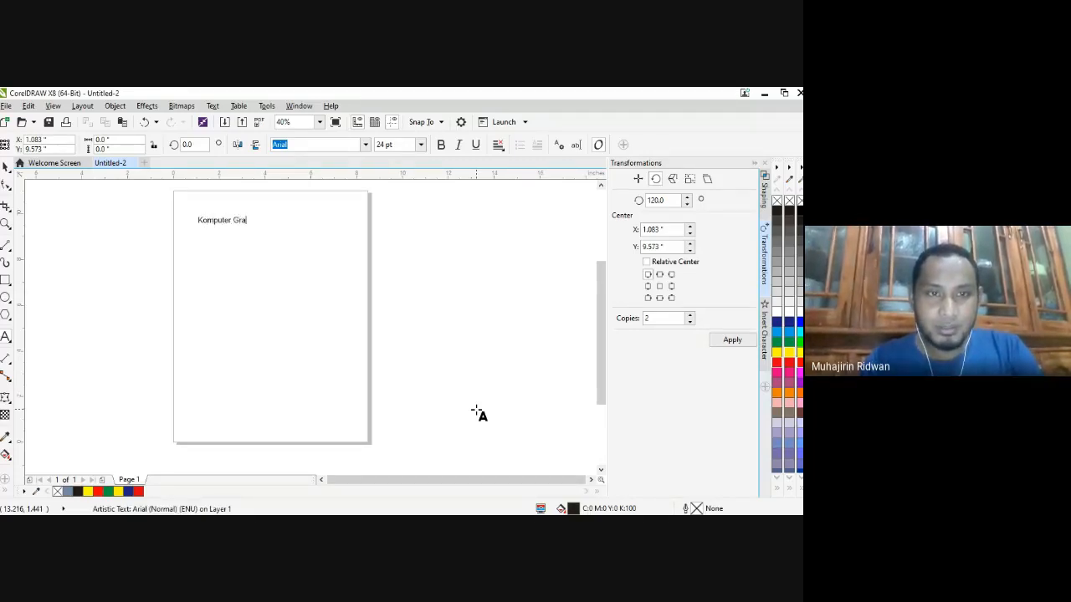
pyautogui.write('fis')
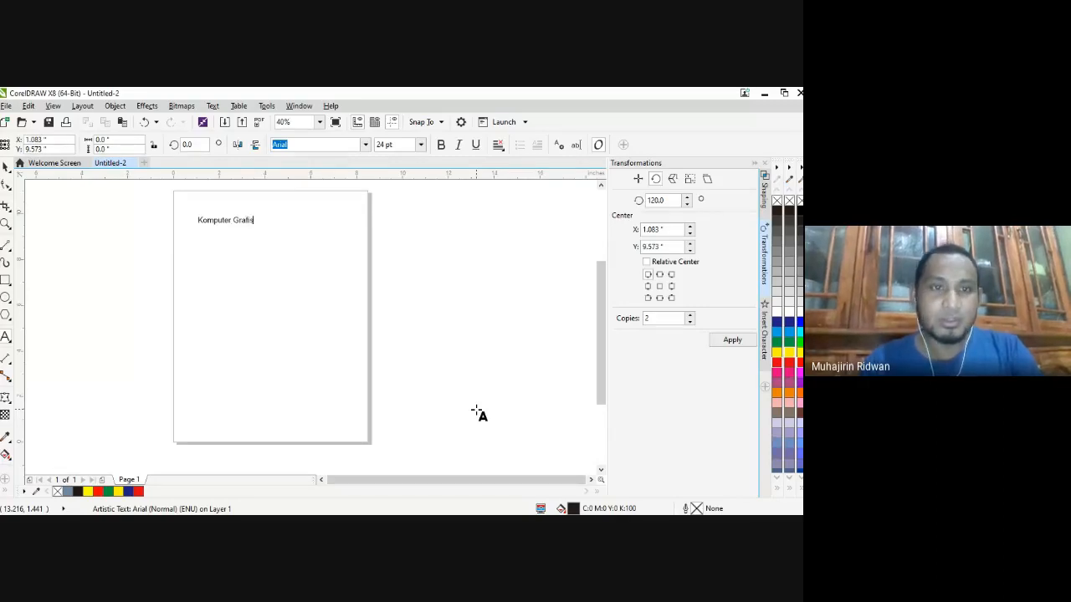
pyautogui.press('Escape')
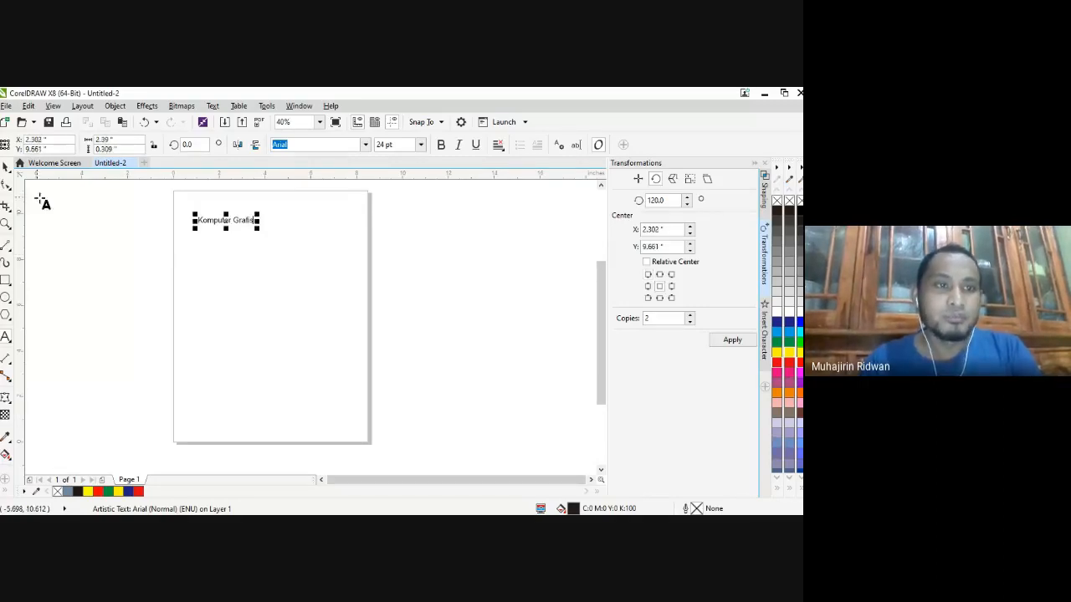
pyautogui.click(6, 166)
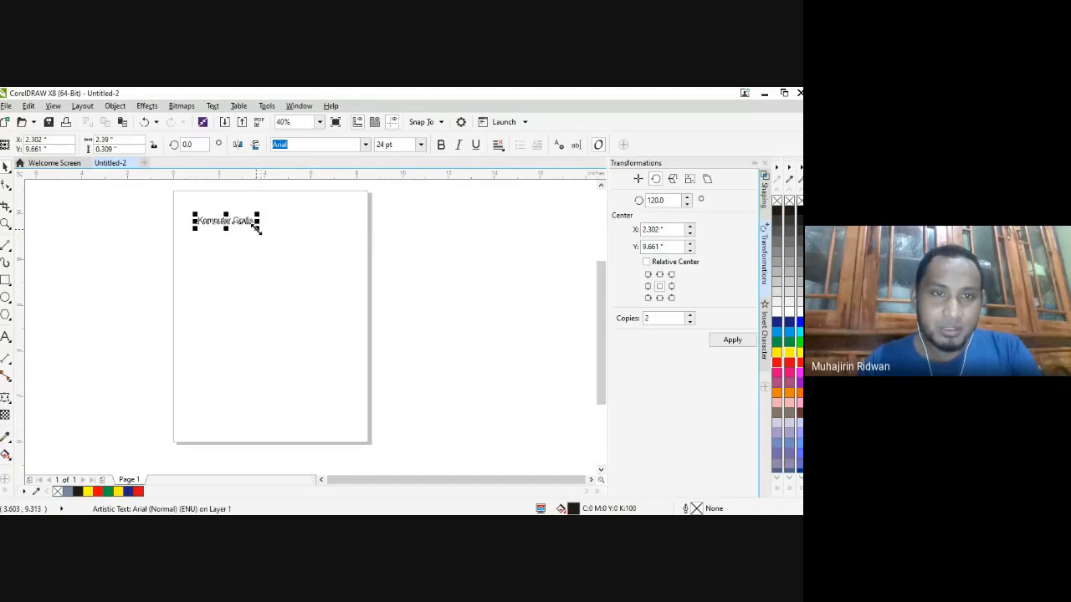
# - Draw a paragraph text frame about 3.85 by 3.35 inches below the heading and enter "Mata dndn baadhdh" in it
pyautogui.click(5, 337)
pyautogui.press('Escape')
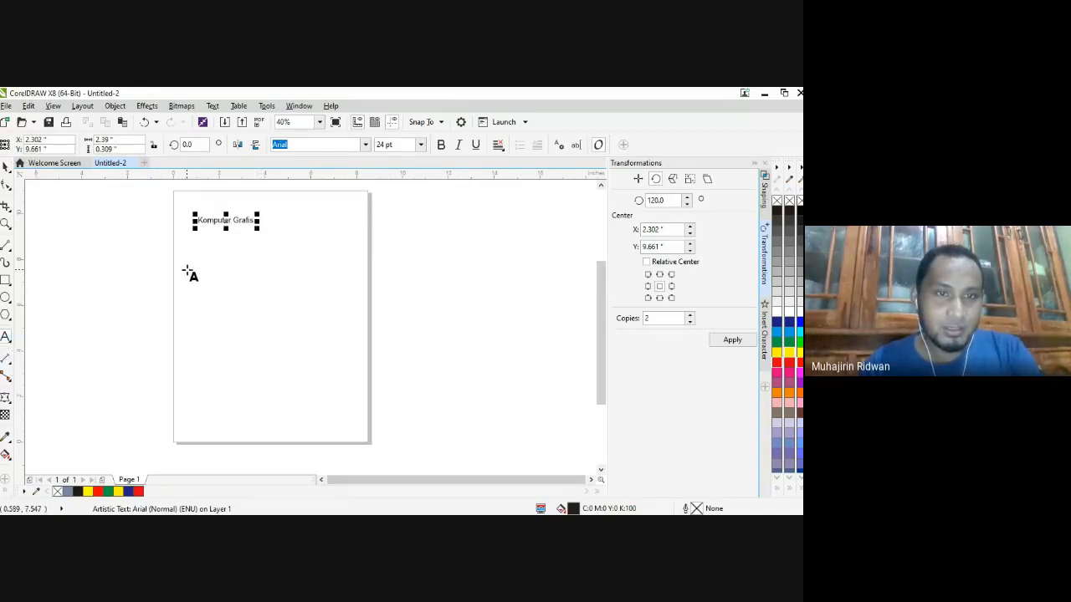
pyautogui.click(191, 264)
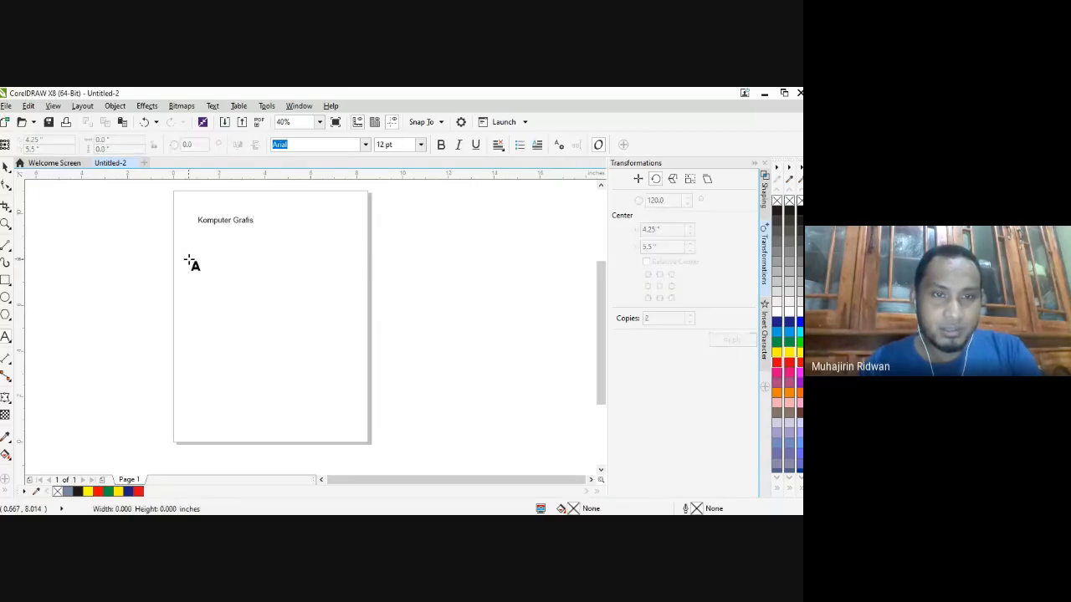
pyautogui.moveTo(189, 260); pyautogui.dragTo(277, 336)
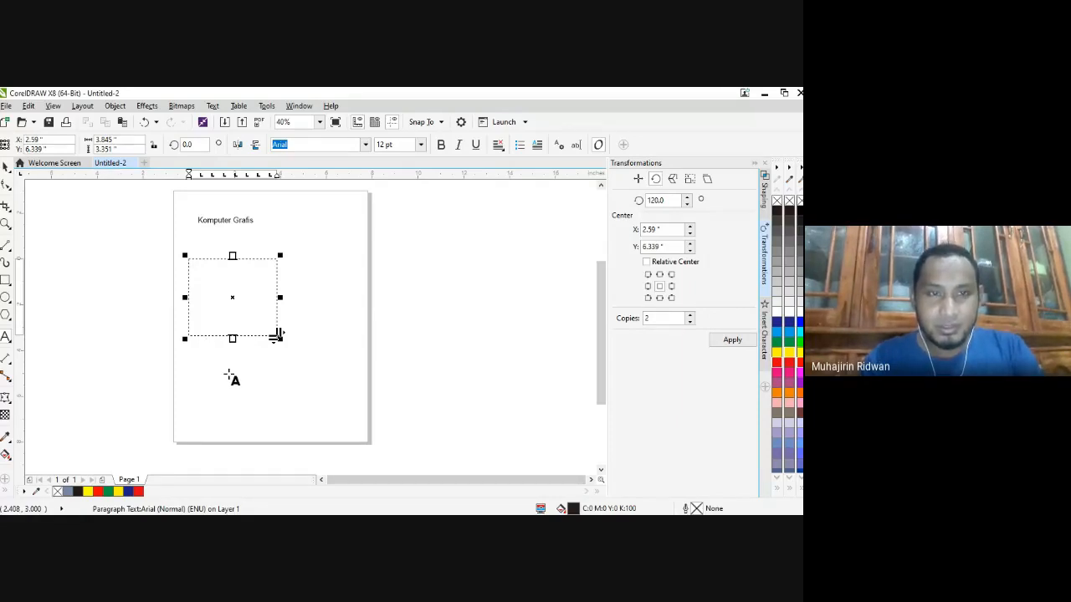
pyautogui.write('Desa')
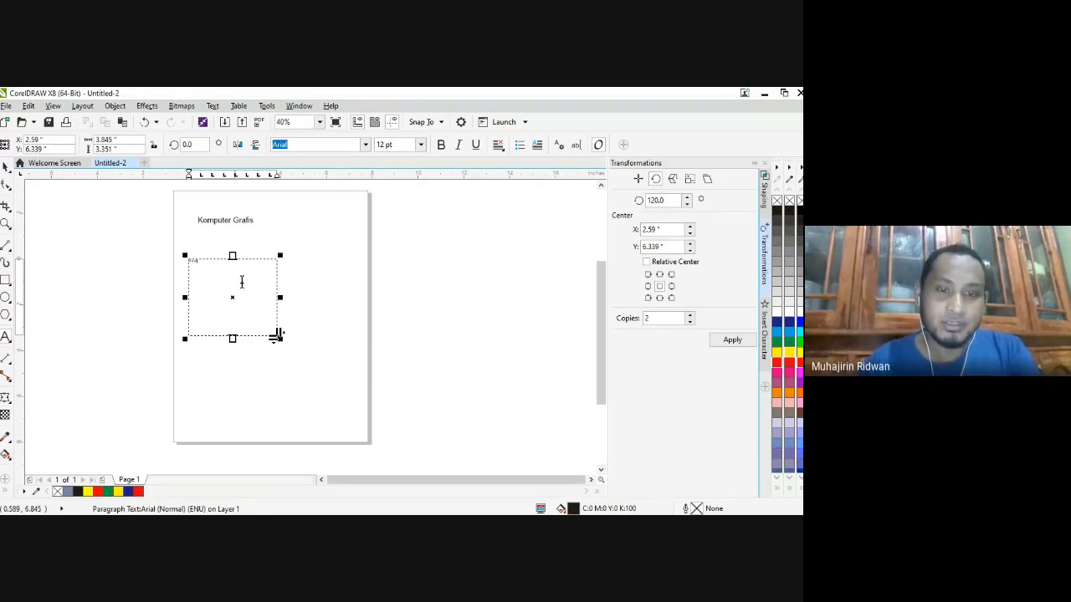
pyautogui.click(242, 282)
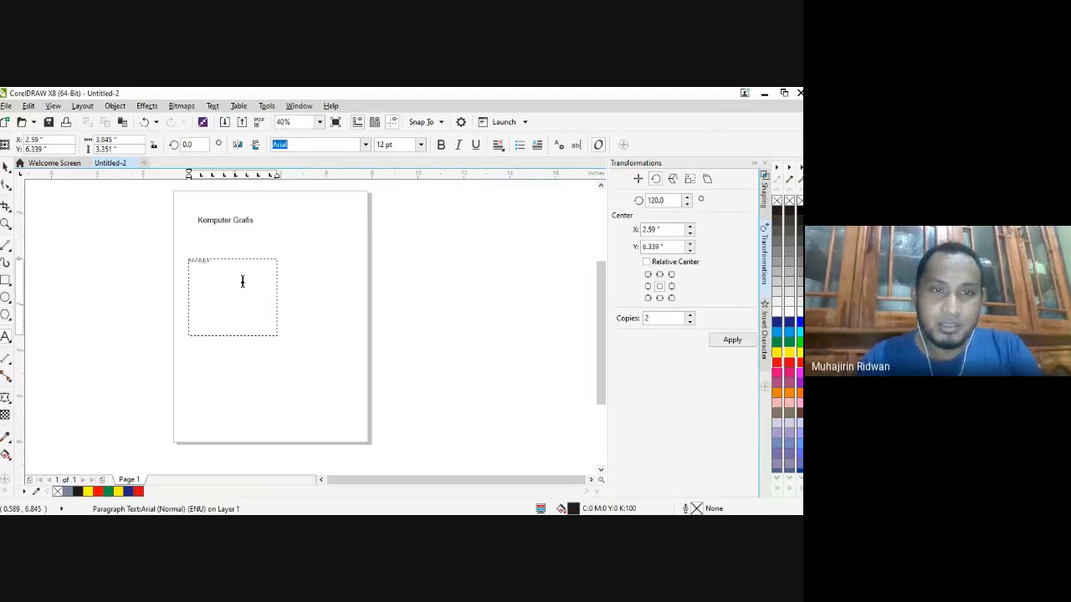
pyautogui.write('lajar')
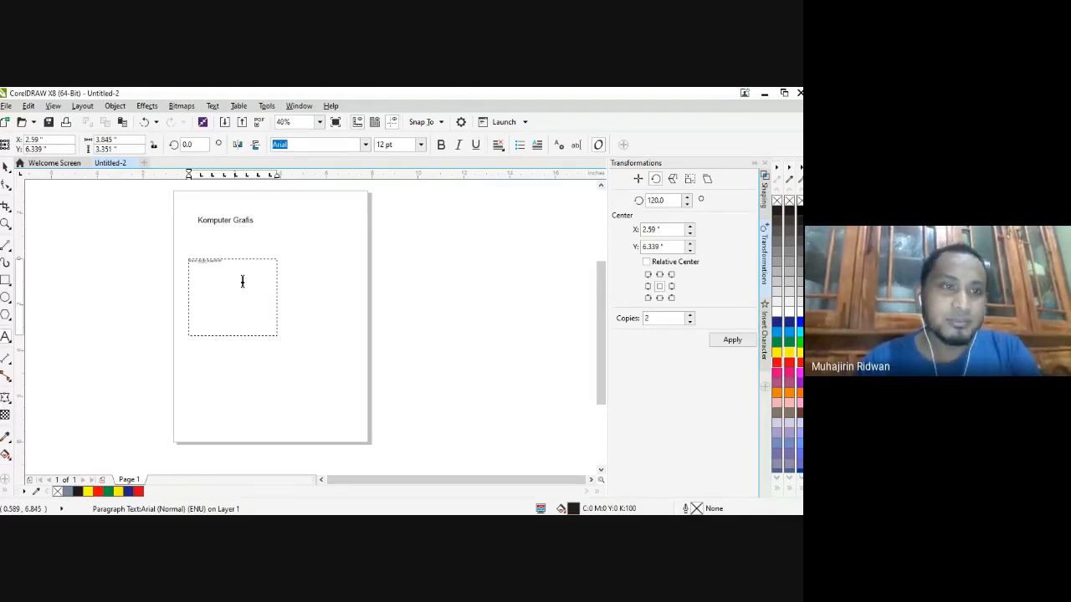
# - Apply a bulleted list to the paragraph text and remove it again
pyautogui.click(6, 224)
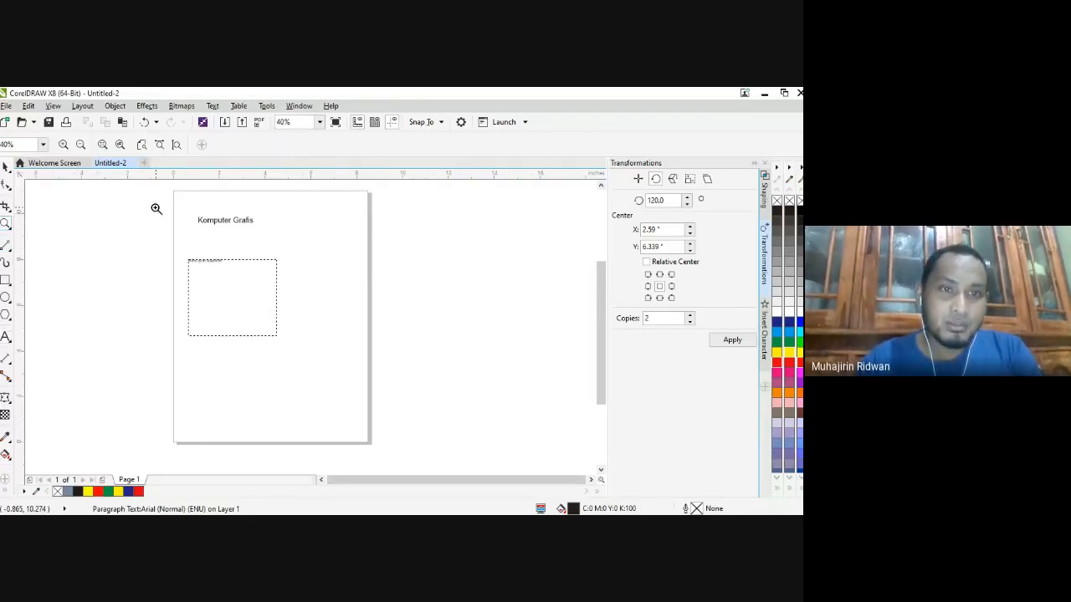
pyautogui.moveTo(173, 201); pyautogui.dragTo(354, 354)
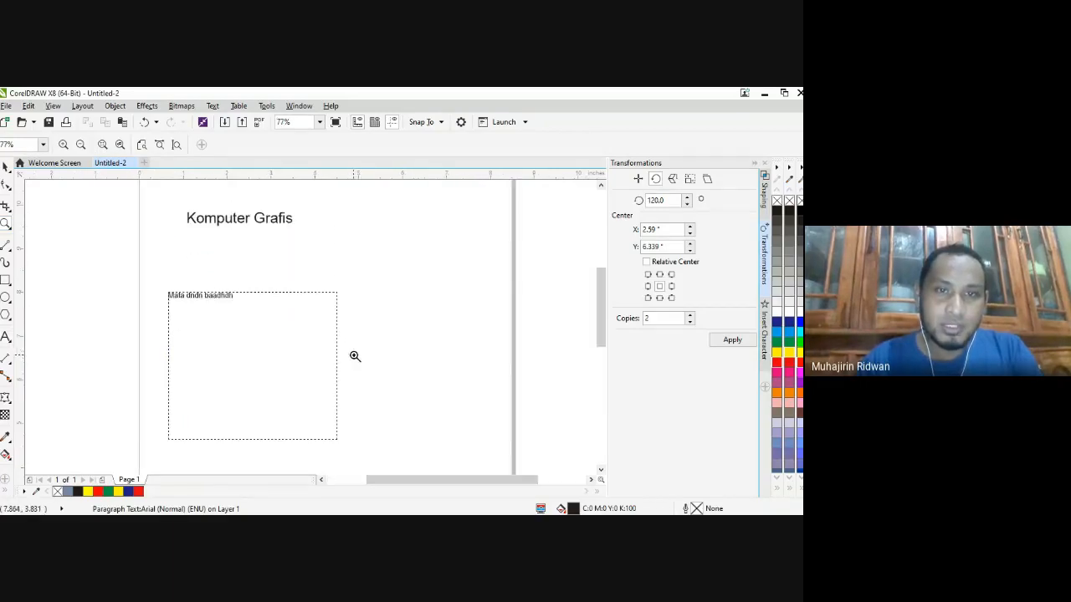
pyautogui.click(6, 166)
pyautogui.click(251, 293)
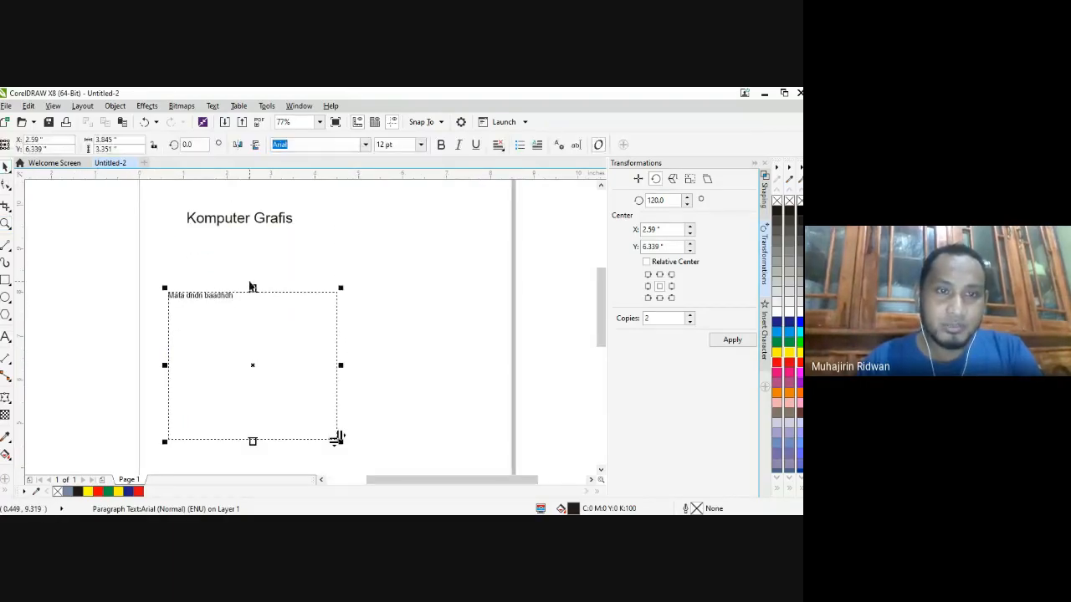
pyautogui.click(245, 303)
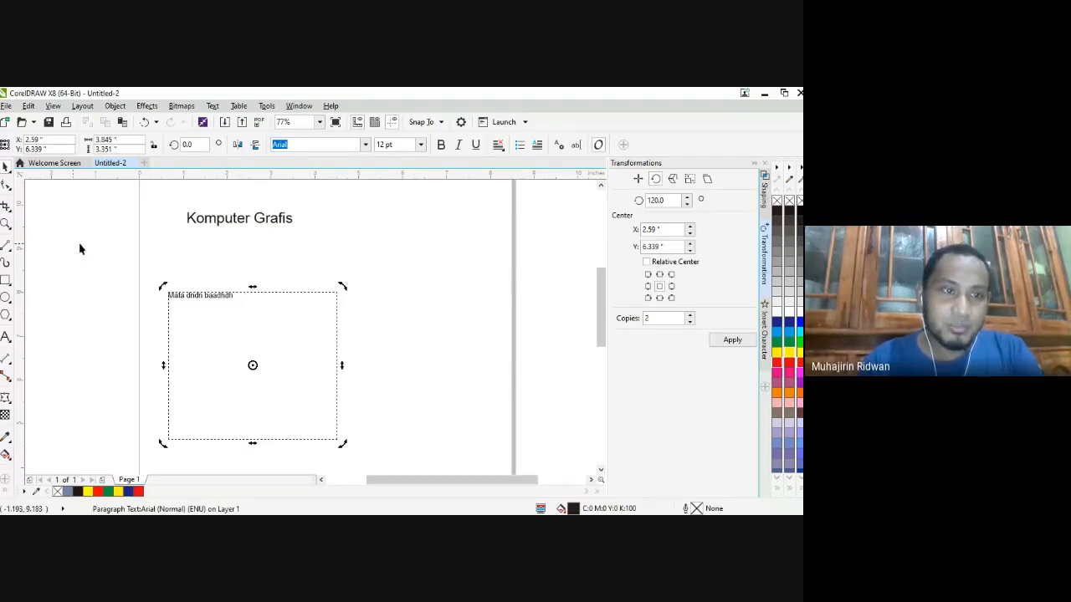
pyautogui.click(5, 337)
pyautogui.click(263, 304)
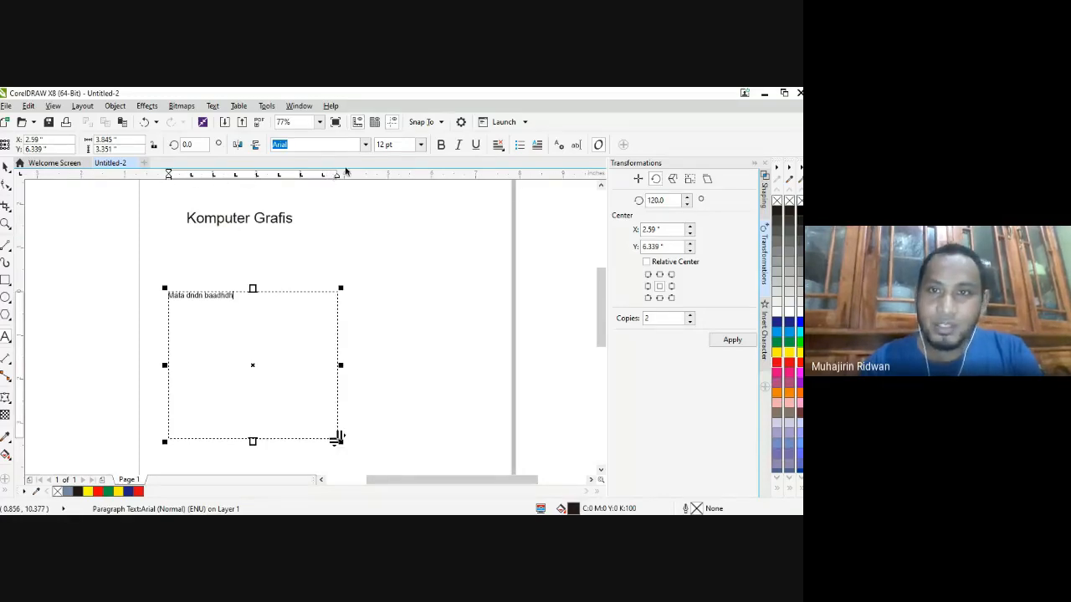
pyautogui.click(520, 146)
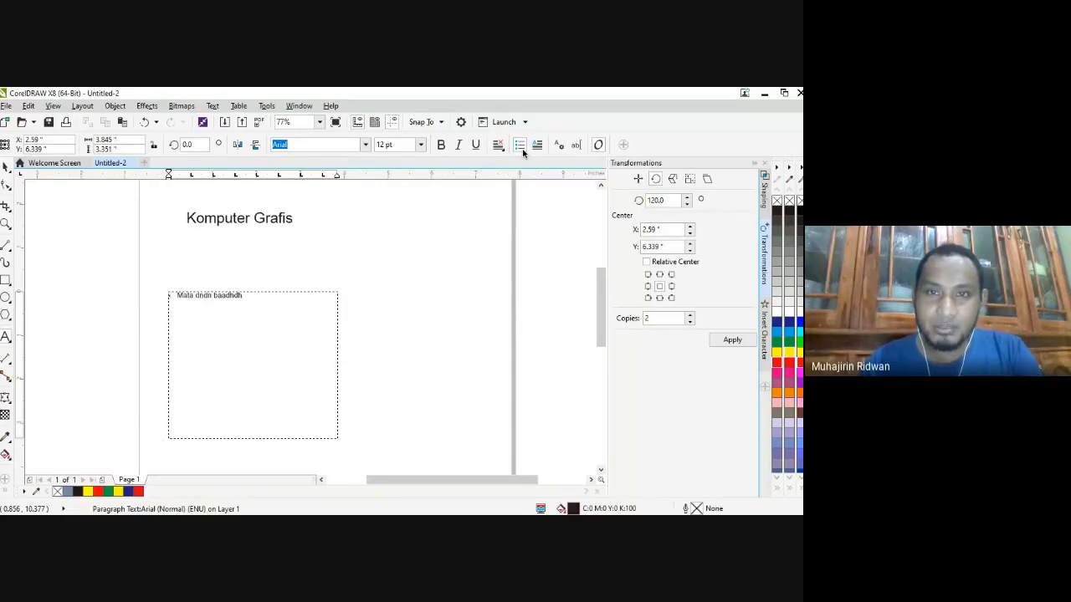
pyautogui.click(523, 150)
pyautogui.click(523, 150)
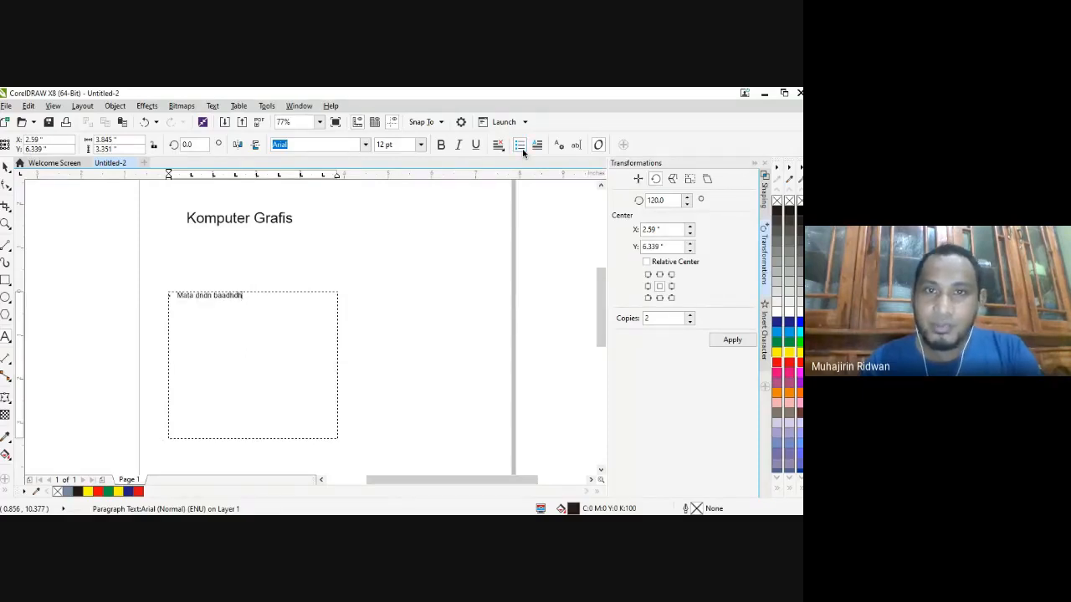
pyautogui.click(522, 149)
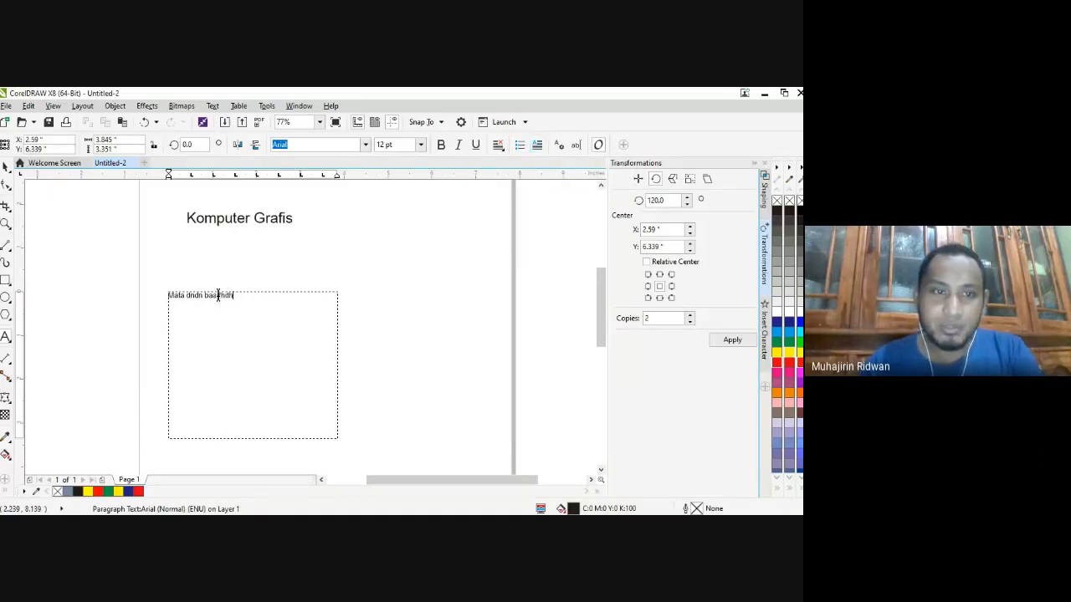
# - Apply a drop cap to the paragraph and extend its text with filler words beginning "sns djsd sjd sjdsjd" until it fills three lines
pyautogui.click(168, 298)
pyautogui.click(537, 148)
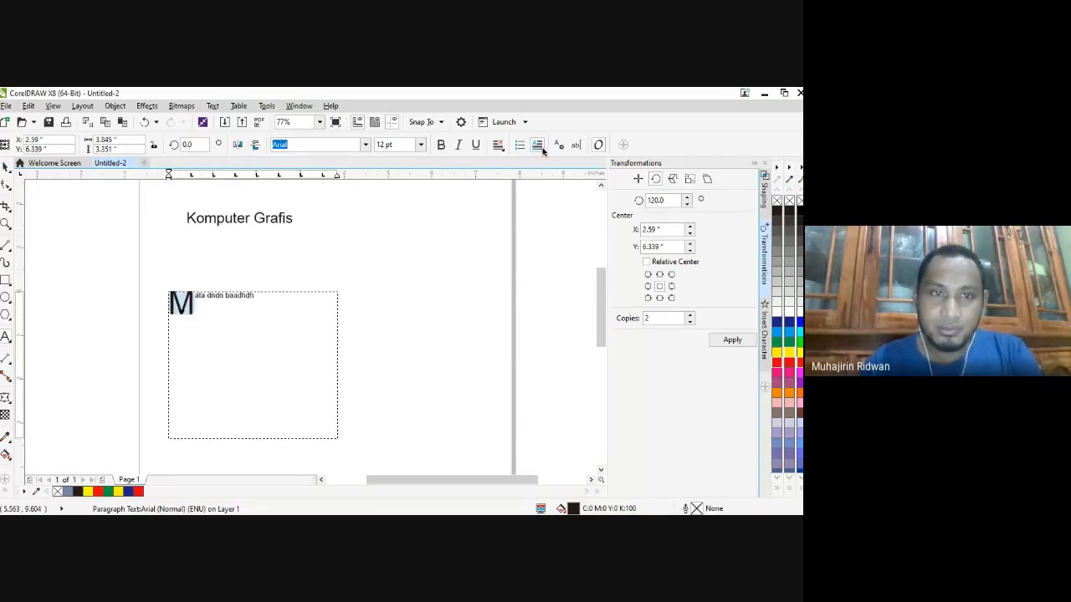
pyautogui.click(258, 303)
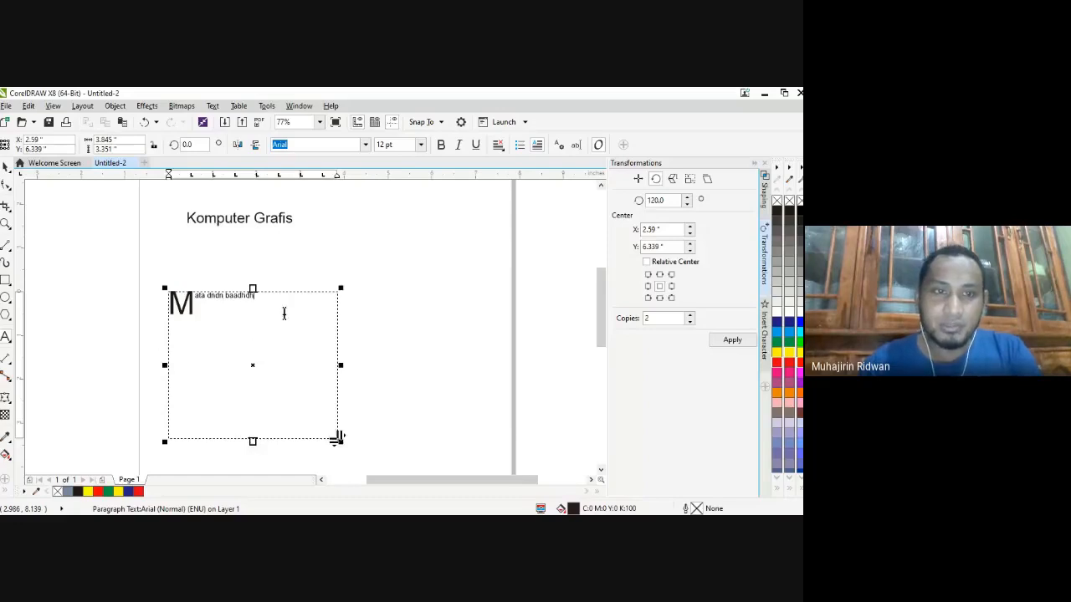
pyautogui.write('sns djsd sjd')
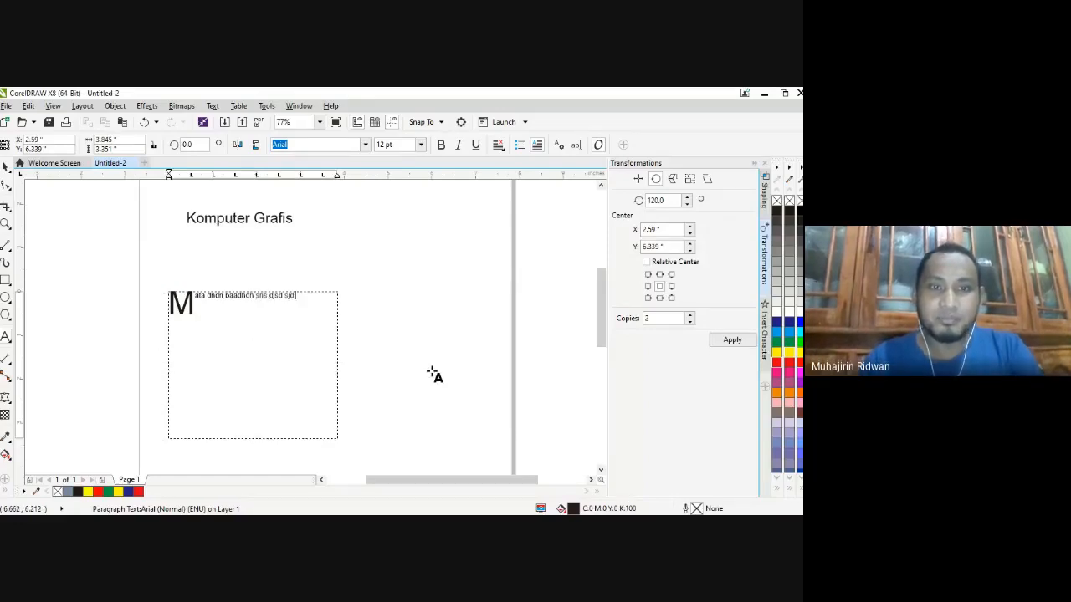
pyautogui.write(' sjdsjd js w')
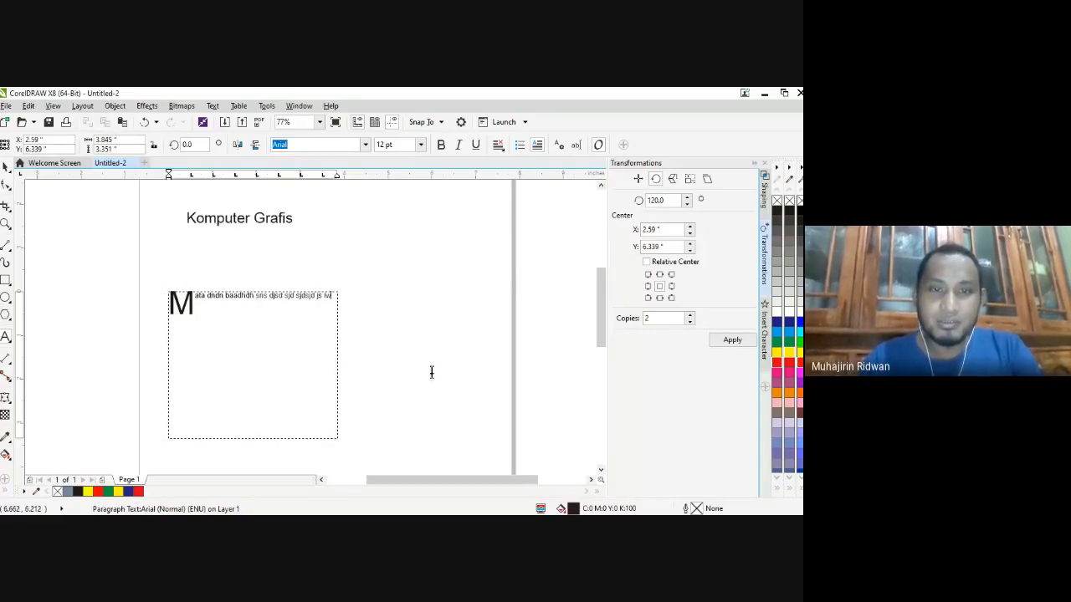
pyautogui.write(' ww wej w')
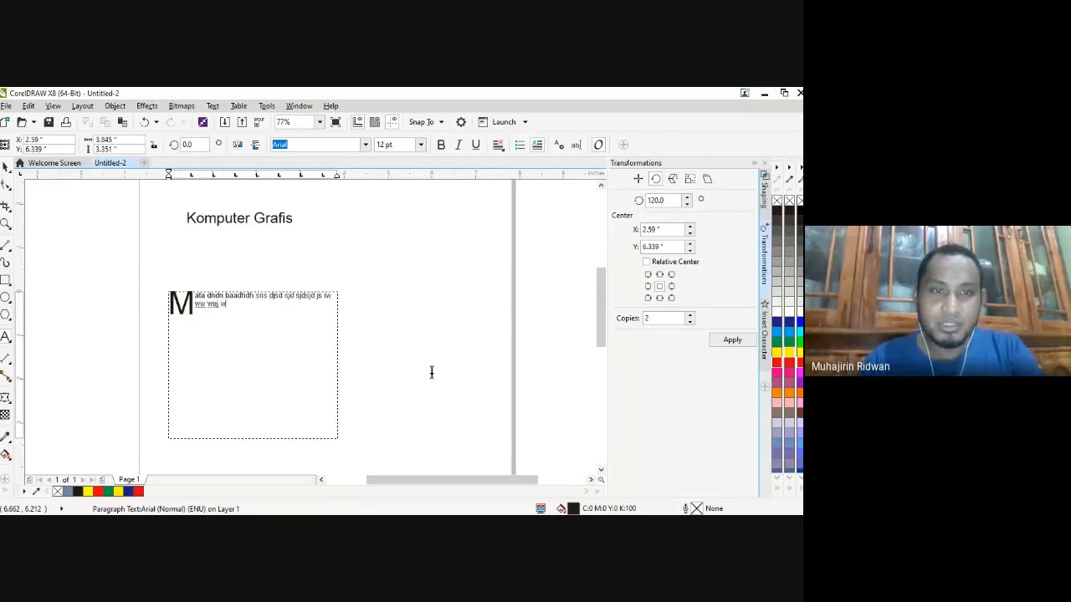
pyautogui.write('ewje wjwe d')
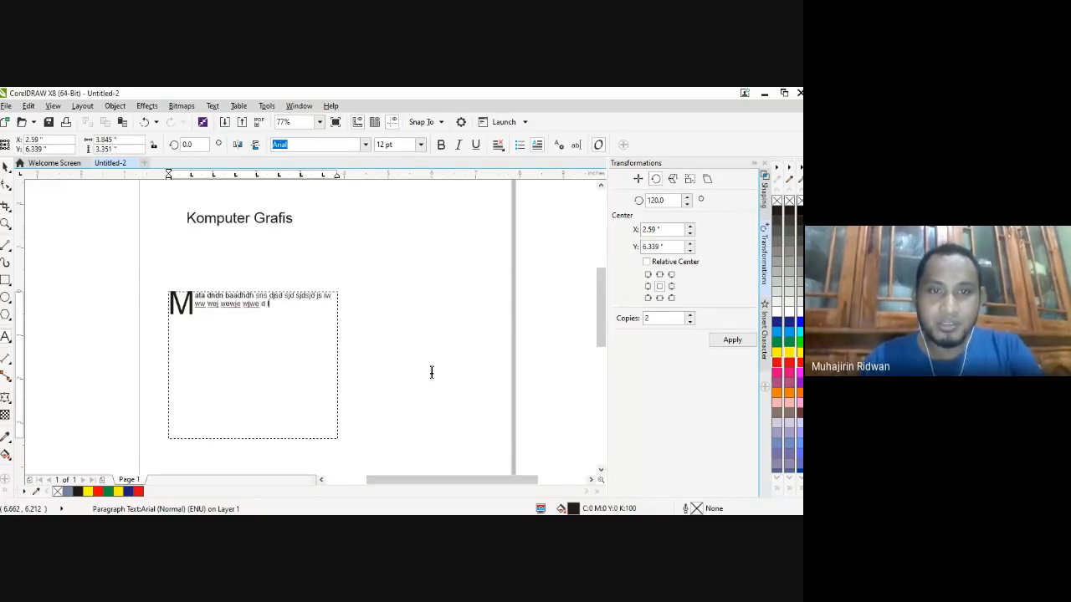
pyautogui.write(' fewfehe fehe dh he ')
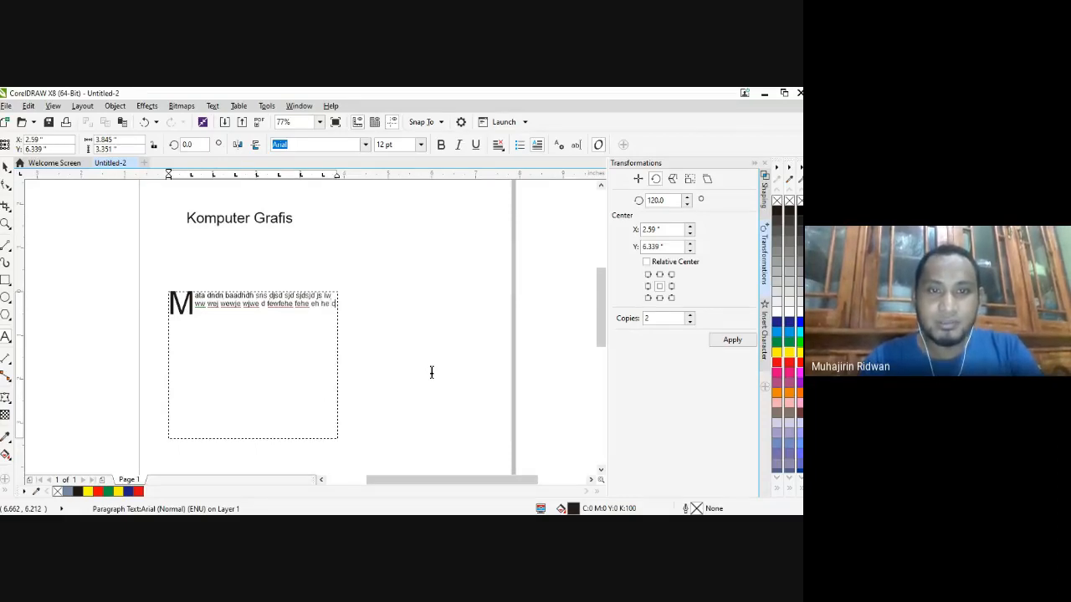
pyautogui.write('che edhede da')
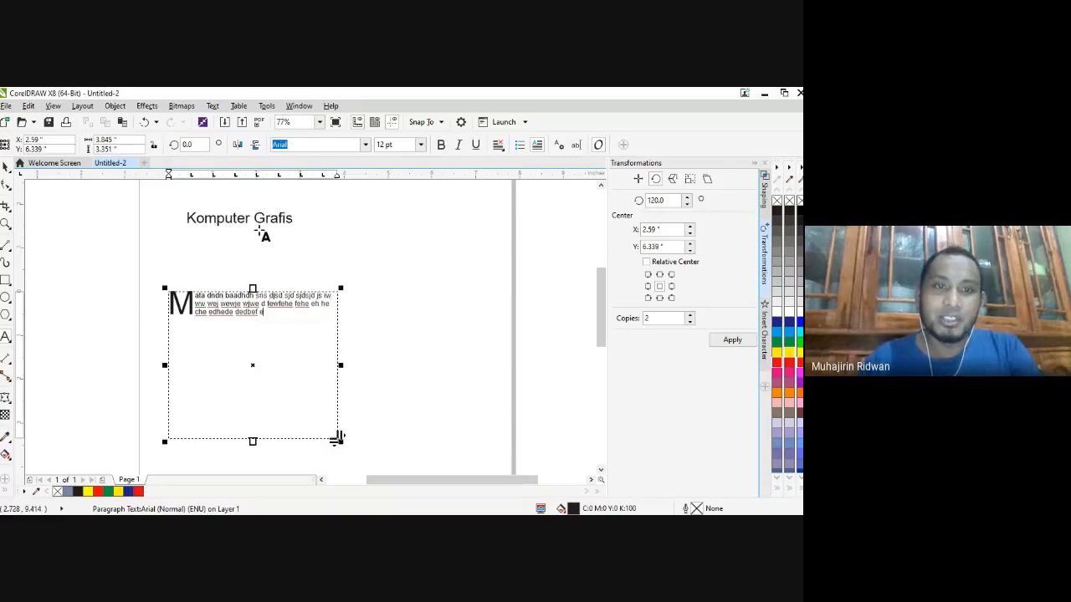
# - Extend the "Komputer Grafis" artistic text with "sshds ha dahdhahd ahda hdaaeq" and start a new line below it
pyautogui.click(264, 219)
pyautogui.press('Right')
pyautogui.press('Right')
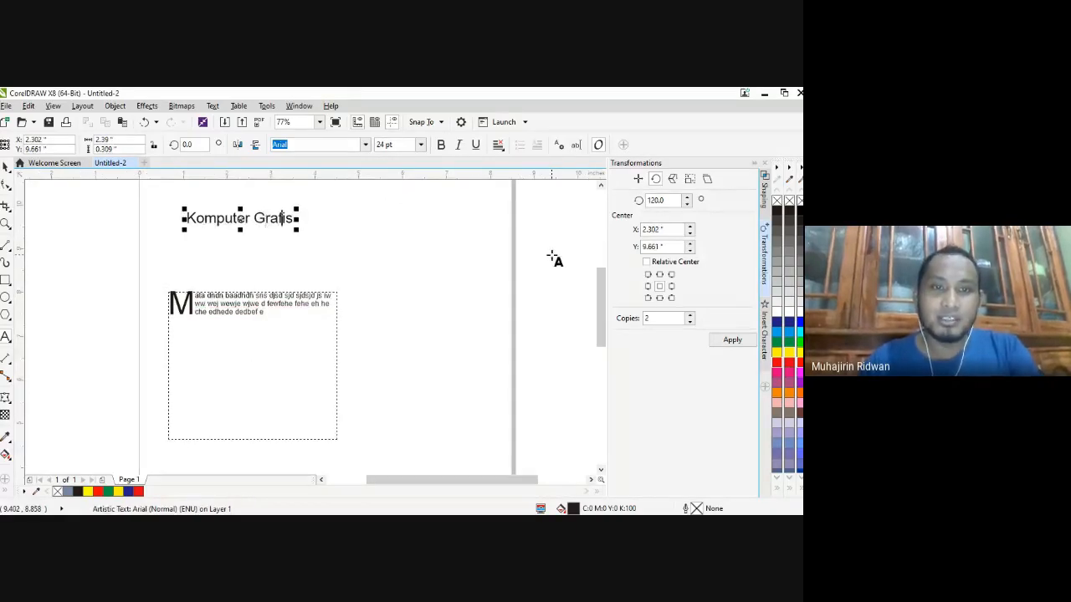
pyautogui.write('s')
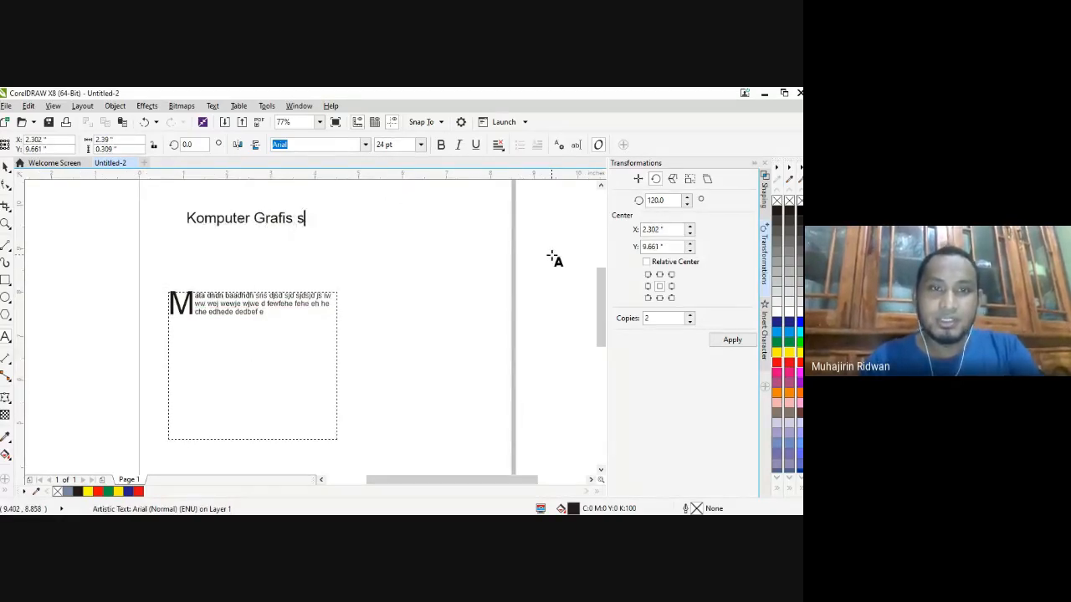
pyautogui.write('shds ha dahd')
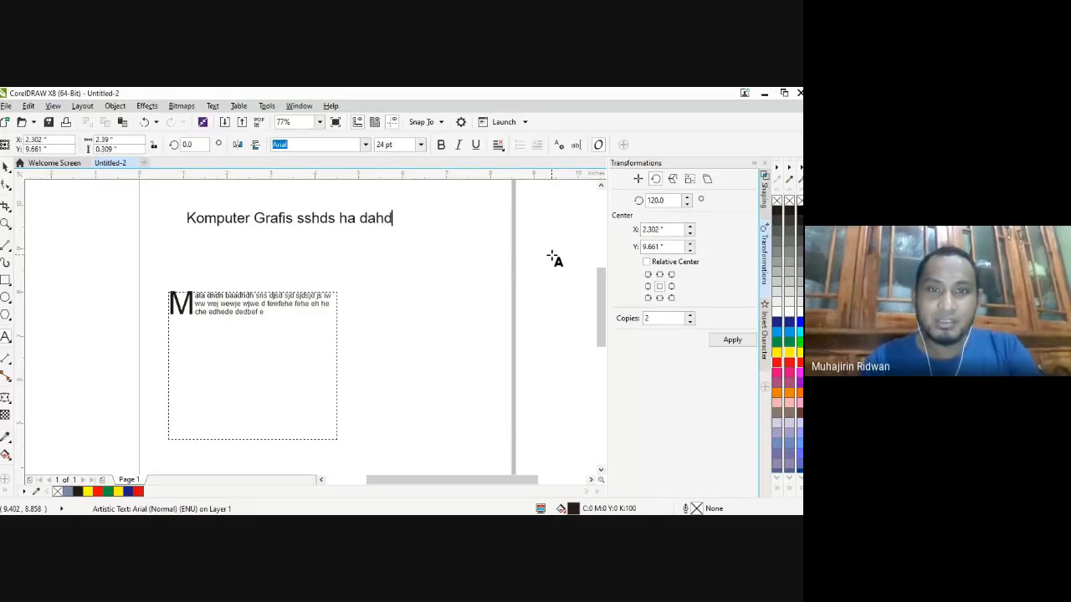
pyautogui.write('hahd ahda hdaaeq')
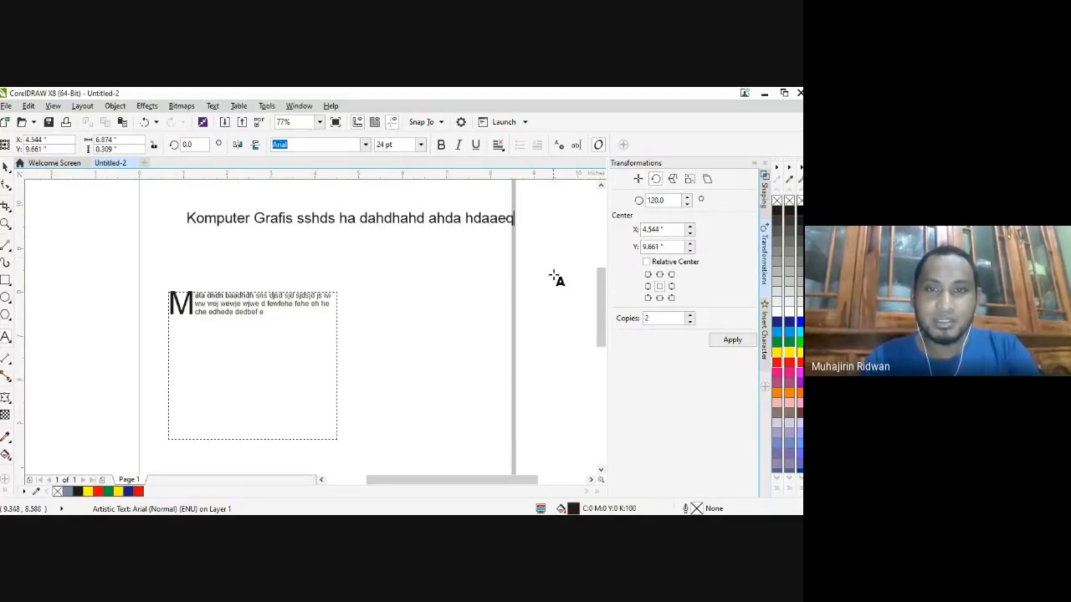
pyautogui.press('Escape')
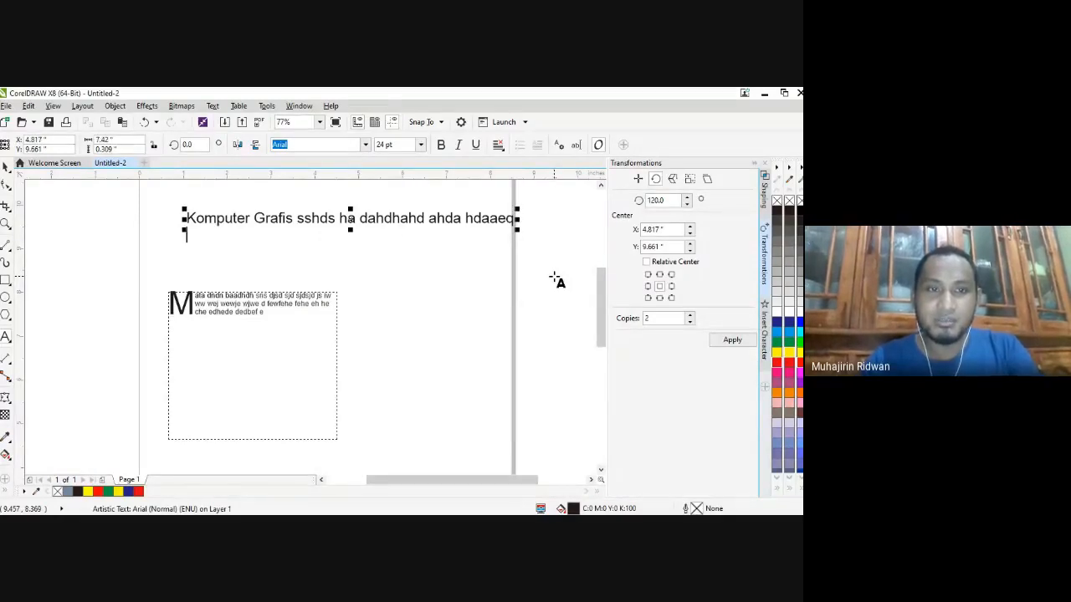
# - Enter "dhsdhsadha'asash ashas ahshas asjjas" as the heading's second line and scale the heading proportionally to about 7.9 inches wide
pyautogui.write("dhsdhsadha'asash")
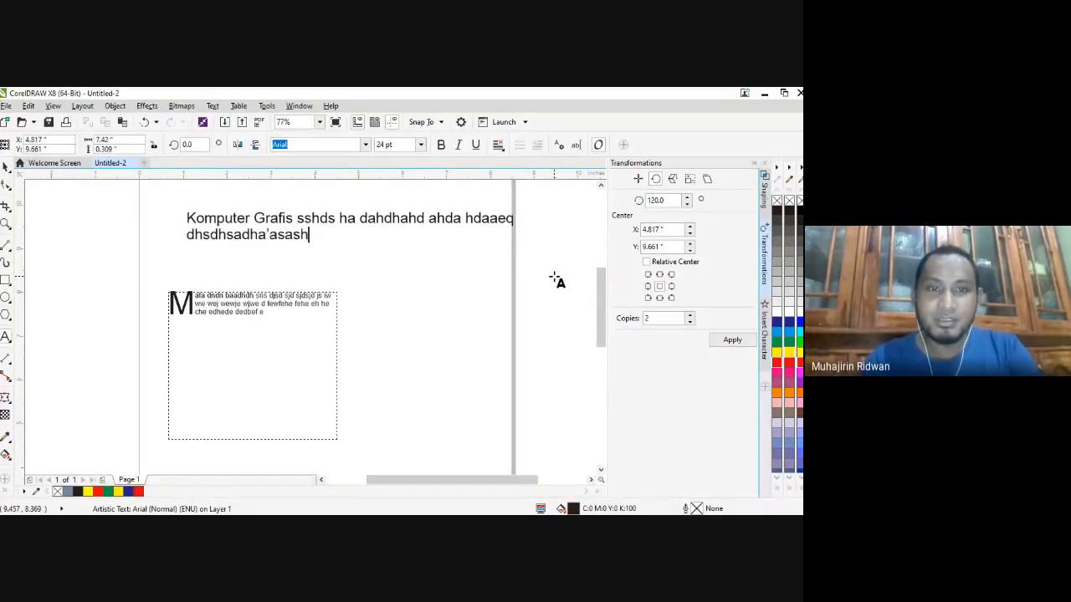
pyautogui.write(' ashas ahshas asjjas')
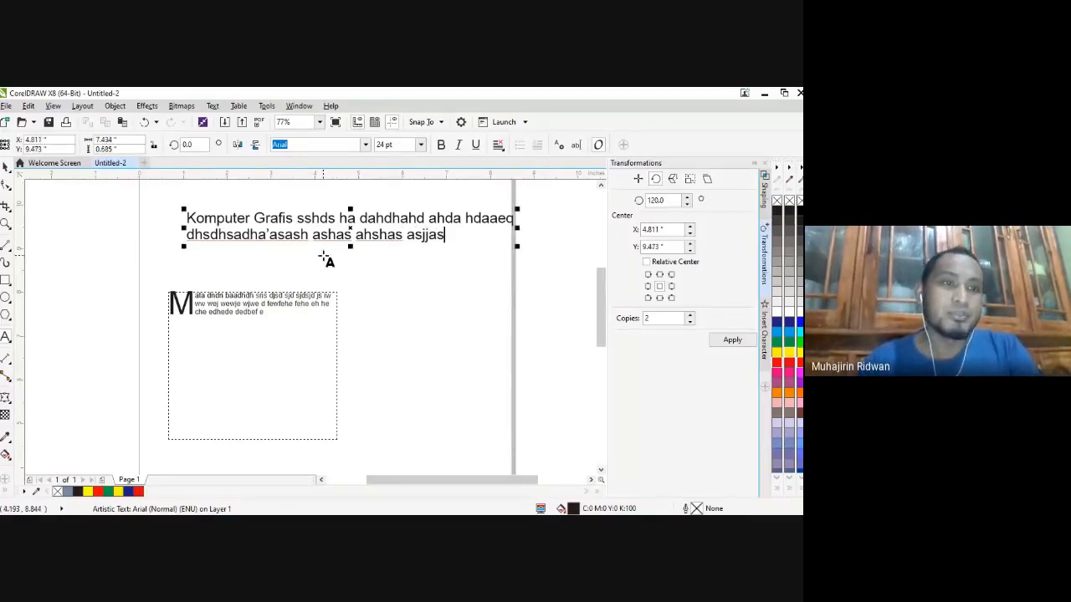
pyautogui.click(3, 167)
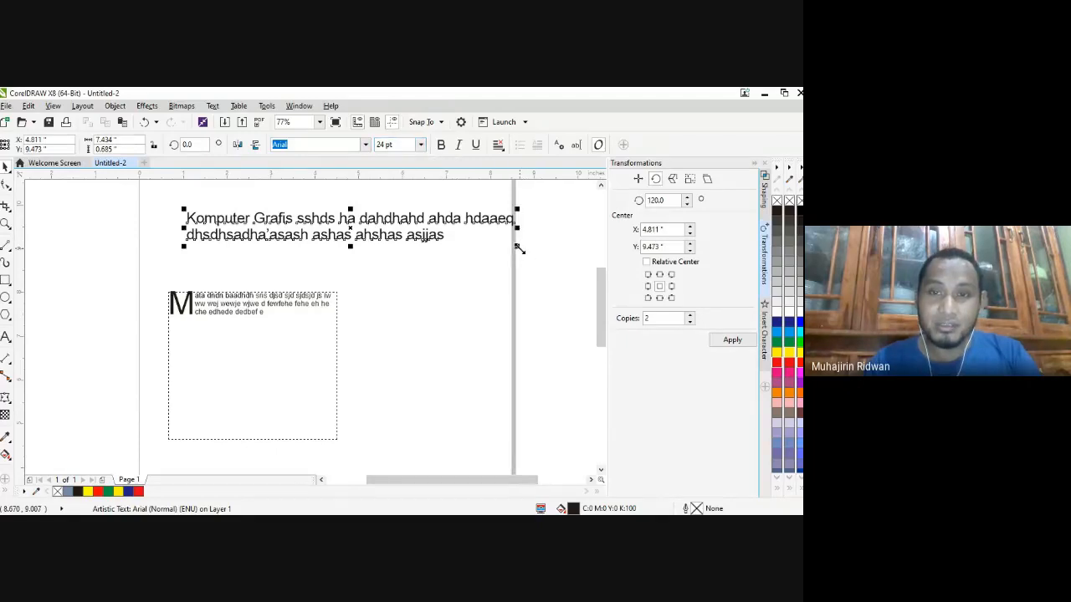
pyautogui.moveTo(518, 247); pyautogui.dragTo(538, 287)
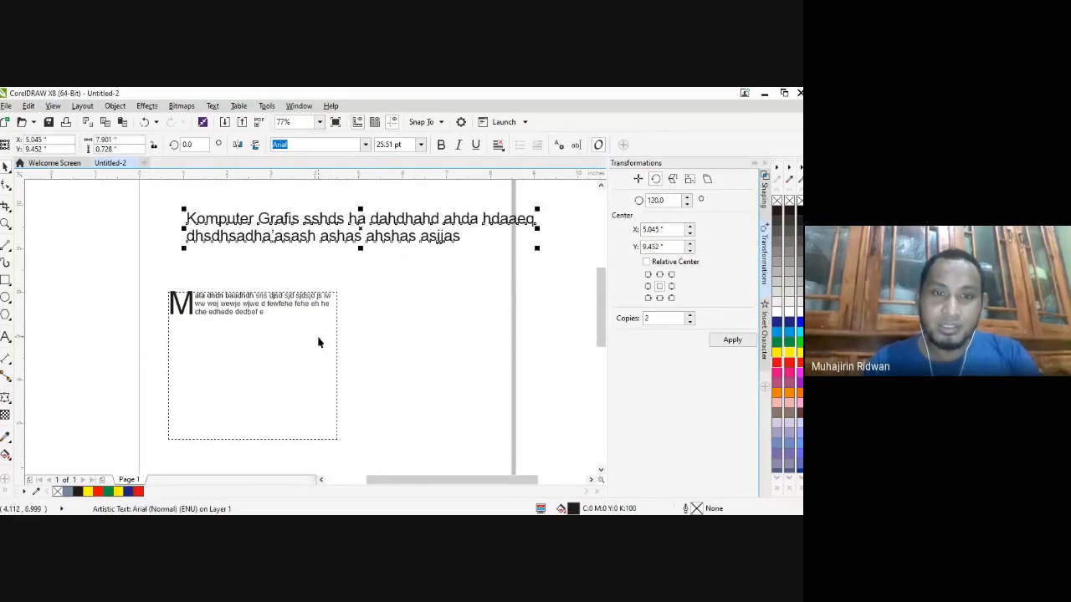
# - Set the font size of all the text in the paragraph frame to 18 pt
pyautogui.click(229, 306)
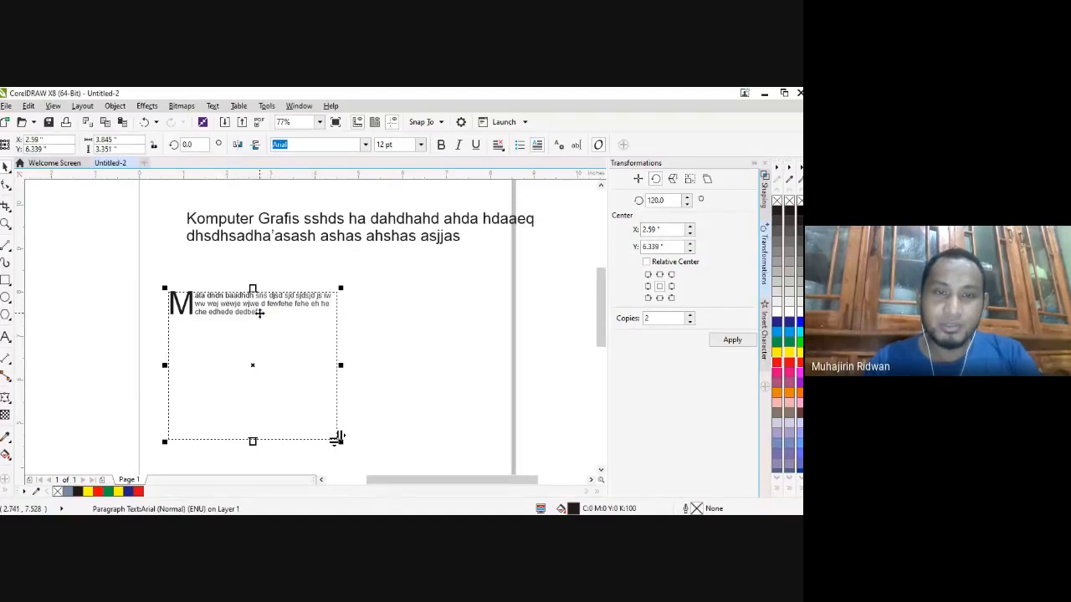
pyautogui.click(260, 309)
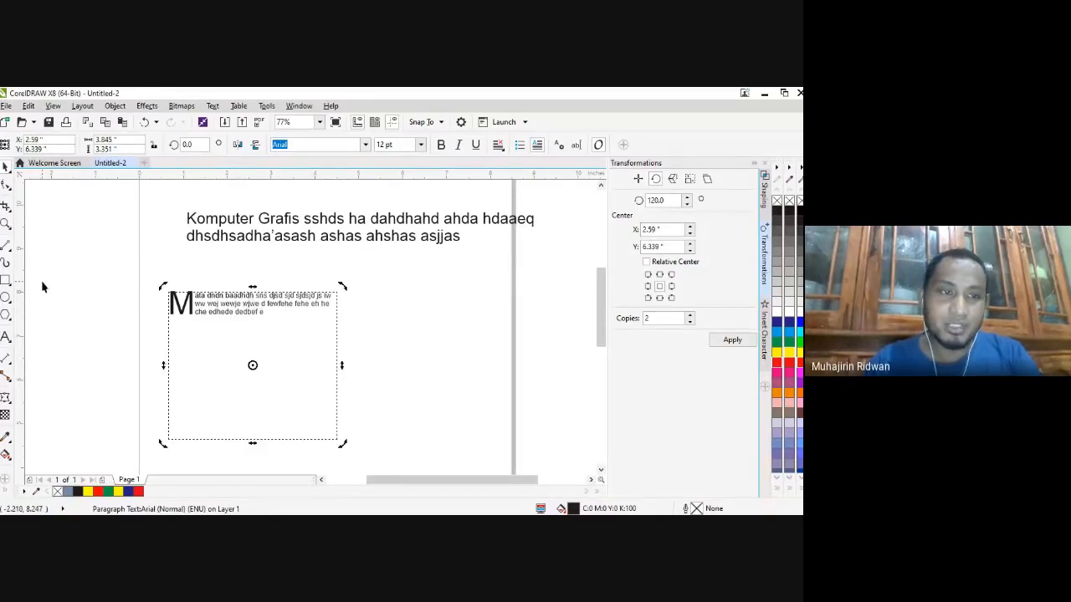
pyautogui.click(5, 336)
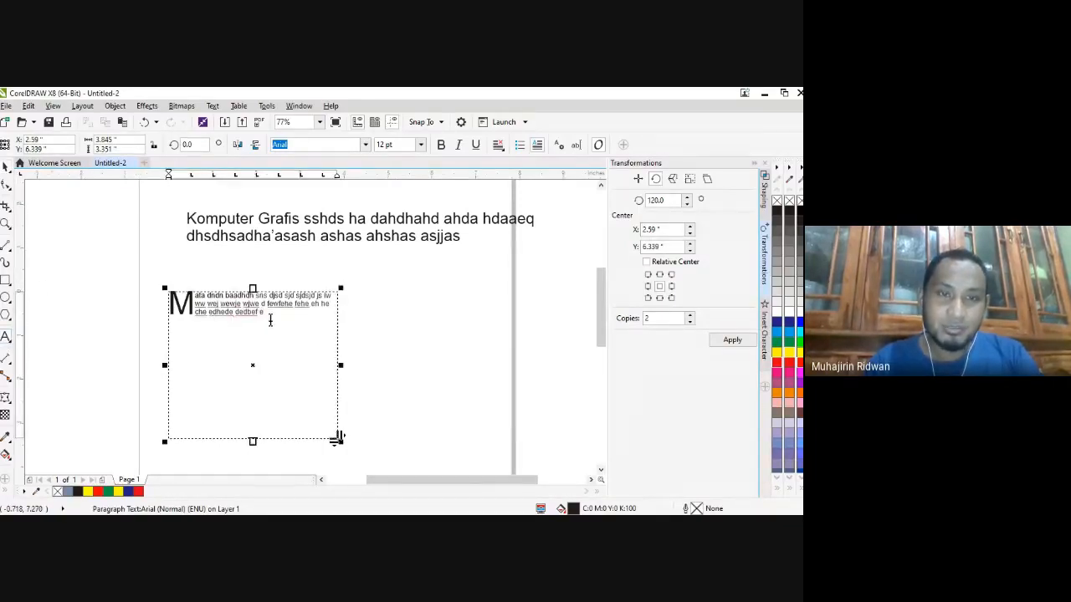
pyautogui.moveTo(337, 437); pyautogui.dragTo(170, 303)
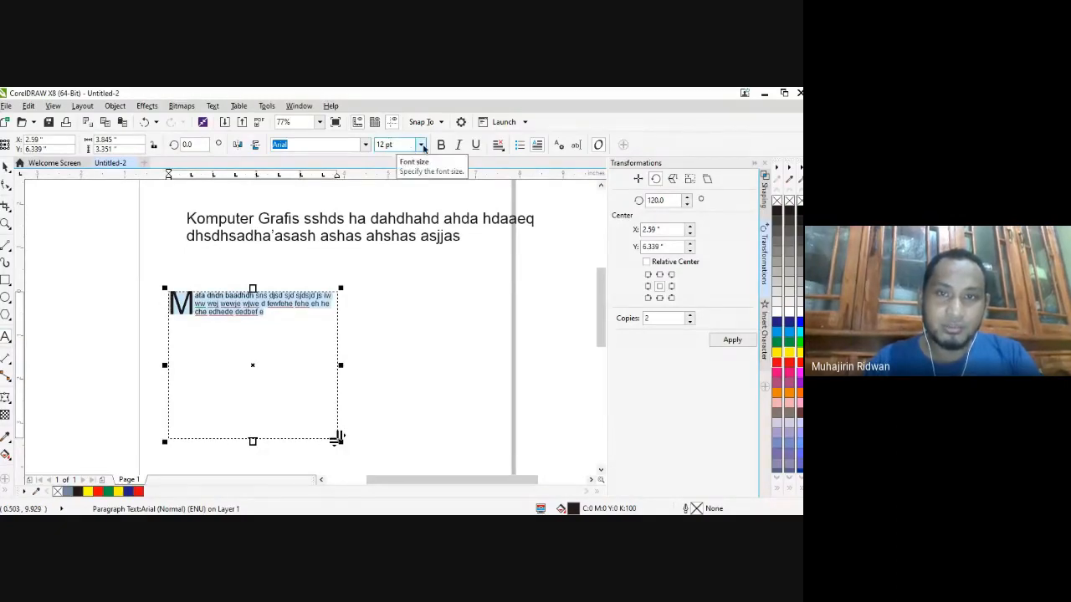
pyautogui.click(422, 147)
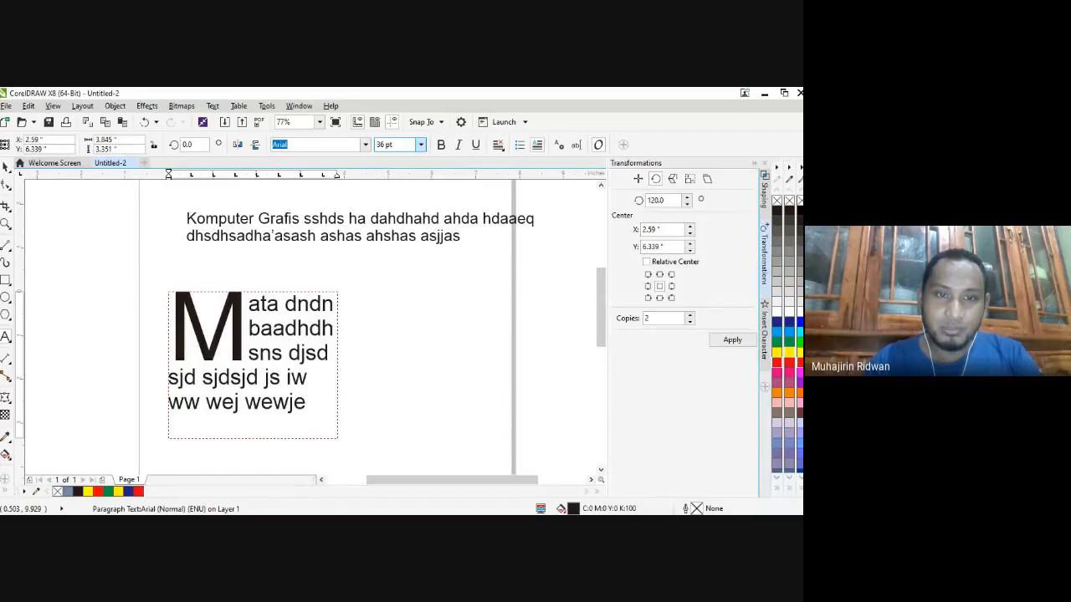
pyautogui.press('Return')
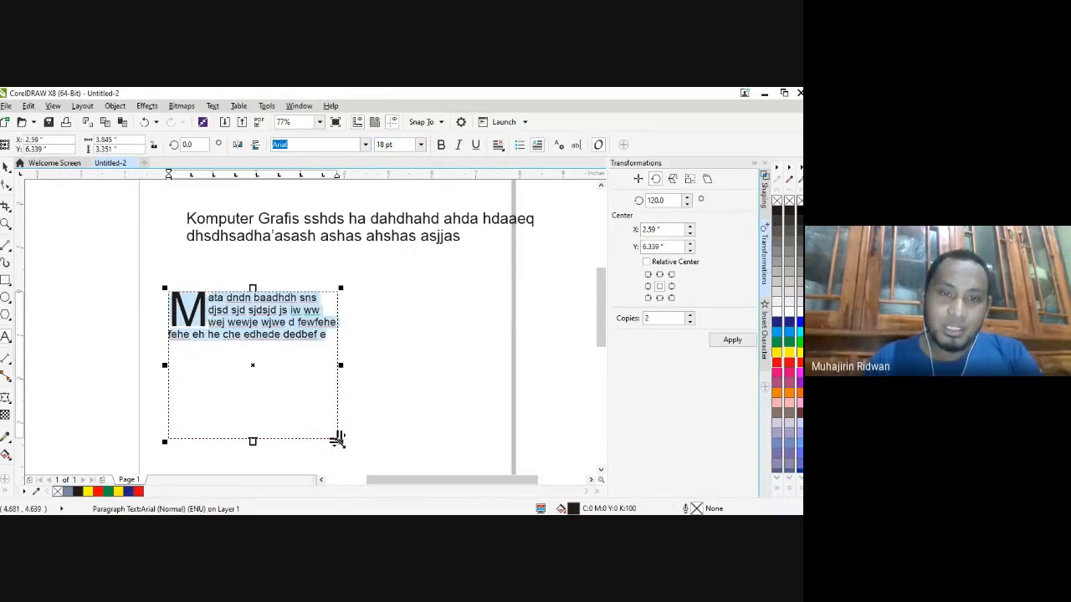
# - Enlarge the paragraph frame to about 4.04 by 3.53 inches and move the heading left to about X 4.19, Y 9.48 inches
pyautogui.moveTo(338, 439)
pyautogui.mouseDown()
pyautogui.moveTo(340, 421)
pyautogui.moveTo(397, 452)
pyautogui.moveTo(359, 423)
pyautogui.moveTo(422, 464)
pyautogui.moveTo(322, 375)
pyautogui.moveTo(293, 371)
pyautogui.moveTo(444, 459)
pyautogui.moveTo(482, 467)
pyautogui.moveTo(447, 433)
pyautogui.moveTo(471, 451)
pyautogui.moveTo(500, 454)
pyautogui.moveTo(452, 442)
pyautogui.moveTo(492, 451)
pyautogui.moveTo(346, 445)
pyautogui.mouseUp()
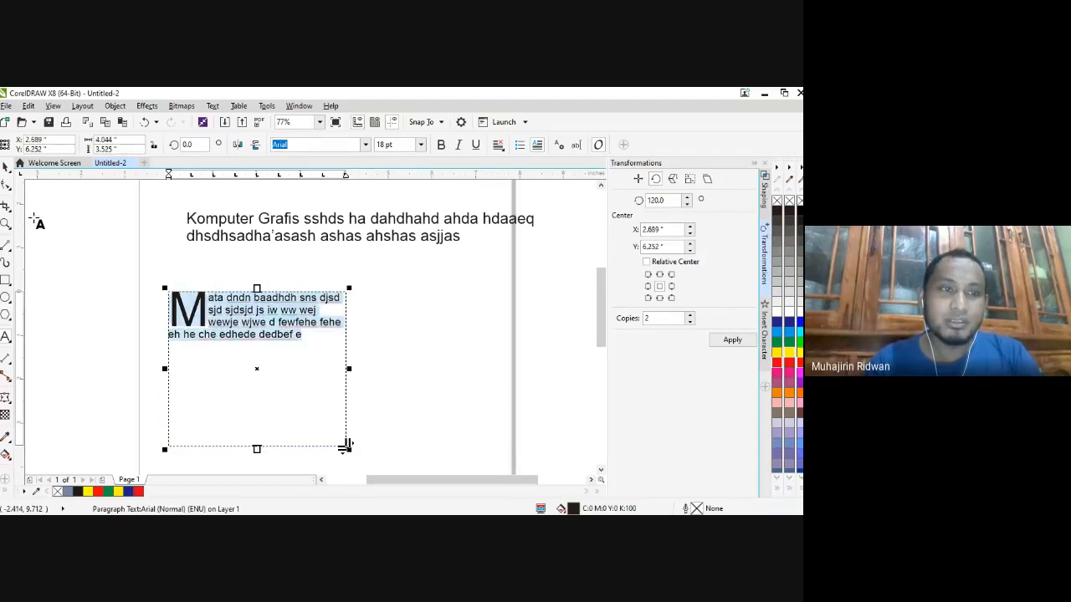
pyautogui.click(4, 167)
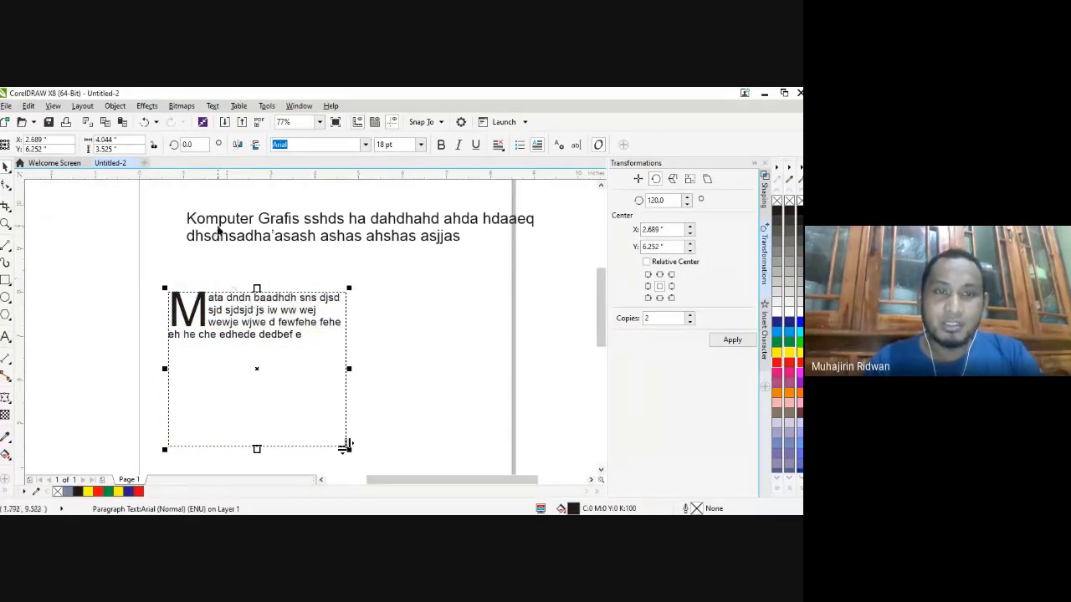
pyautogui.click(224, 310)
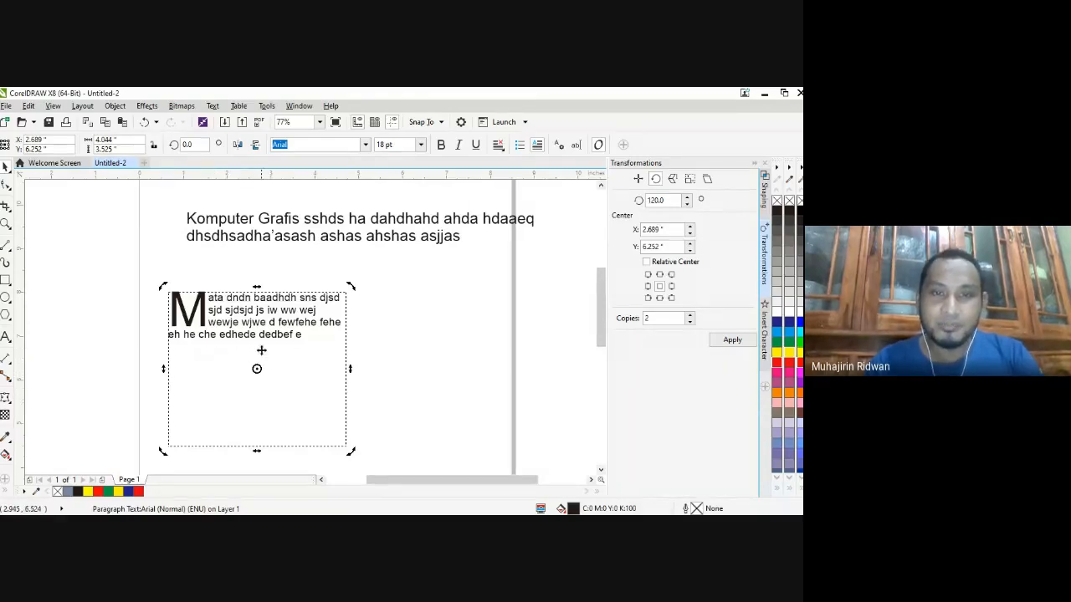
pyautogui.click(250, 337)
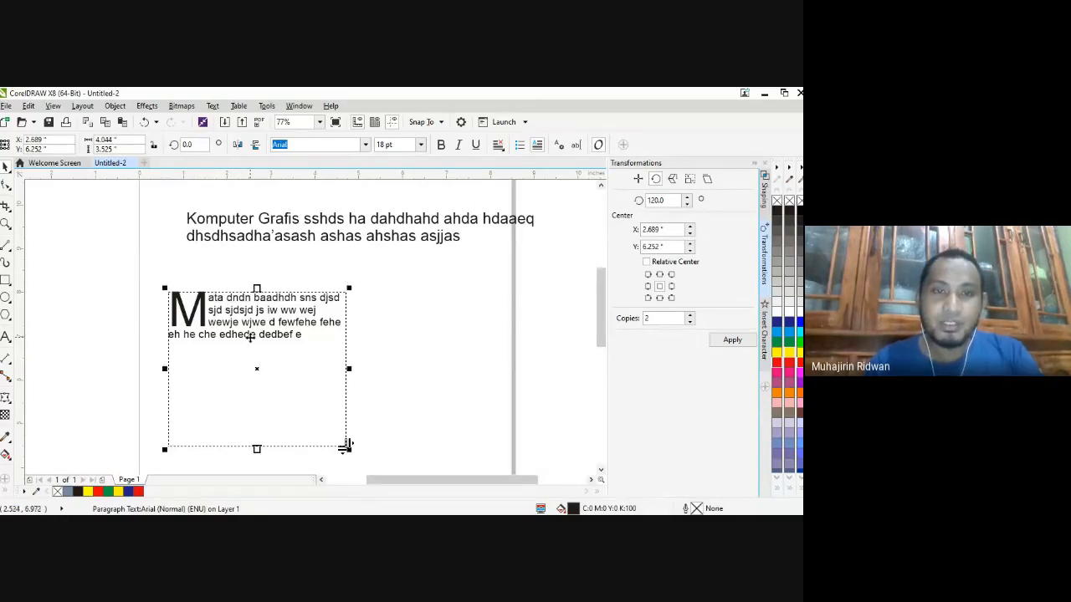
pyautogui.click(255, 237)
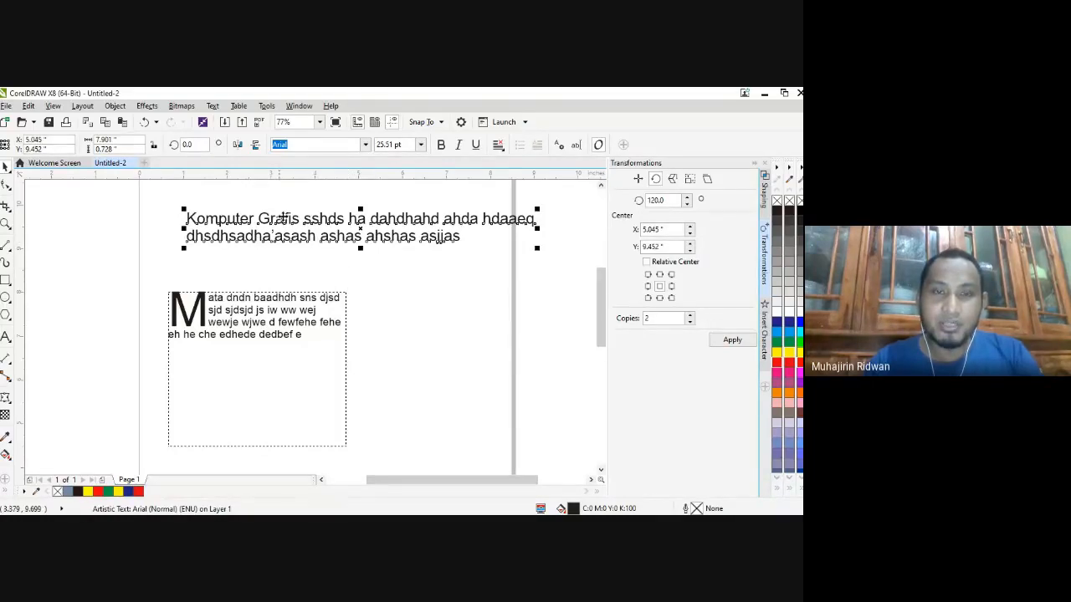
pyautogui.moveTo(360, 226); pyautogui.dragTo(322, 226)
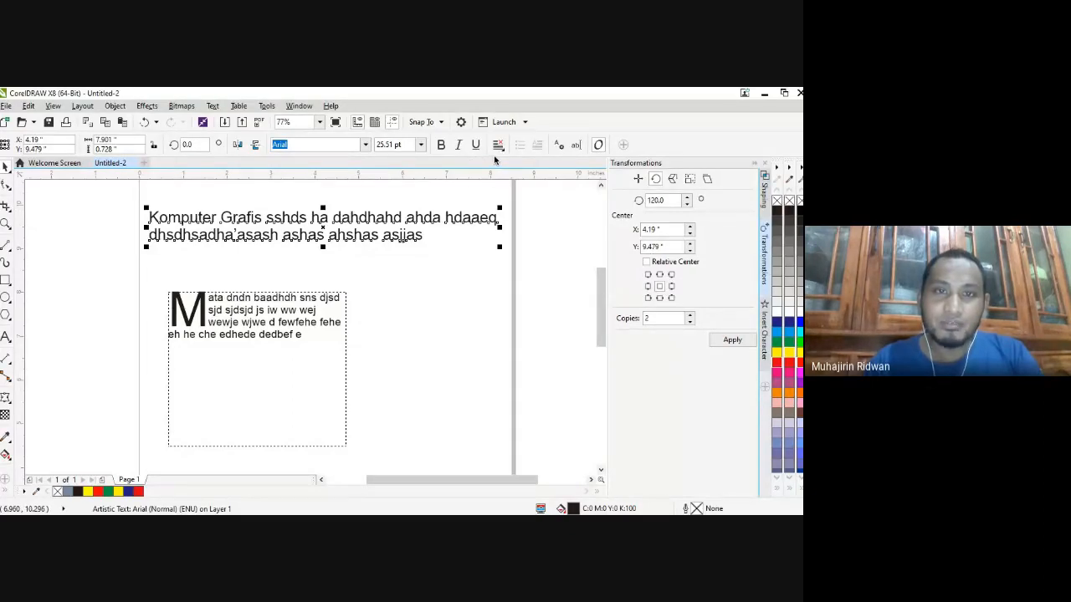
# - Add a second paragraph reading "dhhd dahe hshw sjsj j shaegqwb ddb3b3" at the end of the paragraph frame's text
pyautogui.click(240, 325)
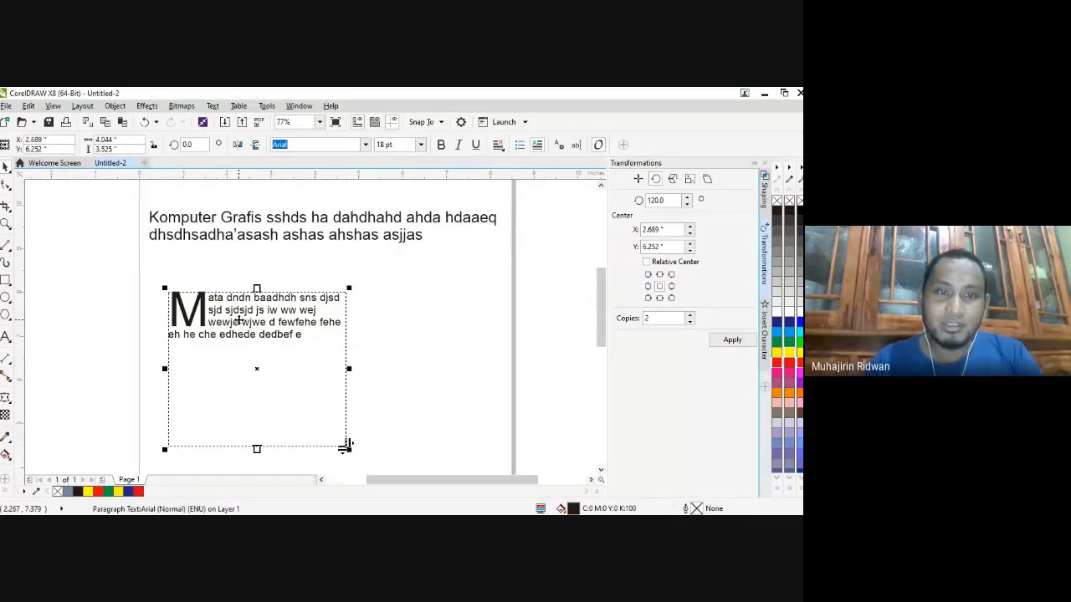
pyautogui.click(263, 330)
pyautogui.click(298, 335)
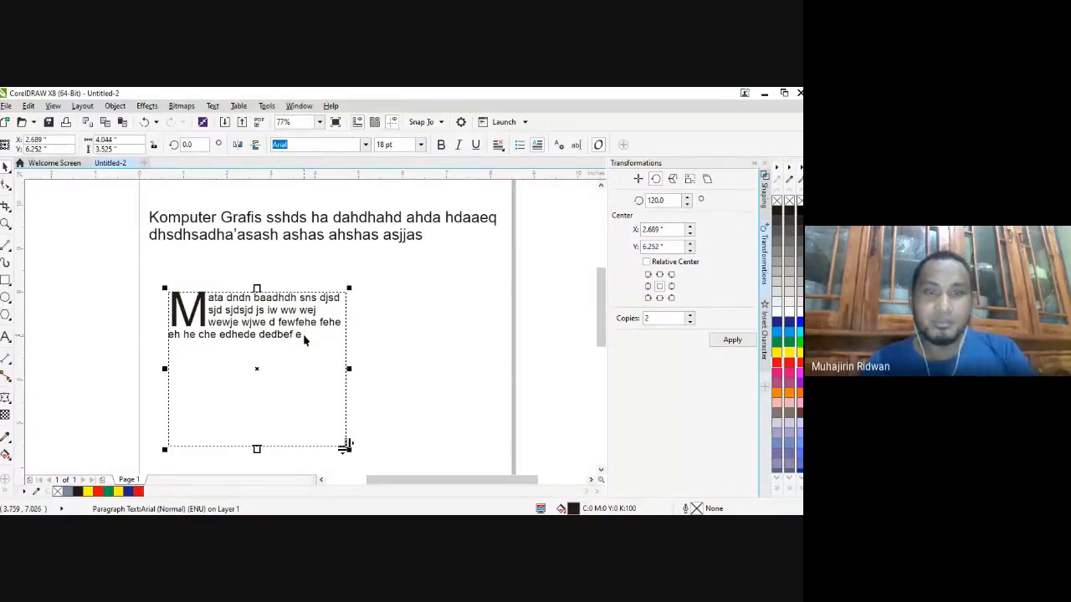
pyautogui.click(5, 337)
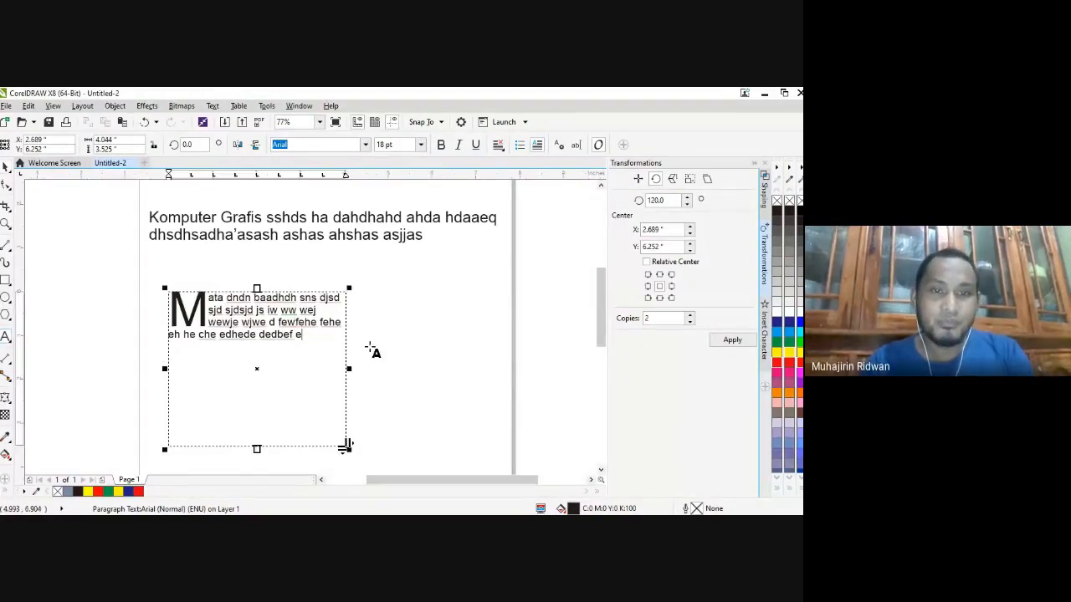
pyautogui.click(445, 382)
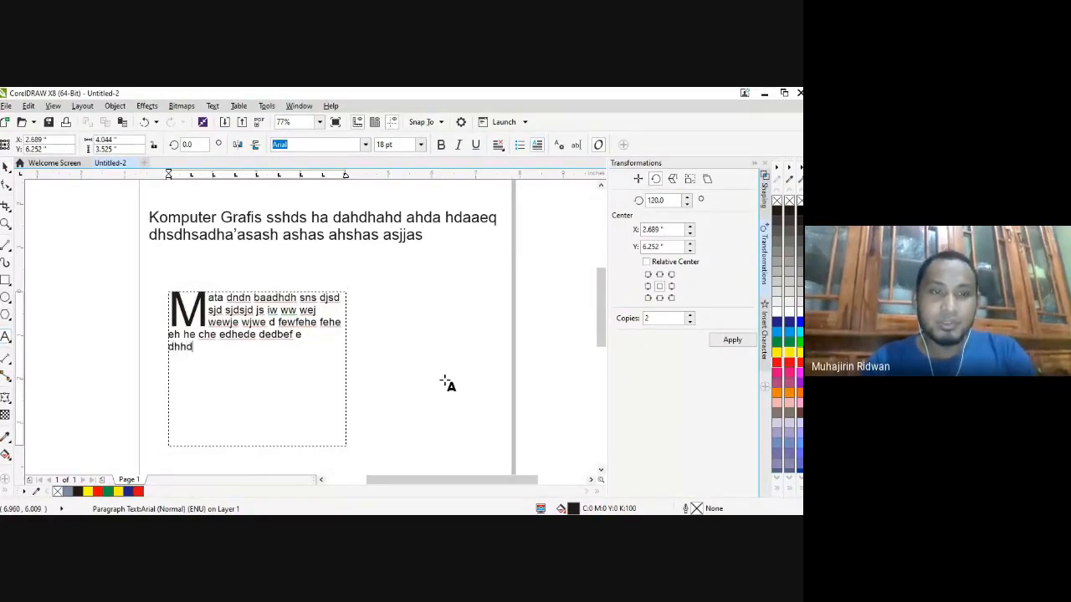
pyautogui.write('dahe hshw')
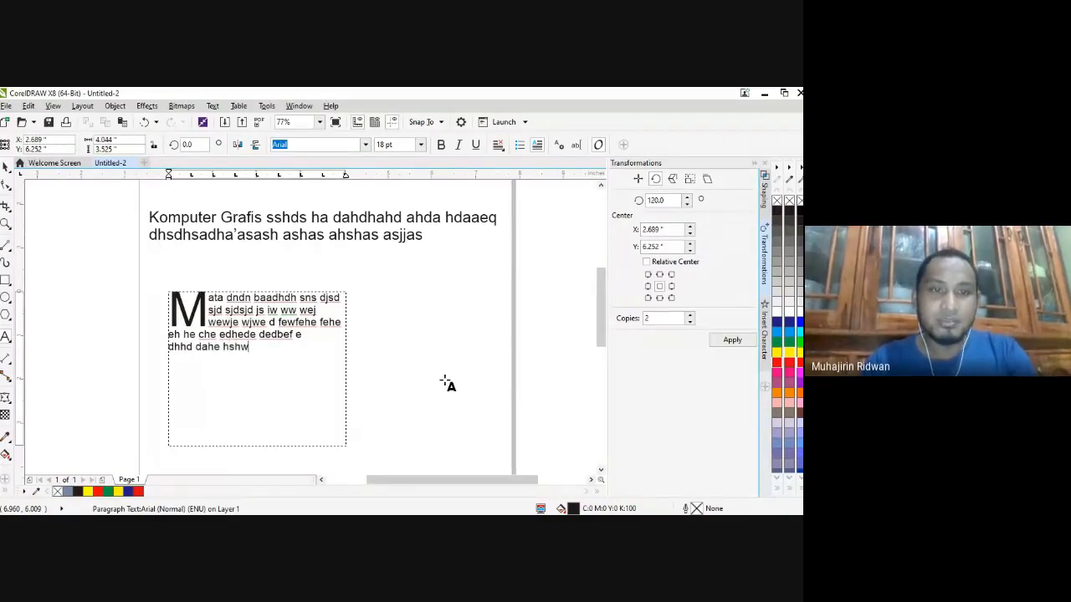
pyautogui.write(' sjsj ')
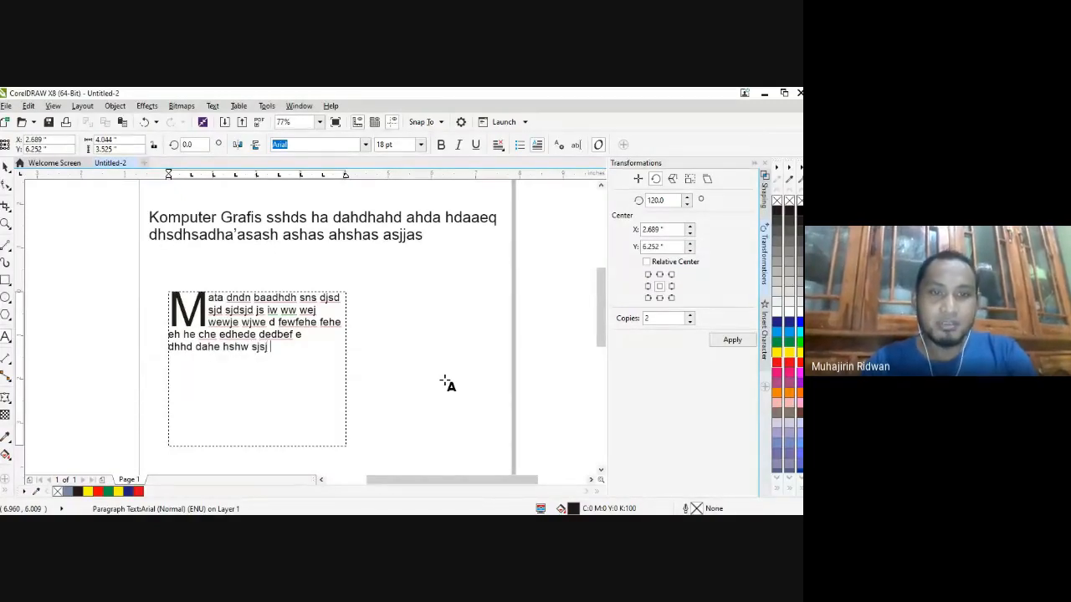
pyautogui.write('j shaegqwb  d')
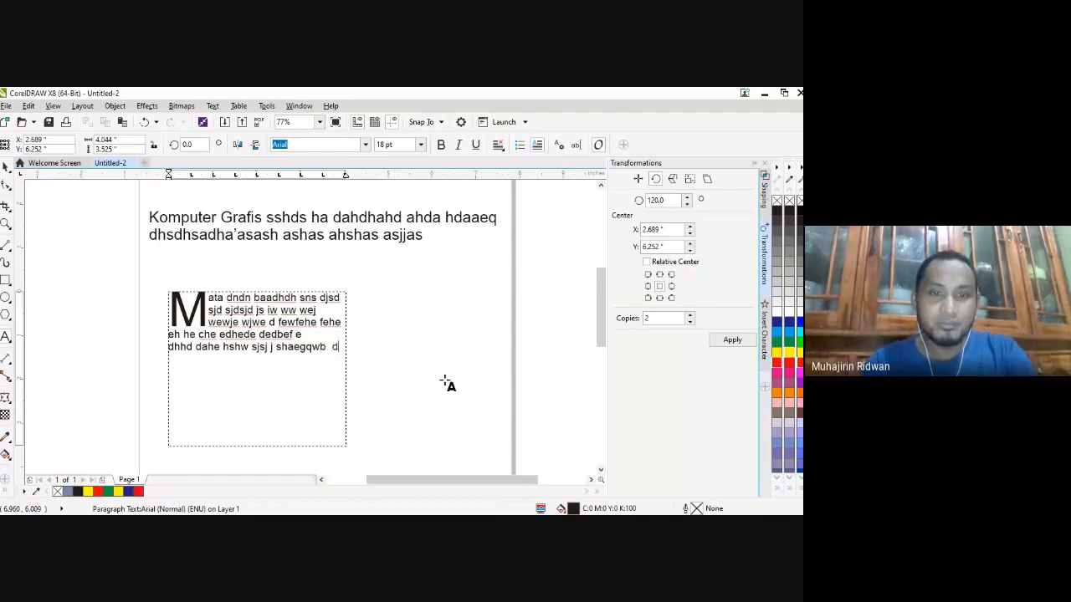
pyautogui.write('db3b3')
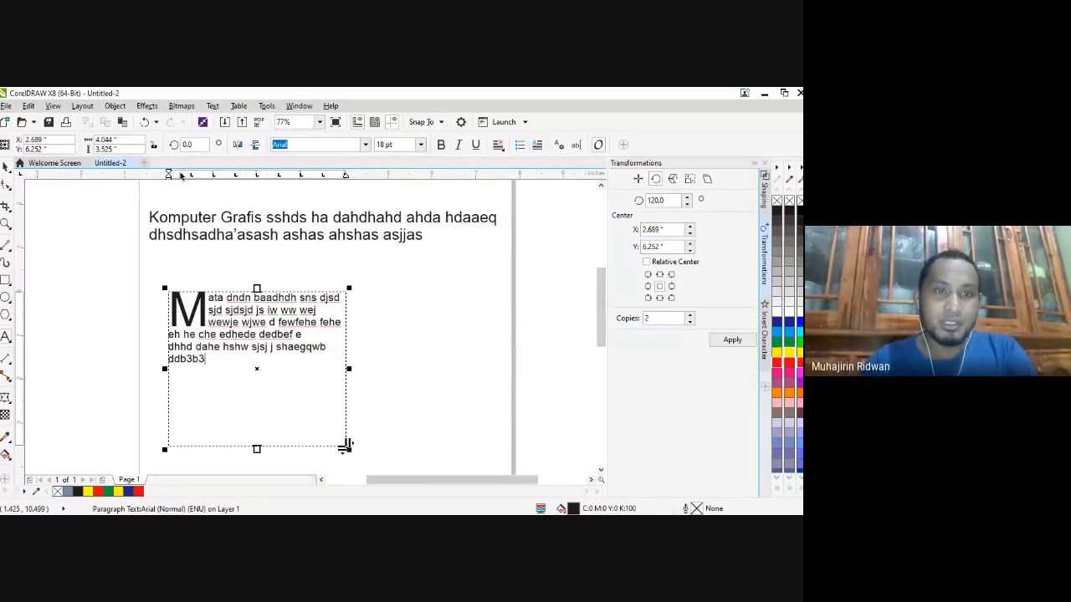
# - Indent the second paragraph's first line and move the paragraph frame left to about X 0.17, Y 5.99 inches
pyautogui.moveTo(169, 174); pyautogui.dragTo(198, 174)
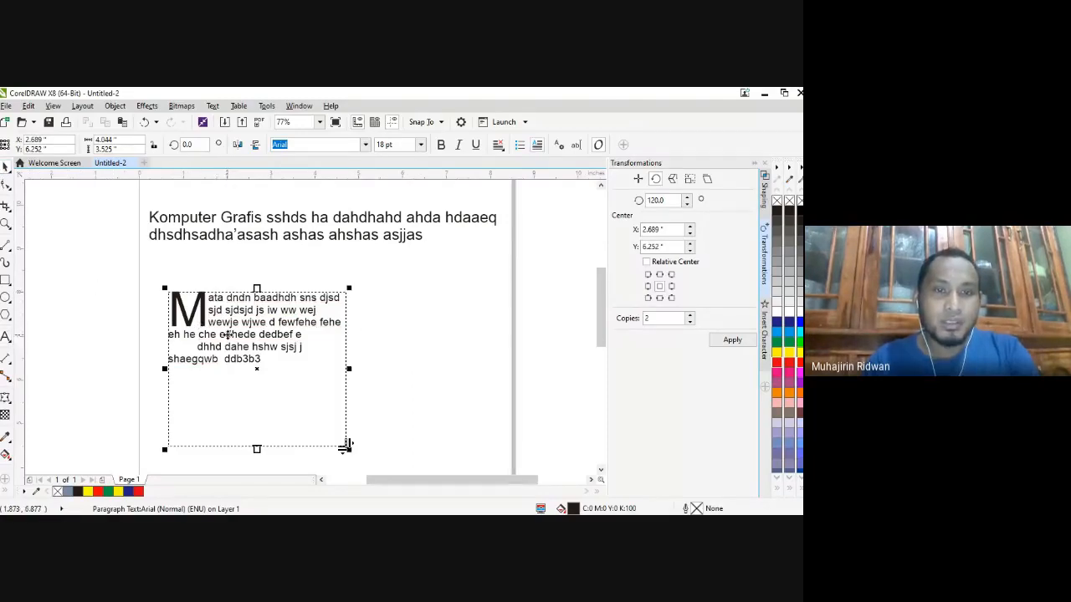
pyautogui.moveTo(227, 334); pyautogui.dragTo(121, 337)
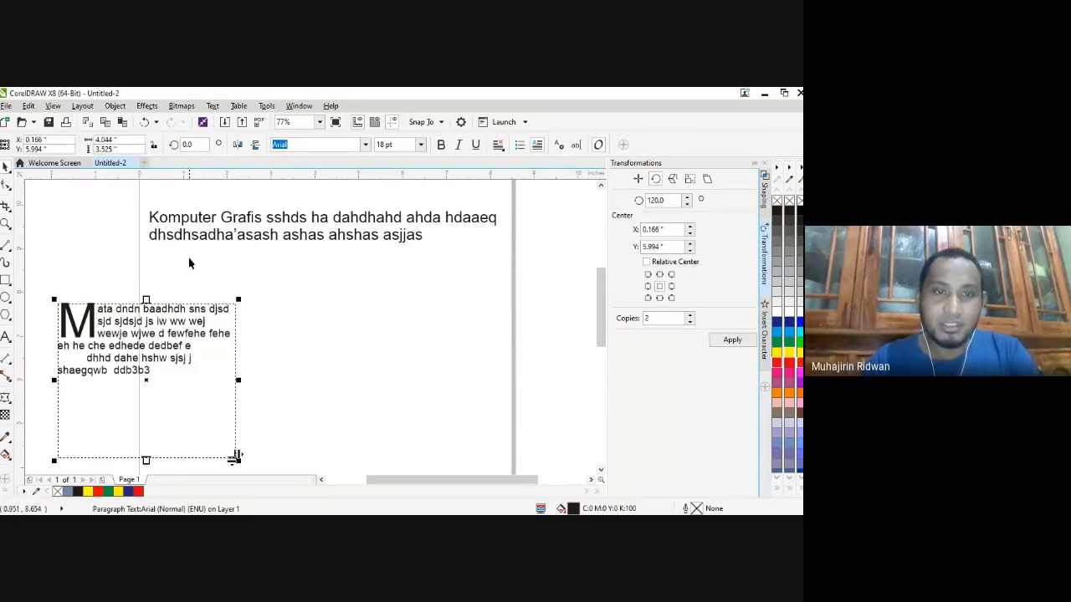
pyautogui.click(264, 239)
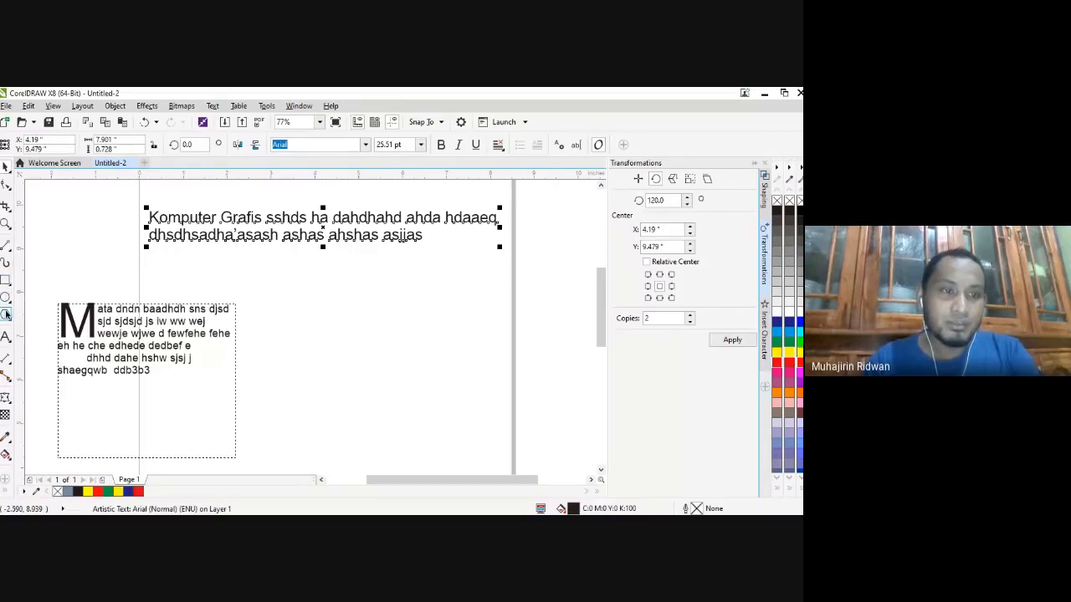
# - Create the artistic text "STMIK AKBA" below the heading and move it to about X 5.14, Y 7.88 inches
pyautogui.click(6, 337)
pyautogui.click(316, 320)
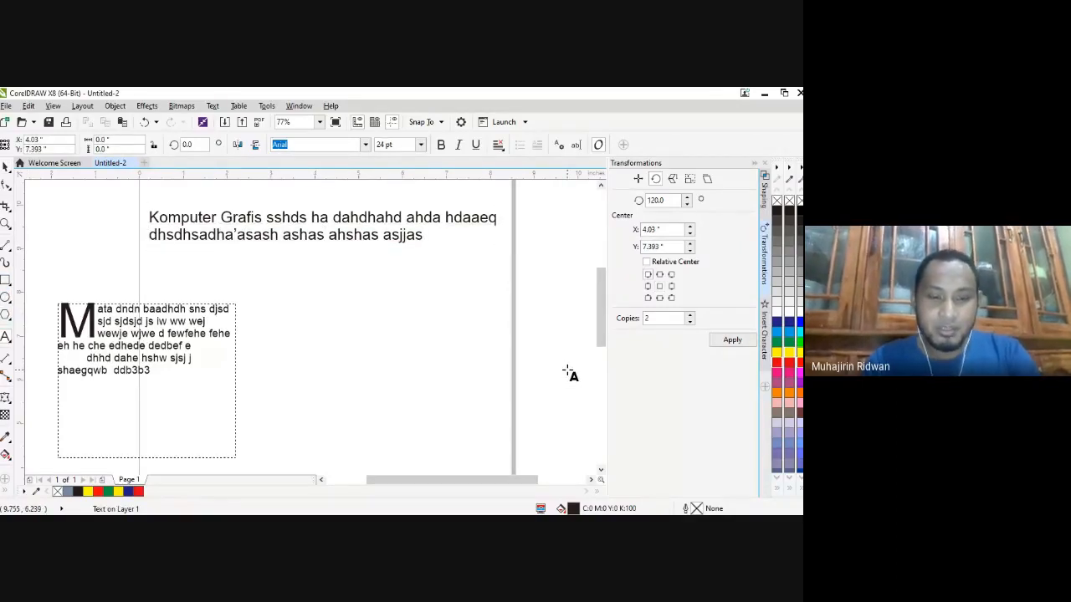
pyautogui.write('STMI')
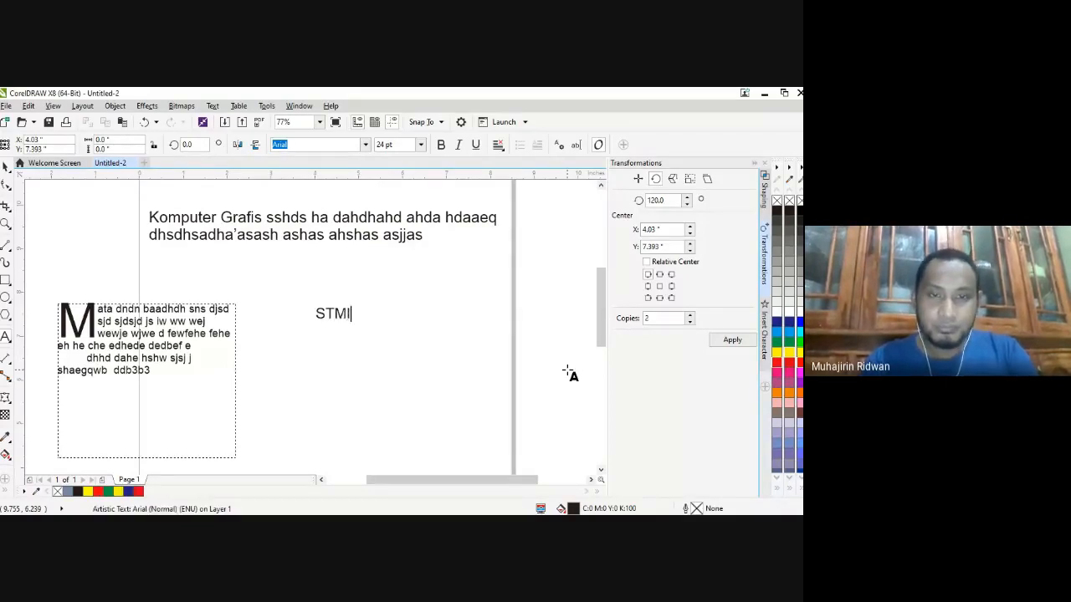
pyautogui.write('K AKBA')
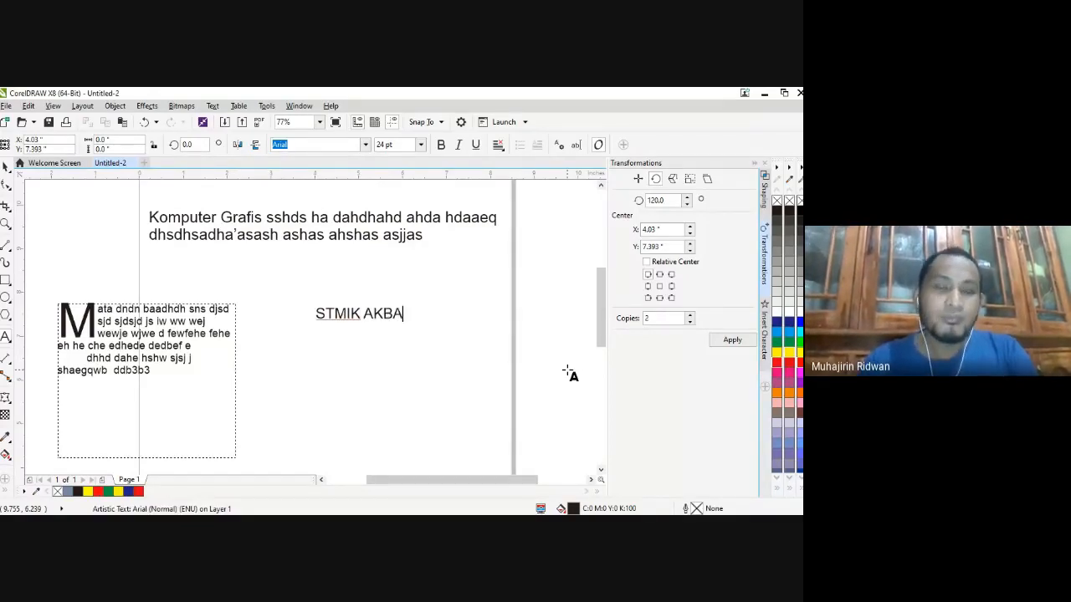
pyautogui.hotkey('ctrl', 'space')
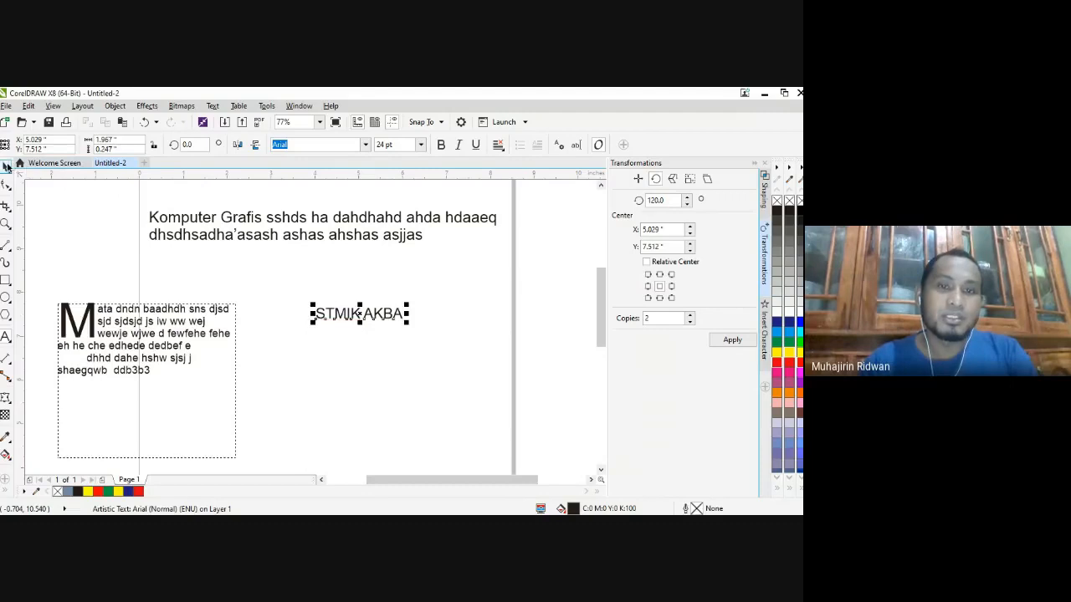
pyautogui.moveTo(362, 314); pyautogui.dragTo(366, 306)
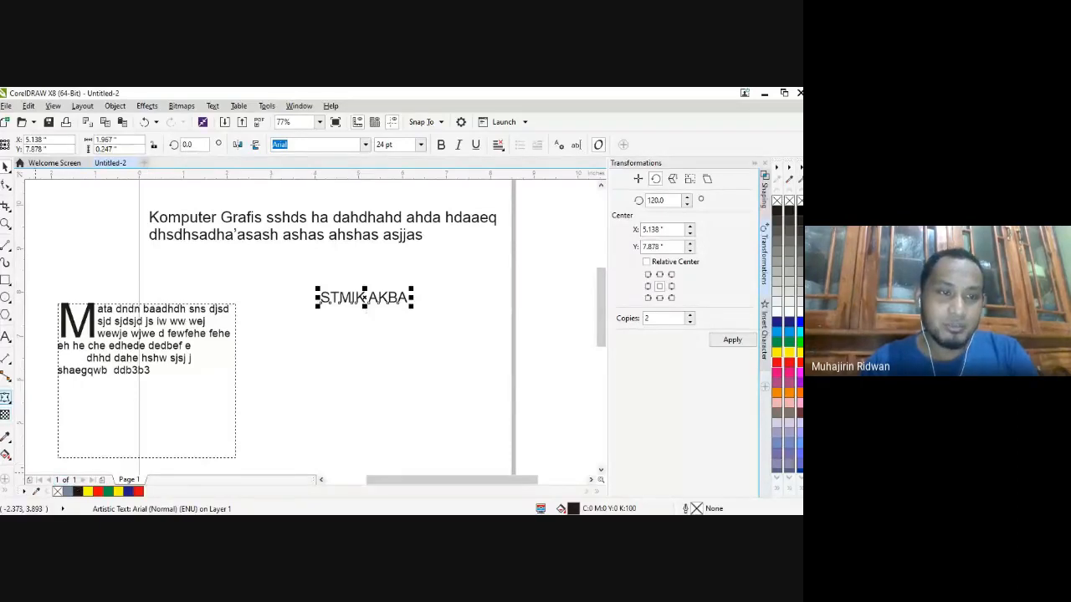
# - Apply an unconstrained envelope to the "STMIK AKBA" text and pull its bottom centre node down so the lower edge bulges
pyautogui.click(4, 400)
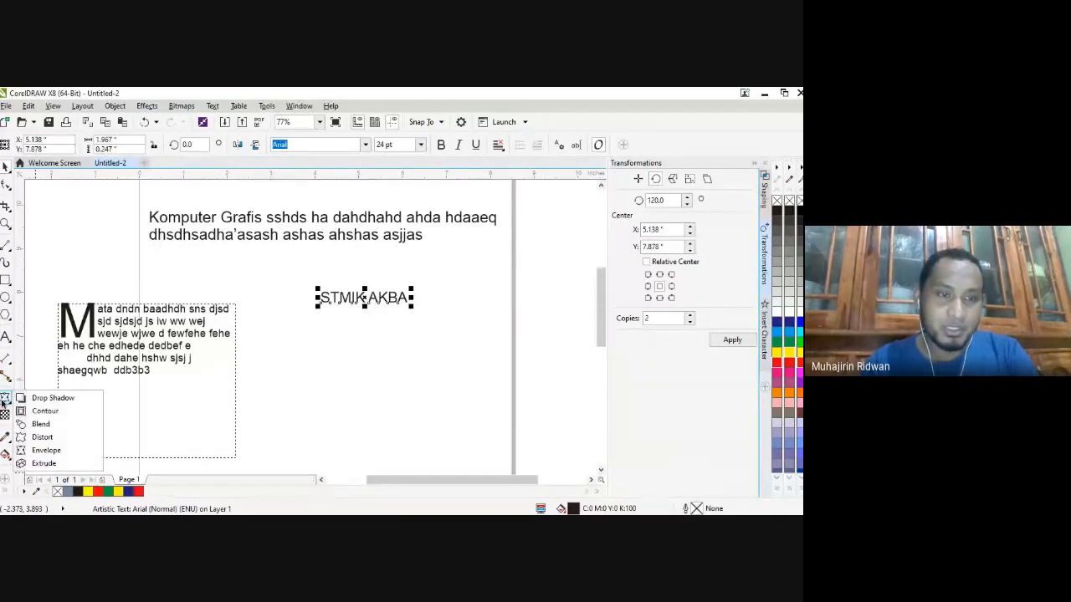
pyautogui.click(46, 451)
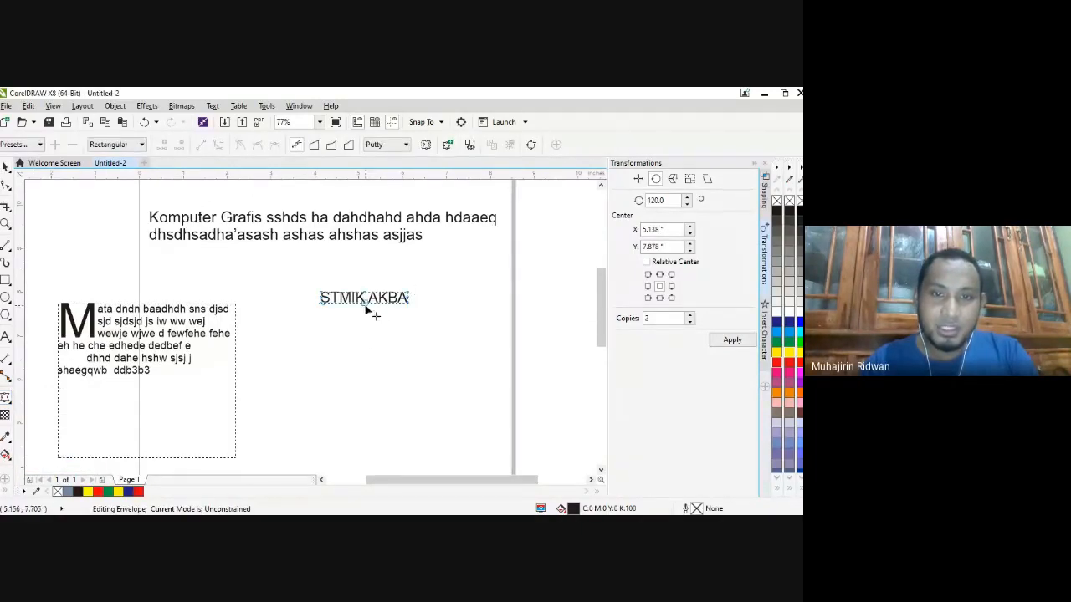
pyautogui.moveTo(365, 309); pyautogui.dragTo(366, 325)
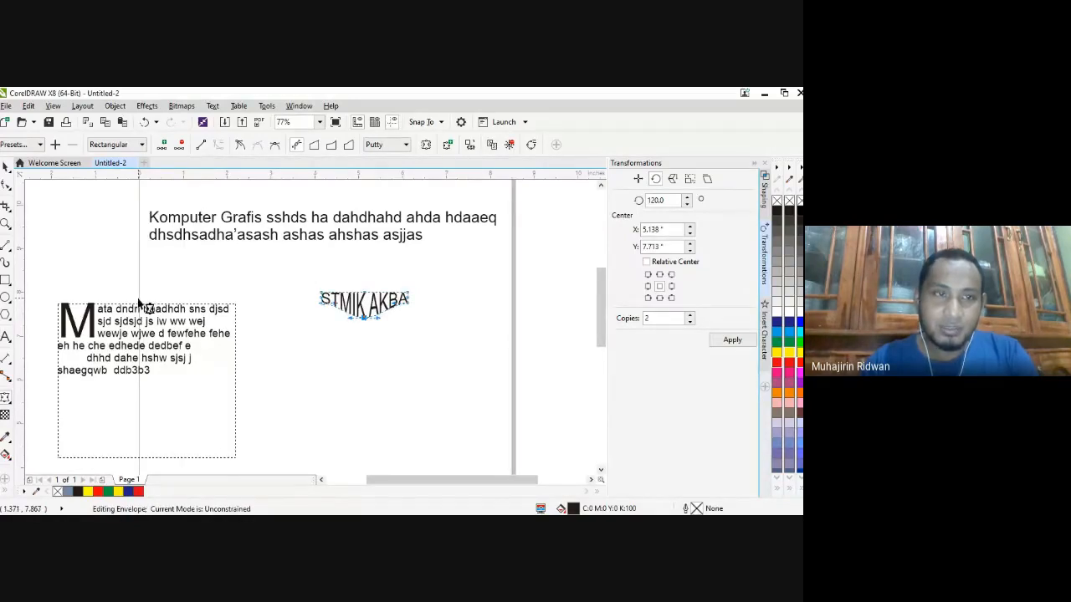
# - Reshape the "STMIK AKBA" envelope's curved lower edge into two straight segments meeting at the bottom centre node
pyautogui.click(5, 224)
pyautogui.moveTo(311, 286); pyautogui.dragTo(435, 325)
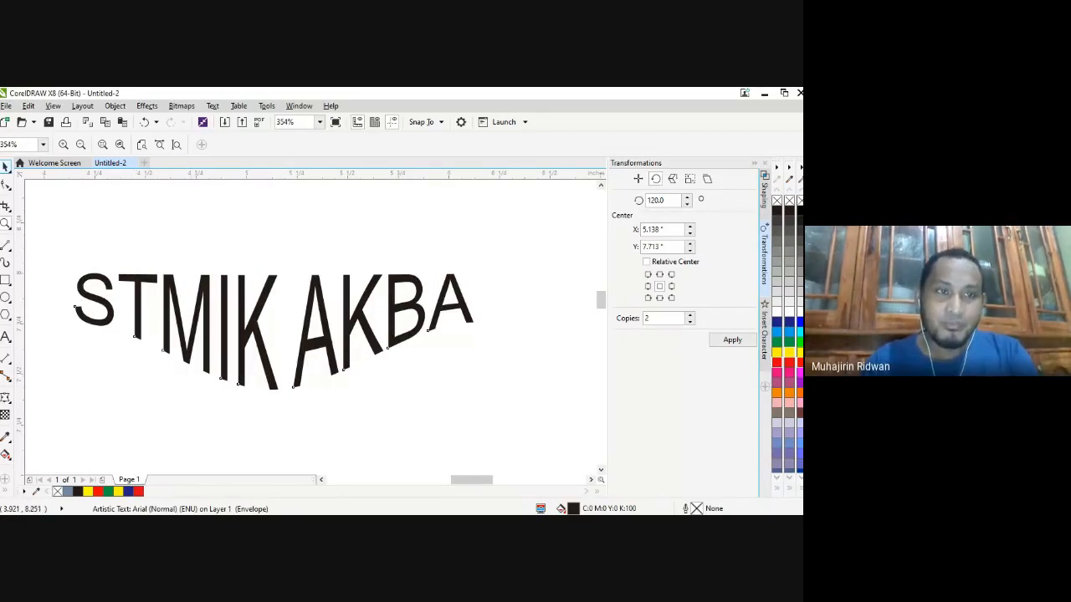
pyautogui.click(5, 166)
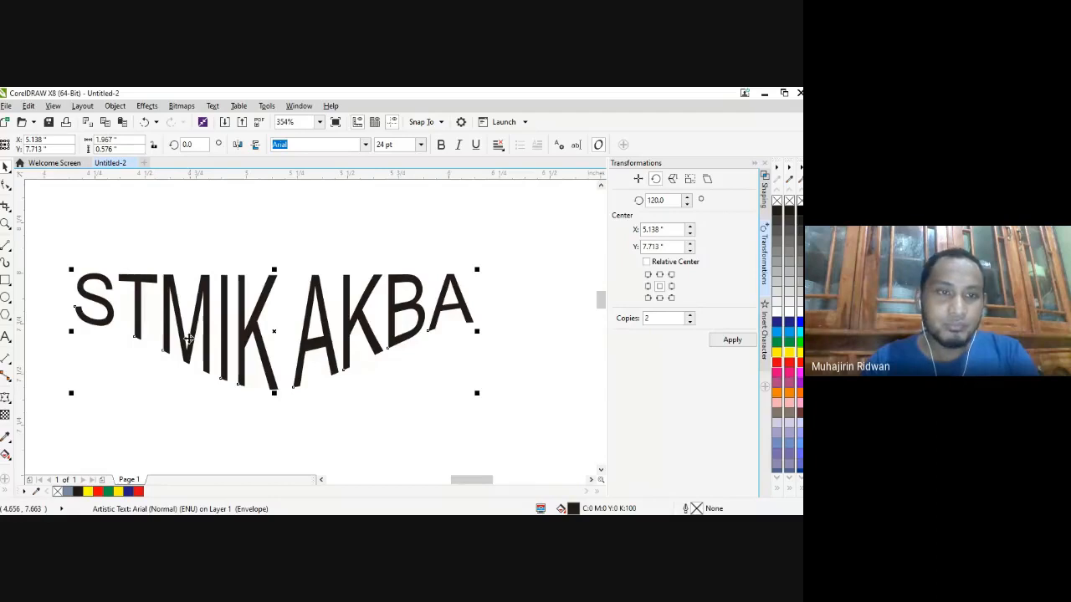
pyautogui.click(208, 341)
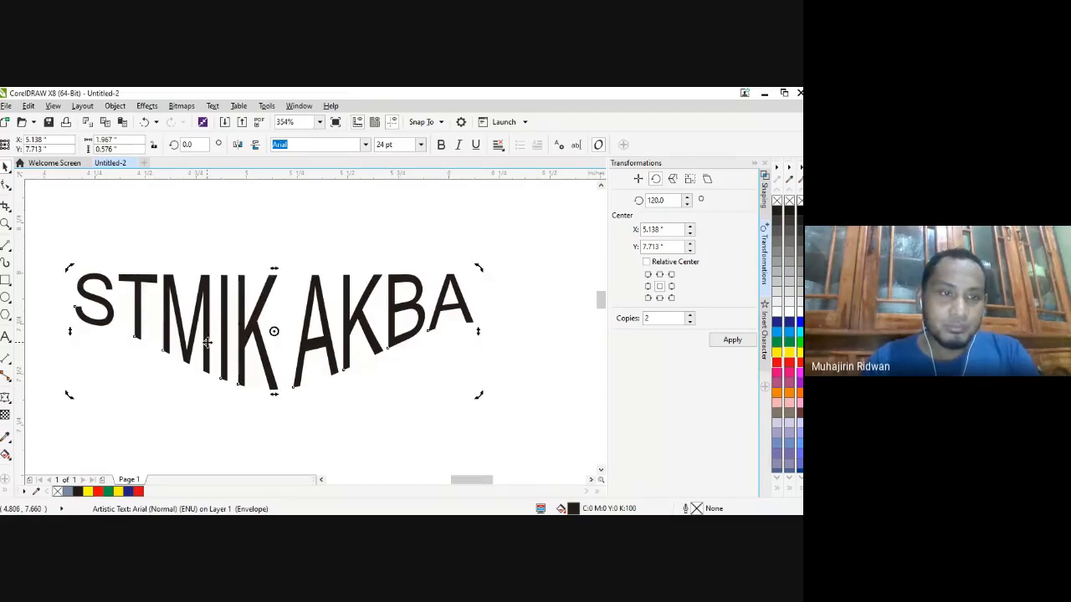
pyautogui.click(8, 404)
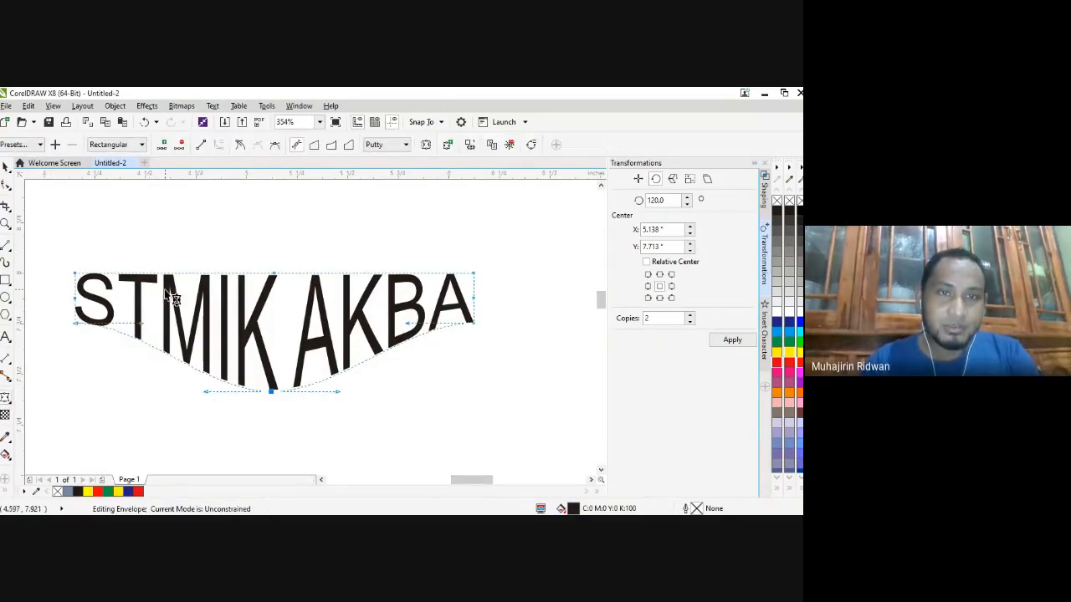
pyautogui.moveTo(204, 390); pyautogui.dragTo(209, 412)
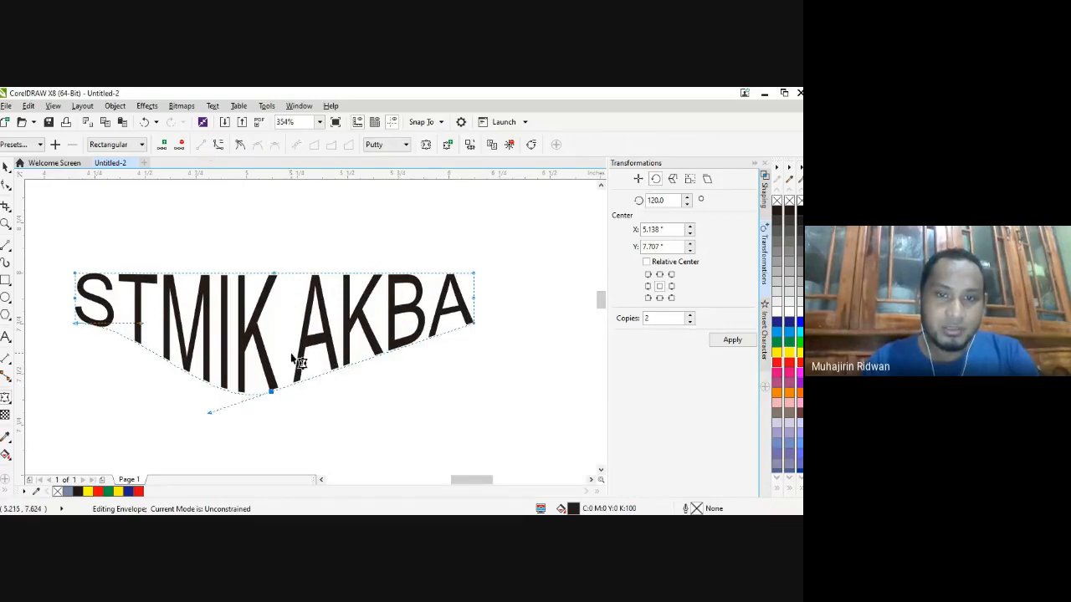
pyautogui.click(75, 324)
pyautogui.click(202, 146)
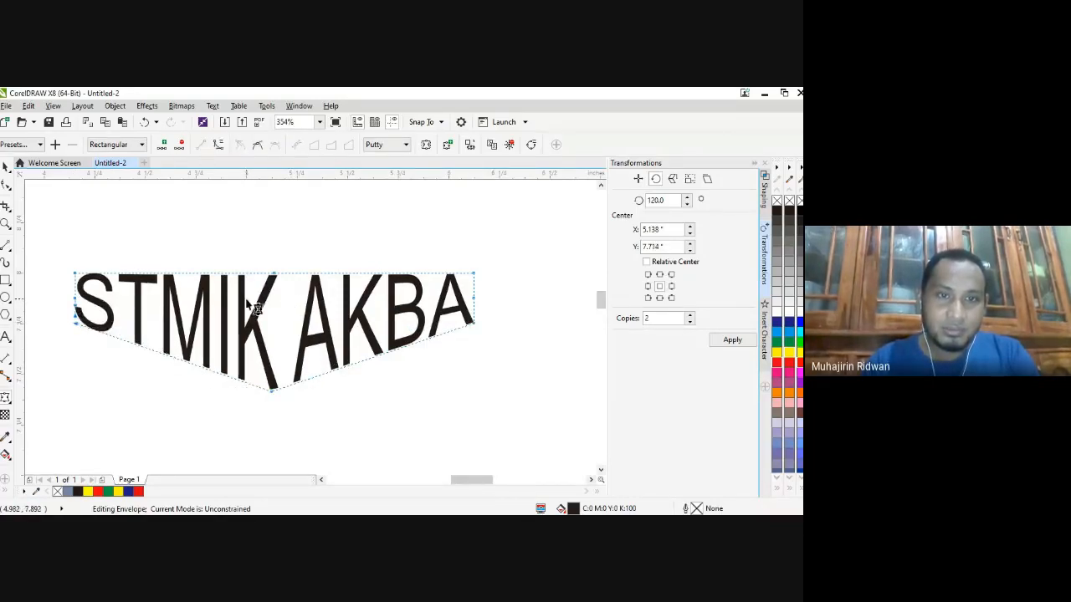
# - Pull the envelope's bottom centre node further down until "STMIK AKBA" is about 0.69 inches tall, and deselect the text
pyautogui.moveTo(270, 394); pyautogui.dragTo(271, 413)
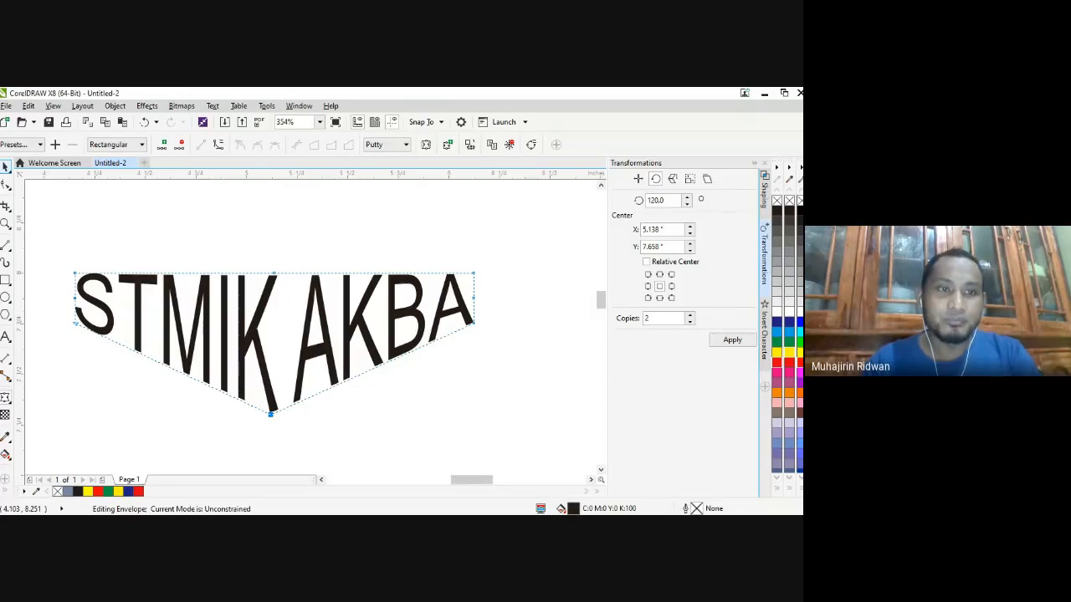
pyautogui.click(6, 167)
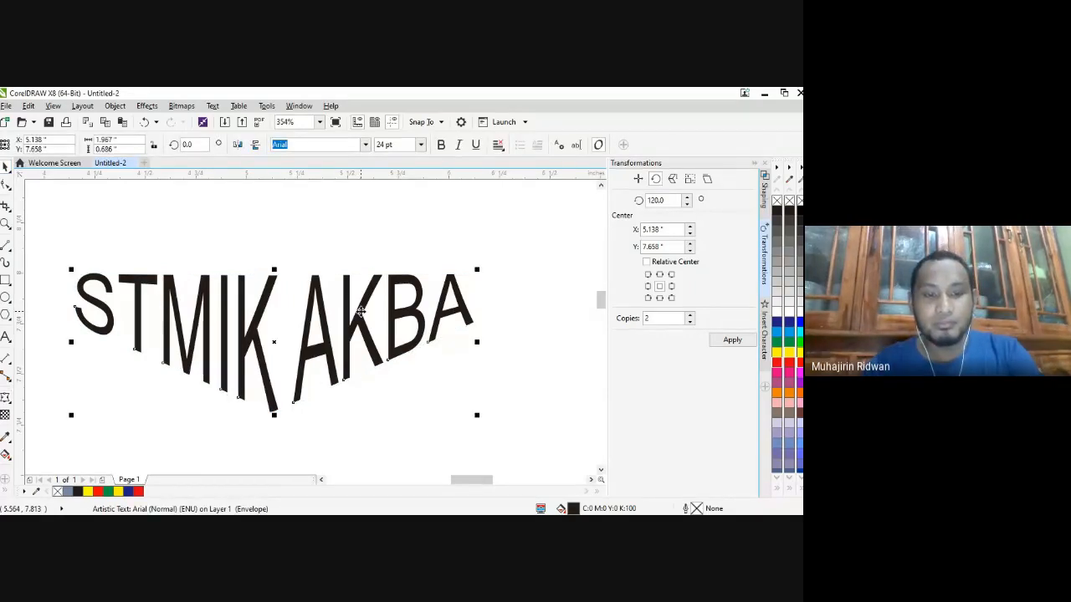
pyautogui.press('F4')
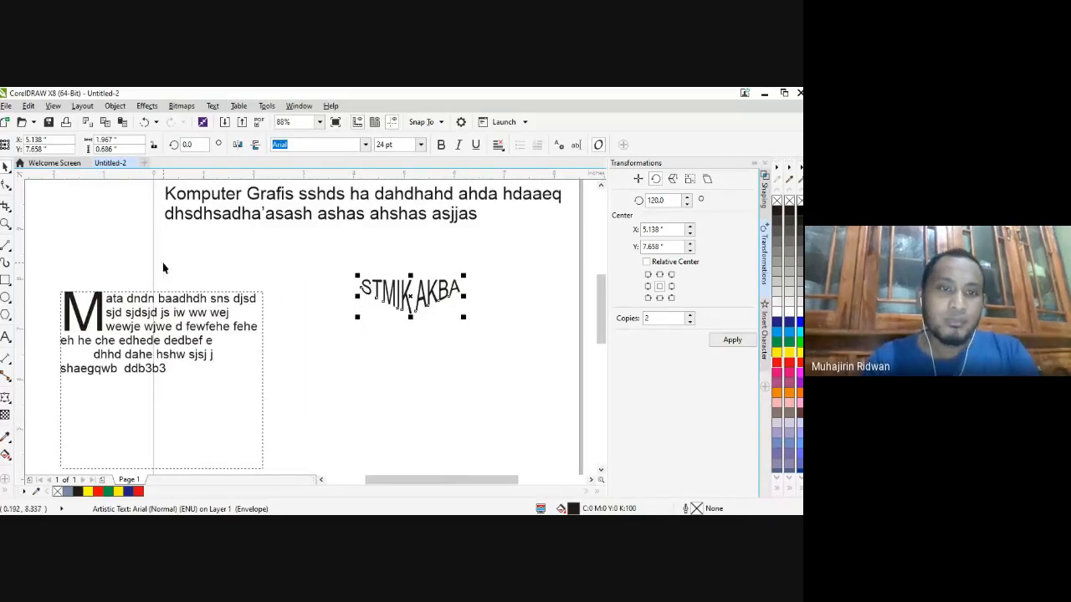
pyautogui.click(48, 188)
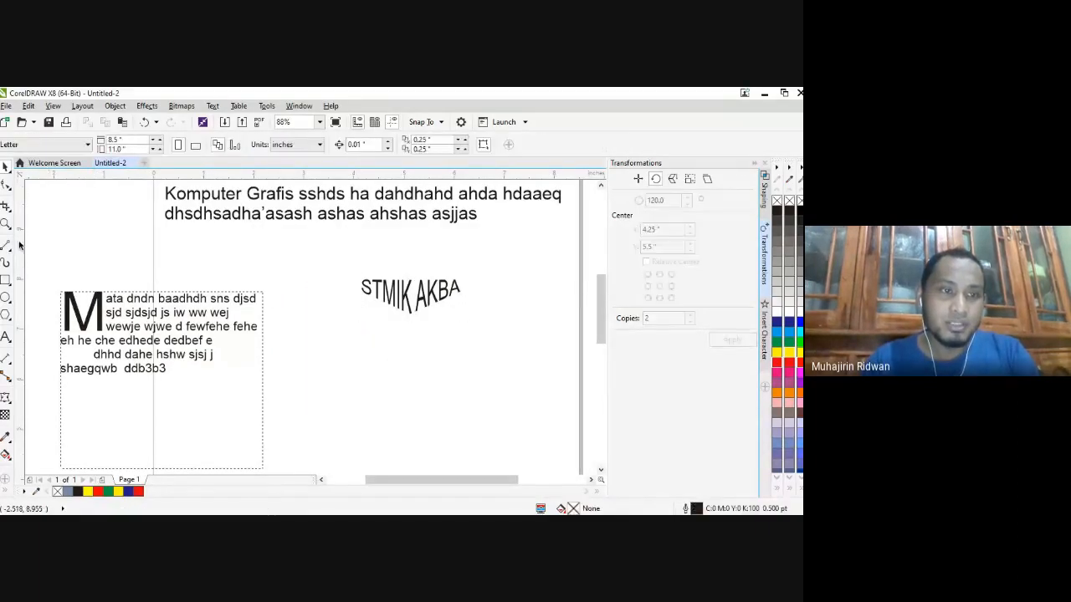
# - Draw a circle about 1.9 inches in diameter below the "STMIK AKBA" text
pyautogui.click(5, 300)
pyautogui.moveTo(349, 341); pyautogui.dragTo(451, 418)
pyautogui.click(335, 315)
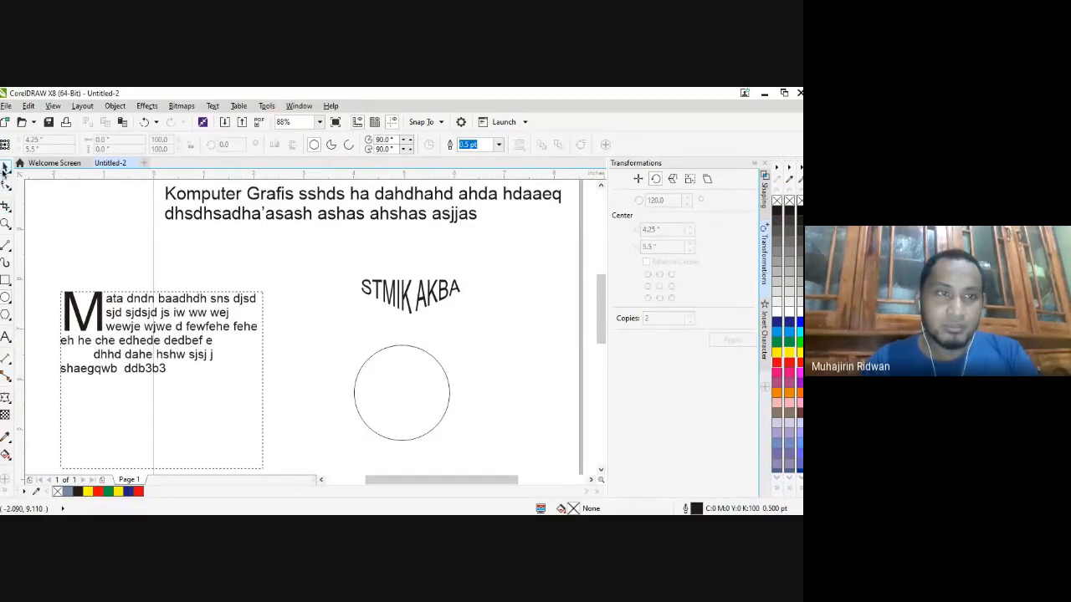
# - Place an artistic text insertion point just above and to the left of the circle, at about X 3.12, Y 6.97 inches
pyautogui.click(5, 169)
pyautogui.click(5, 338)
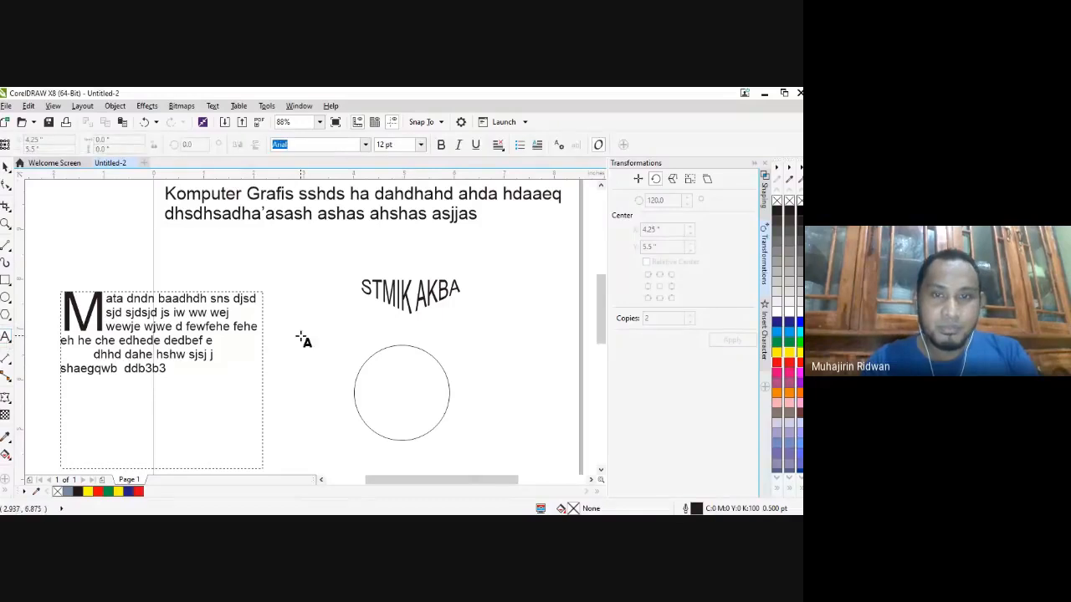
pyautogui.click(307, 337)
pyautogui.write('d')
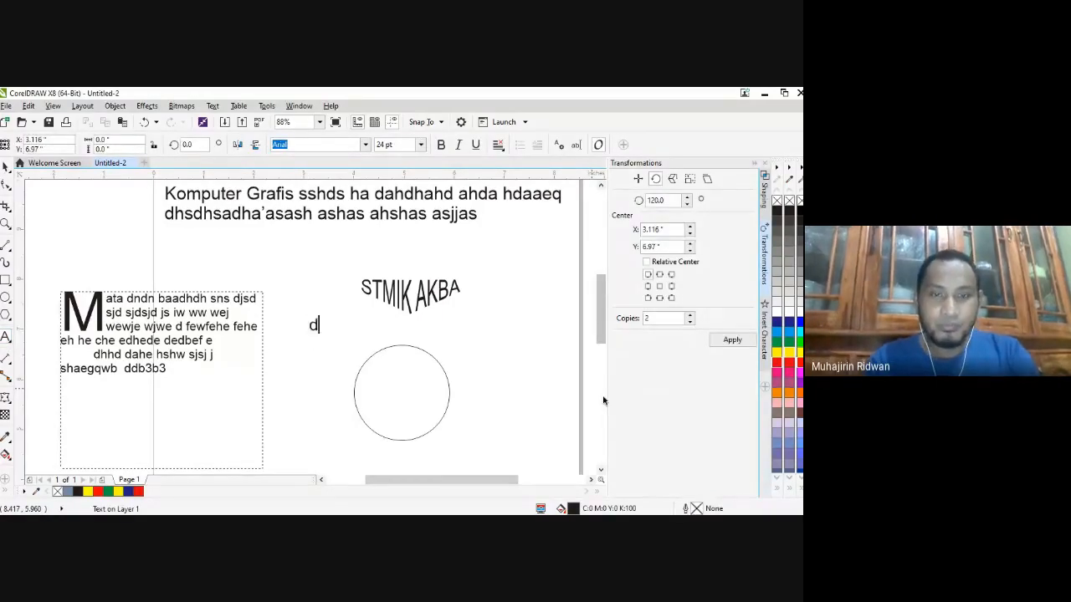
pyautogui.press('BackSpace')
pyautogui.write('S')
pyautogui.press('BackSpace')
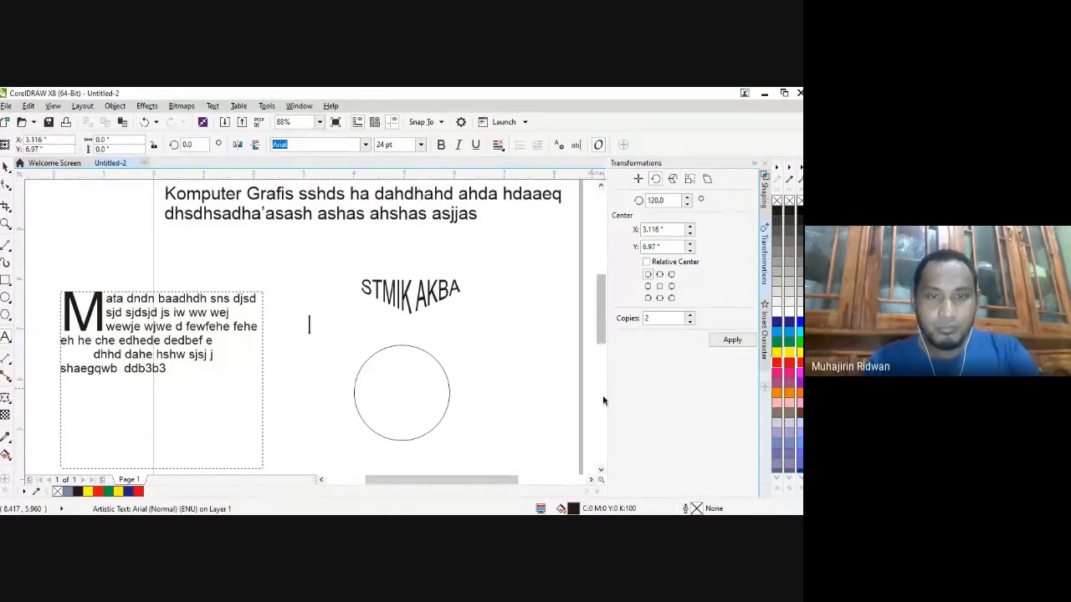
pyautogui.write('DEP')
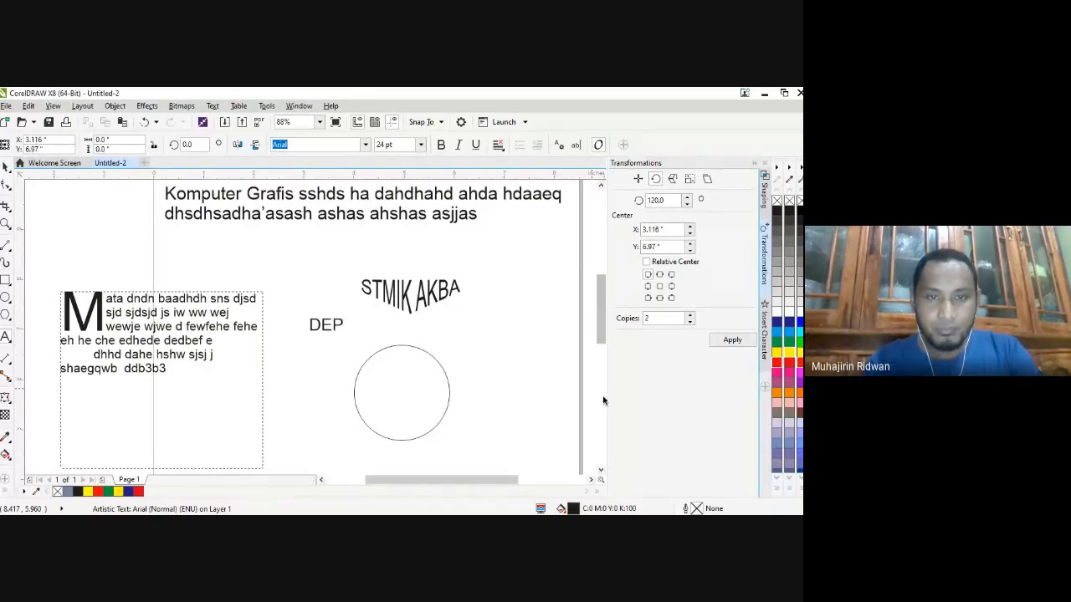
pyautogui.press('BackSpace')
pyautogui.press('BackSpace')
pyautogui.press('BackSpace')
# - Enter "KEMENTERIAN PENDIDIKAN DAN KEBUDAYAAN" as the artistic text above the circle
pyautogui.write('KEME')
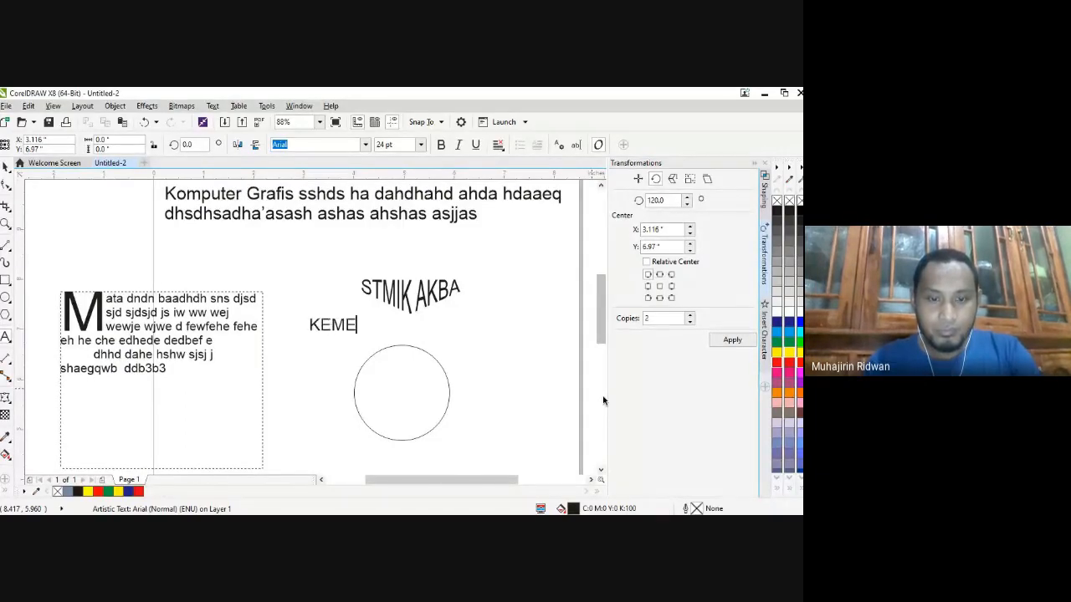
pyautogui.write('N')
pyautogui.write('TRIA')
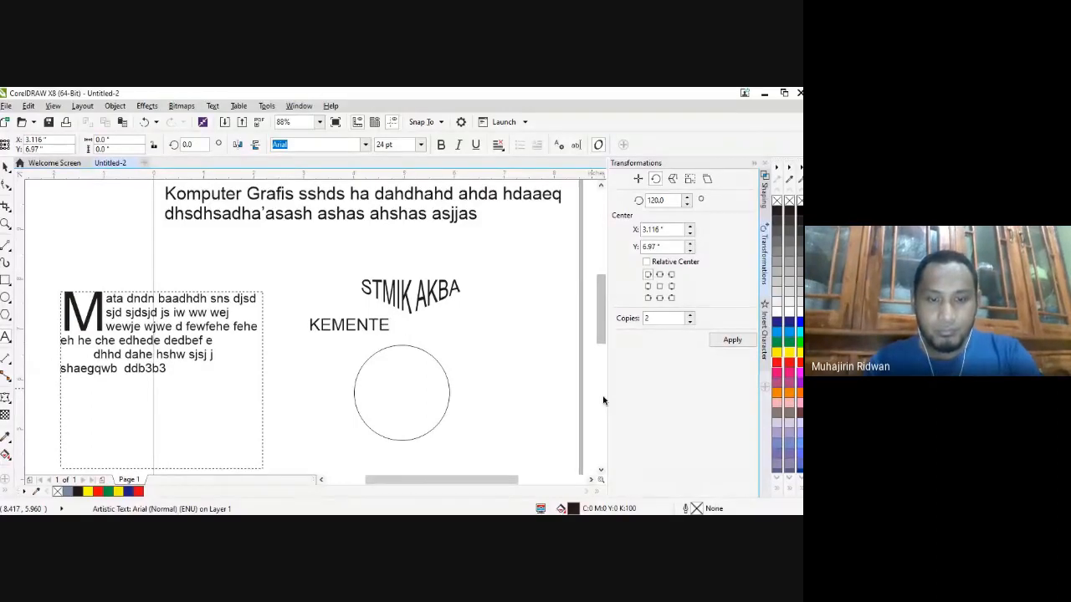
pyautogui.write('AN ')
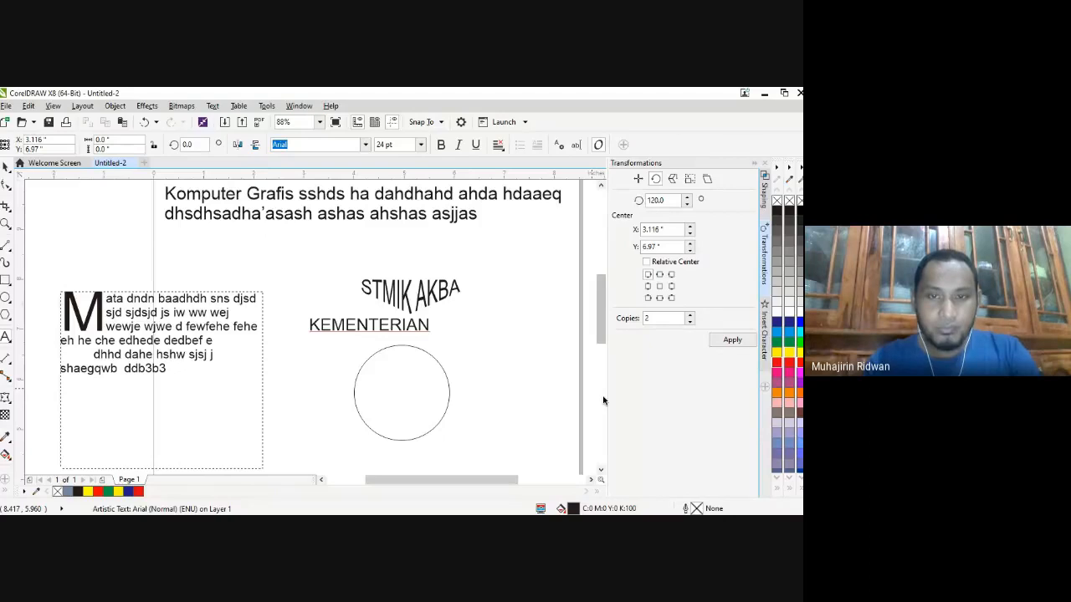
pyautogui.write('PENDIDIK')
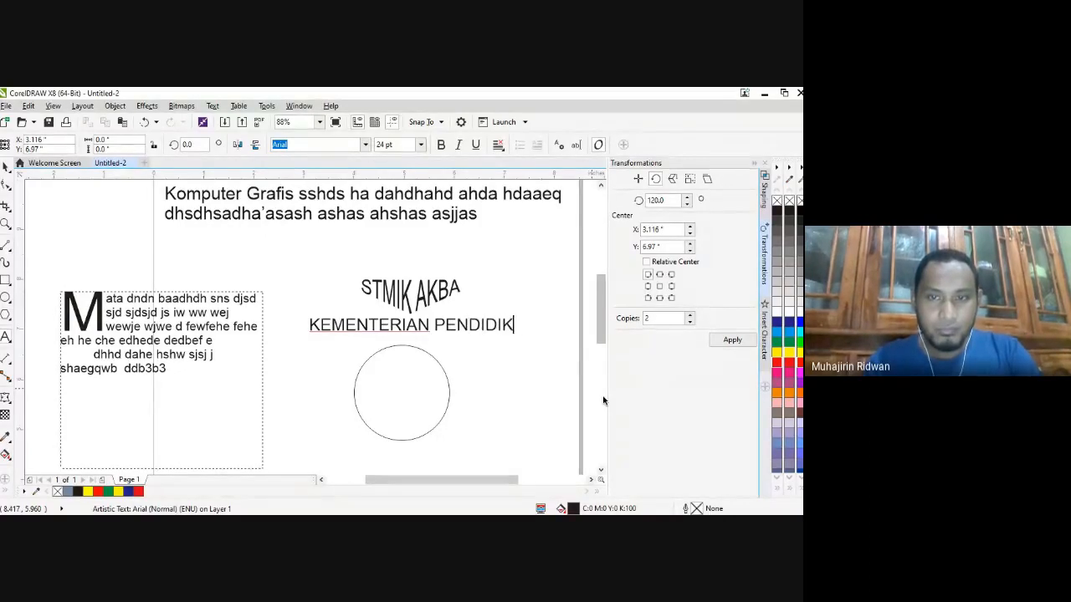
pyautogui.write('AN DAN')
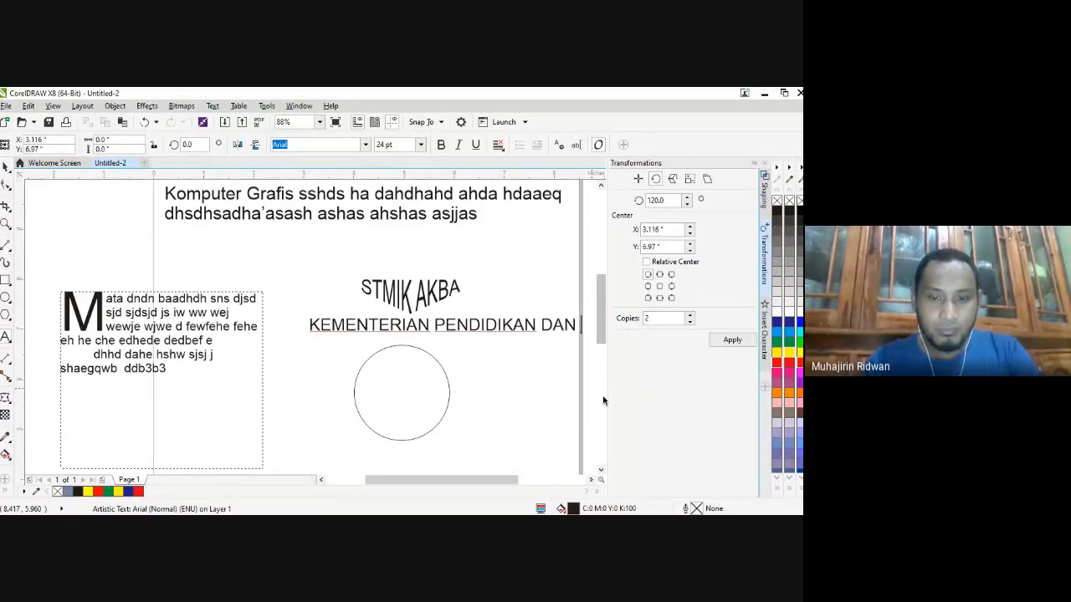
pyautogui.write(' KEBUDAYA')
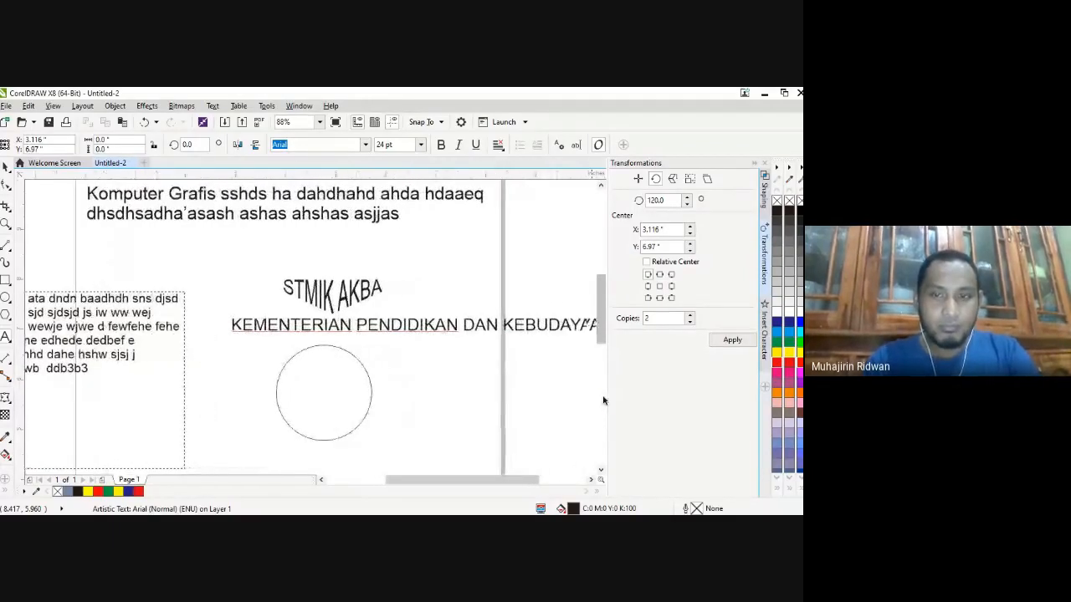
pyautogui.write('AN')
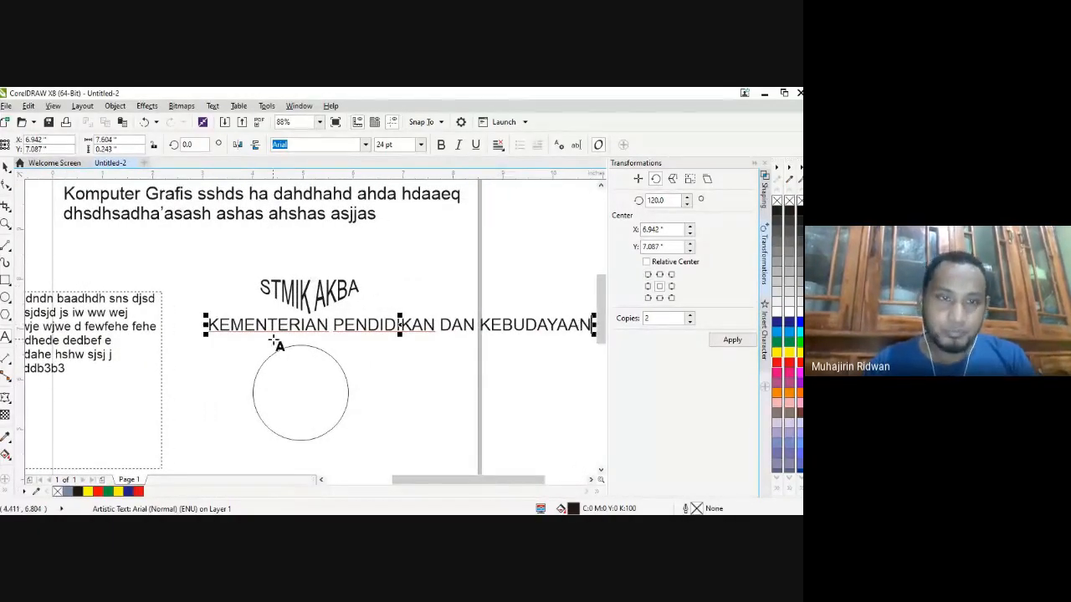
# - Shrink the ministry text to about 18.9 pt and fit it around the outside of the circle at a 0.25 inch distance
pyautogui.moveTo(206, 336); pyautogui.dragTo(211, 334)
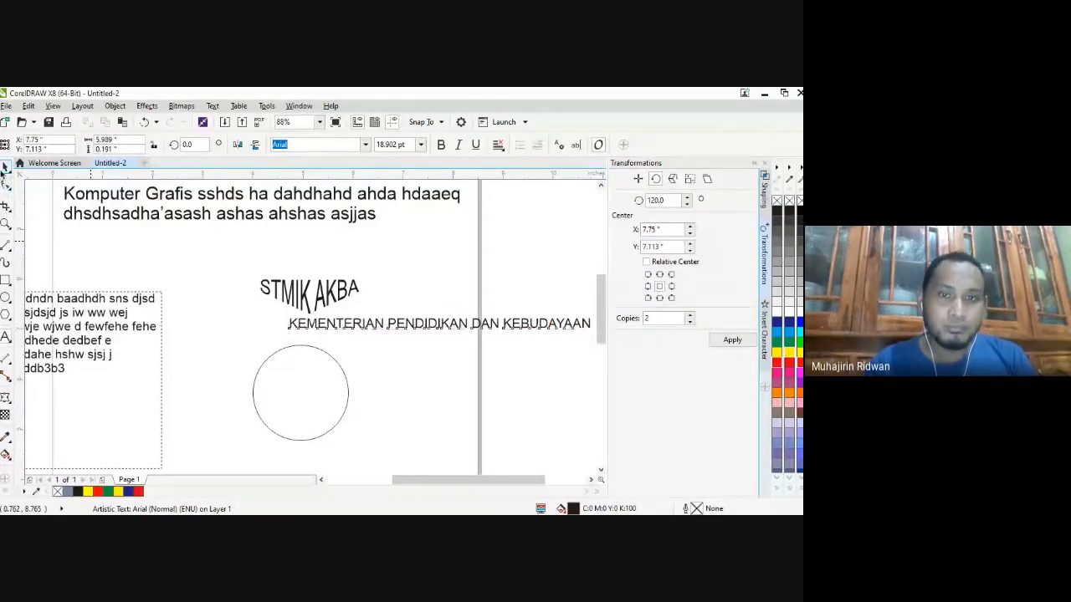
pyautogui.moveTo(425, 324); pyautogui.dragTo(304, 337)
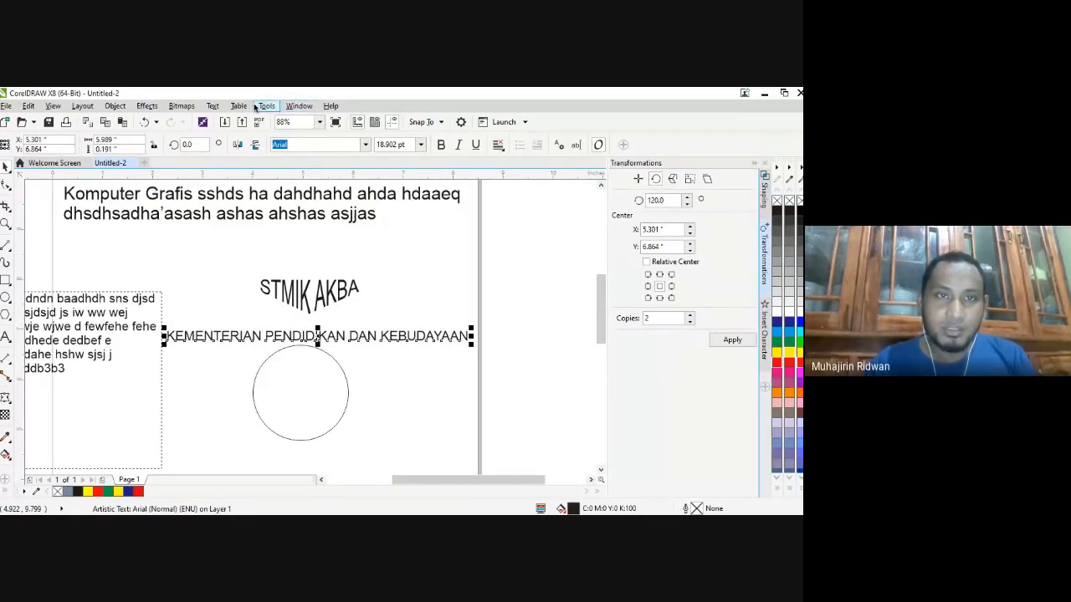
pyautogui.click(213, 107)
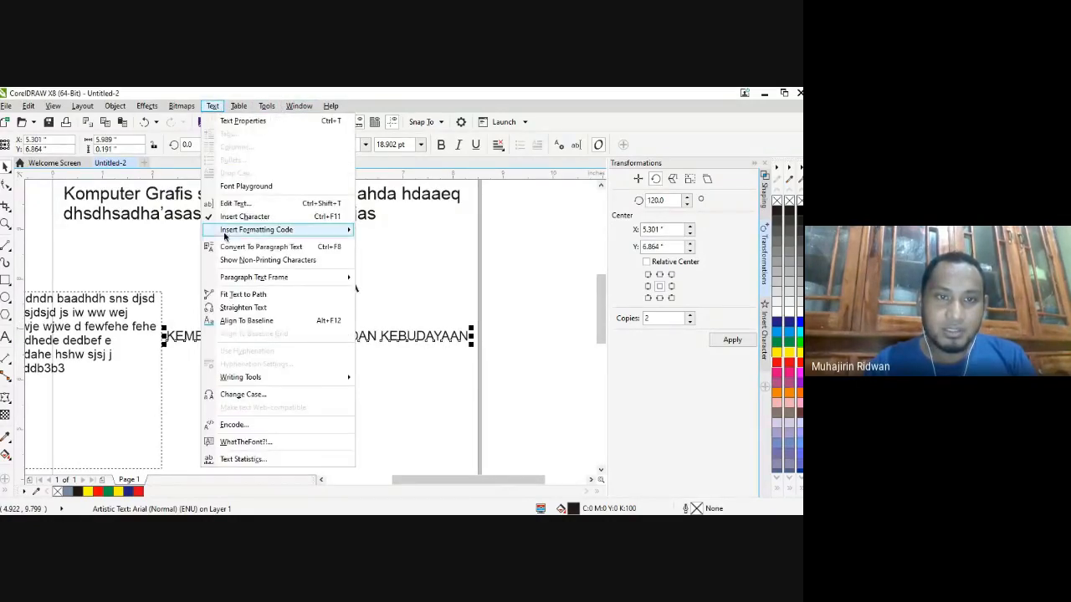
pyautogui.click(230, 297)
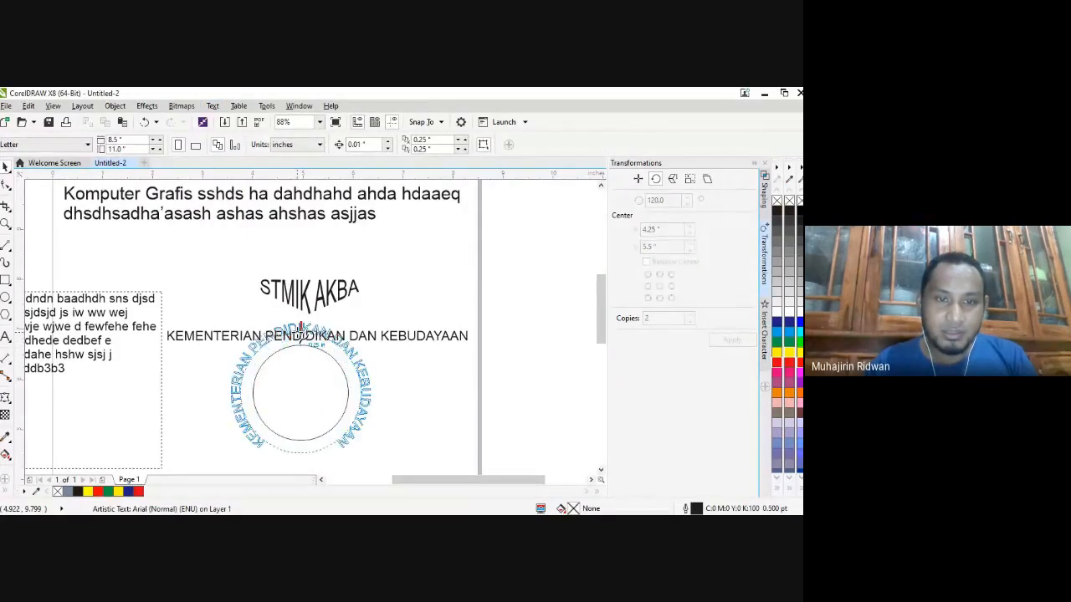
pyautogui.click(301, 331)
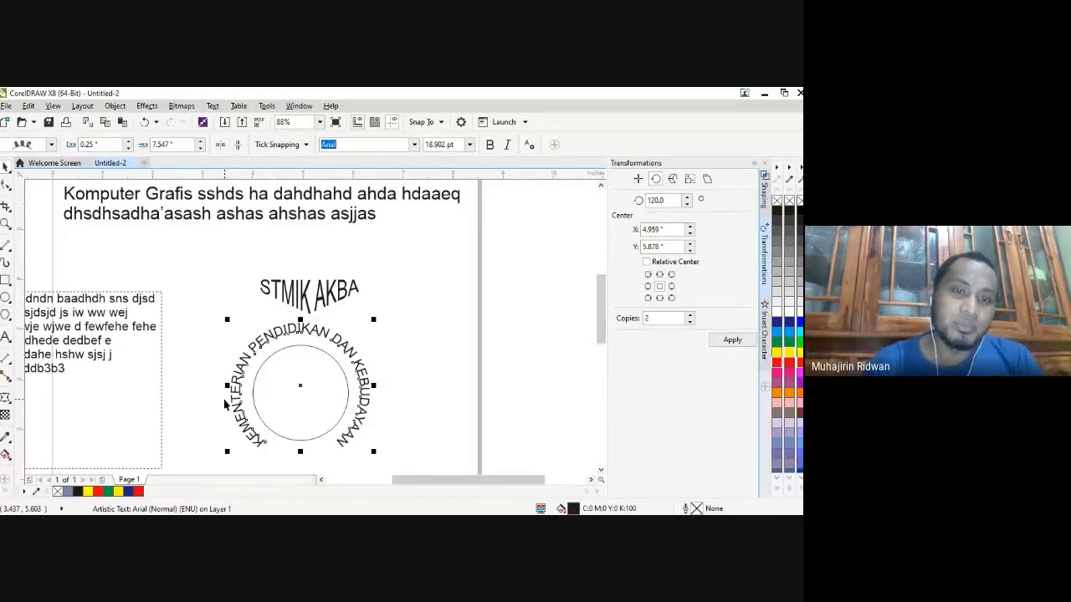
# - Try enlarging the circle together with its curved text, and undo the scaling
pyautogui.click(272, 377)
pyautogui.moveTo(228, 321); pyautogui.dragTo(201, 287)
pyautogui.click(200, 288)
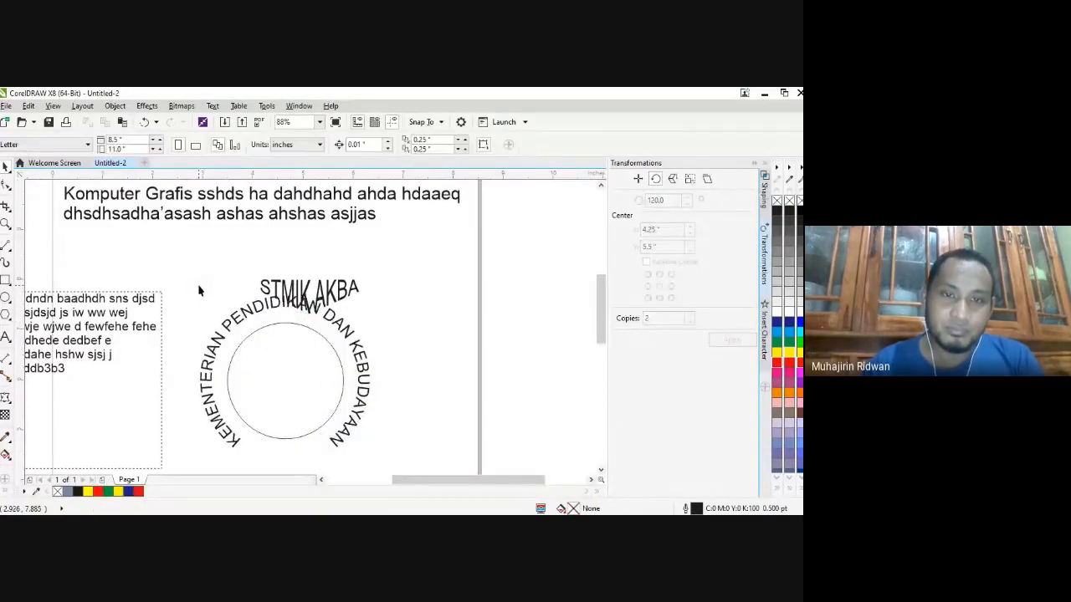
pyautogui.hotkey('ctrl', 'z')
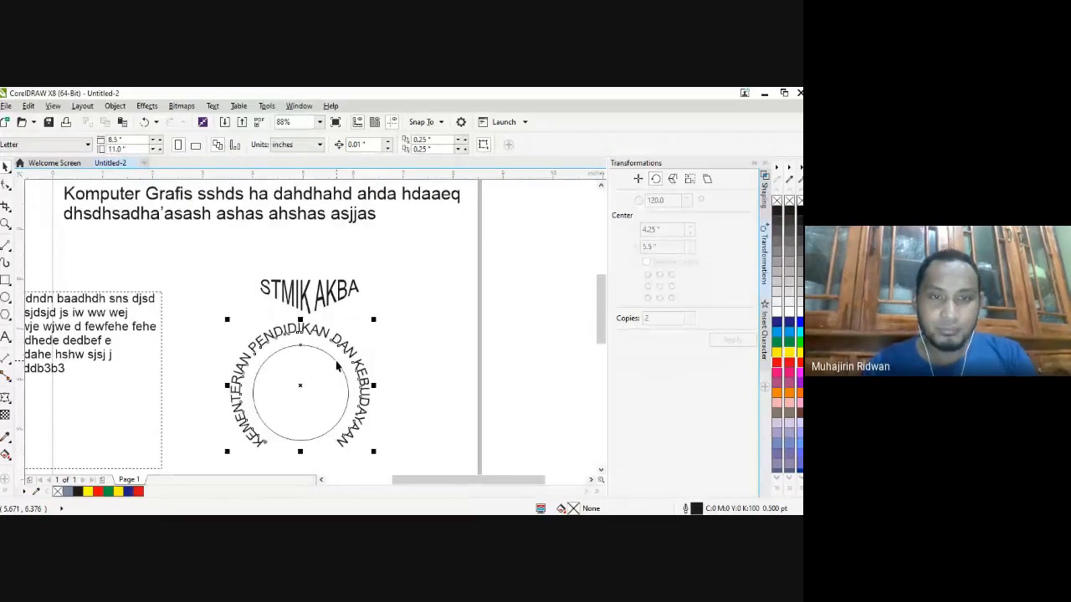
# - Set the curved text's distance from the path to 0.4 inches and its offset along the path to 7.747 inches
pyautogui.click(210, 335)
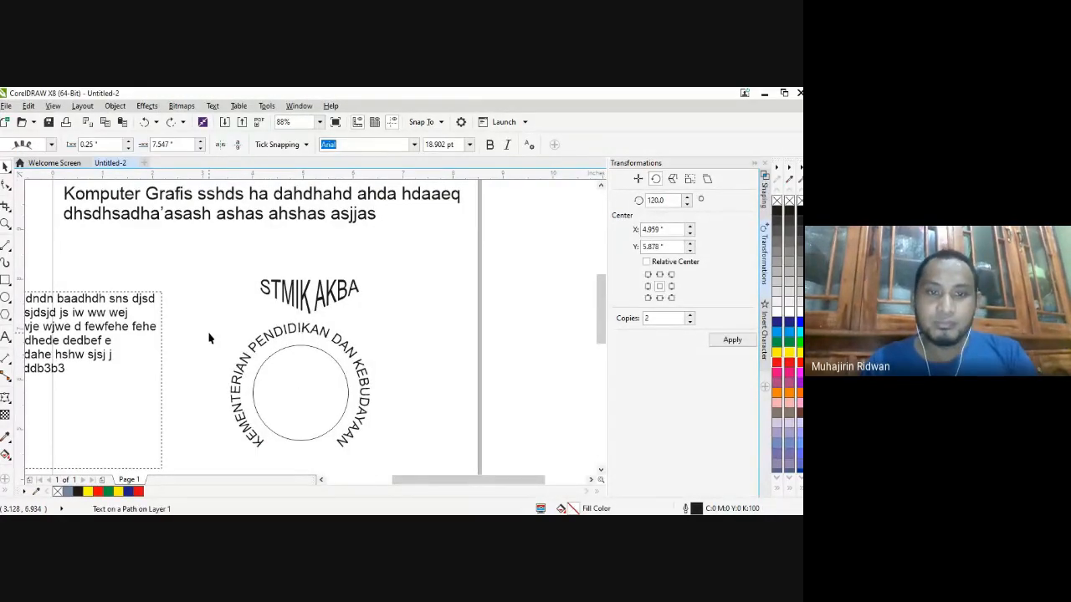
pyautogui.click(253, 353)
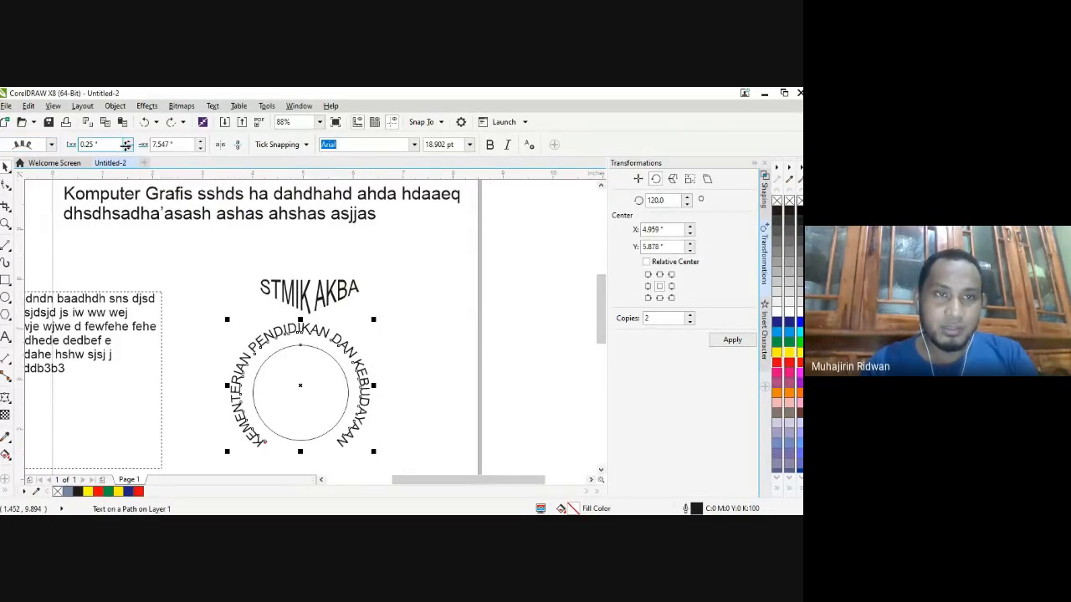
pyautogui.click(128, 143)
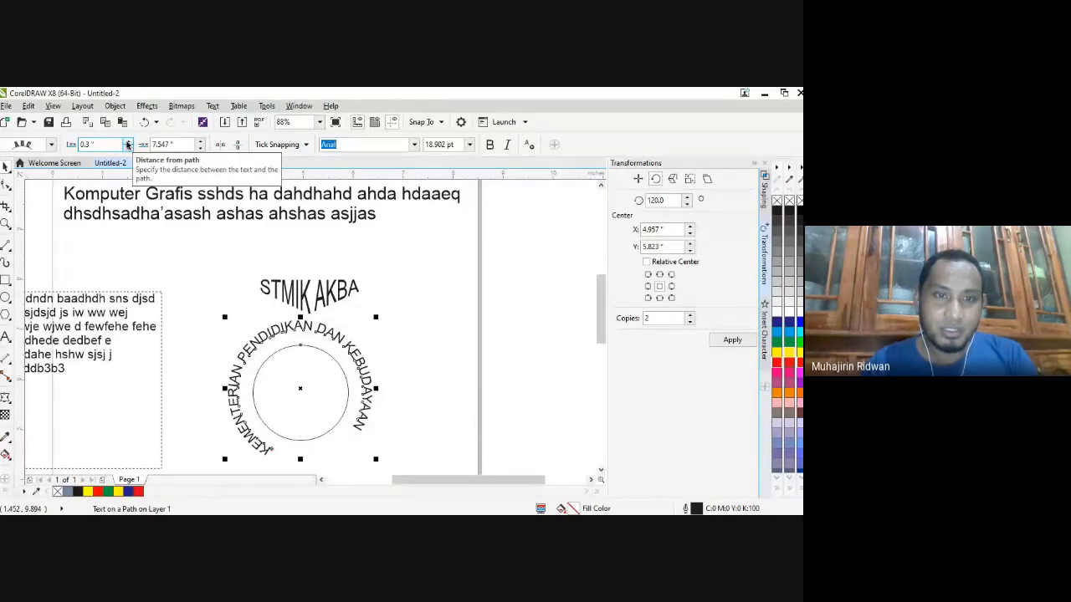
pyautogui.click(128, 141)
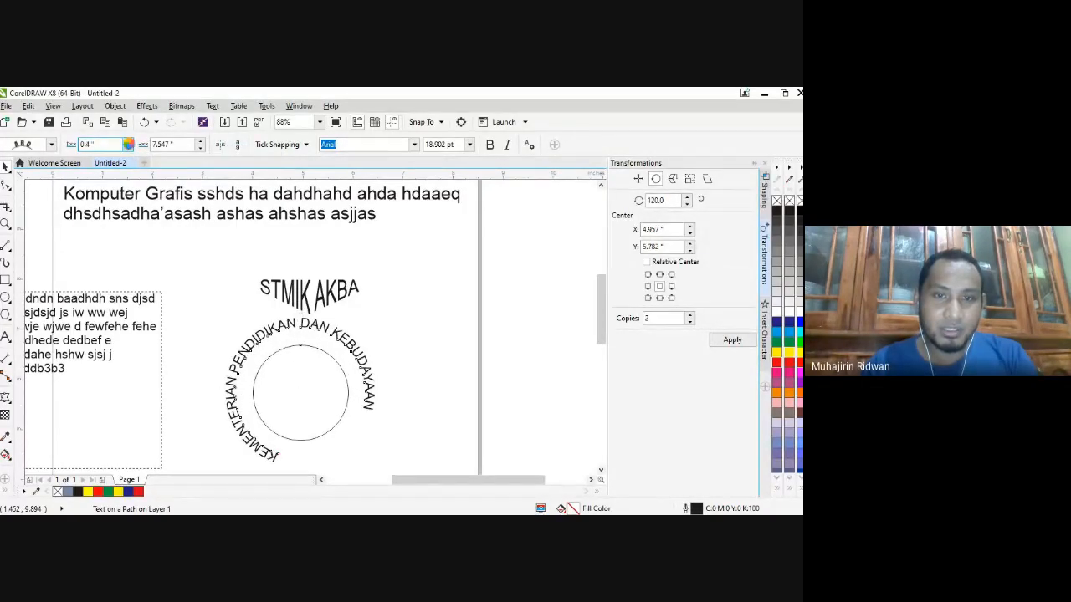
pyautogui.click(200, 142)
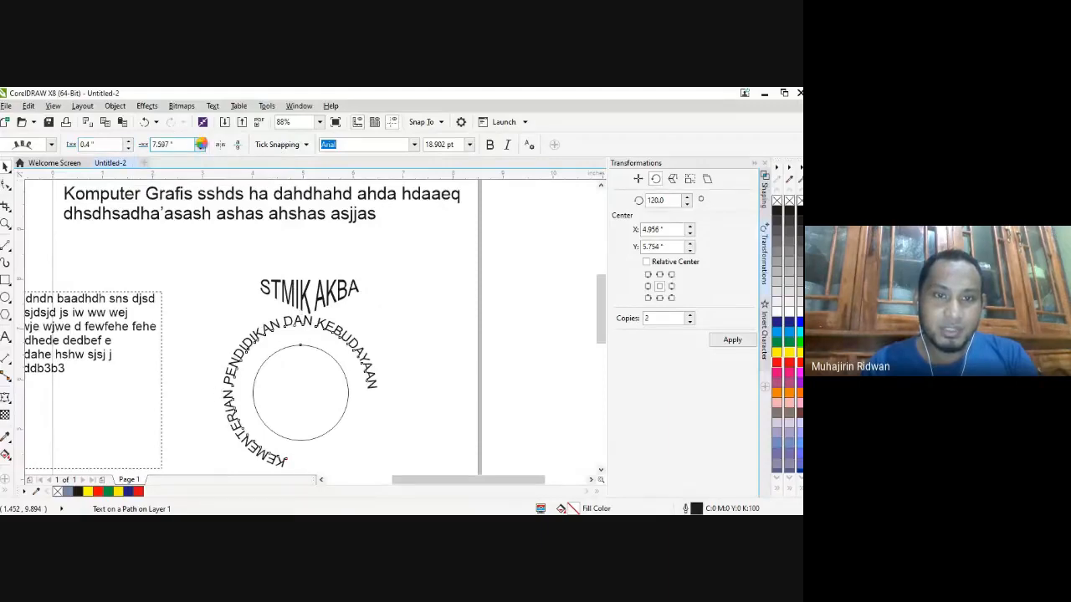
pyautogui.click(200, 142)
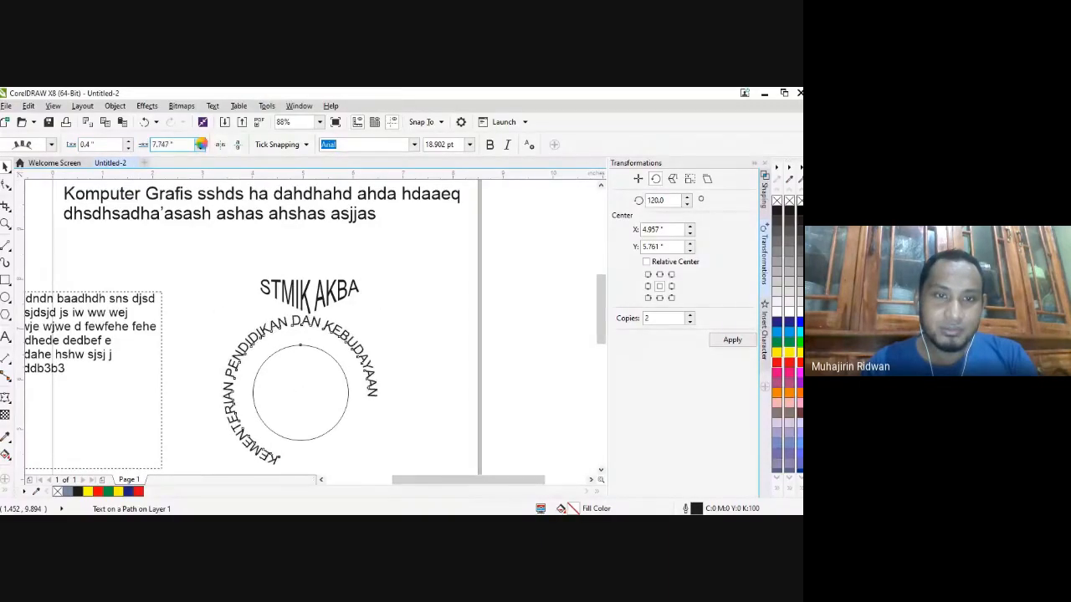
# - Increase the curved ministry text's offset along the circle to 8.547 inches to balance it over the top
pyautogui.click(200, 142)
pyautogui.click(200, 143)
pyautogui.click(200, 142)
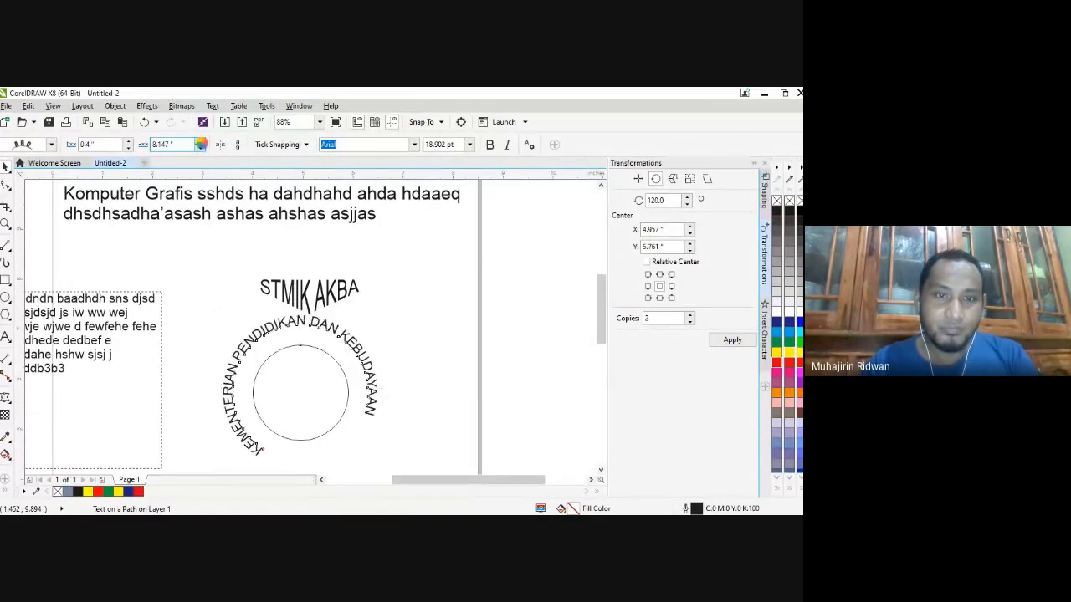
pyautogui.click(200, 142)
pyautogui.click(200, 143)
pyautogui.click(200, 142)
pyautogui.click(200, 142)
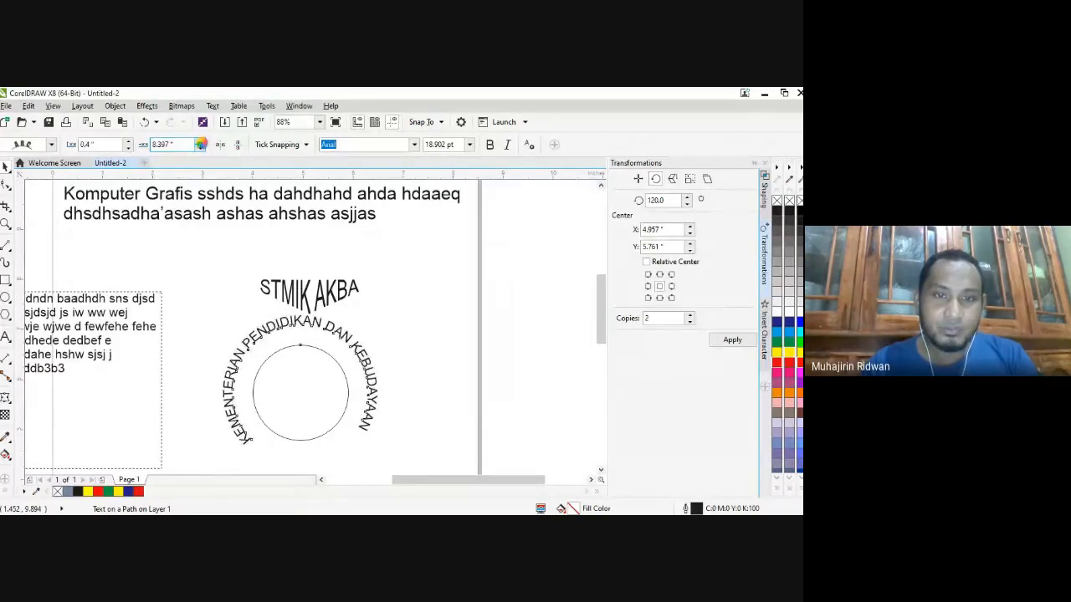
pyautogui.click(200, 142)
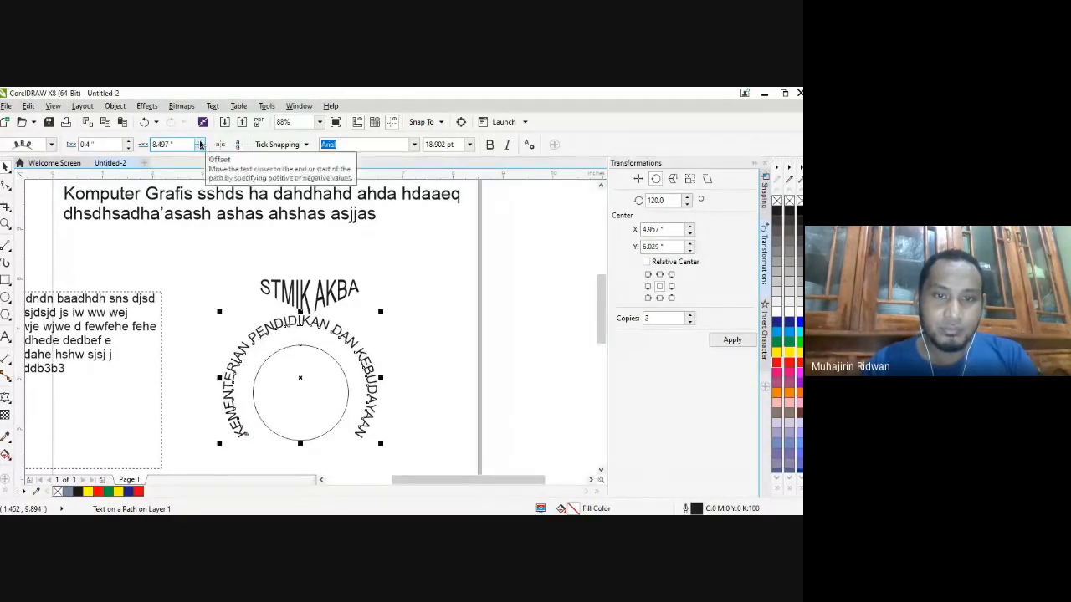
pyautogui.click(200, 142)
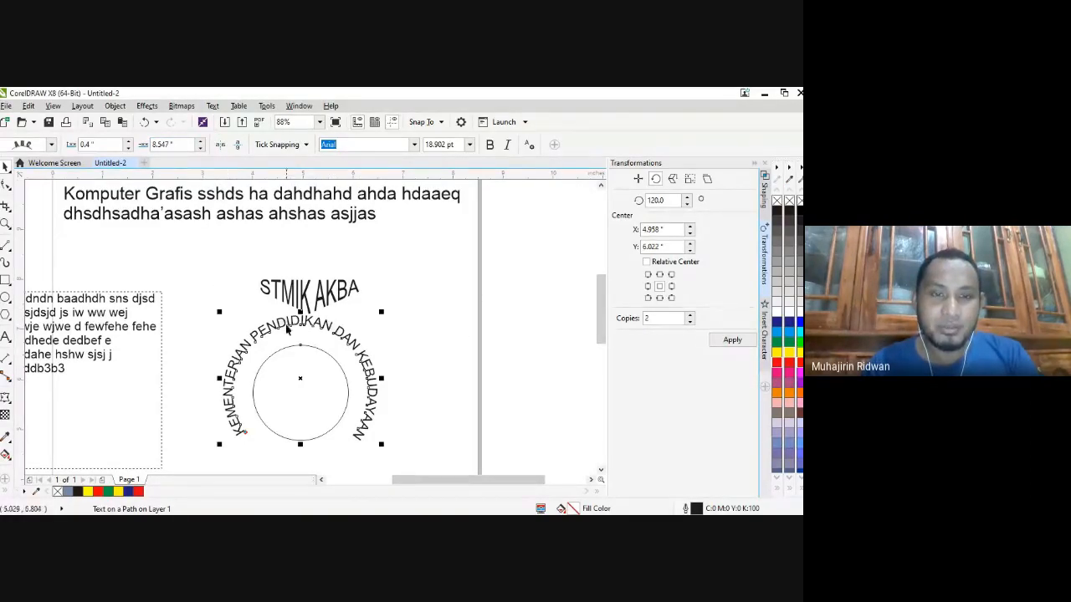
# - Break the curved ministry text apart from its circle and delete the circle
pyautogui.click(317, 377)
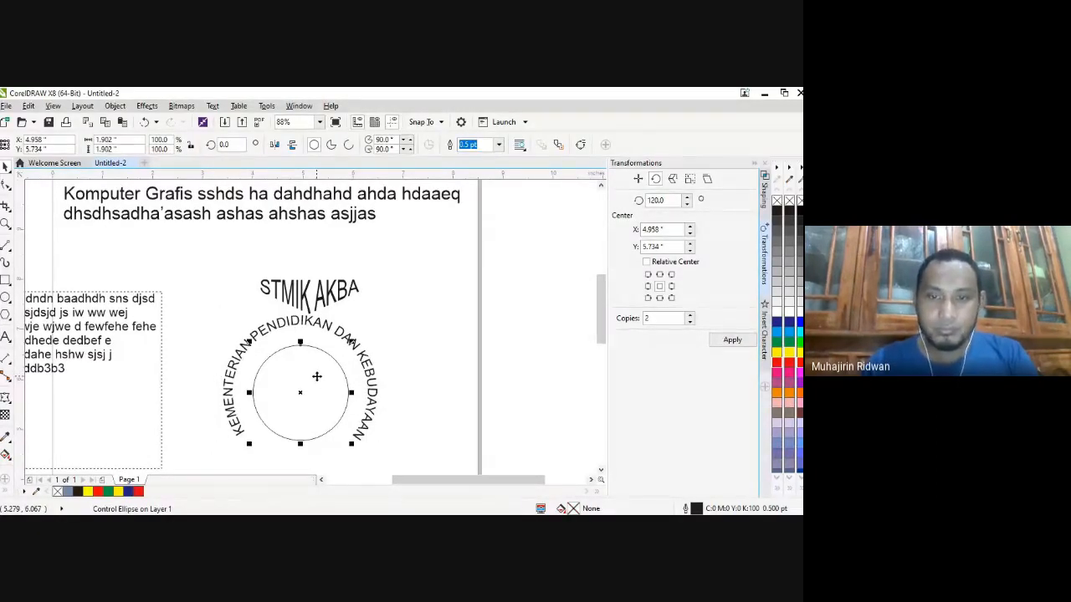
pyautogui.hotkey('ctrl', 'k')
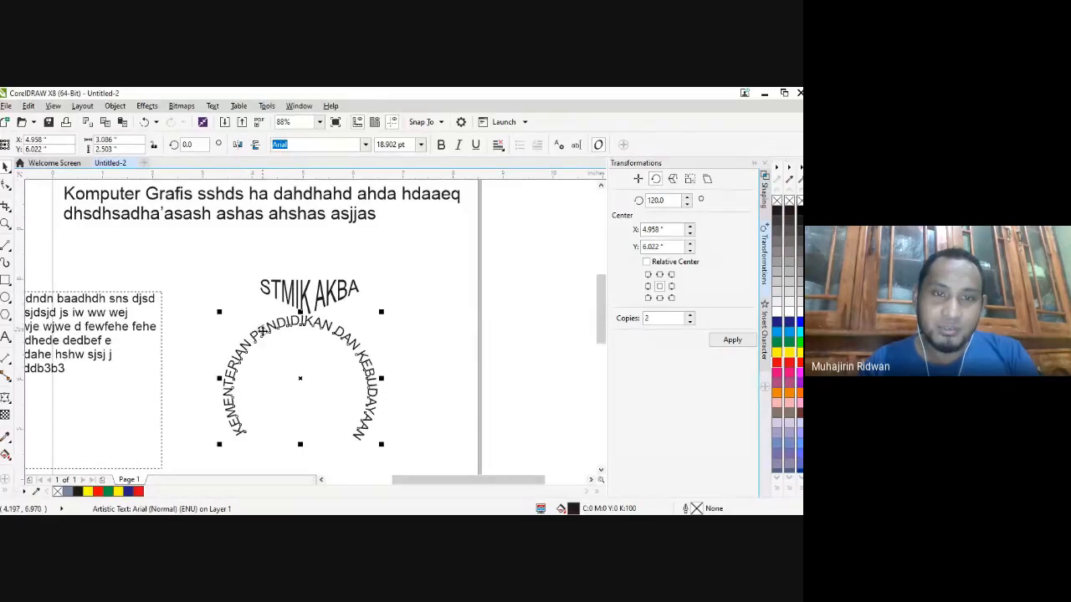
# - Move the curved ministry text up around "STMIK AKBA", and lower "STMIK AKBA" into the arch's open bottom
pyautogui.moveTo(262, 332); pyautogui.dragTo(273, 251)
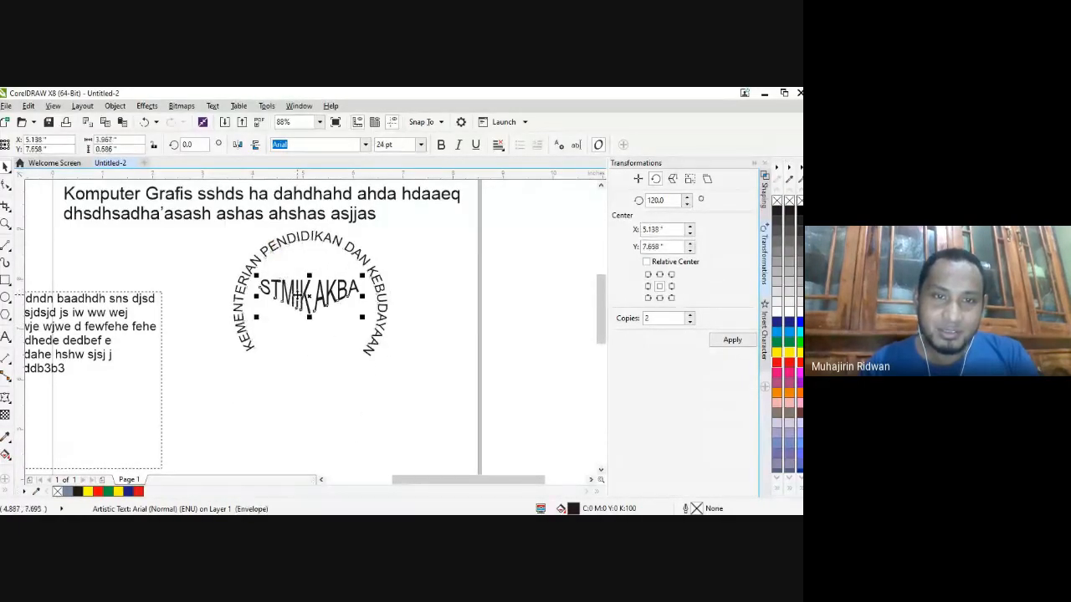
pyautogui.moveTo(310, 294); pyautogui.dragTo(311, 342)
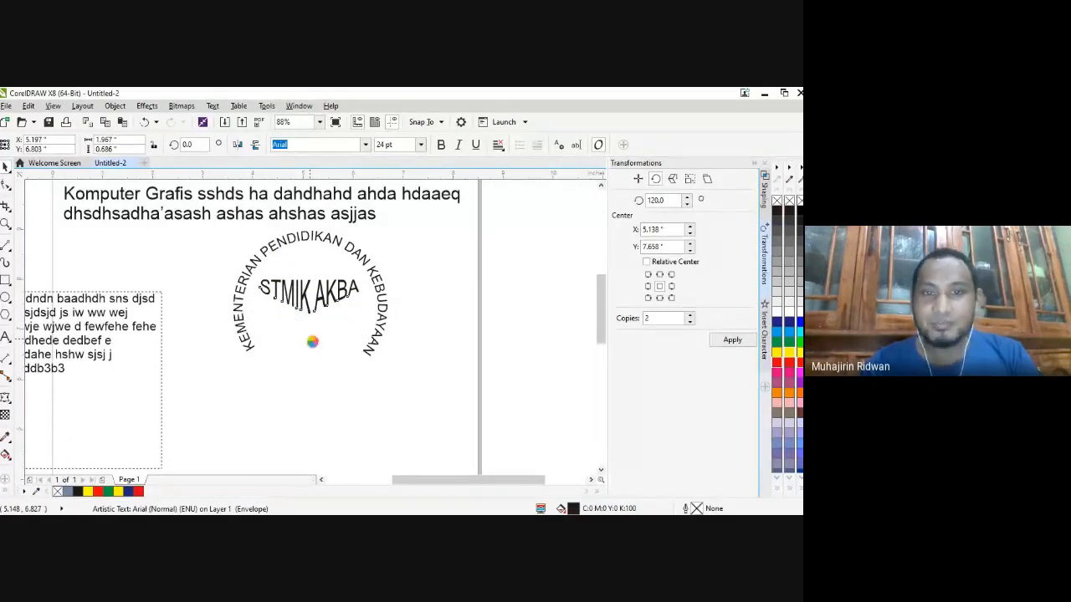
pyautogui.click(400, 413)
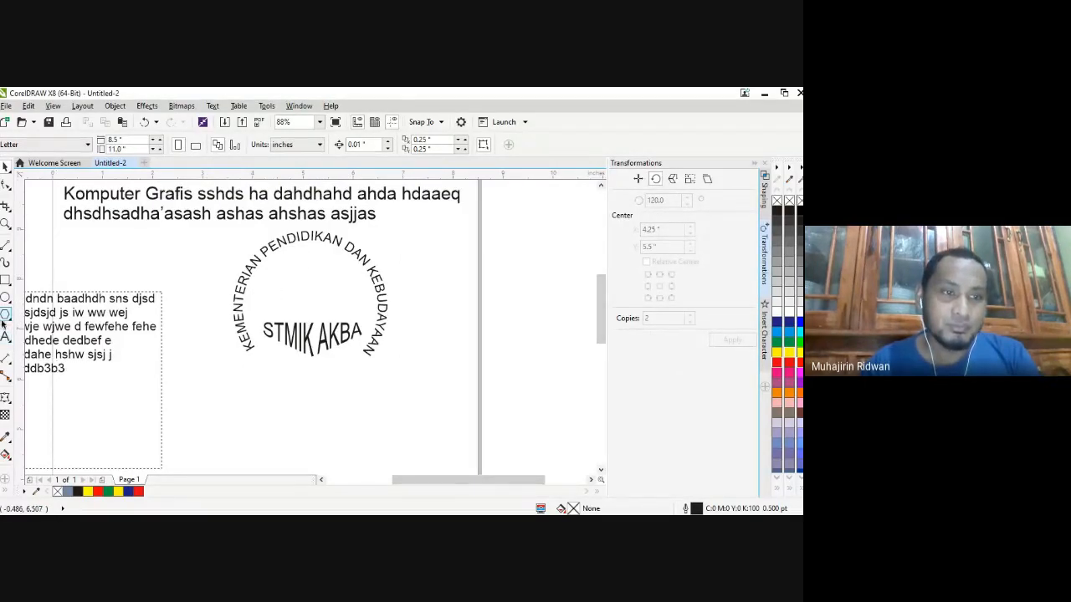
# - Draw a nine-pointed complex star about 1 inch wide and center it inside the arch above "STMIK AKBA"
pyautogui.click(6, 317)
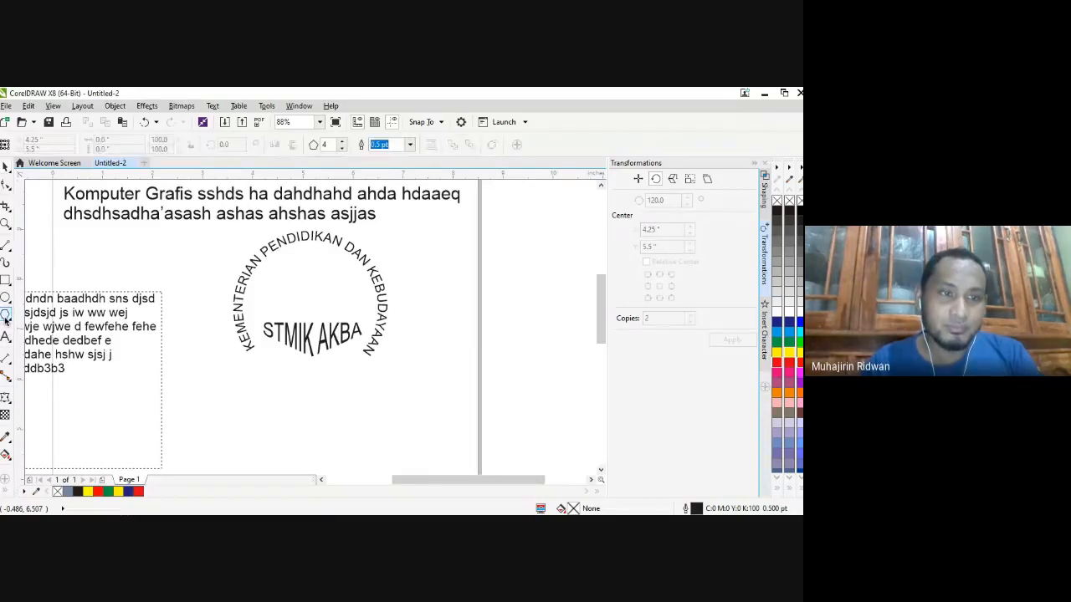
pyautogui.click(6, 319)
pyautogui.click(38, 339)
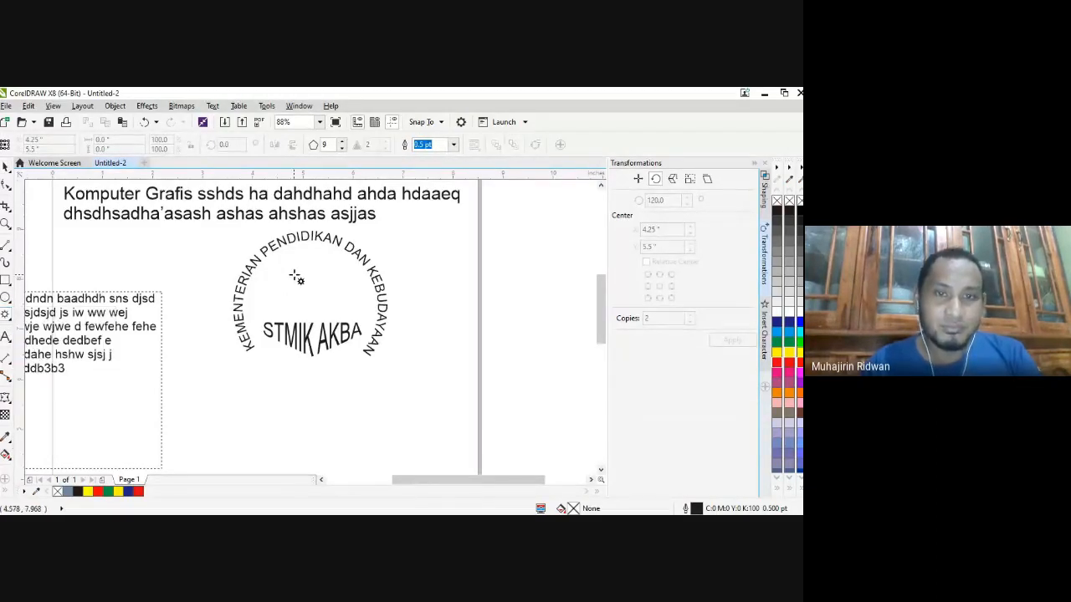
pyautogui.moveTo(299, 266); pyautogui.dragTo(352, 315)
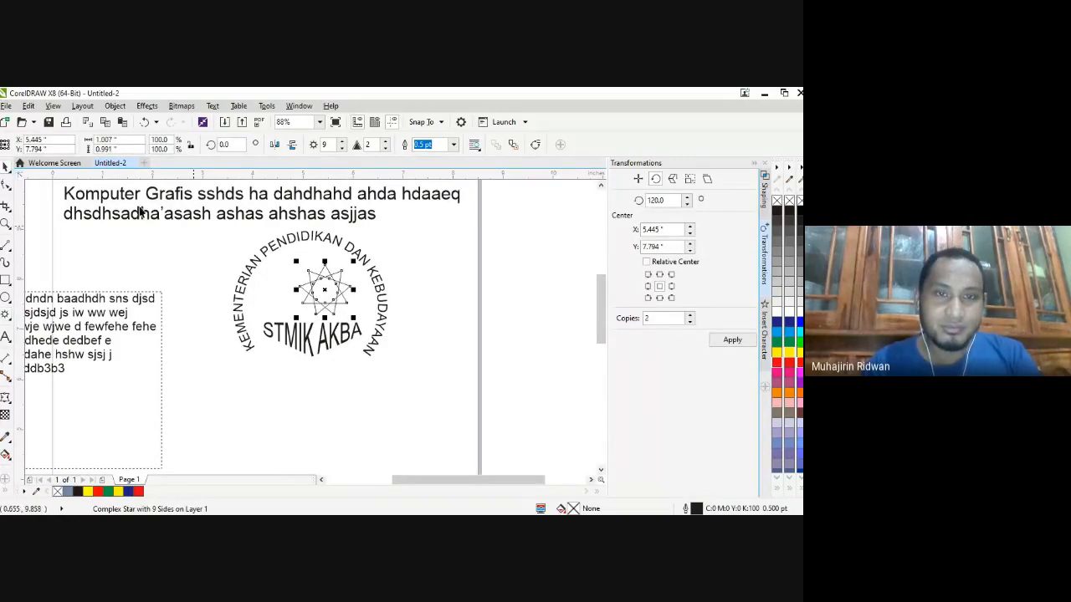
pyautogui.moveTo(331, 291); pyautogui.dragTo(315, 284)
pyautogui.click(231, 416)
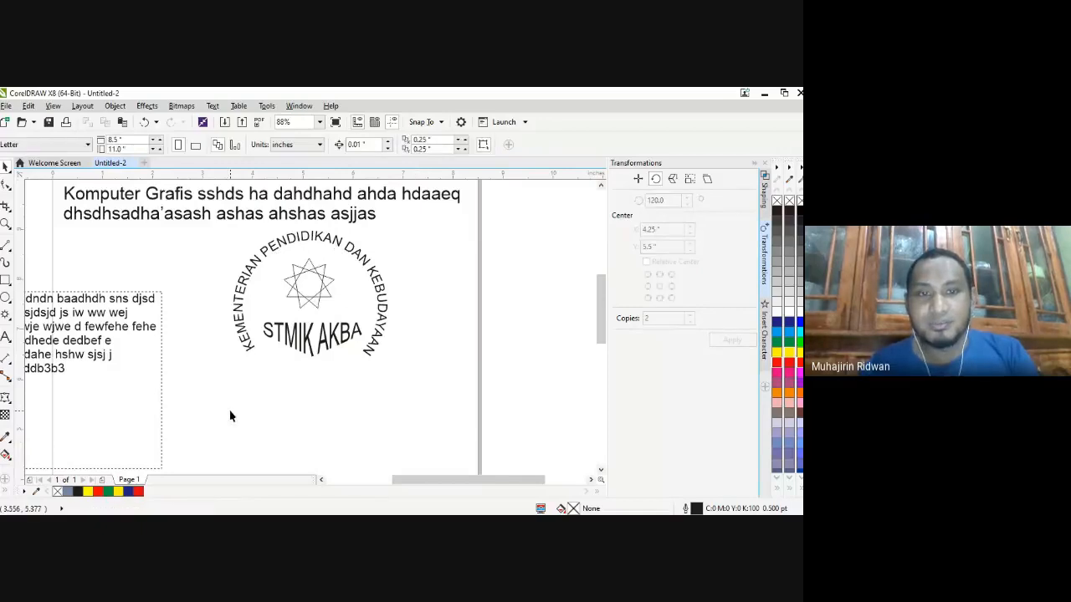
pyautogui.click(327, 289)
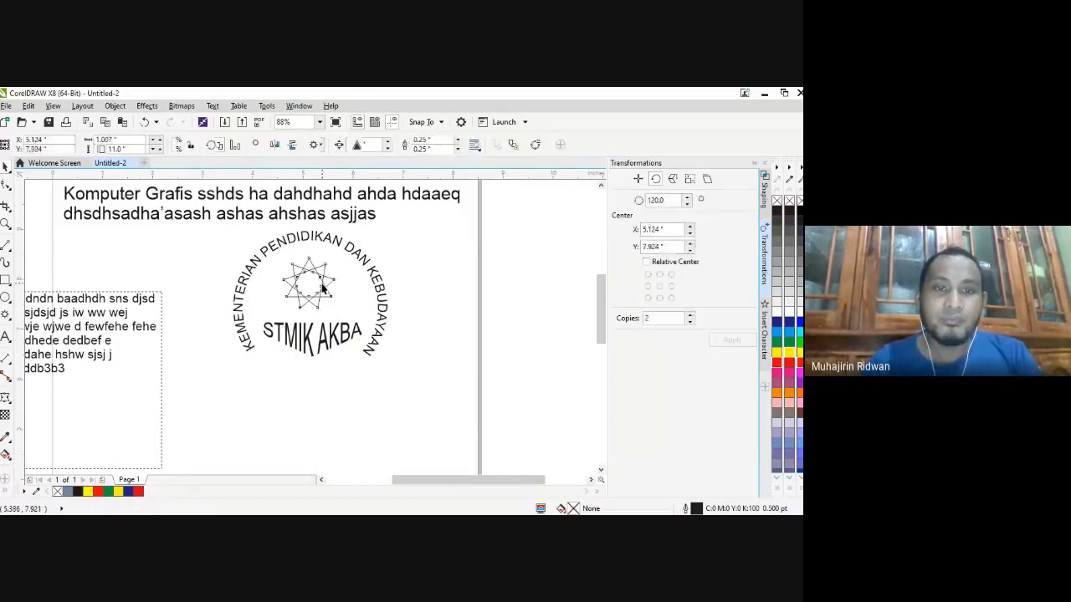
pyautogui.click(315, 380)
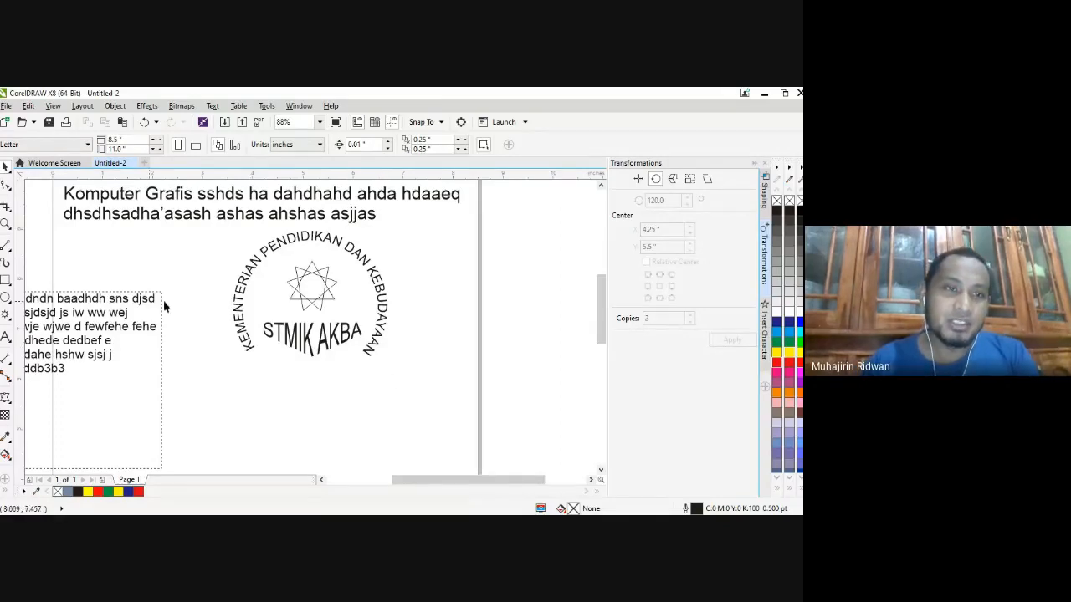
# - Draw a wavy freehand curve about 6.6 inches wide and 0.9 inches high below the emblem
pyautogui.click(4, 256)
pyautogui.click(46, 245)
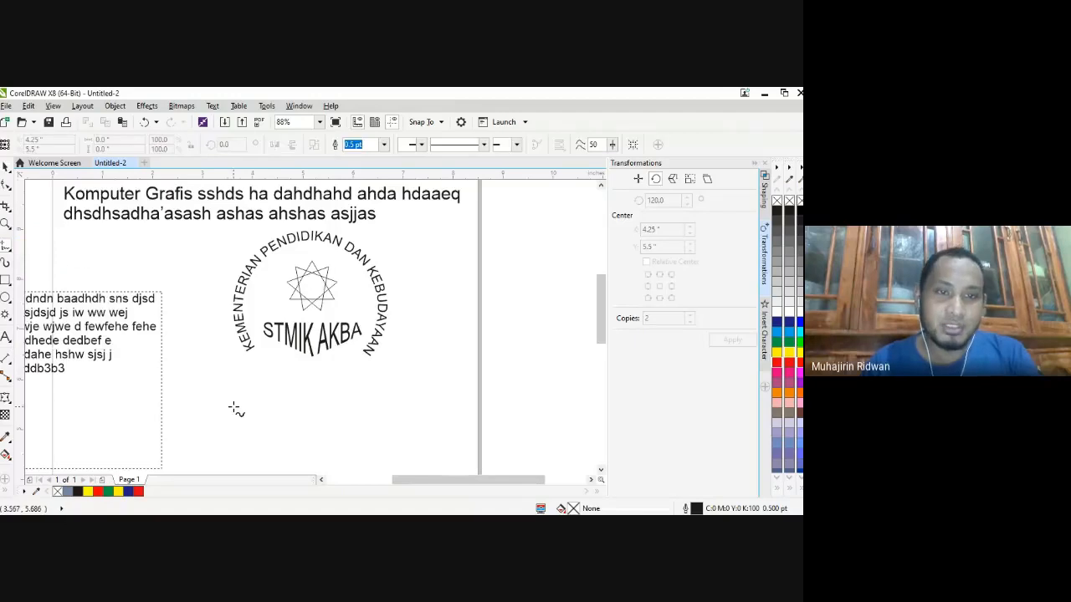
pyautogui.moveTo(206, 414)
pyautogui.mouseDown()
pyautogui.moveTo(317, 378)
pyautogui.moveTo(355, 409)
pyautogui.moveTo(498, 408)
pyautogui.moveTo(500, 384)
pyautogui.moveTo(538, 382)
pyautogui.mouseUp()
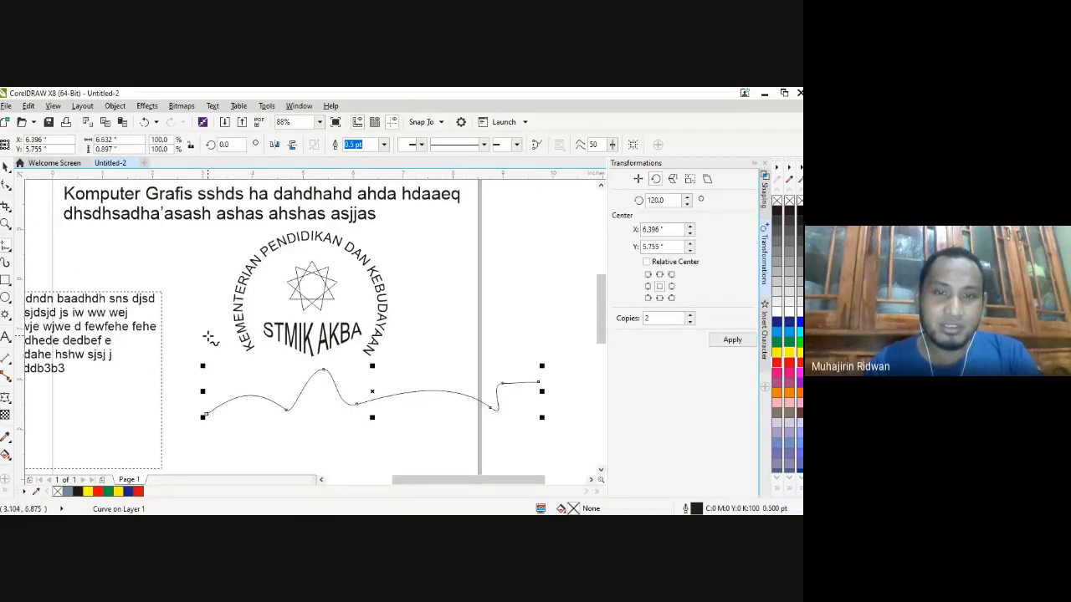
pyautogui.click(7, 169)
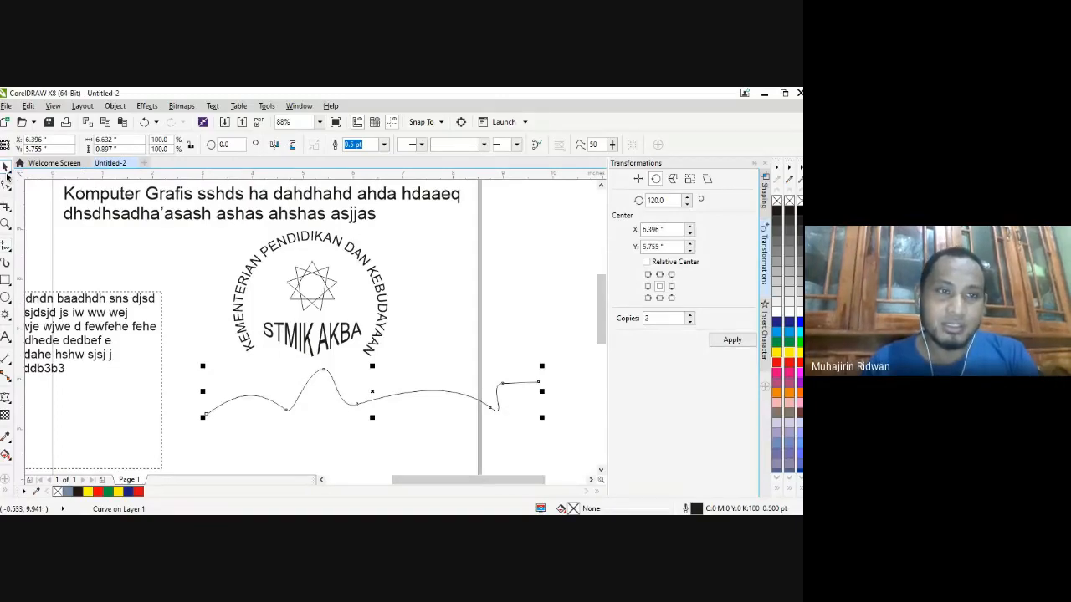
pyautogui.click(144, 197)
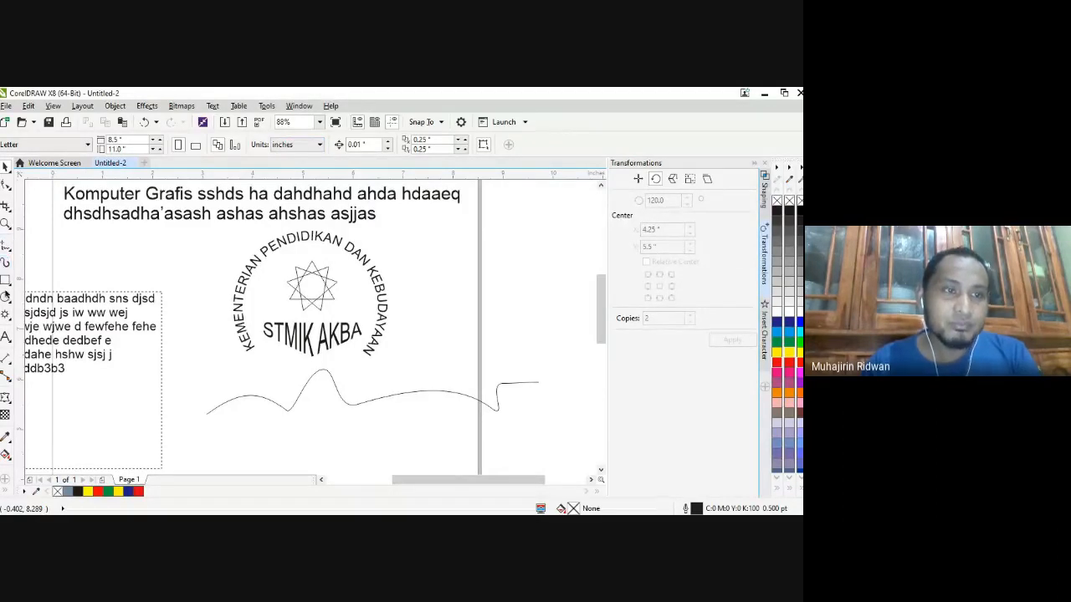
# - Enter "NAIK GUNUNG TURUN LEMBAH" as artistic text just above the wavy curve
pyautogui.click(7, 334)
pyautogui.click(194, 357)
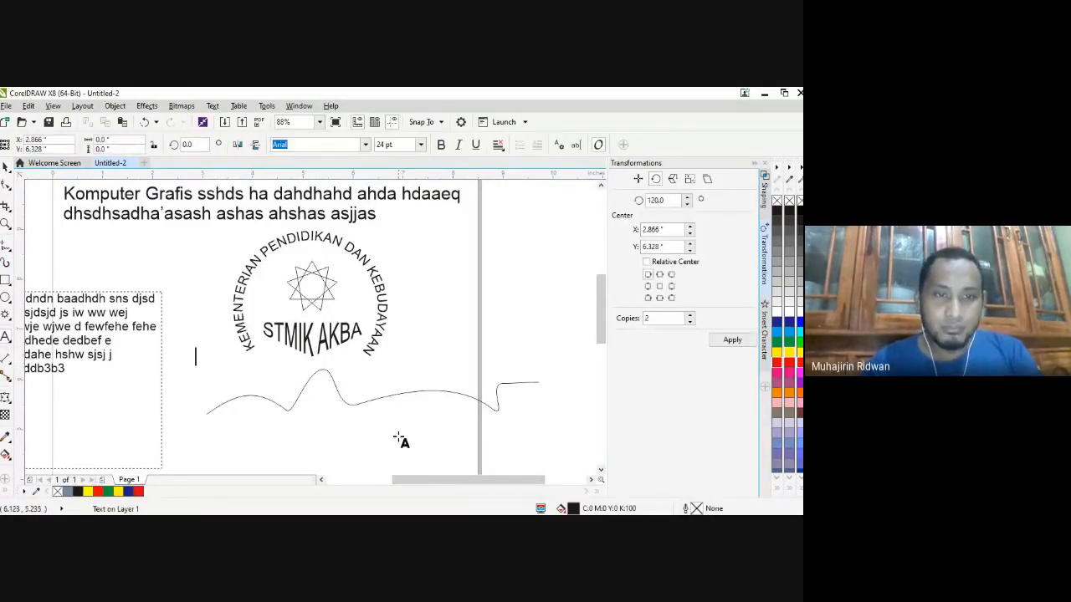
pyautogui.write('na')
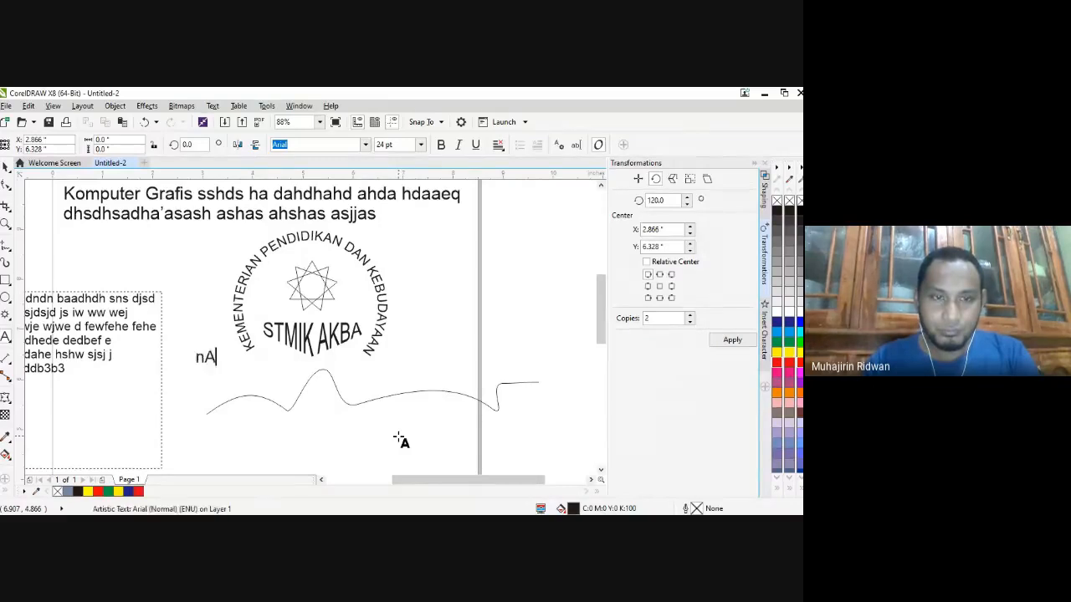
pyautogui.press('BackSpace')
pyautogui.press('BackSpace')
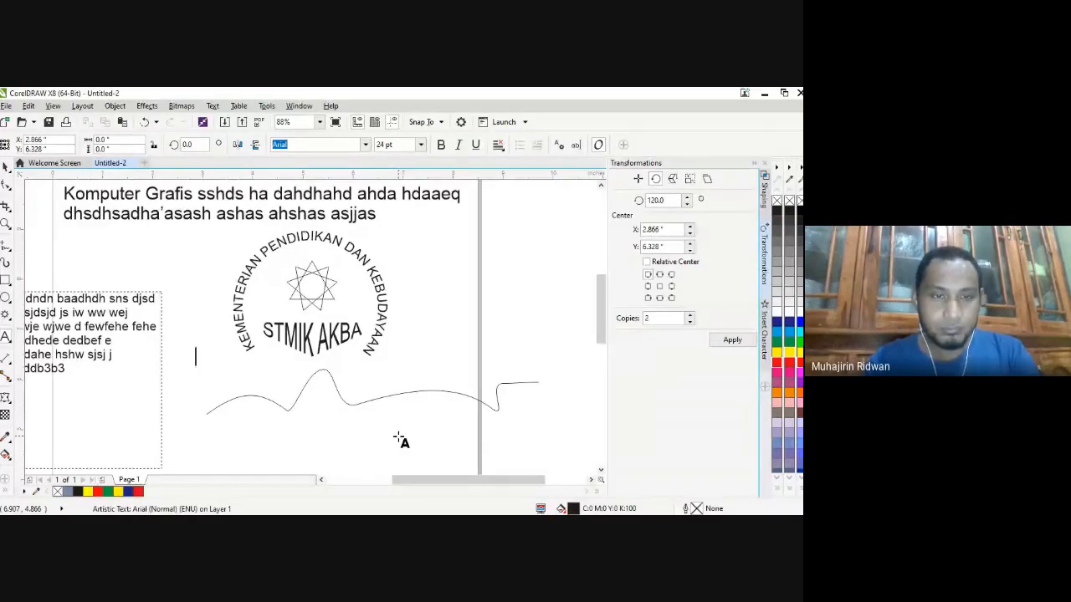
pyautogui.write('NAI')
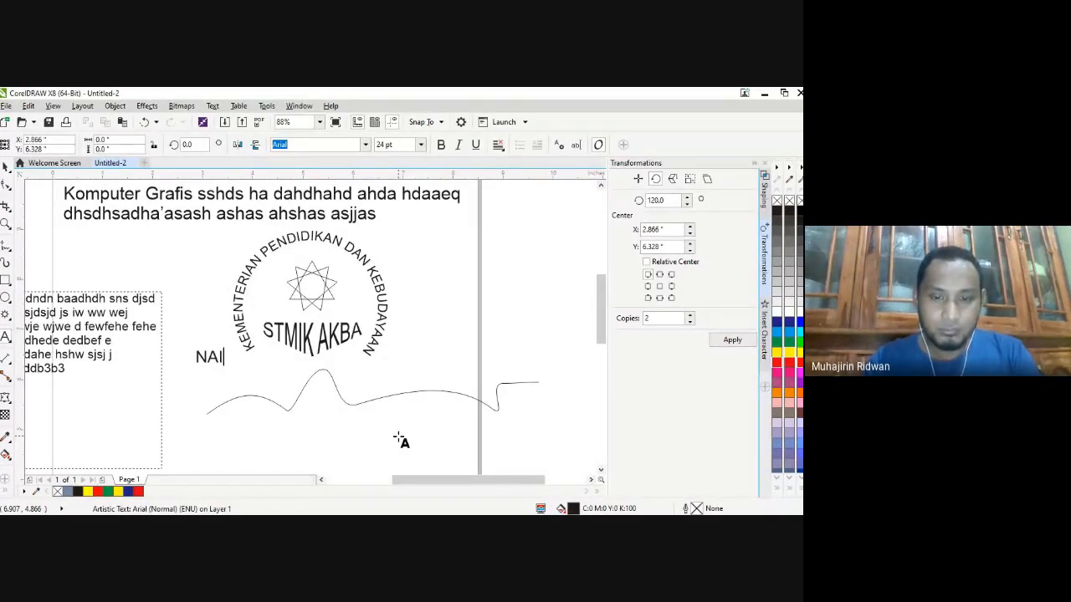
pyautogui.write('K GUN')
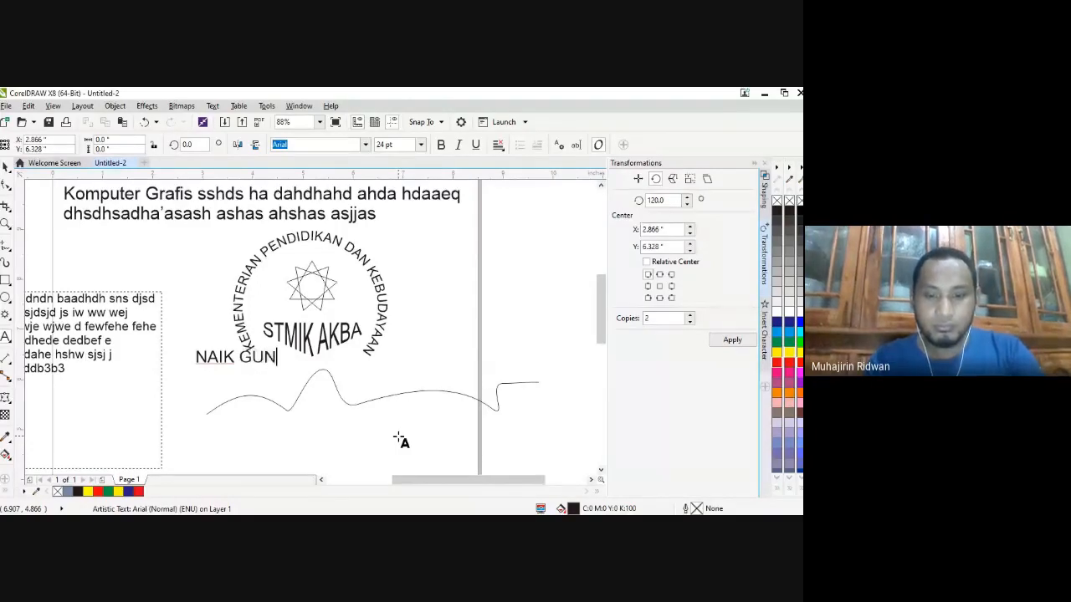
pyautogui.write('UNG')
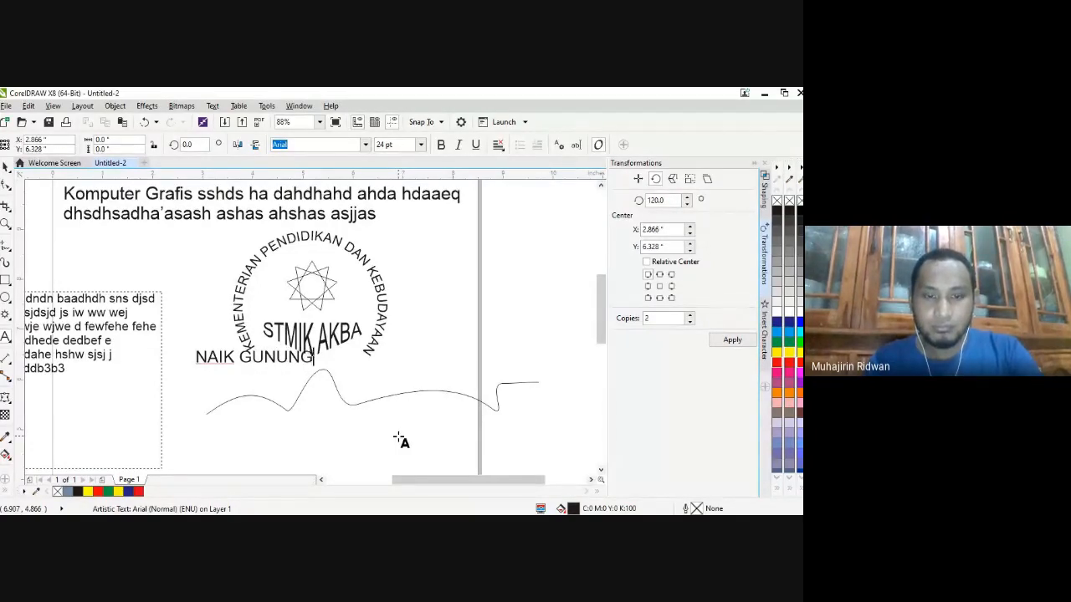
pyautogui.write(' TURUN LEMBA')
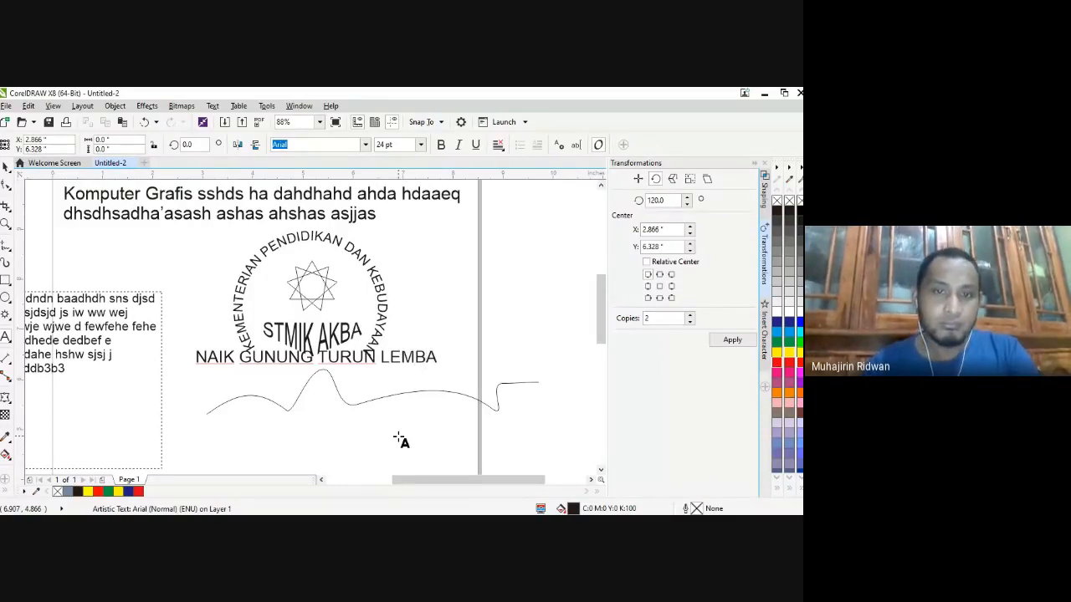
pyautogui.write('H')
pyautogui.click(6, 166)
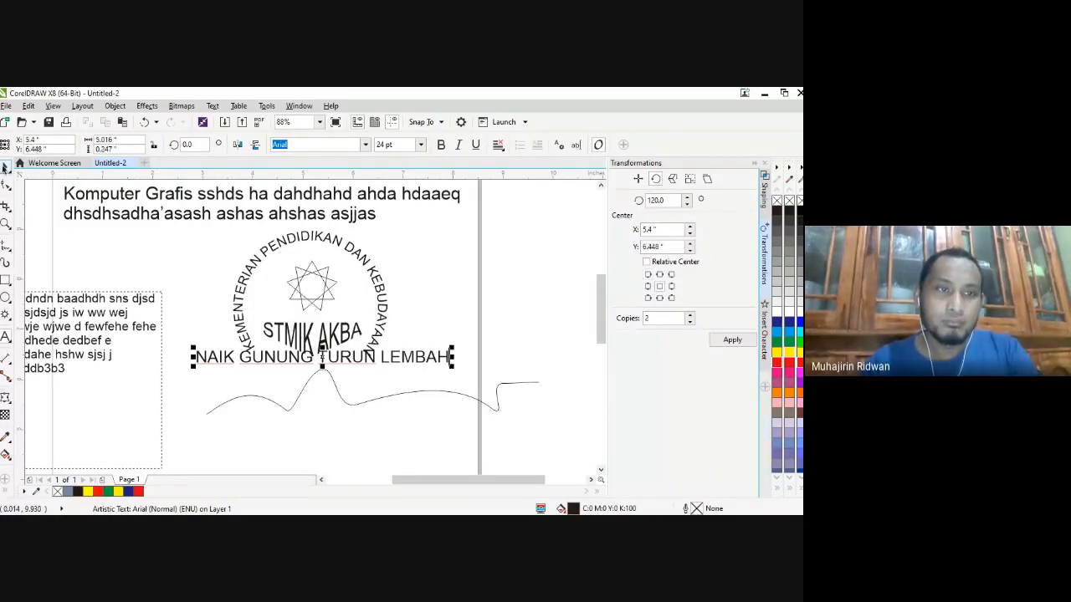
# - Shrink "NAIK GUNUNG TURUN LEMBAH" to about 14.4 pt and fit it to the wavy curve at 0.125 inch distance and 0.515 inch offset
pyautogui.moveTo(451, 365); pyautogui.dragTo(409, 363)
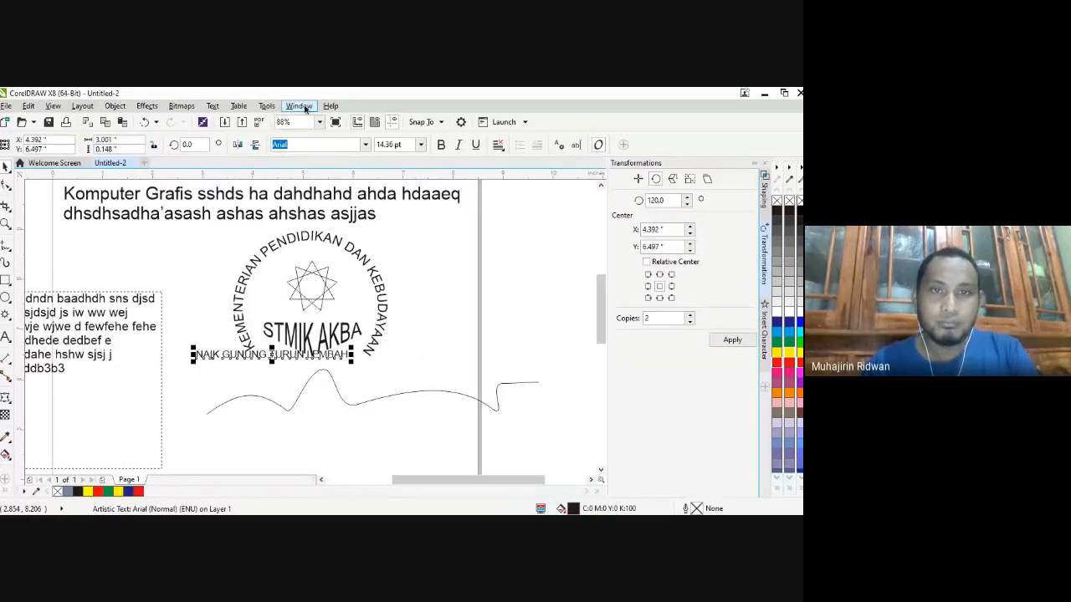
pyautogui.click(213, 106)
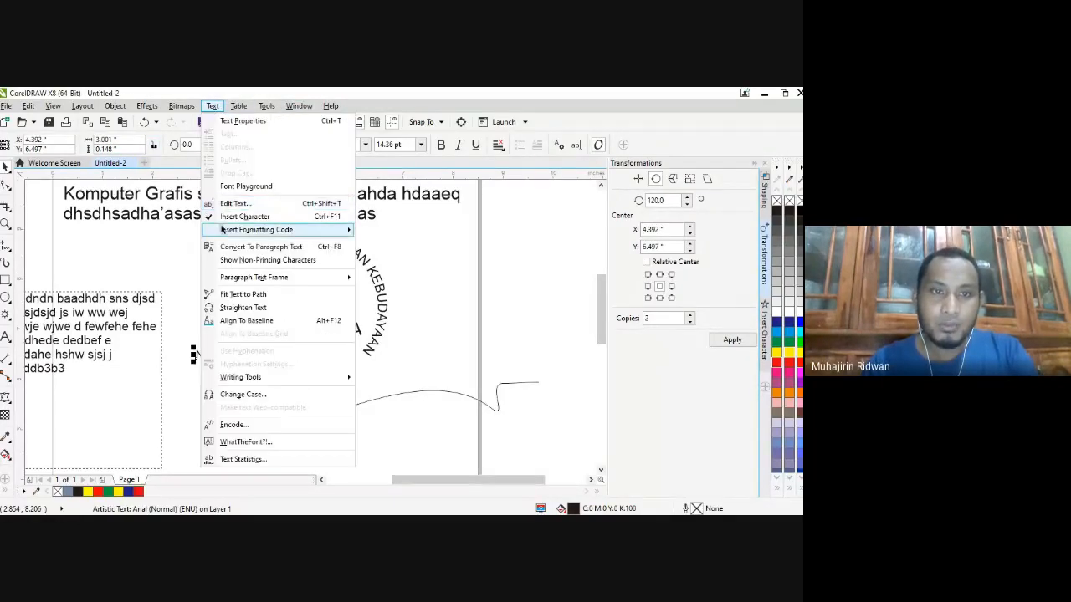
pyautogui.click(219, 295)
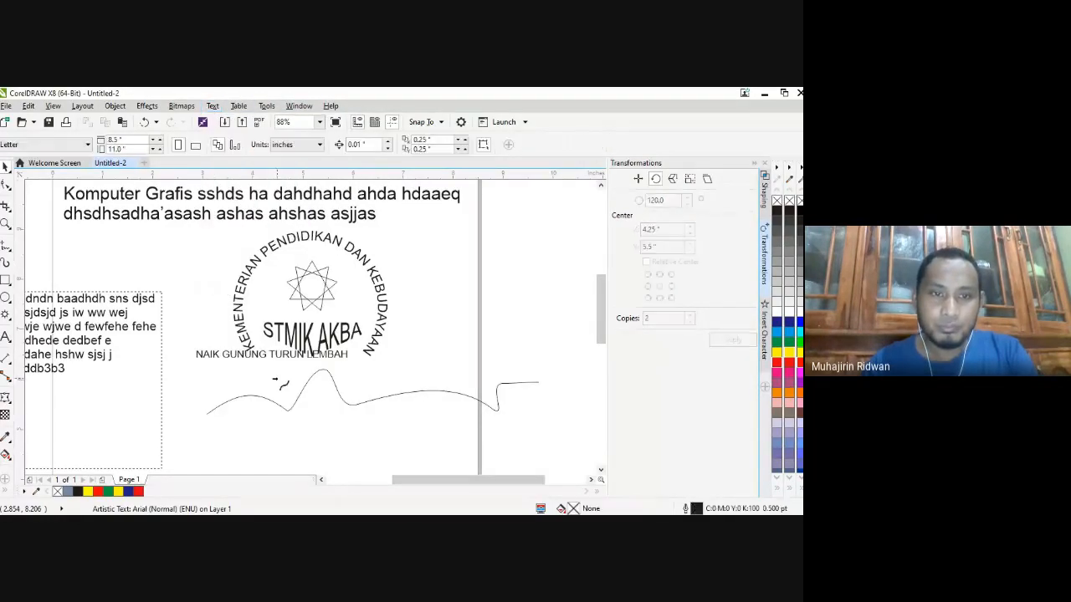
pyautogui.click(309, 379)
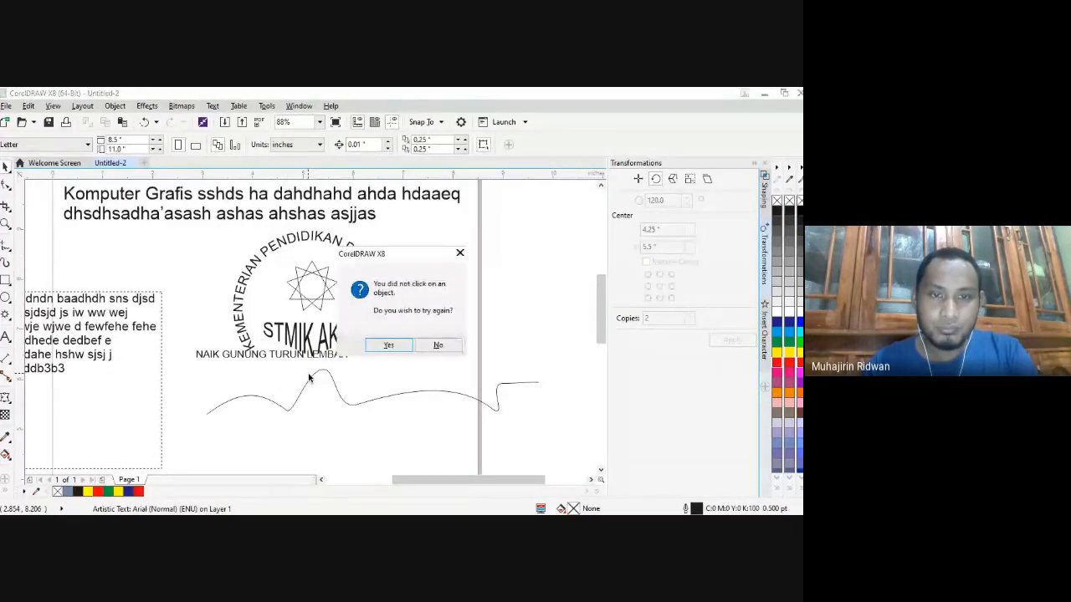
pyautogui.click(386, 345)
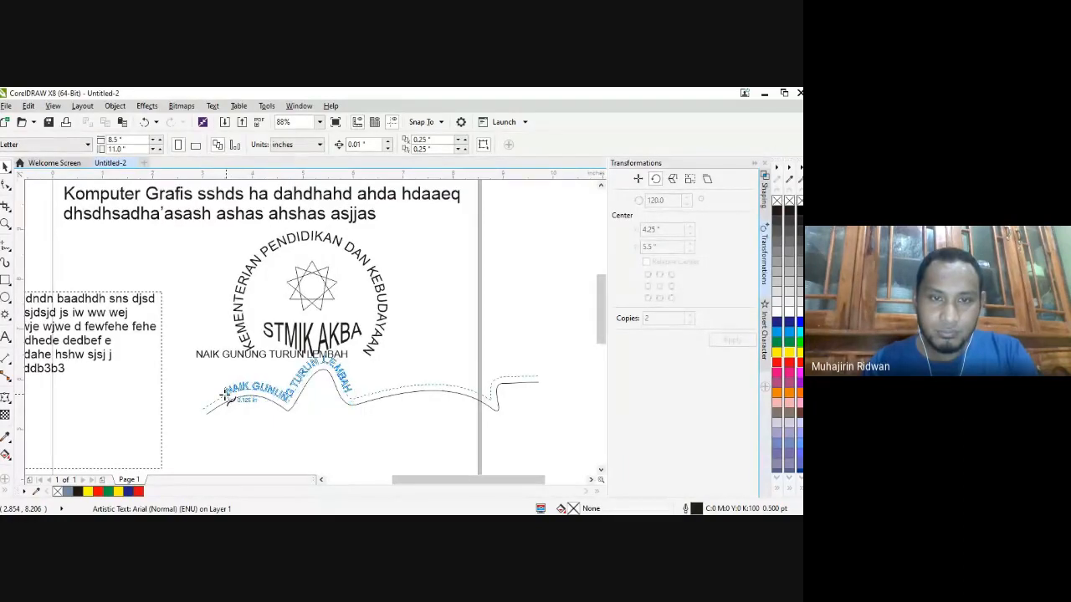
pyautogui.click(224, 396)
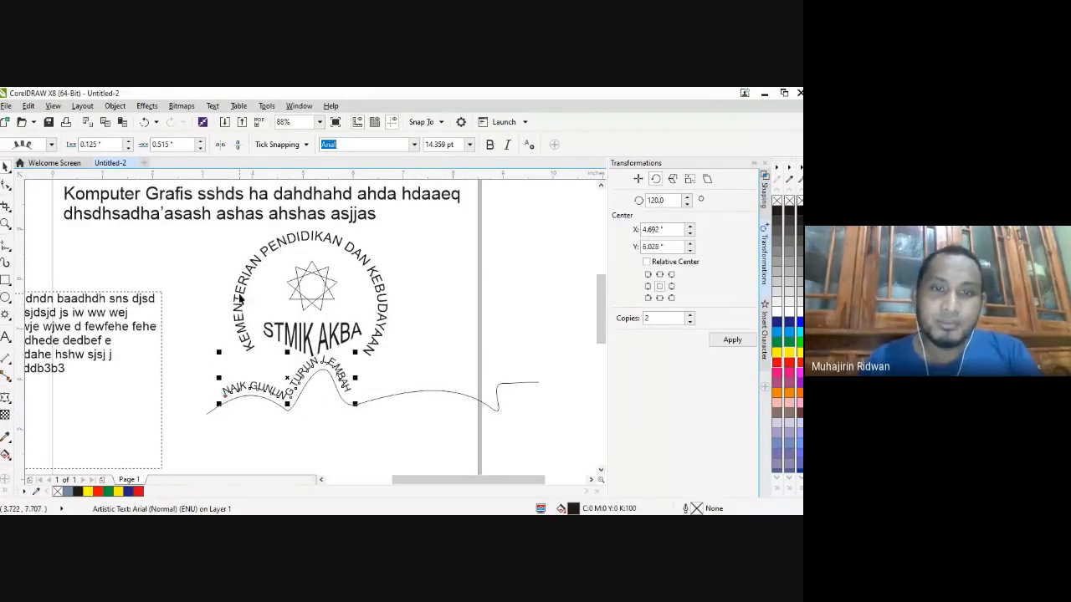
pyautogui.click(205, 306)
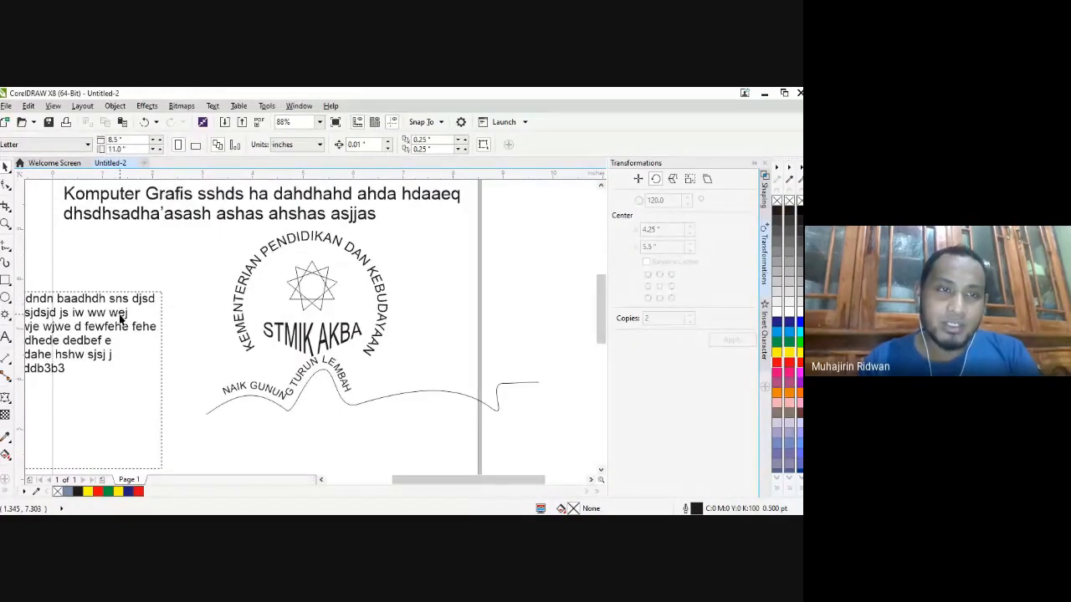
pyautogui.click(89, 216)
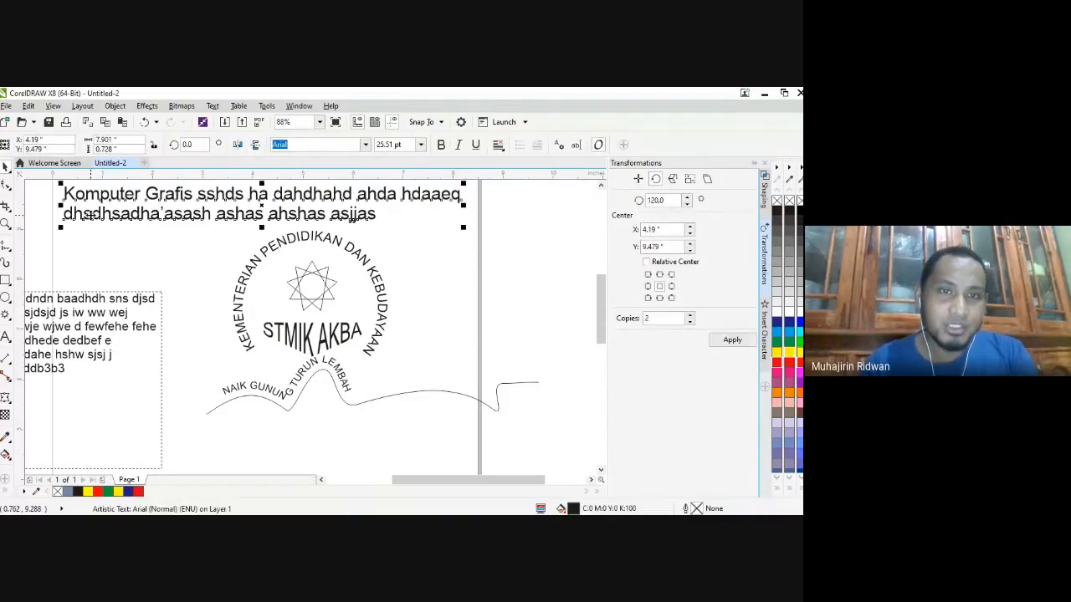
# - Widen the letter spacing of the two-line "Komputer Grafis" artistic text with the Shape tool
pyautogui.click(6, 188)
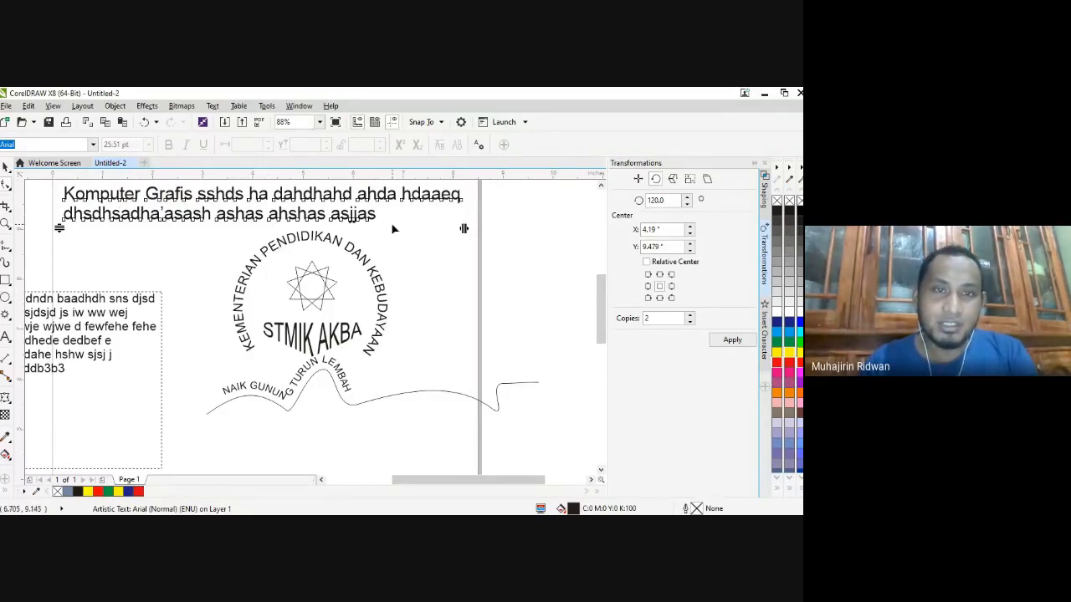
pyautogui.click(6, 187)
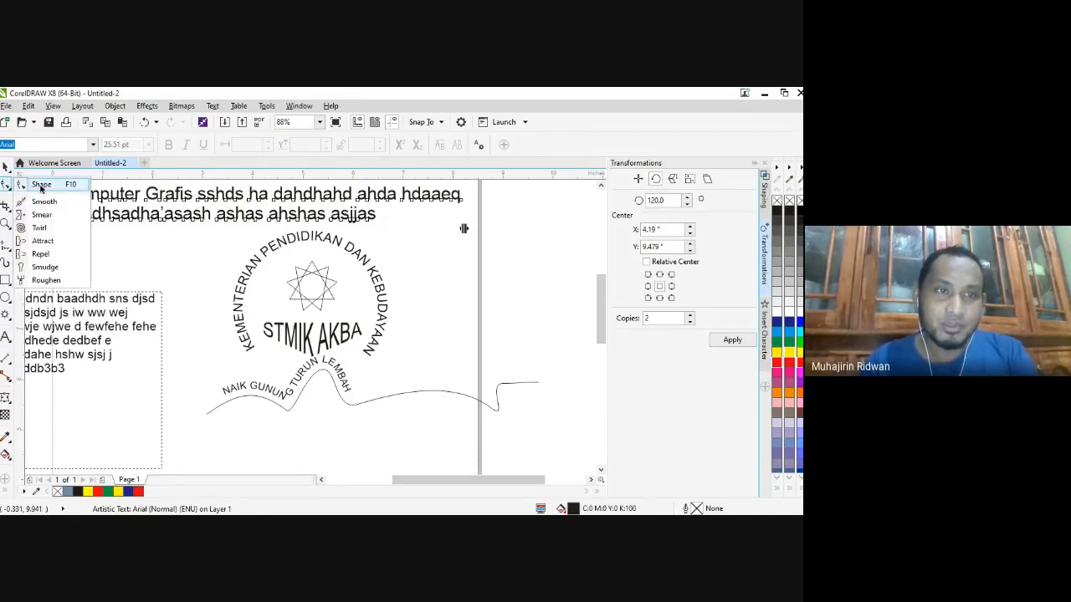
pyautogui.click(41, 185)
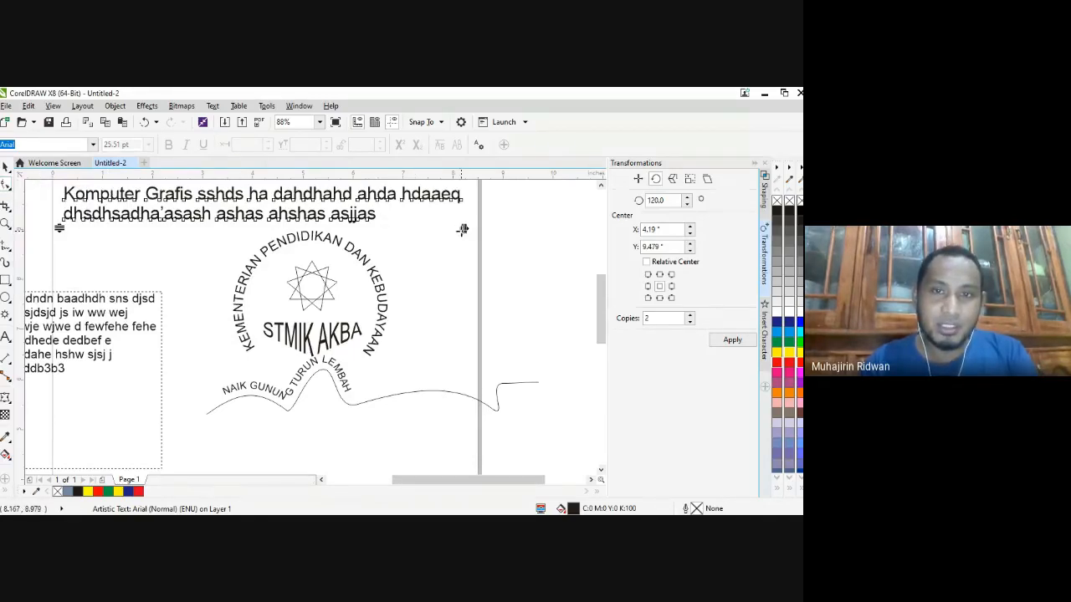
pyautogui.moveTo(462, 228); pyautogui.dragTo(494, 229)
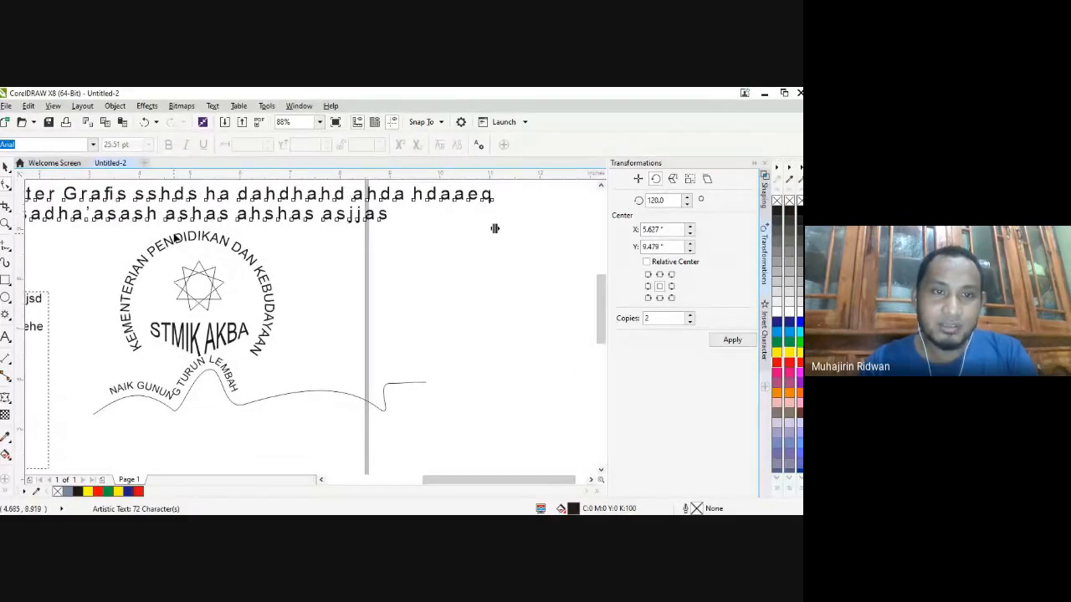
# - Widen the letter spacing of "NAIK GUNUNG TURUN LEMBAH" so it stretches further along the wavy curve
pyautogui.click(194, 370)
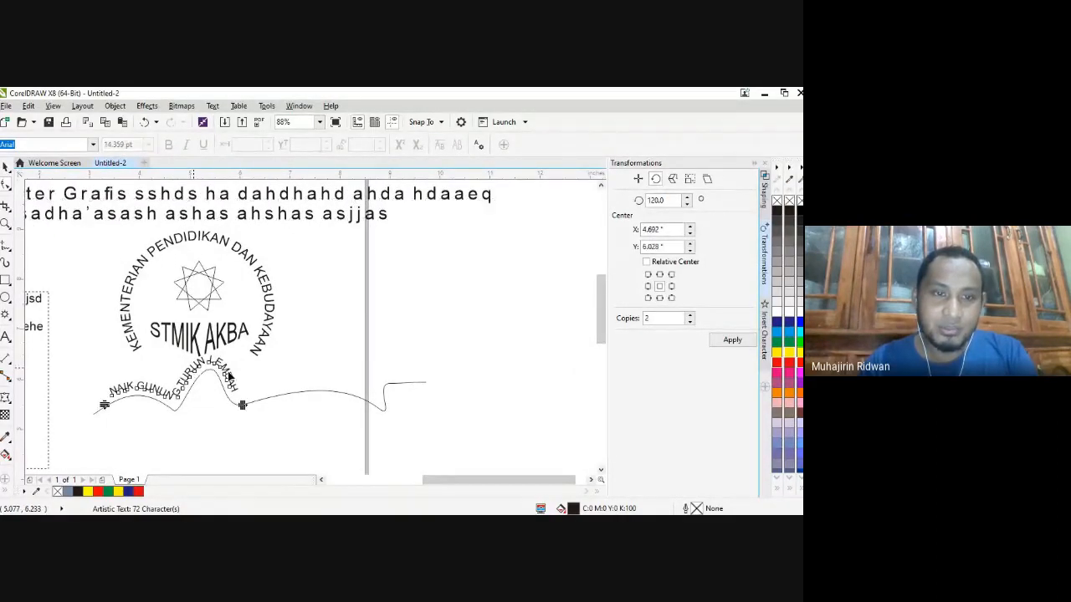
pyautogui.moveTo(243, 405); pyautogui.dragTo(314, 401)
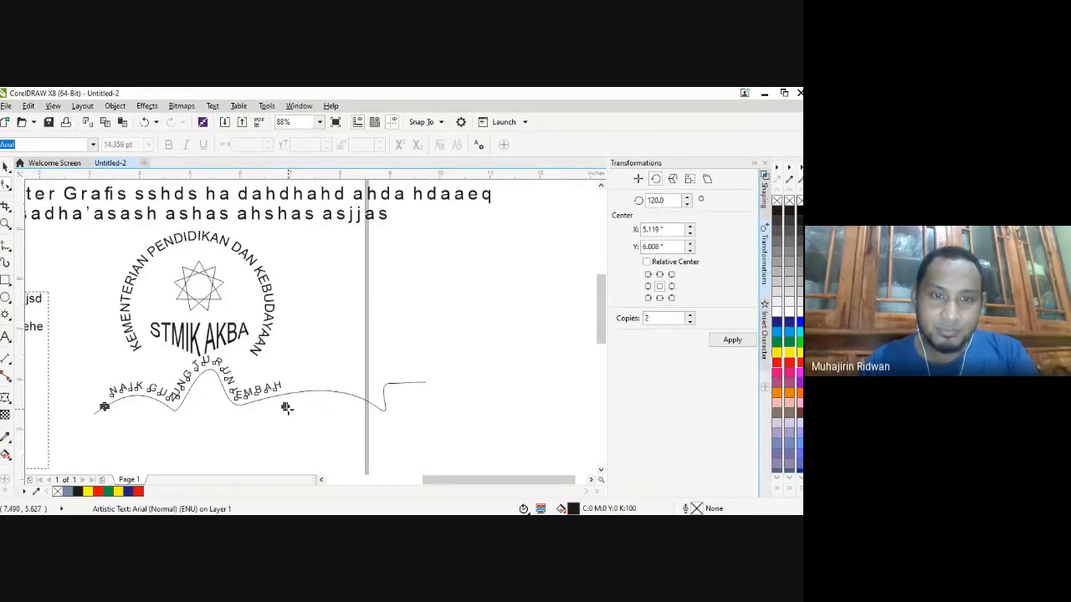
pyautogui.moveTo(286, 407); pyautogui.dragTo(309, 412)
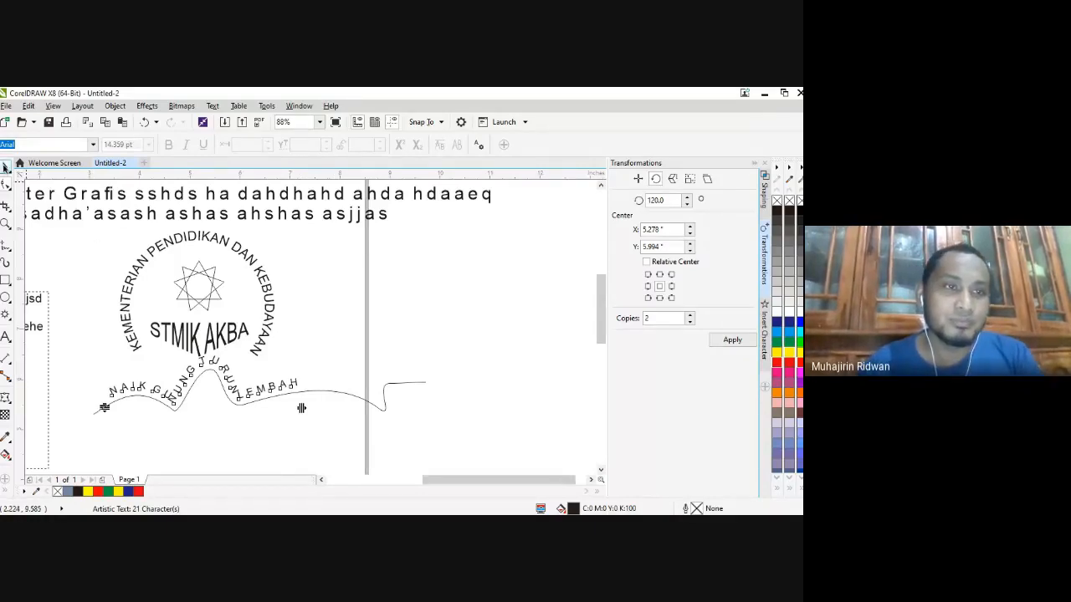
pyautogui.click(5, 168)
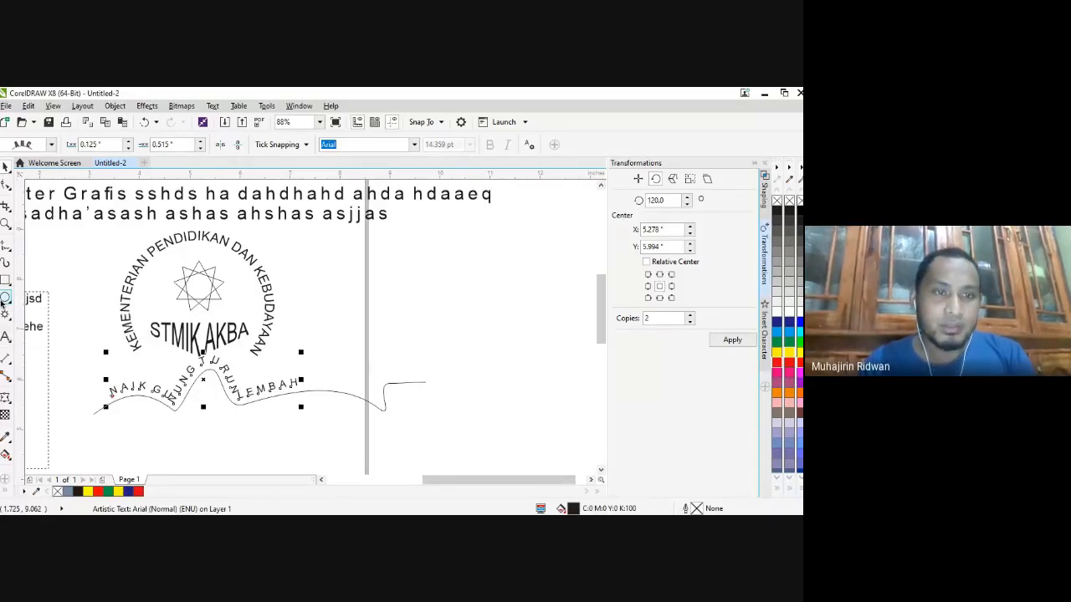
# - Draw a circle about 1.8 inches in diameter in the empty area beyond the page's right edge
pyautogui.click(5, 298)
pyautogui.moveTo(425, 257); pyautogui.dragTo(517, 351)
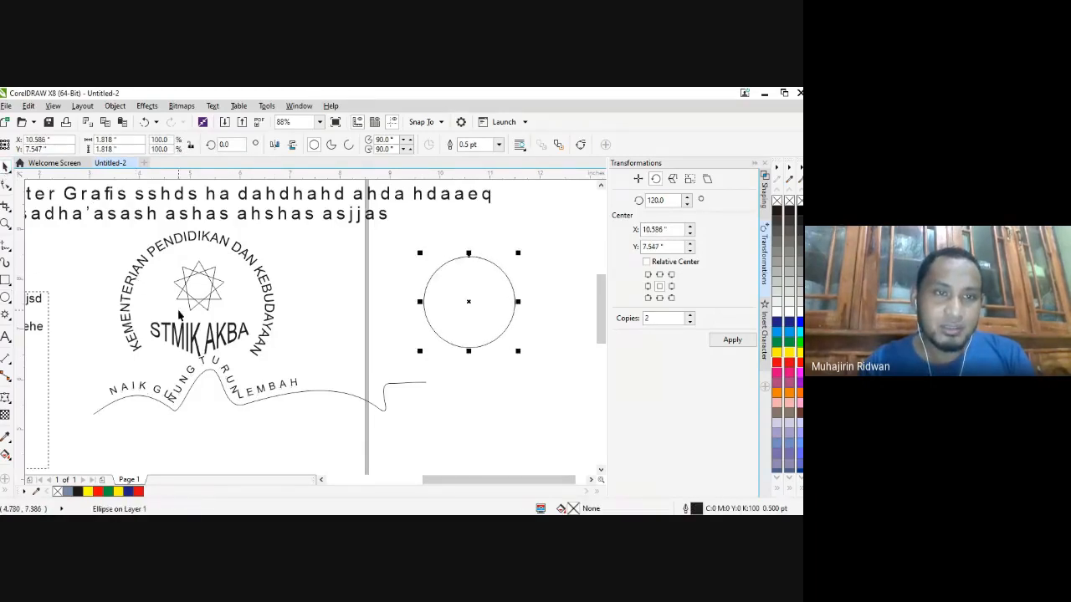
# - Enter "PEMERINTAH PROVINSI" as 12 pt Arial artistic text between the emblem and the new circle
pyautogui.click(6, 336)
pyautogui.click(314, 254)
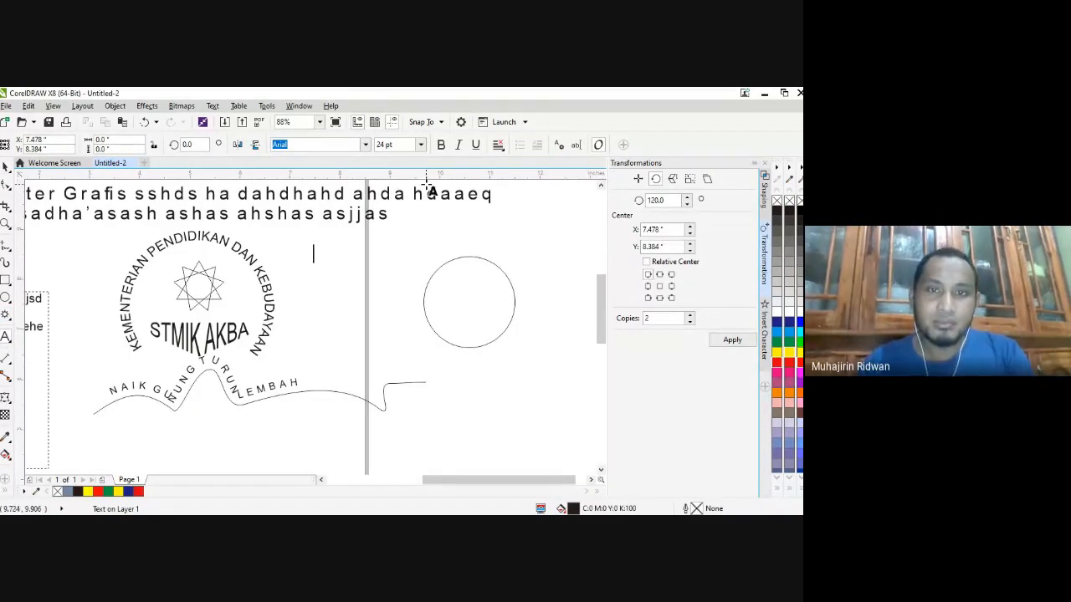
pyautogui.write('8')
pyautogui.press('Return')
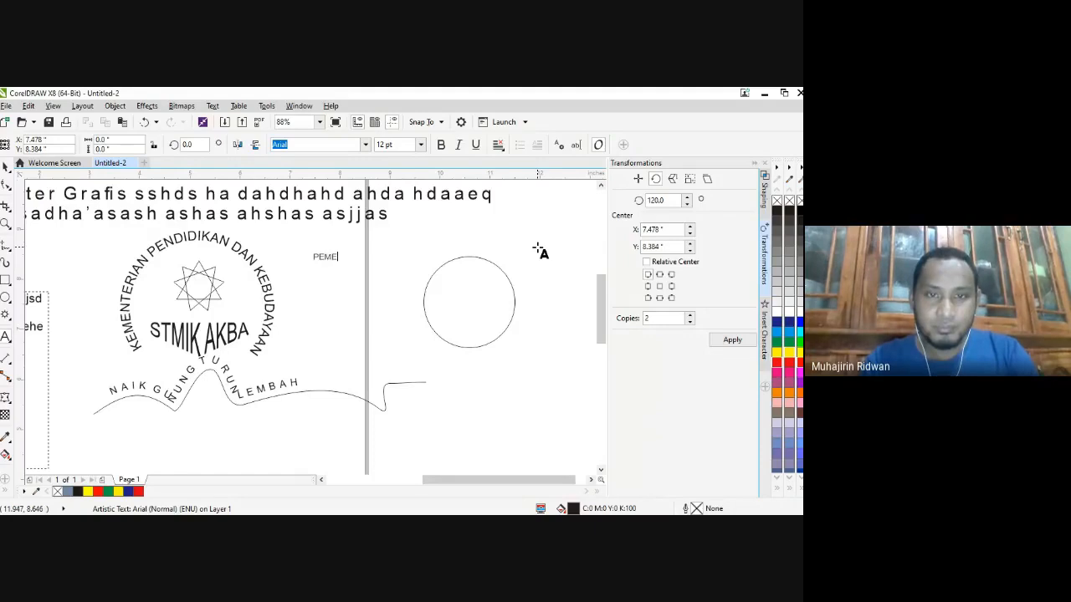
pyautogui.write('RIN')
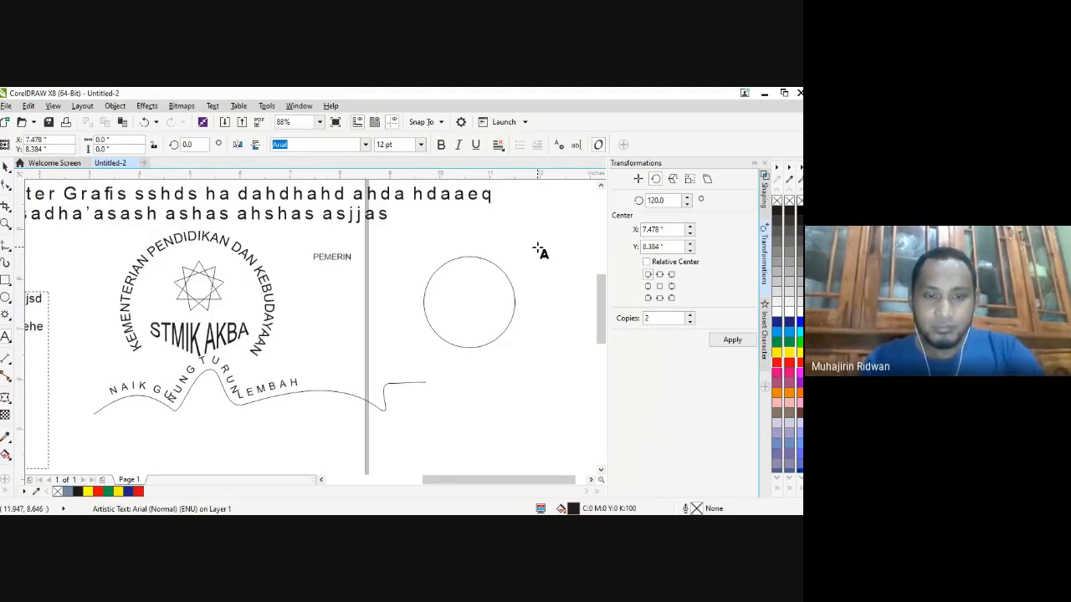
pyautogui.write('TAH')
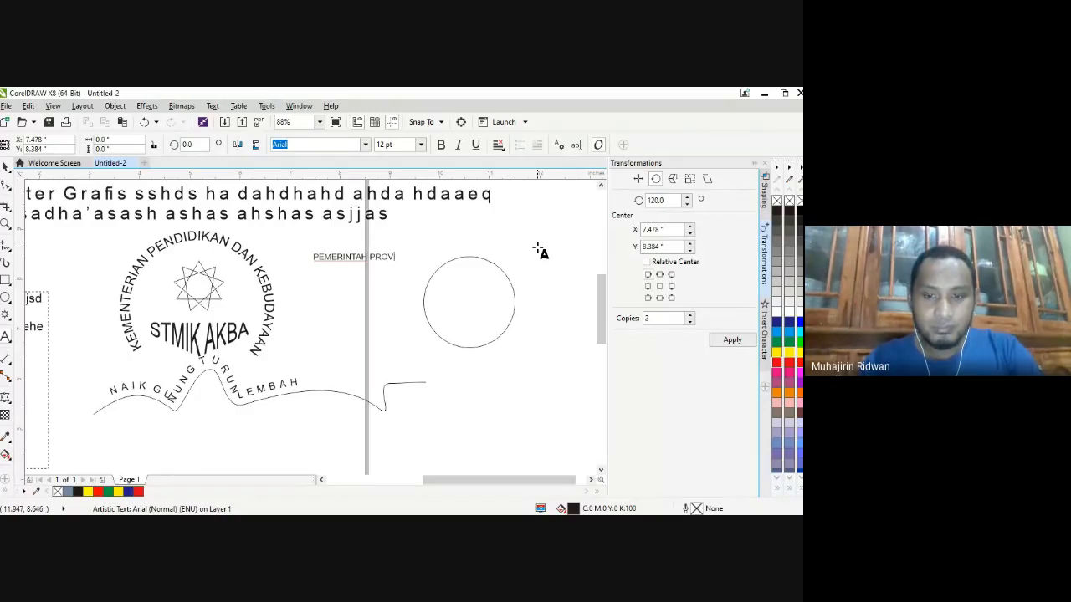
pyautogui.write(' PROPI')
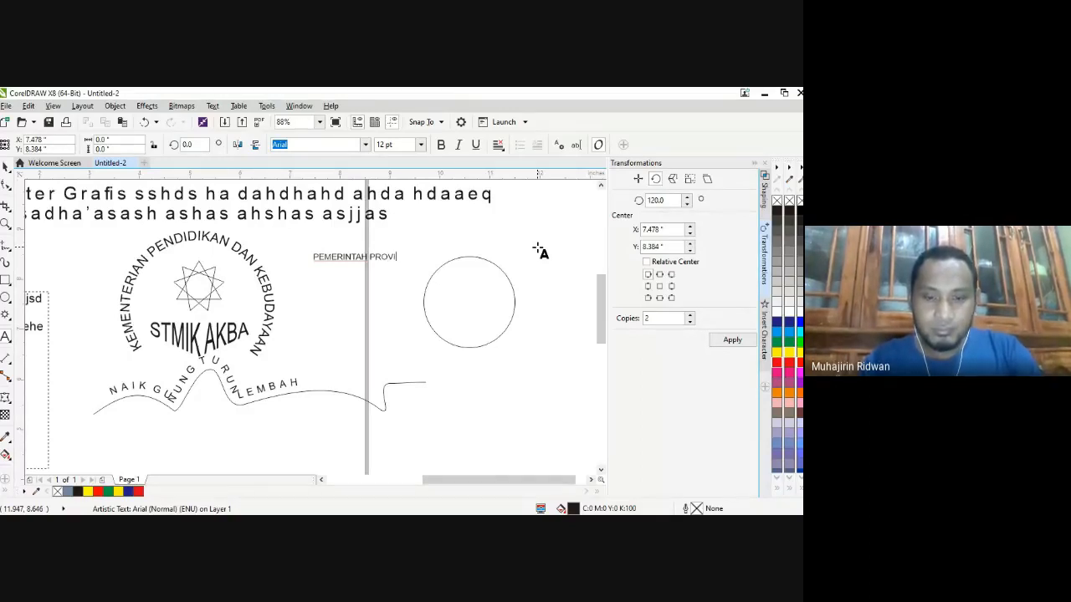
pyautogui.write('NSI')
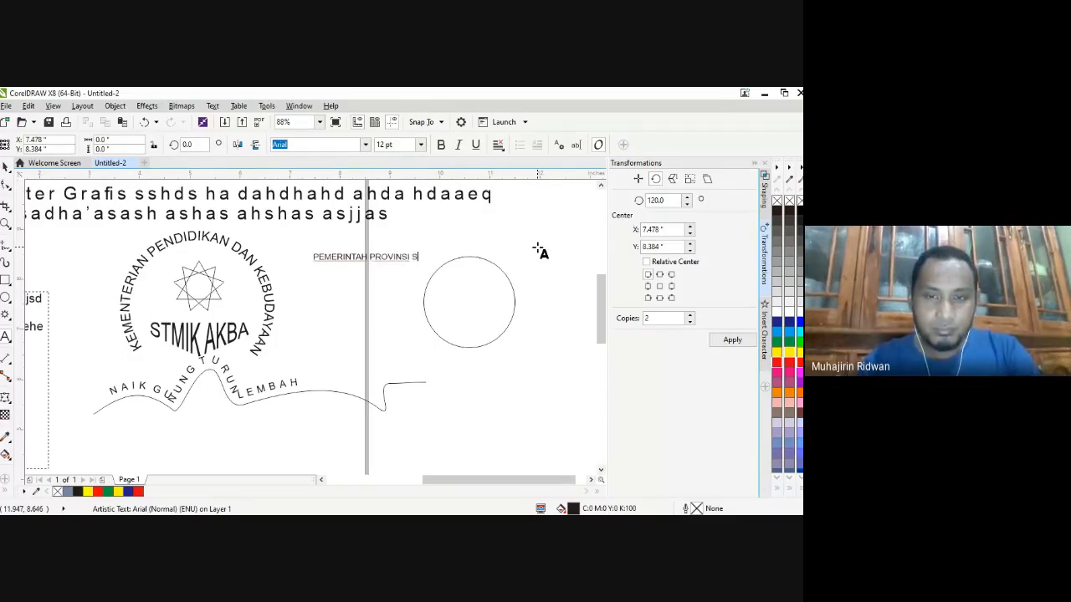
pyautogui.write(' SULA')
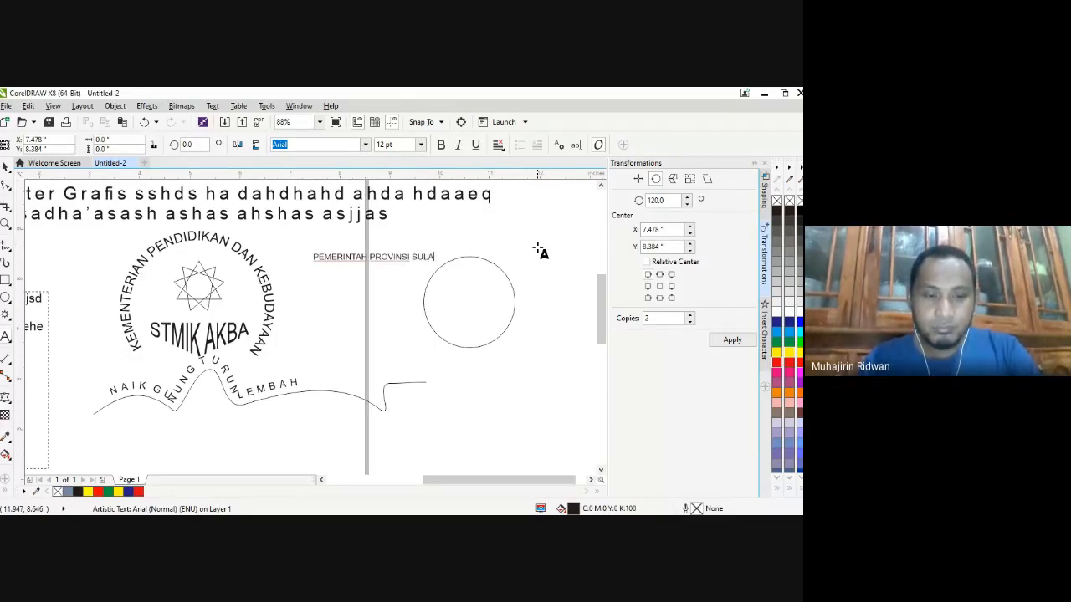
pyautogui.write('WESI')
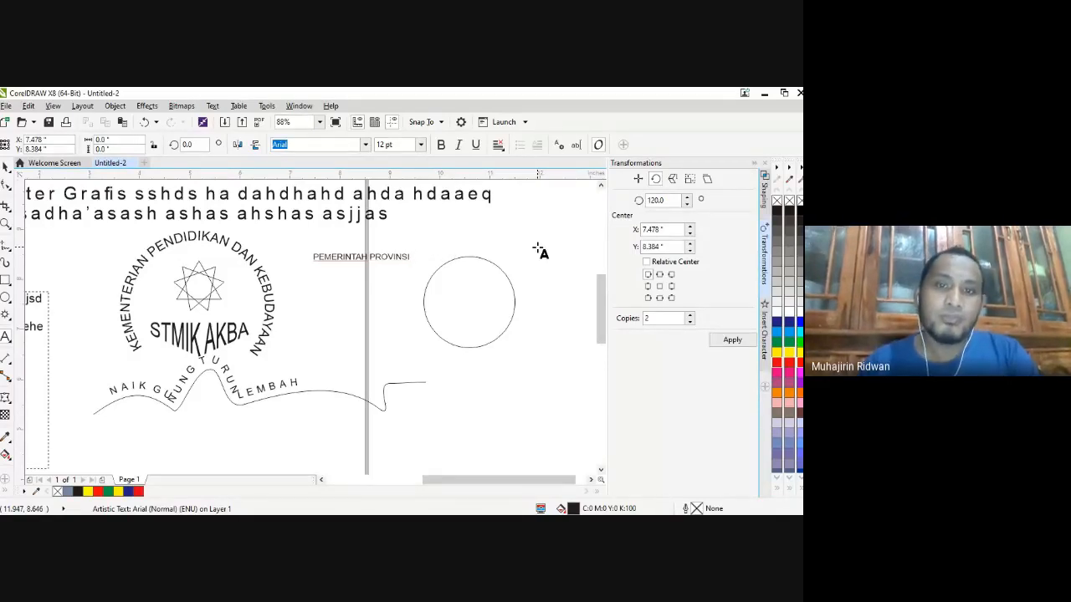
pyautogui.press('Escape')
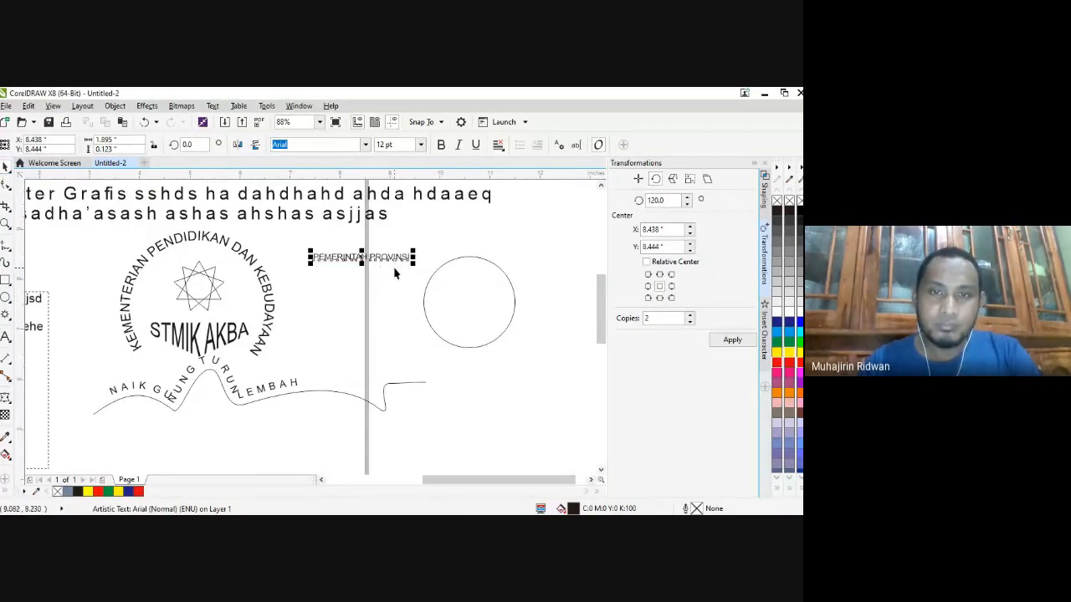
# - Fit "PEMERINTAH PROVINSI" to the outside of the new circle, centered over its top
pyautogui.click(214, 107)
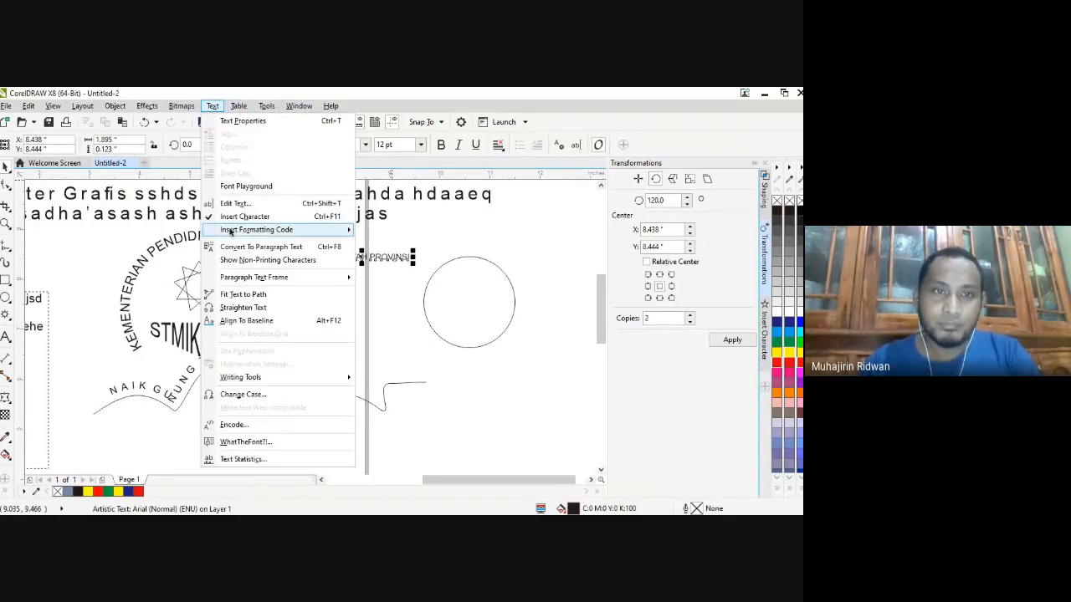
pyautogui.click(242, 294)
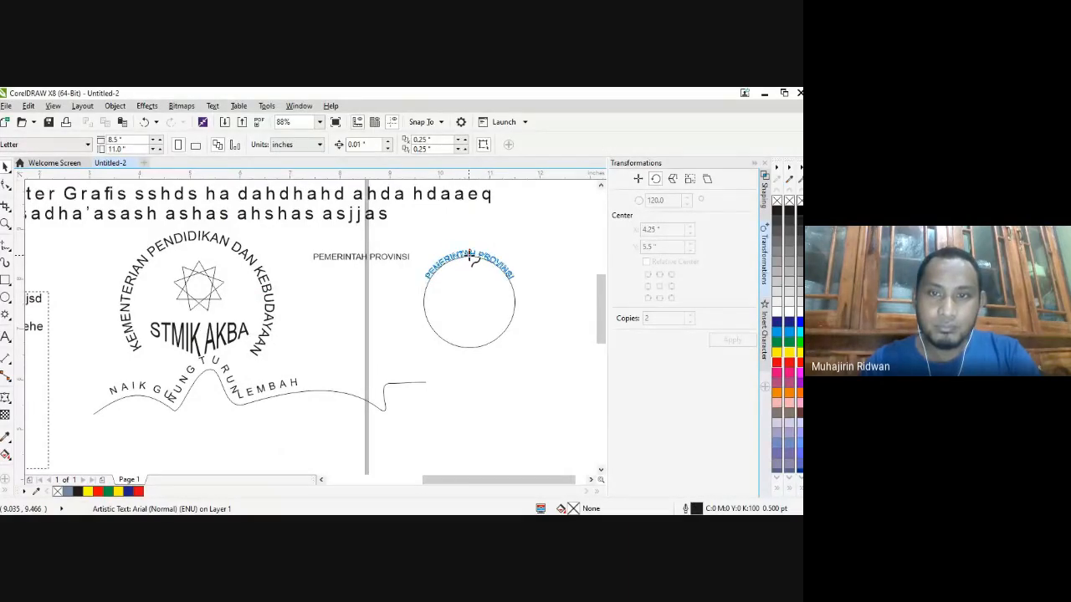
pyautogui.click(471, 255)
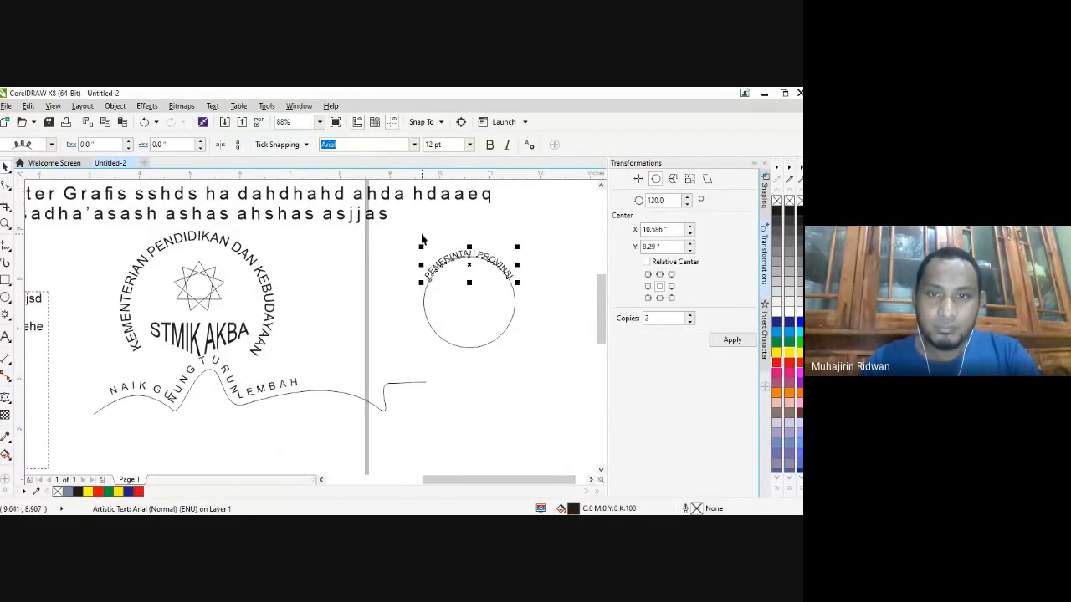
pyautogui.click(422, 240)
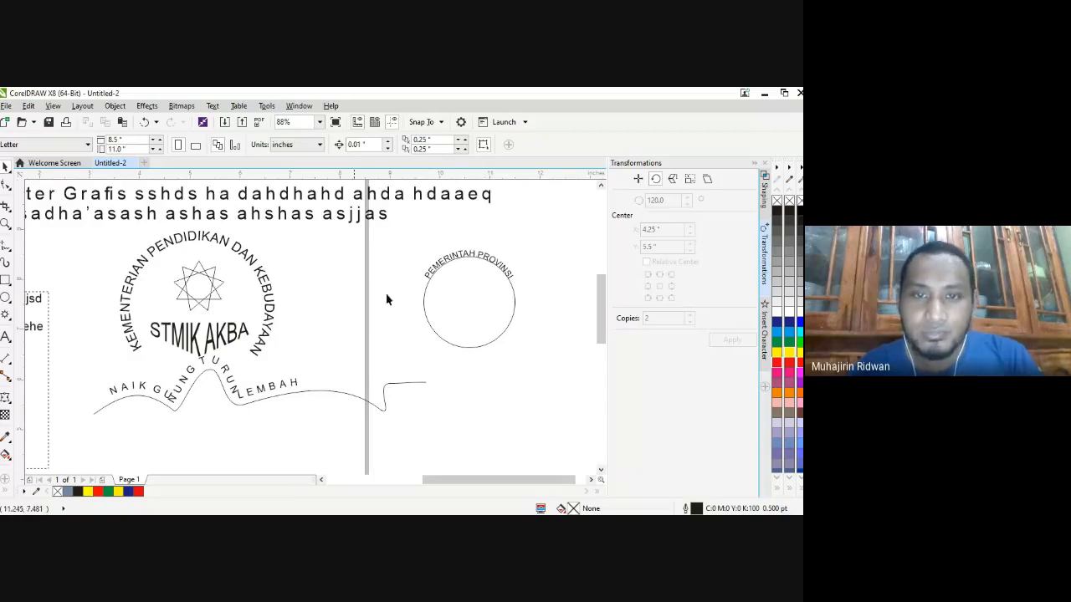
# - Select only "PEMERINTAH PROVINSI" on the circle and widen its letter spacing with the Shape tool
pyautogui.click(469, 248)
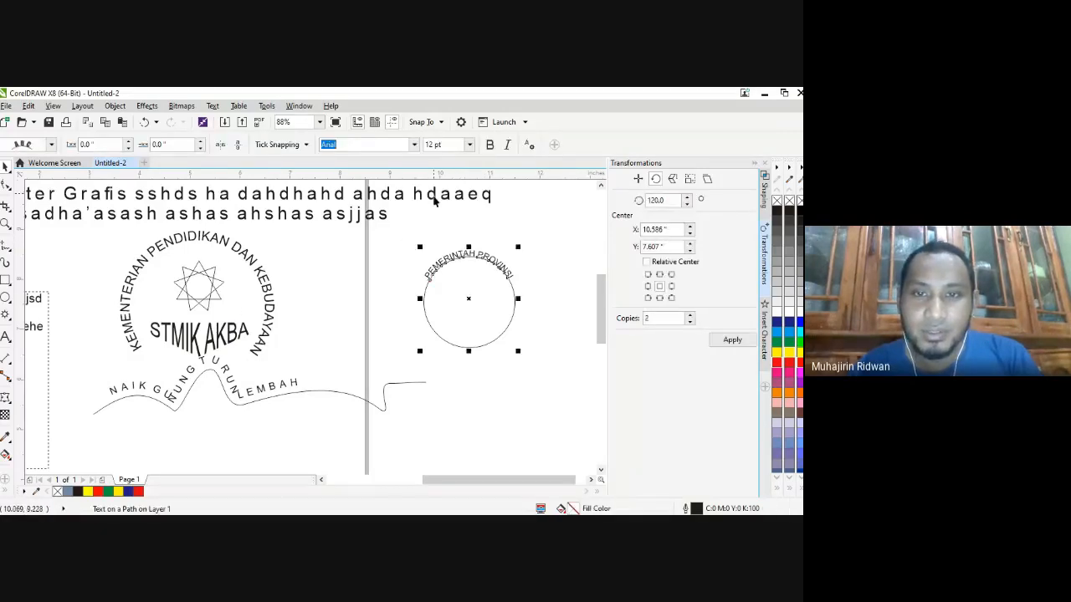
pyautogui.click(449, 254)
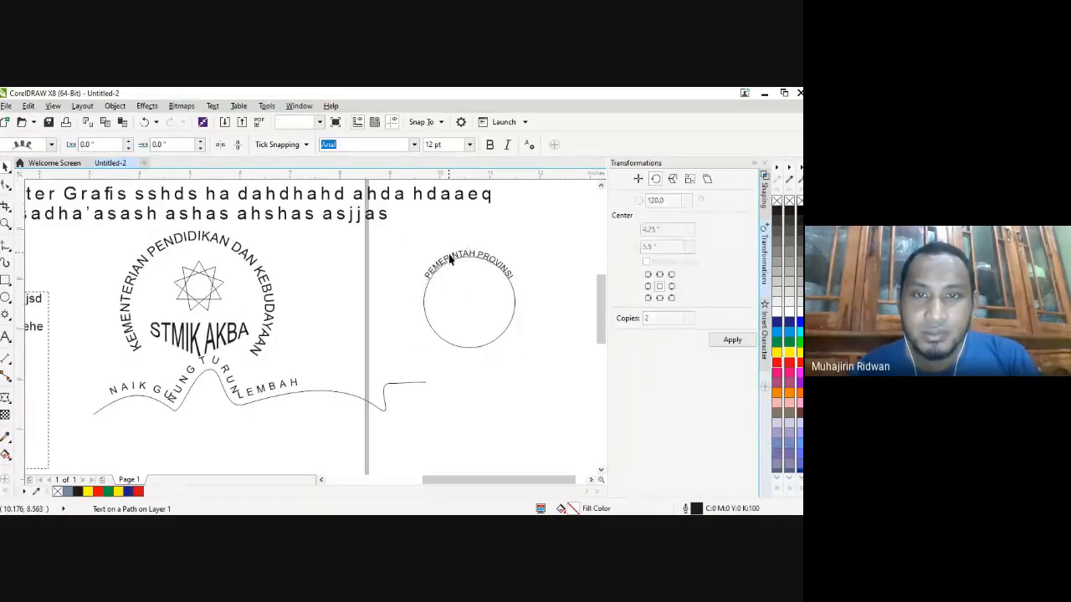
pyautogui.click(451, 260)
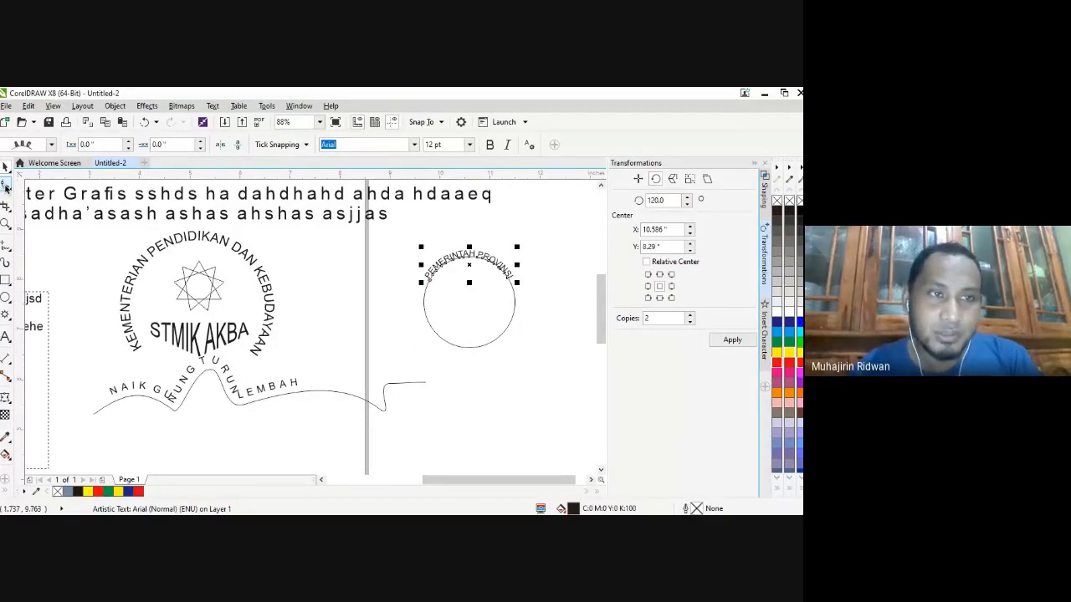
pyautogui.click(6, 186)
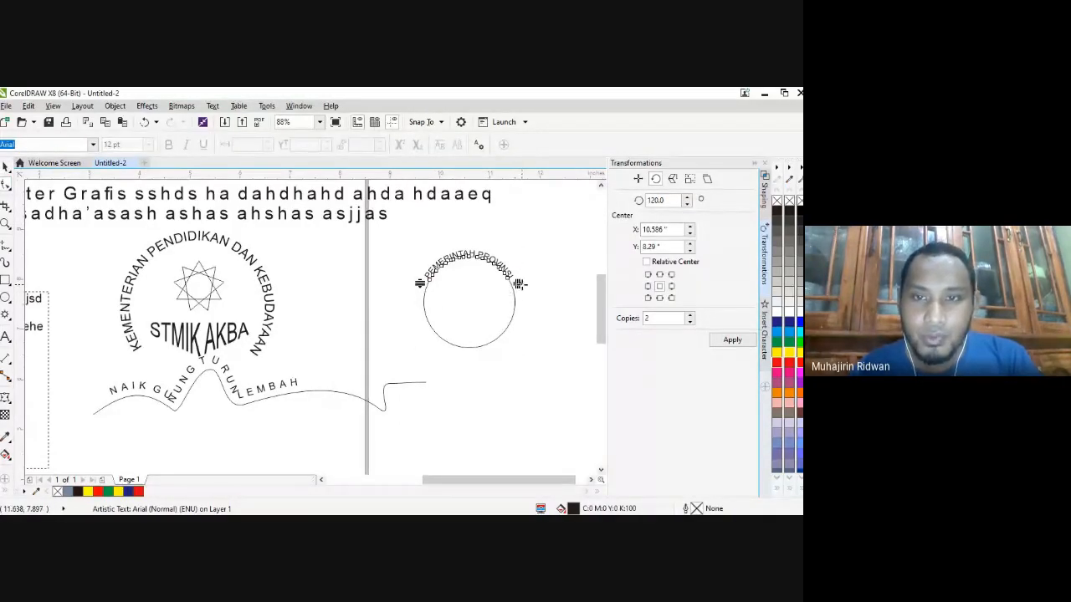
pyautogui.moveTo(520, 284); pyautogui.dragTo(541, 303)
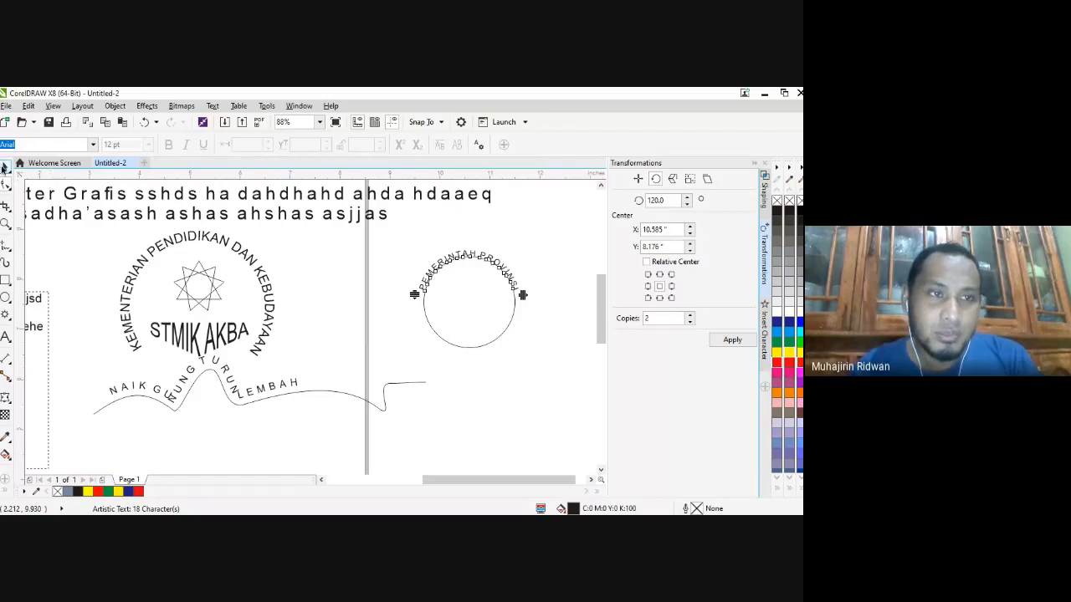
pyautogui.click(4, 167)
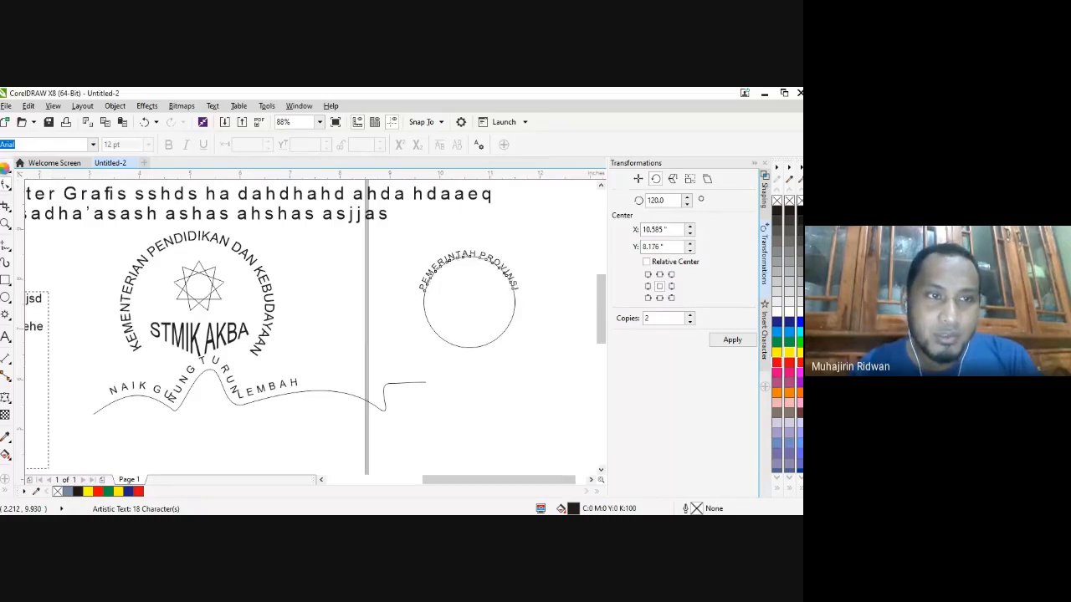
# - Enter "SULAWESI SELATAN" as 24 pt Arial artistic text at the lower edge of the new circle
pyautogui.click(5, 335)
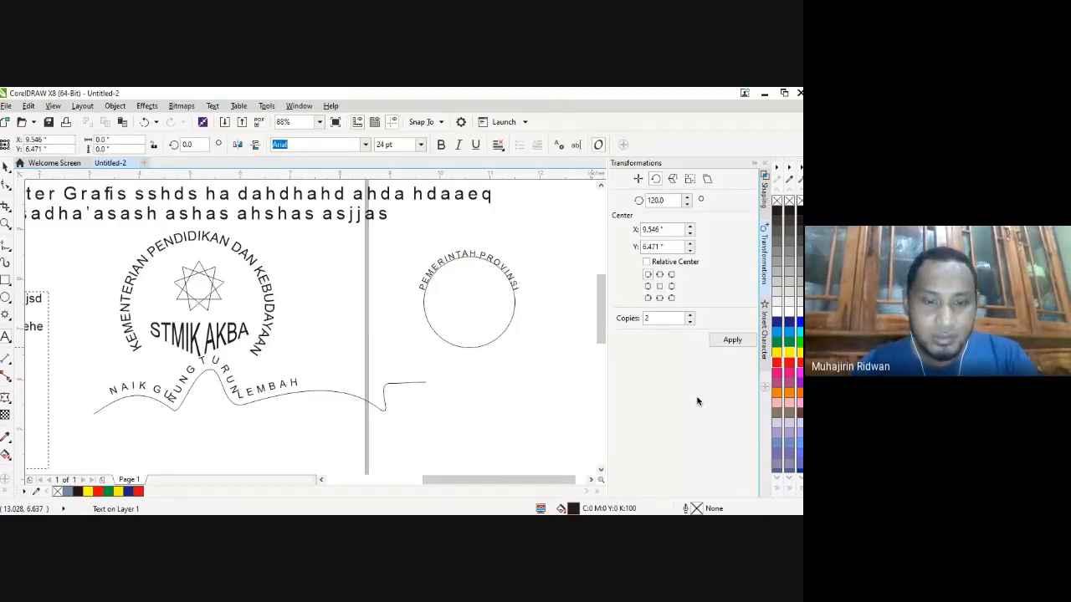
pyautogui.write('SUU')
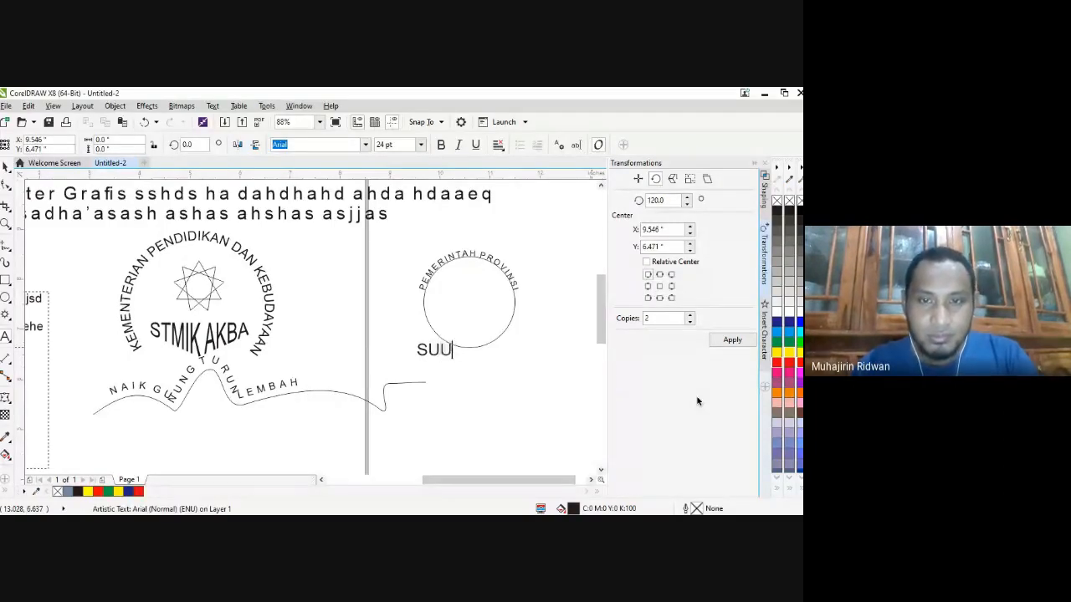
pyautogui.press('BackSpace')
pyautogui.write('LAWS')
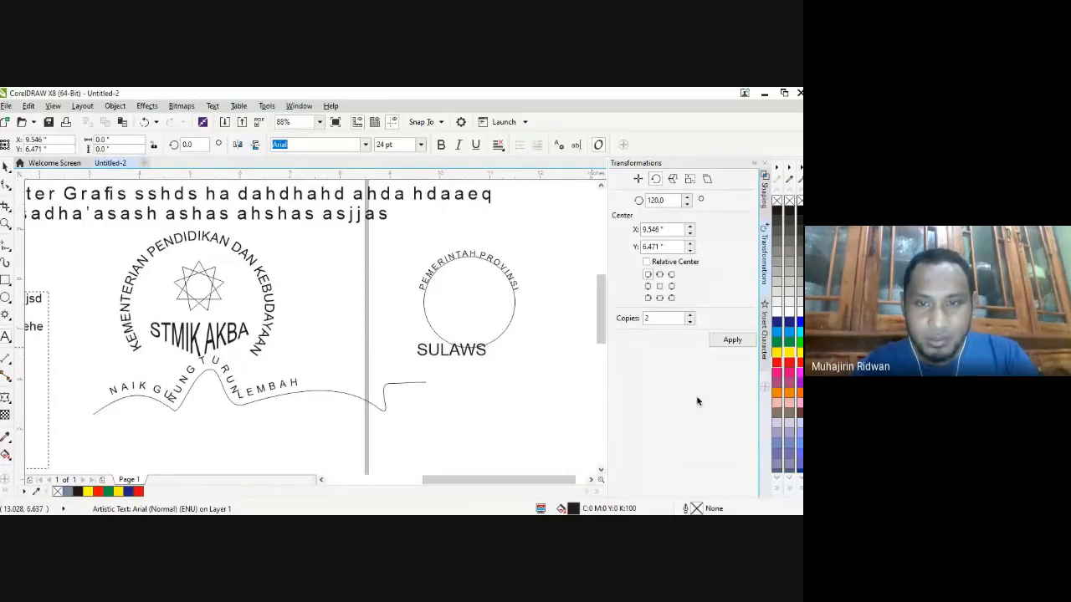
pyautogui.press('BackSpace')
pyautogui.write('A')
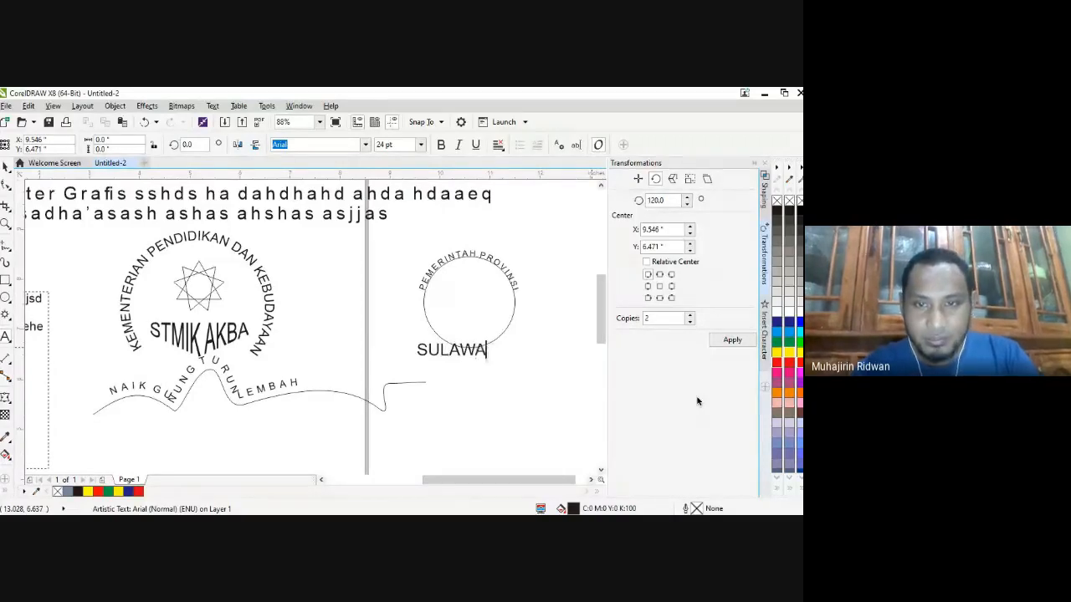
pyautogui.press('BackSpace')
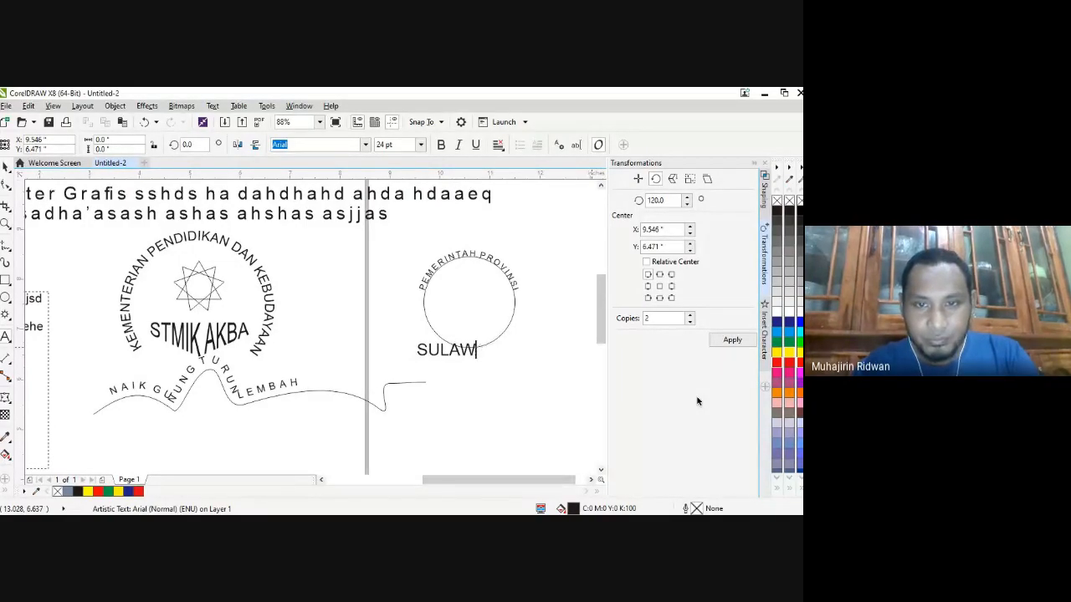
pyautogui.write('ESI SELATAN')
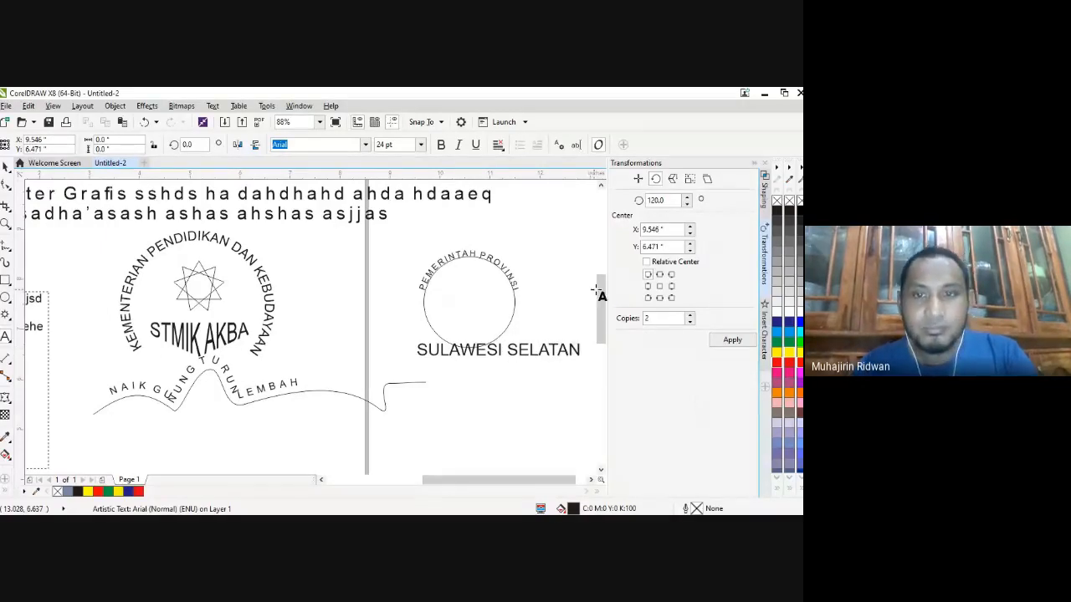
pyautogui.press('Escape')
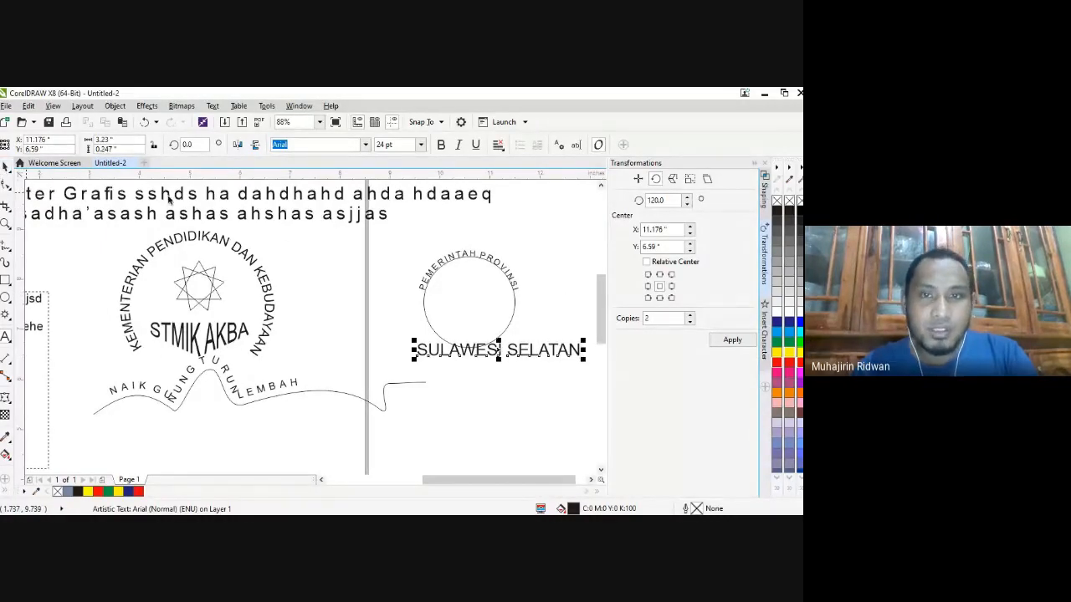
# - Set the "SULAWESI SELATAN" text below the new circle to 12 pt
pyautogui.click(441, 265)
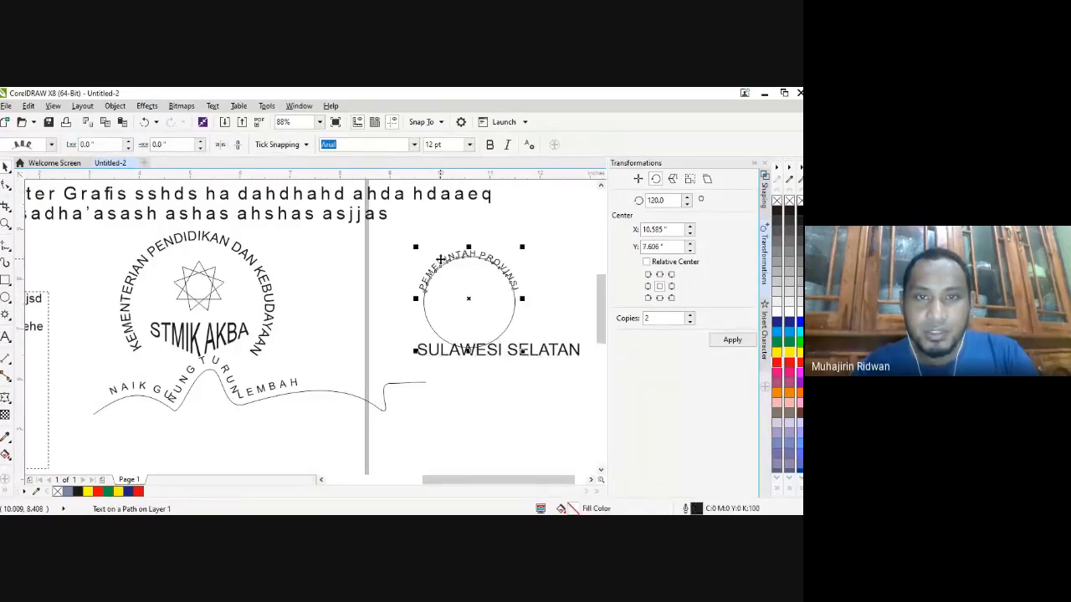
pyautogui.moveTo(442, 264); pyautogui.dragTo(473, 333)
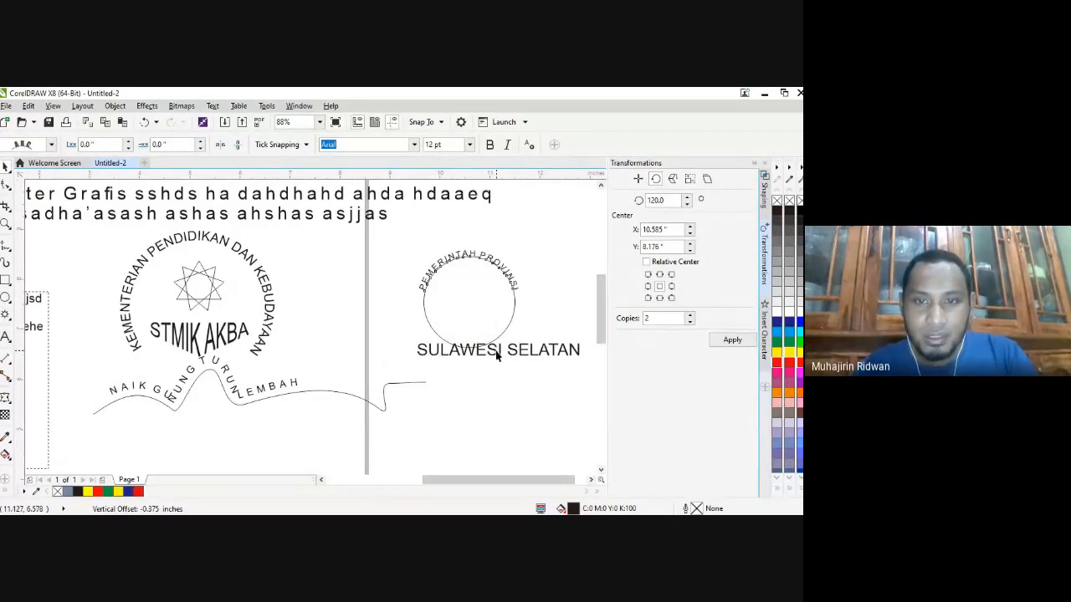
pyautogui.click(491, 351)
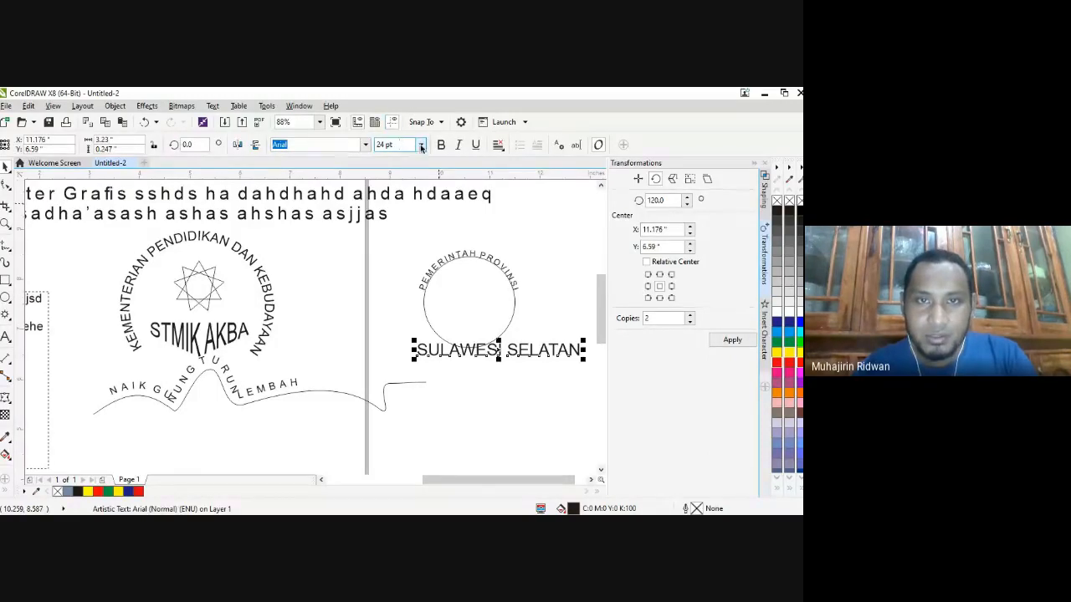
pyautogui.click(421, 147)
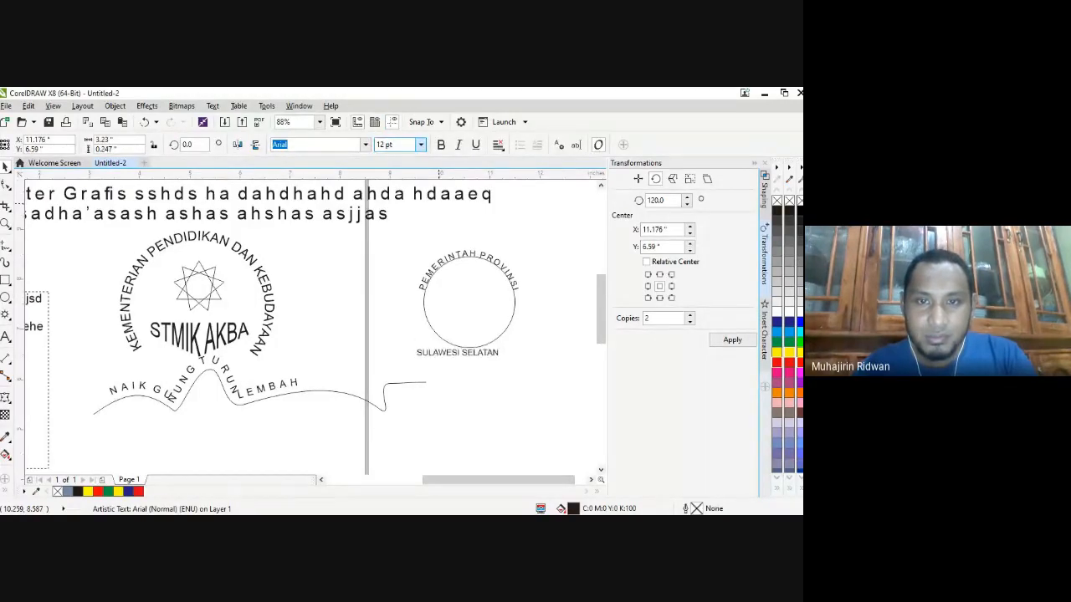
pyautogui.click(389, 218)
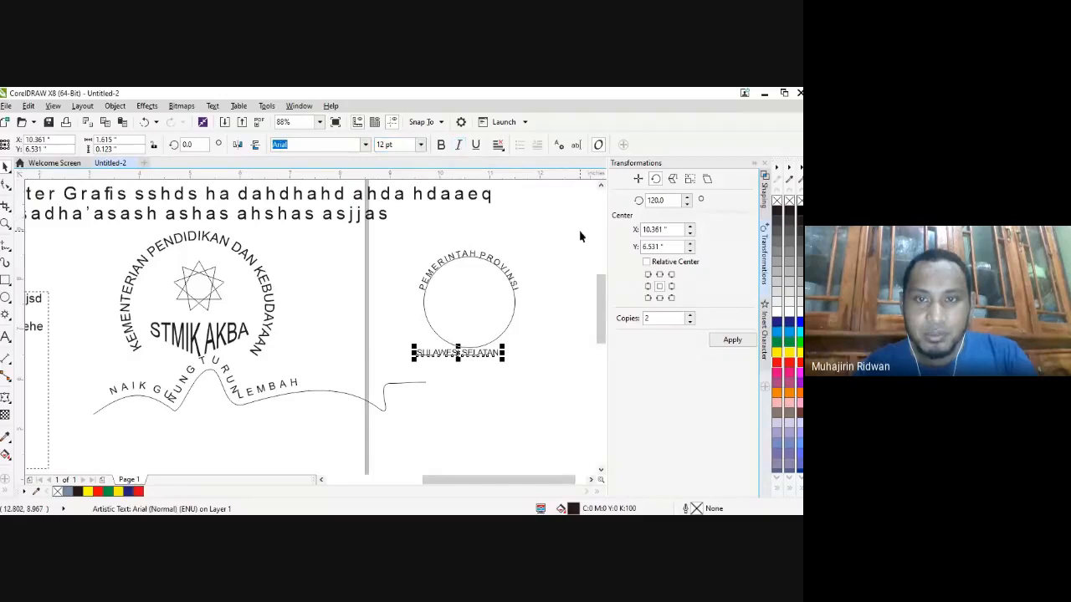
# - Fit "SULAWESI SELATAN" to the path of the new circle, placed around its lower edge
pyautogui.click(485, 310)
pyautogui.click(461, 353)
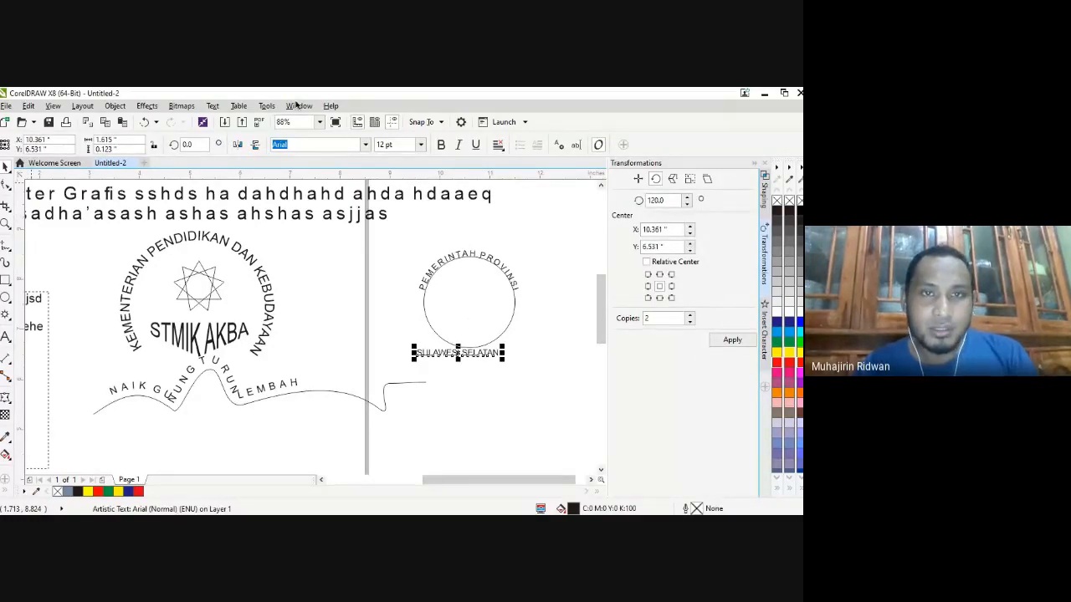
pyautogui.click(213, 107)
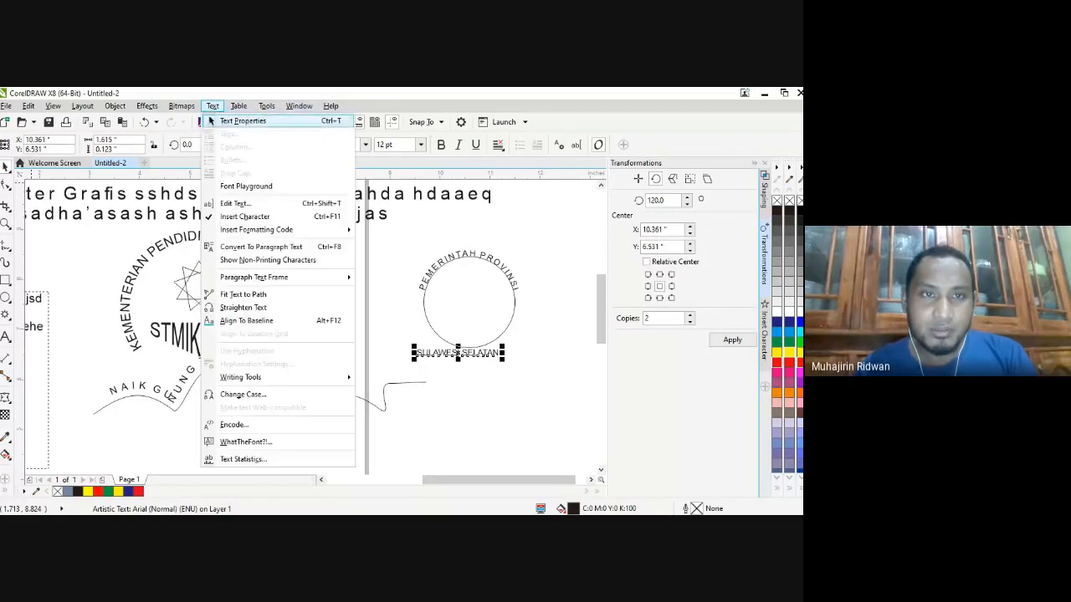
pyautogui.click(245, 300)
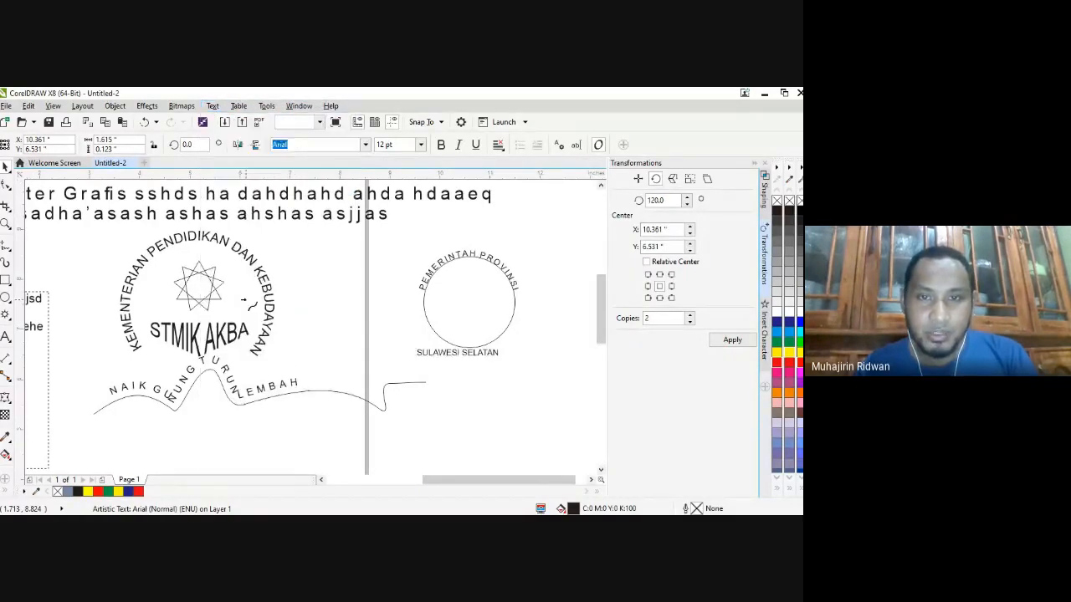
pyautogui.click(473, 349)
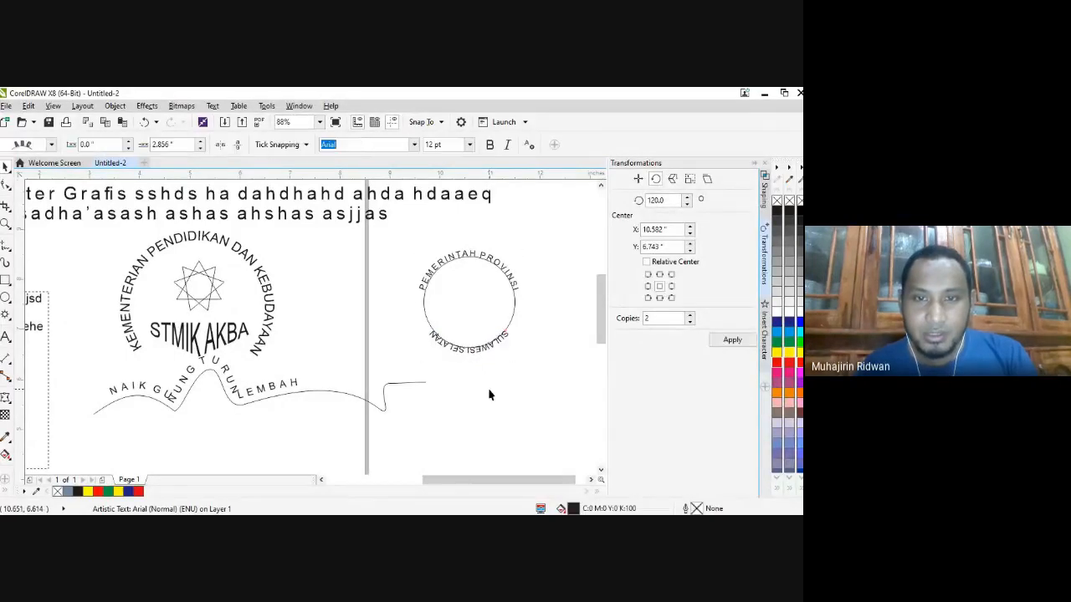
pyautogui.click(489, 394)
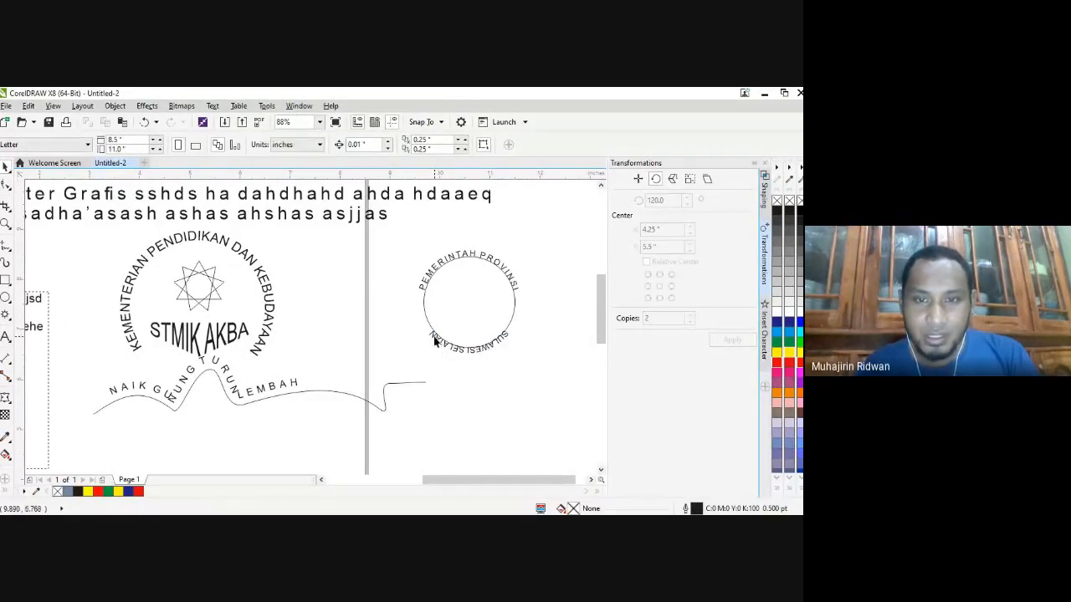
# - Select only "SULAWESI SELATAN" on the circle and mirror it both vertically and horizontally
pyautogui.click(503, 338)
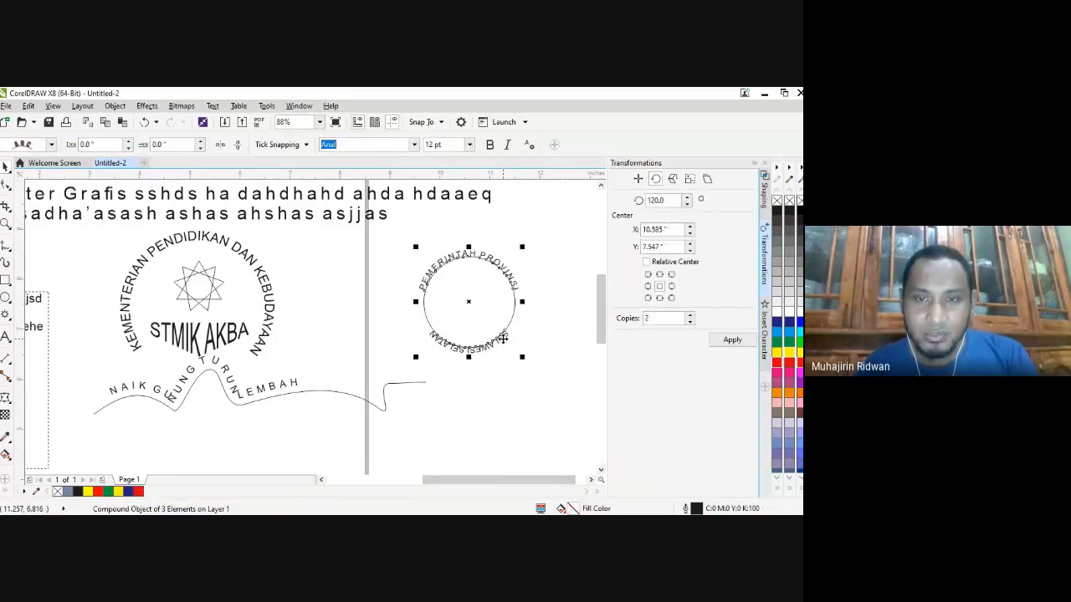
pyautogui.click(503, 339)
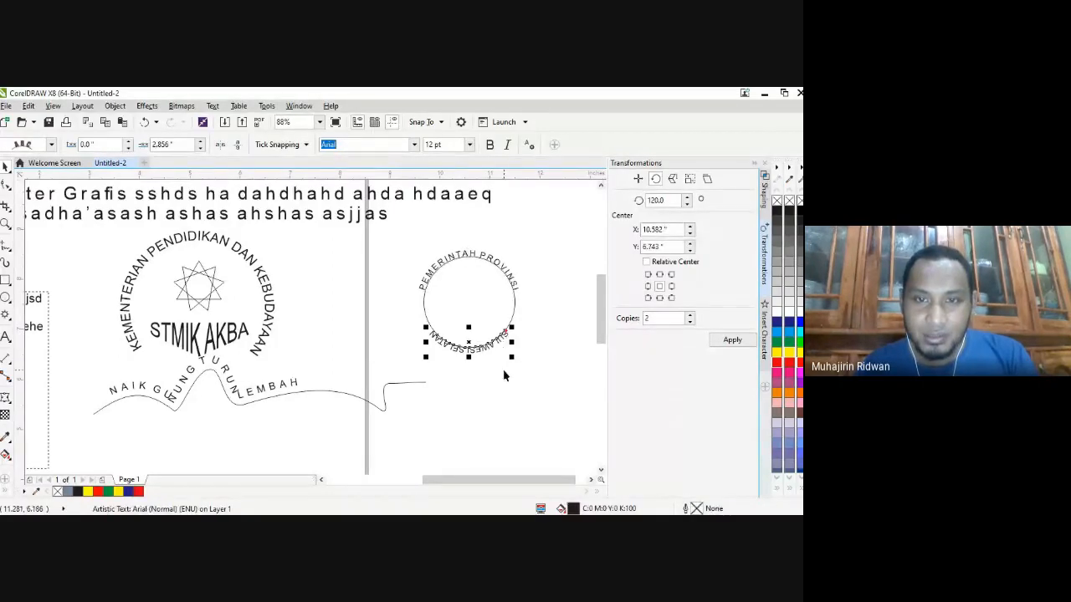
pyautogui.click(484, 366)
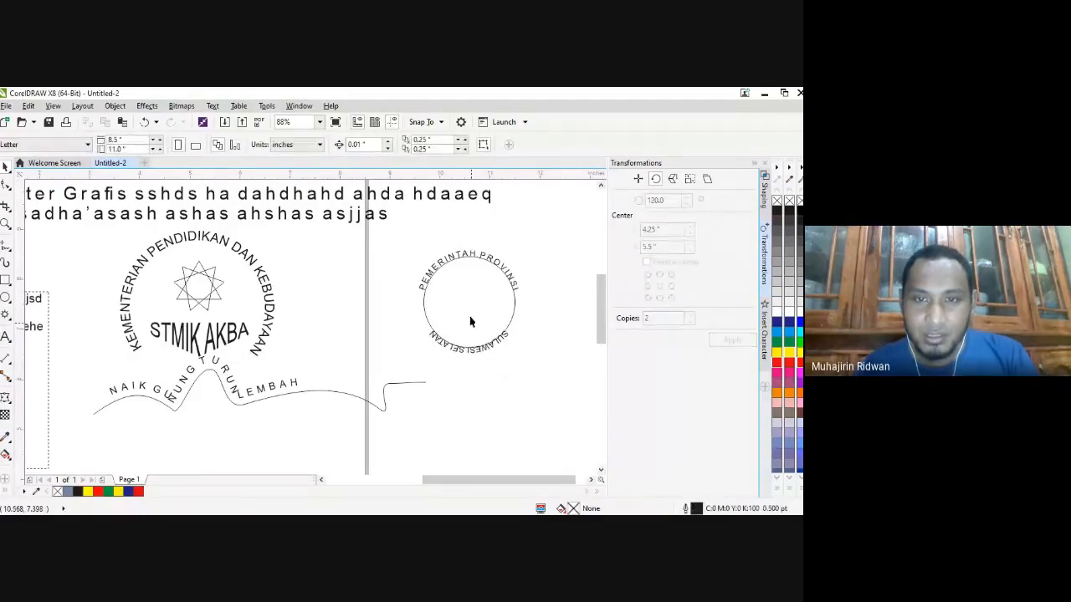
pyautogui.click(477, 346)
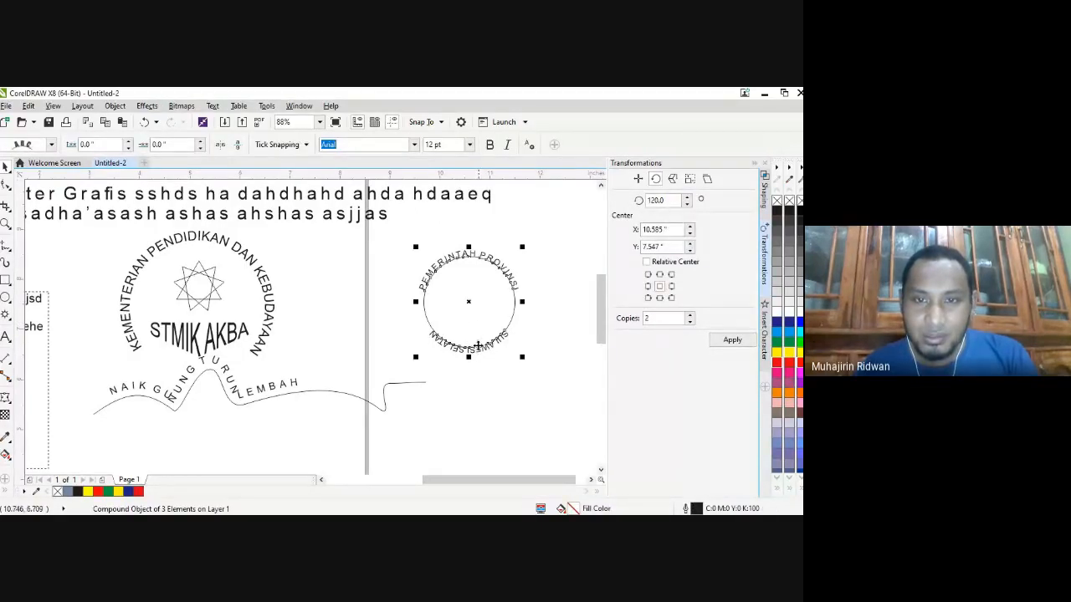
pyautogui.keyDown('ctrl'); pyautogui.click(482, 351); pyautogui.keyUp('ctrl')
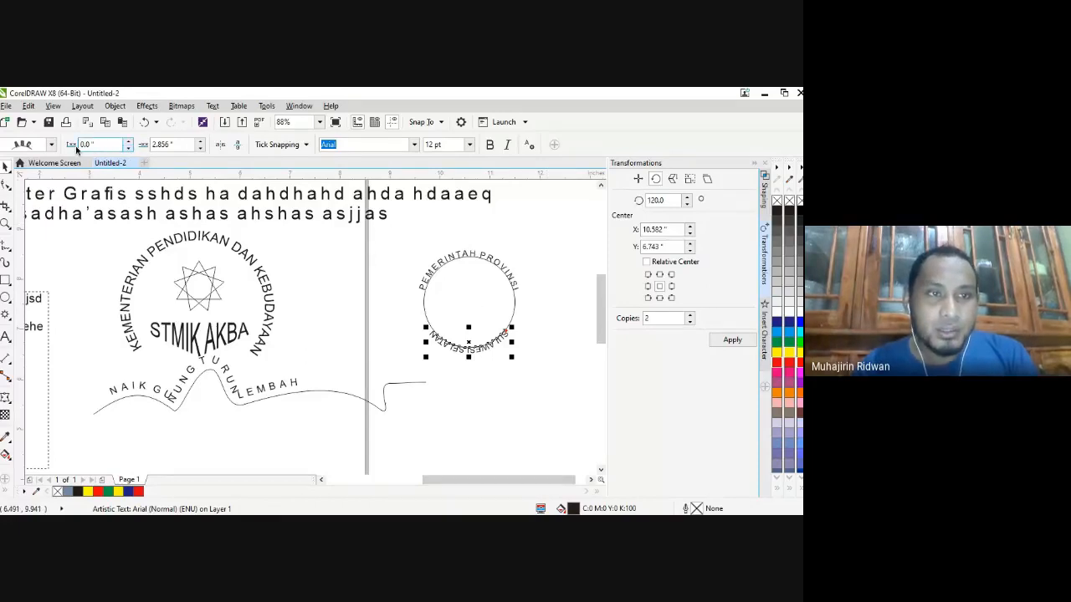
pyautogui.click(51, 145)
pyautogui.click(52, 145)
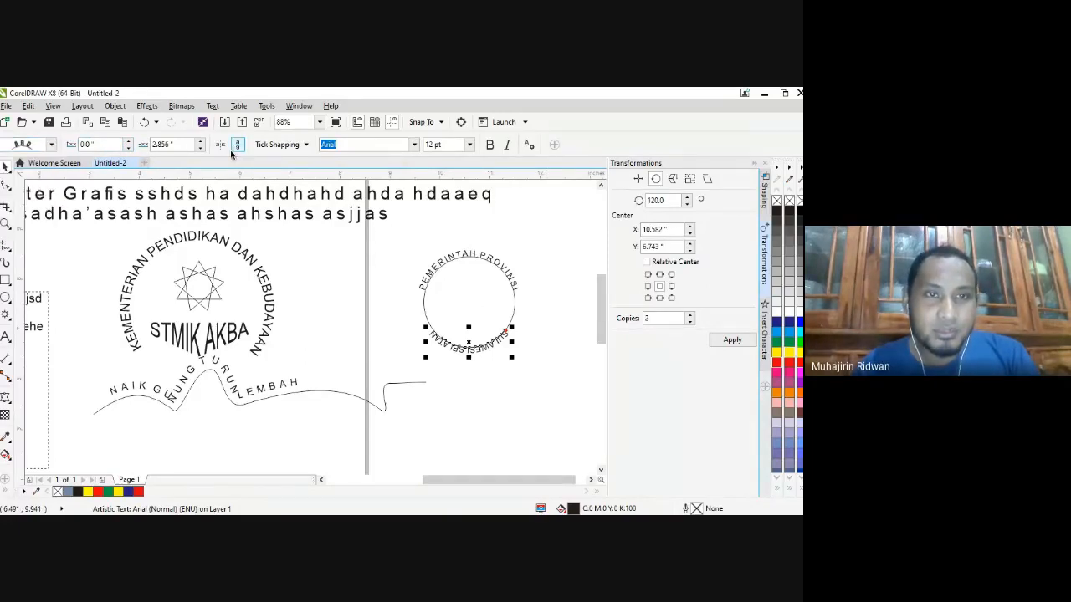
pyautogui.click(238, 145)
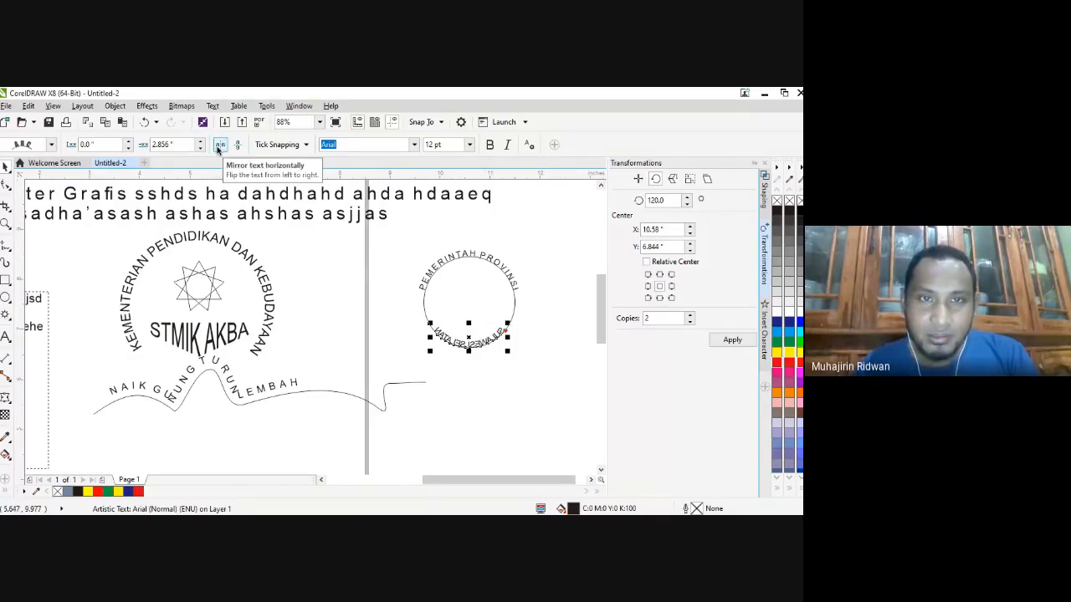
pyautogui.click(219, 146)
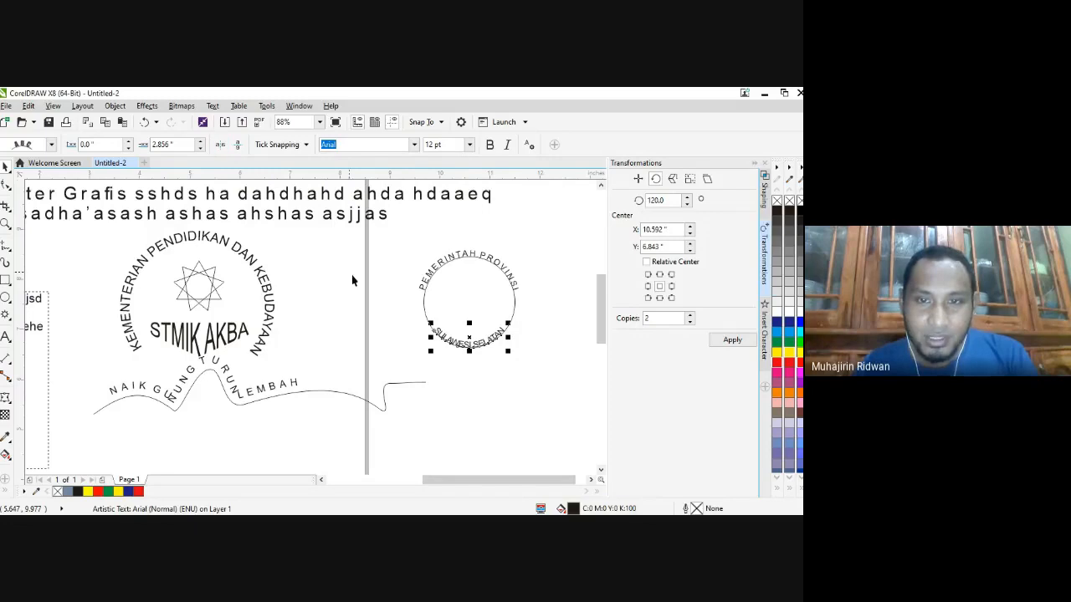
pyautogui.click(491, 407)
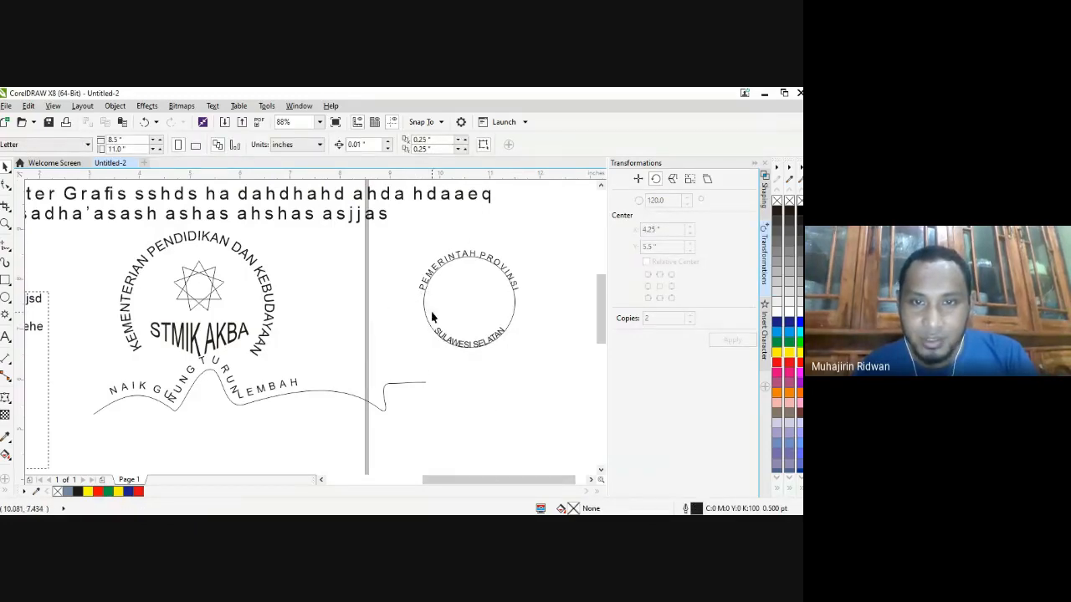
# - Select only "SULAWESI SELATAN" again and set its distance from the path to 0.15 inches
pyautogui.click(482, 345)
pyautogui.click(465, 355)
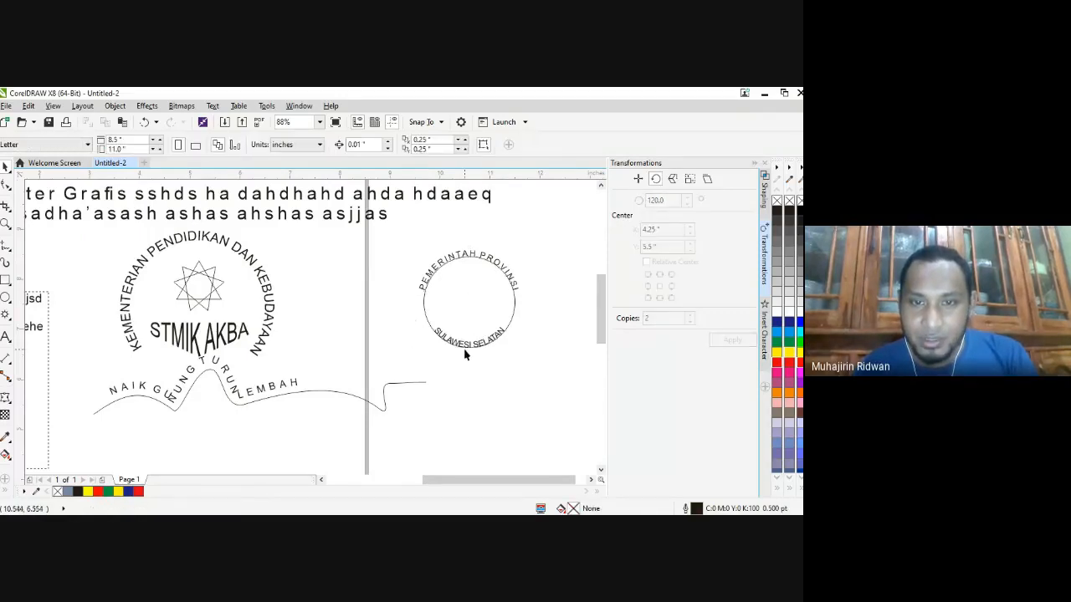
pyautogui.click(464, 352)
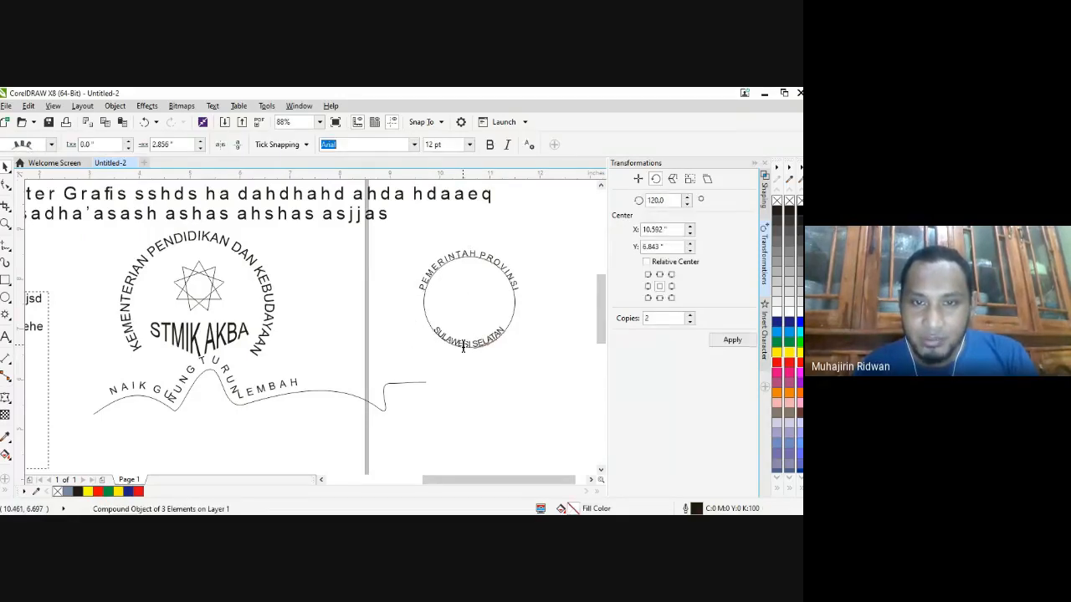
pyautogui.keyDown('ctrl'); pyautogui.click(460, 346); pyautogui.keyUp('ctrl')
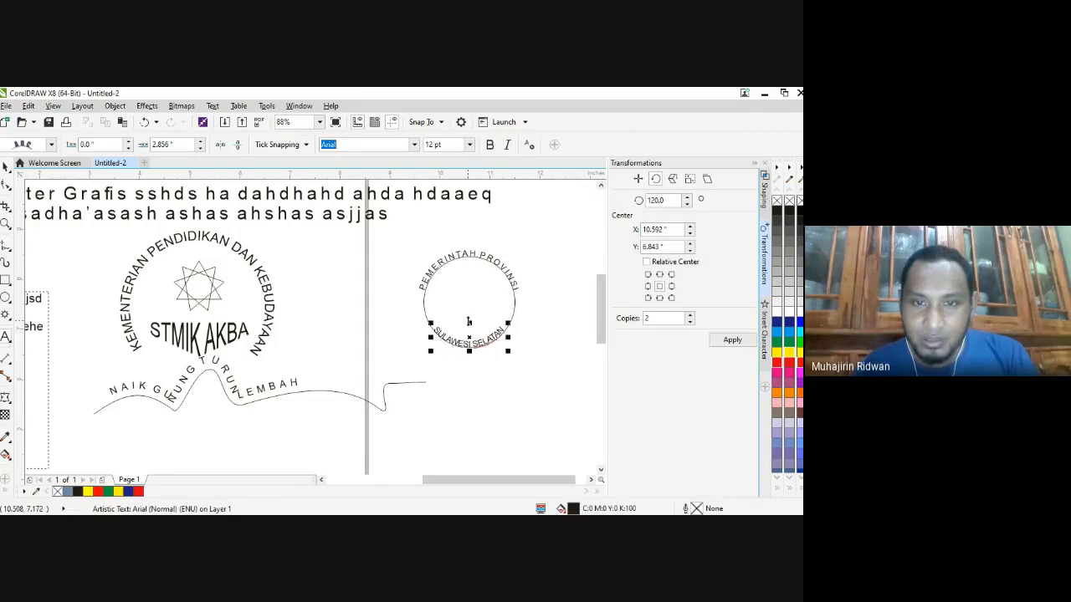
pyautogui.doubleClick(471, 338)
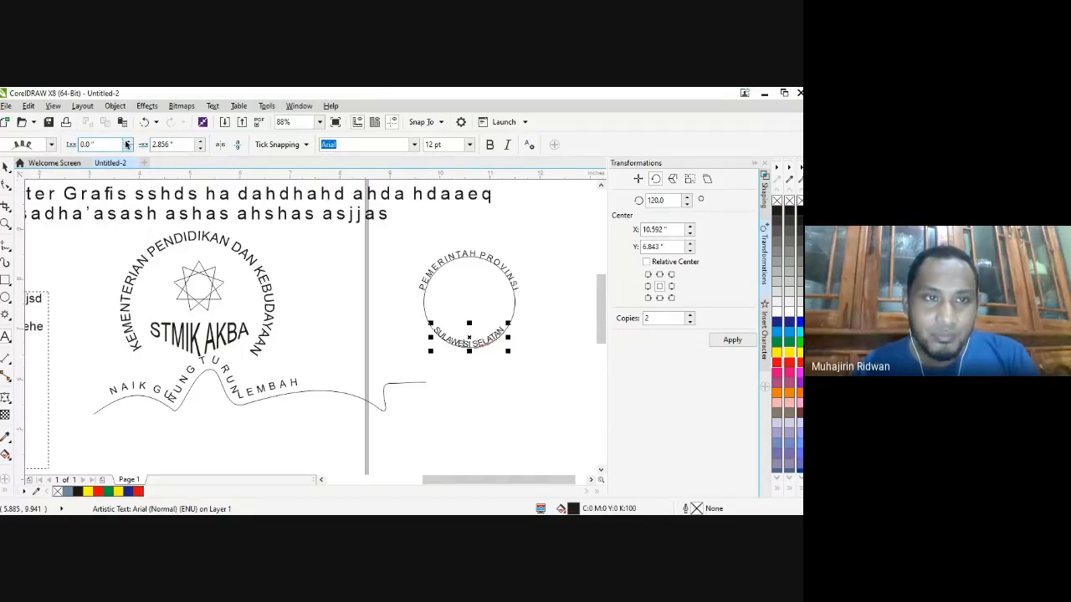
pyautogui.click(127, 143)
pyautogui.click(128, 144)
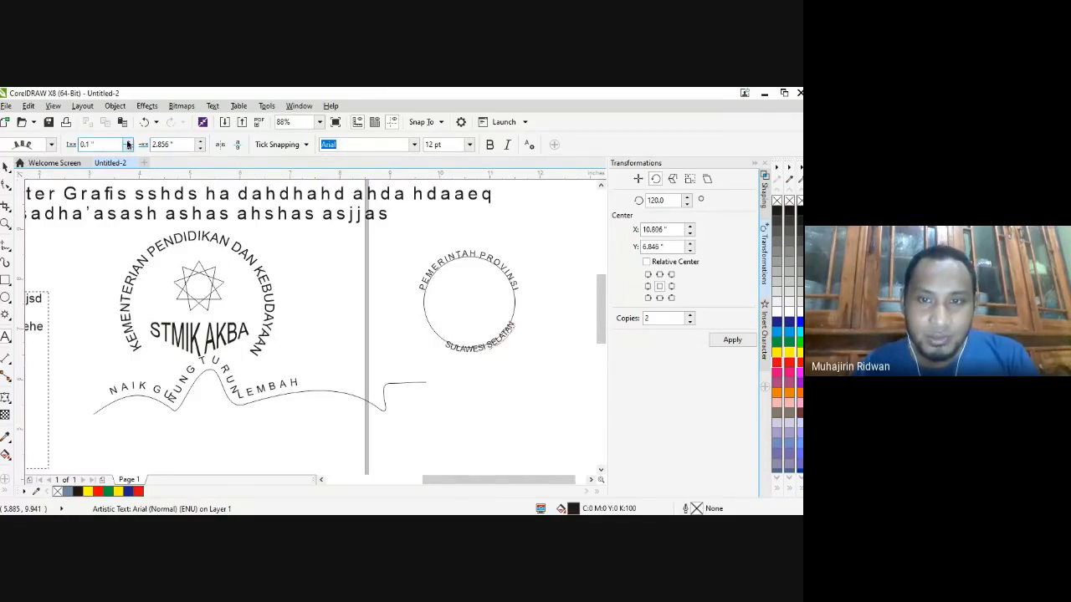
pyautogui.click(127, 144)
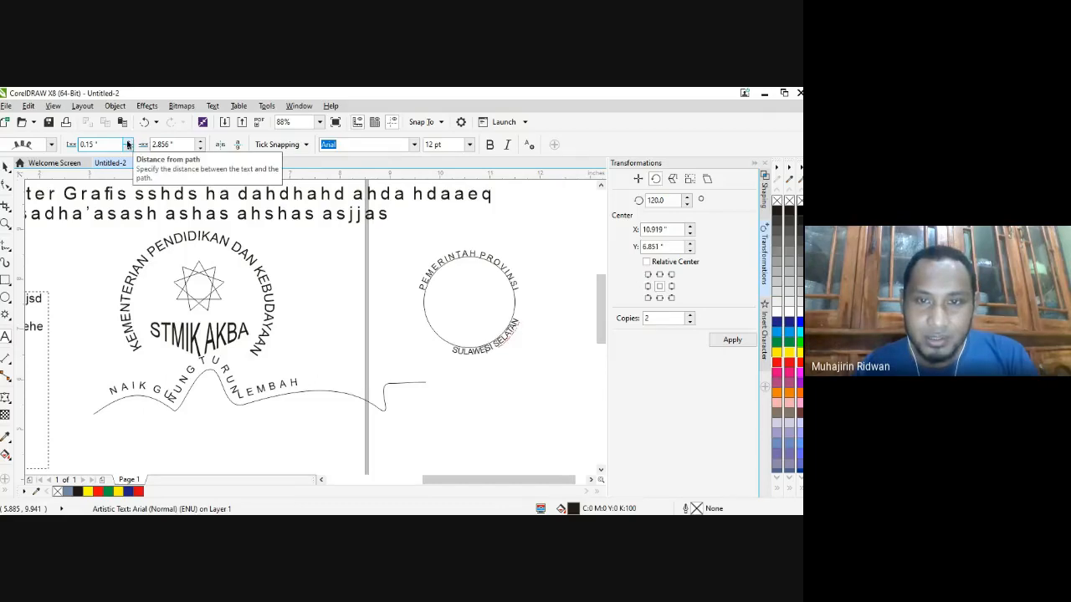
# - Set the path offset of "SULAWESI SELATAN" to 3.306 inches to center it under the circle
pyautogui.click(202, 150)
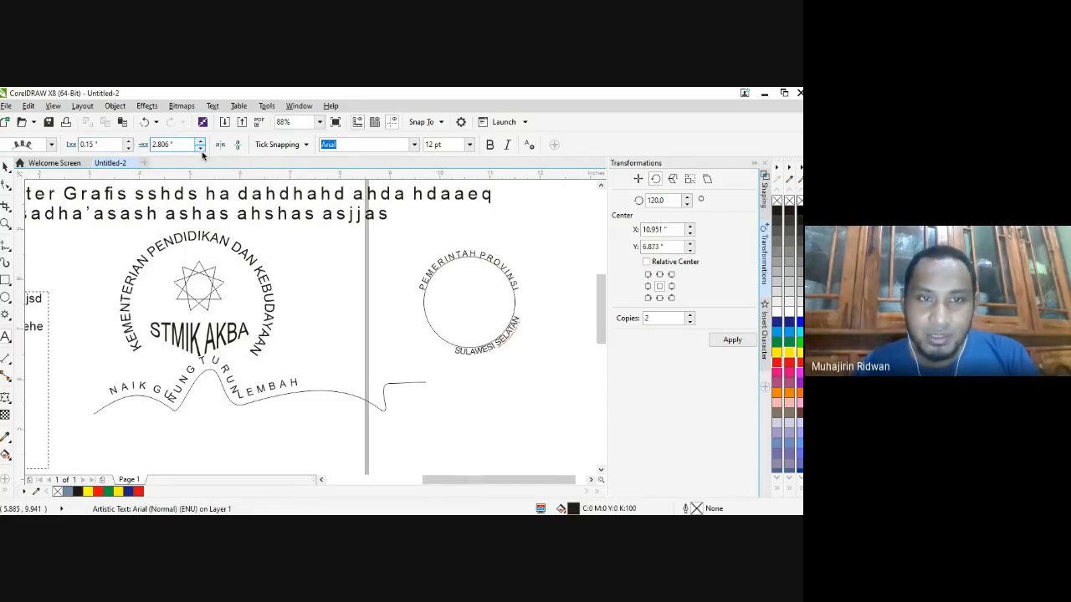
pyautogui.click(201, 144)
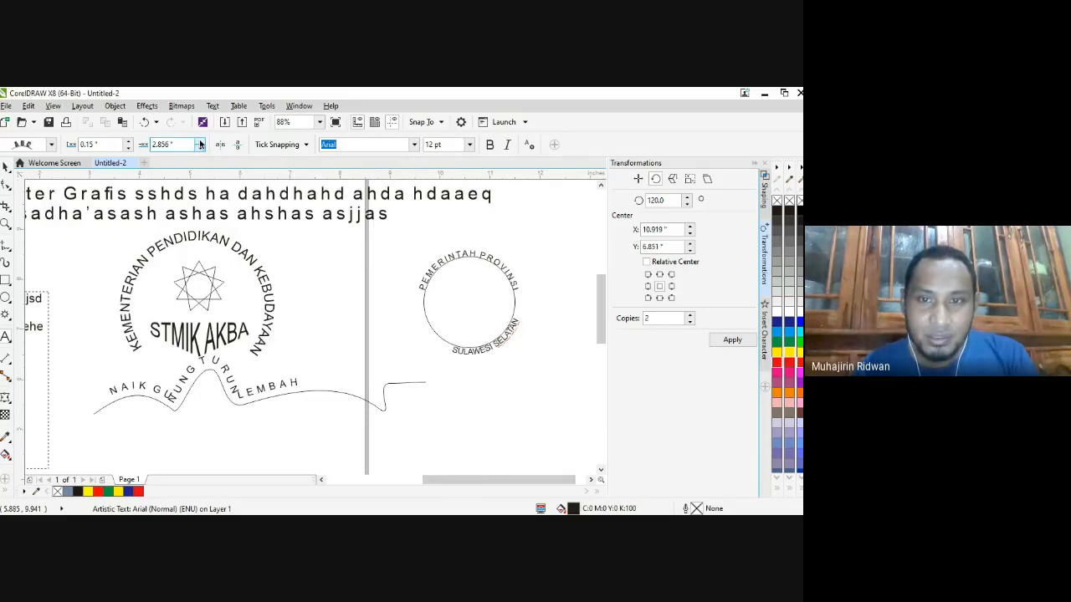
pyautogui.click(201, 144)
pyautogui.click(201, 144)
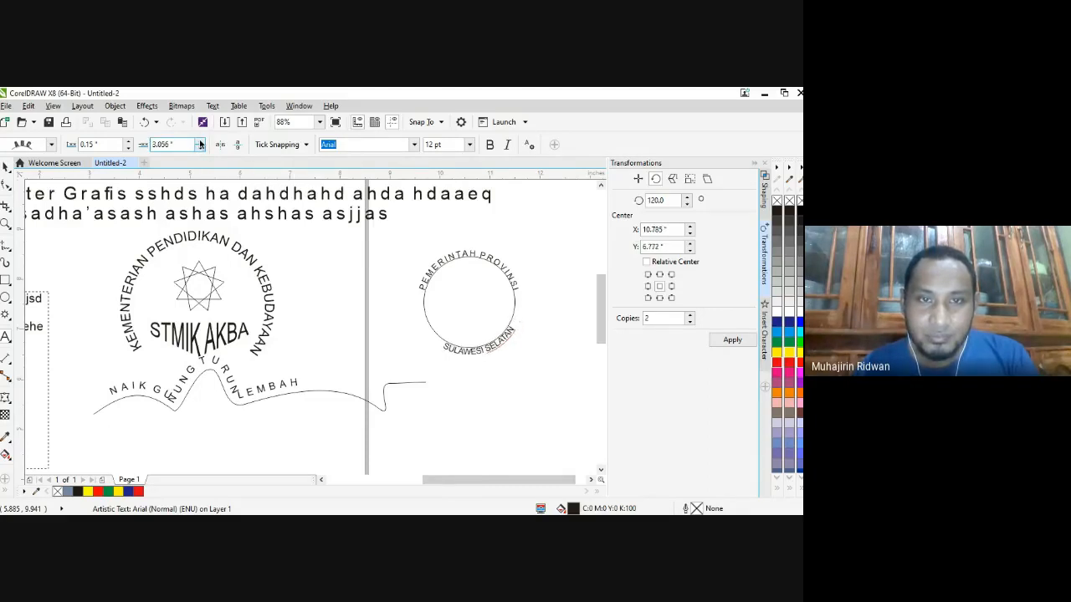
pyautogui.click(201, 144)
pyautogui.click(201, 140)
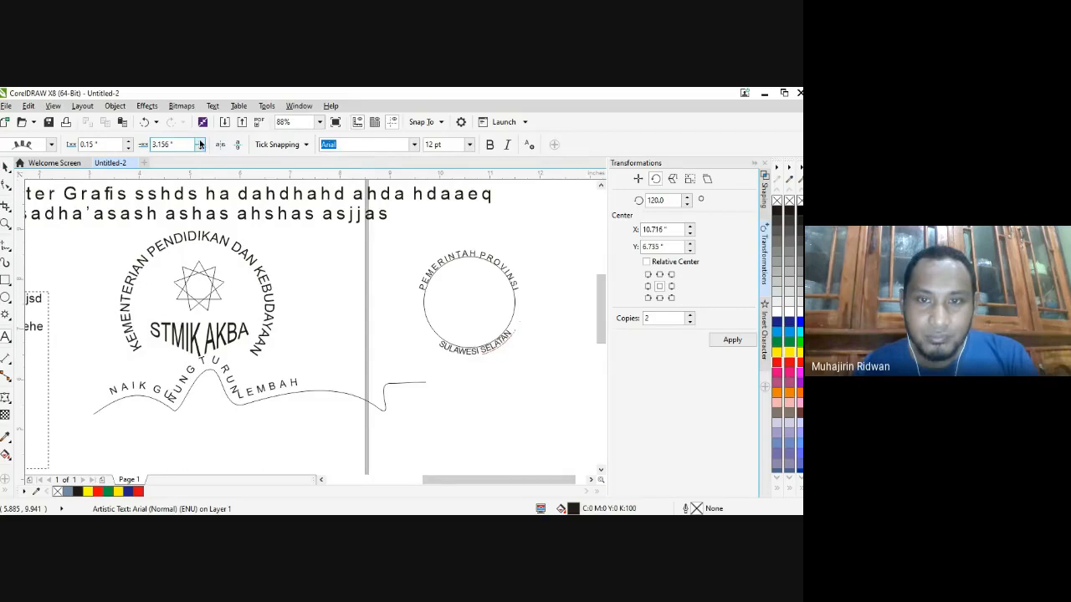
pyautogui.click(201, 144)
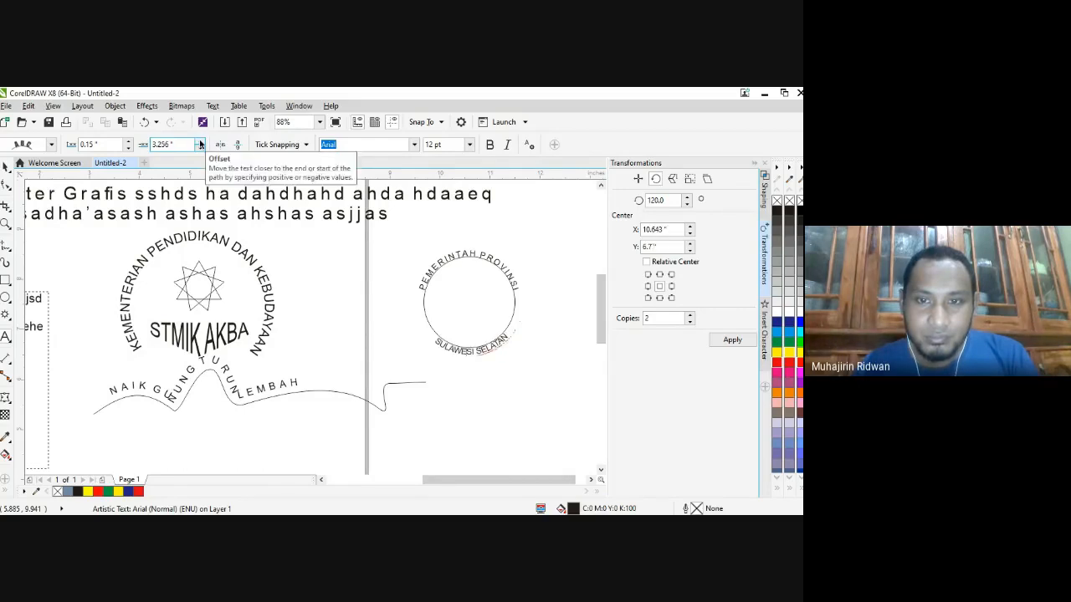
pyautogui.click(201, 144)
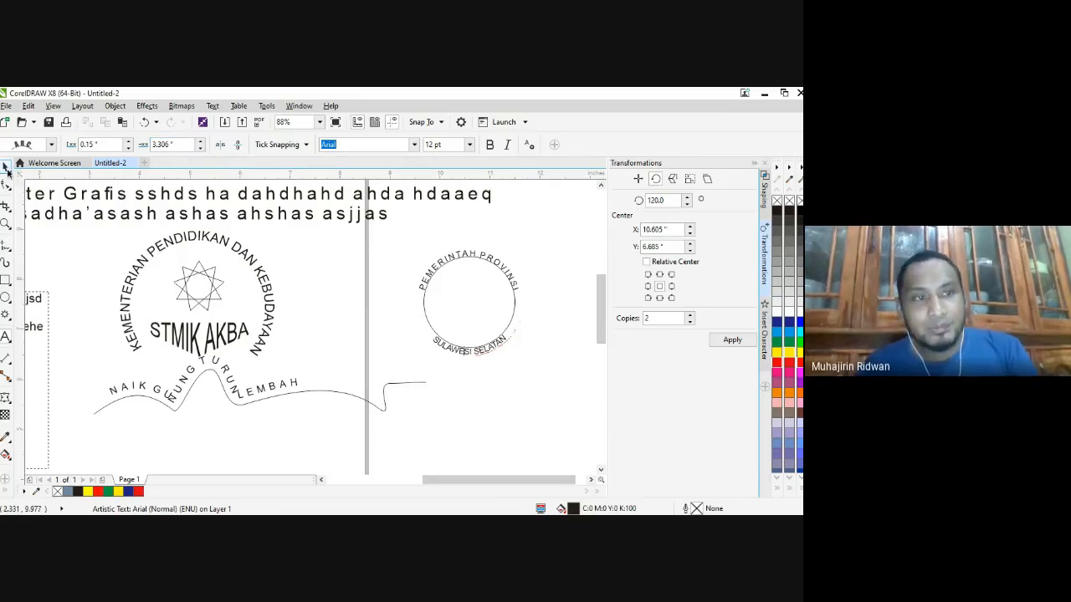
pyautogui.click(7, 170)
pyautogui.click(417, 391)
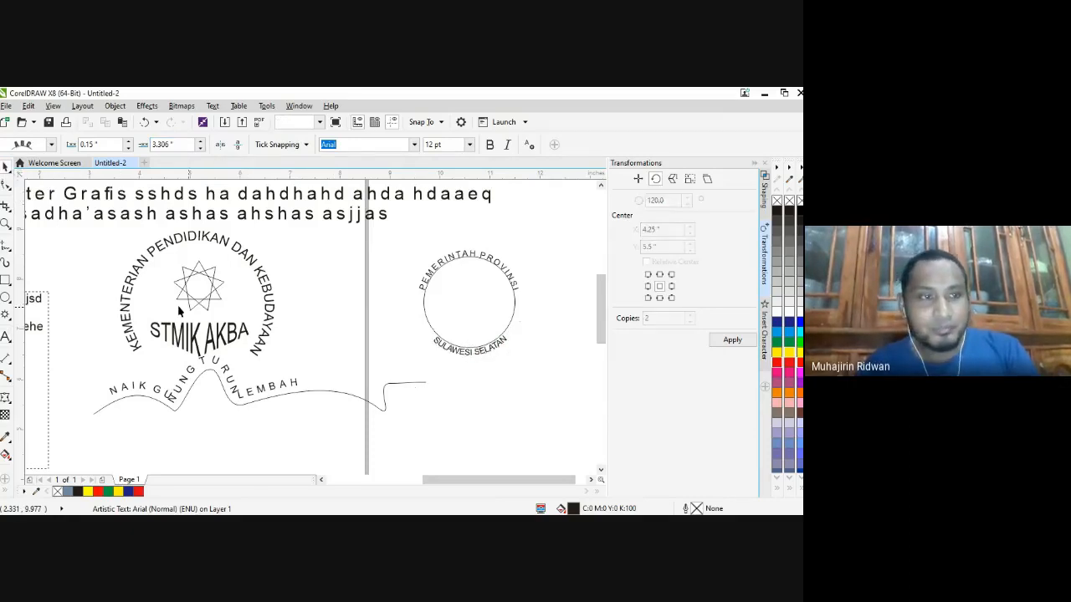
# - Select only "SULAWESI SELATAN" on the circle and set its distance from the path to 0.12 inches
pyautogui.click(6, 223)
pyautogui.moveTo(378, 251); pyautogui.dragTo(565, 378)
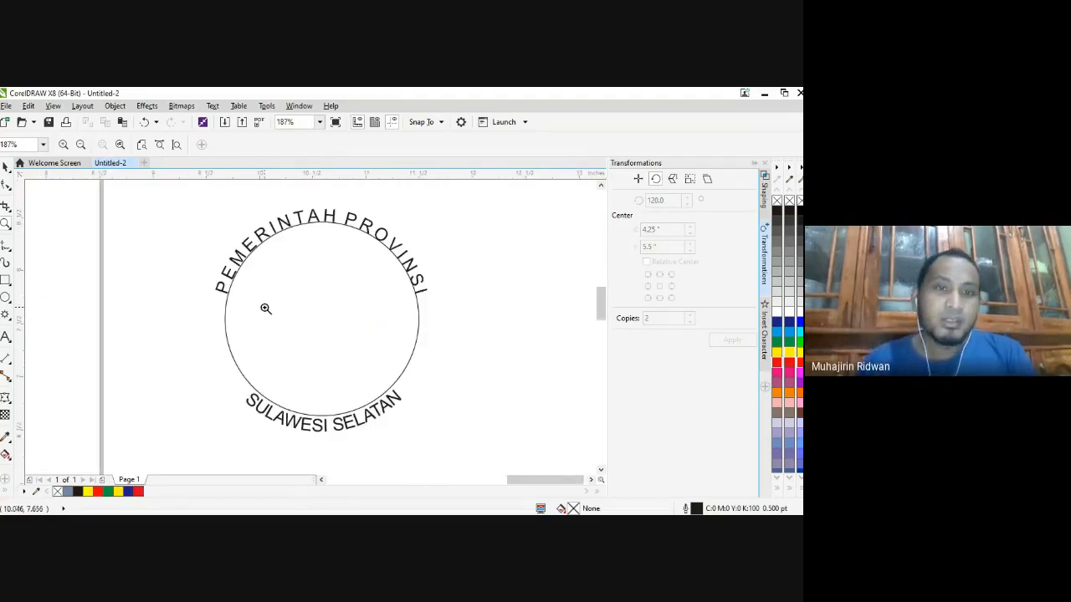
pyautogui.click(6, 168)
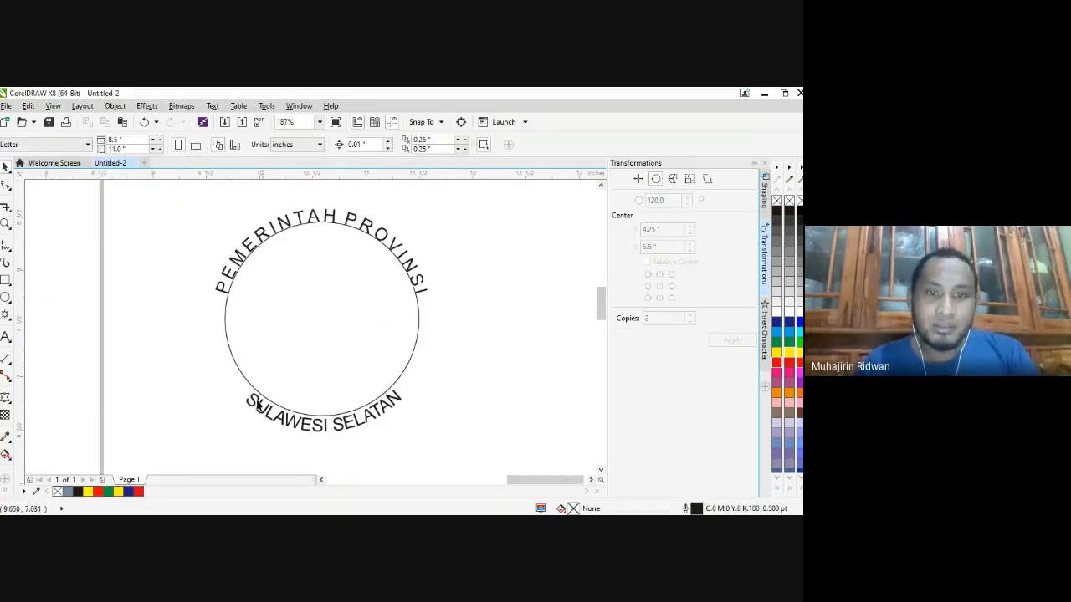
pyautogui.click(281, 427)
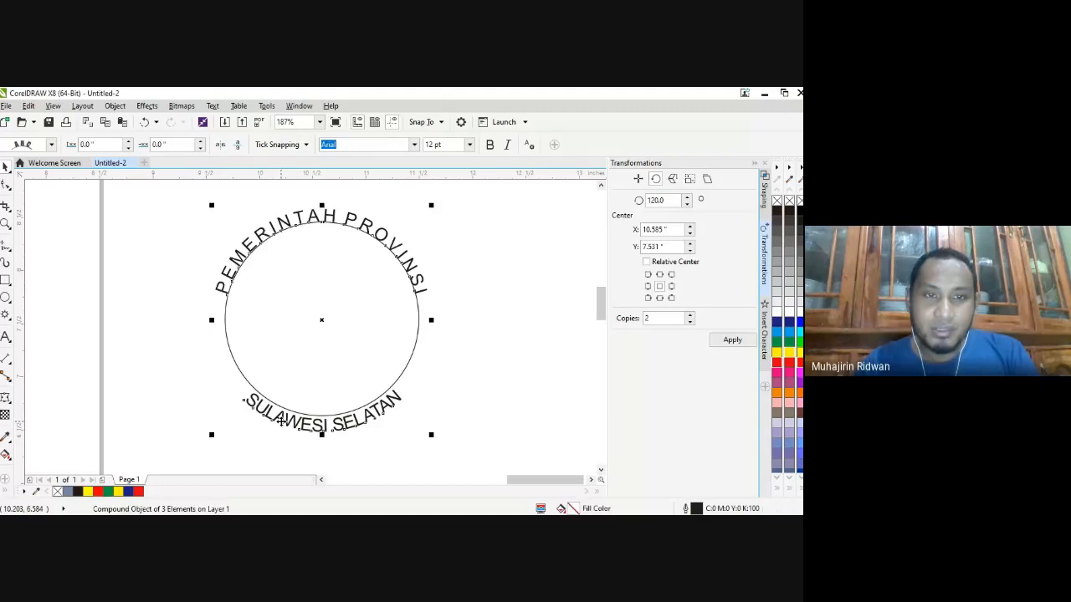
pyautogui.keyDown('ctrl'); pyautogui.click(281, 422); pyautogui.keyUp('ctrl')
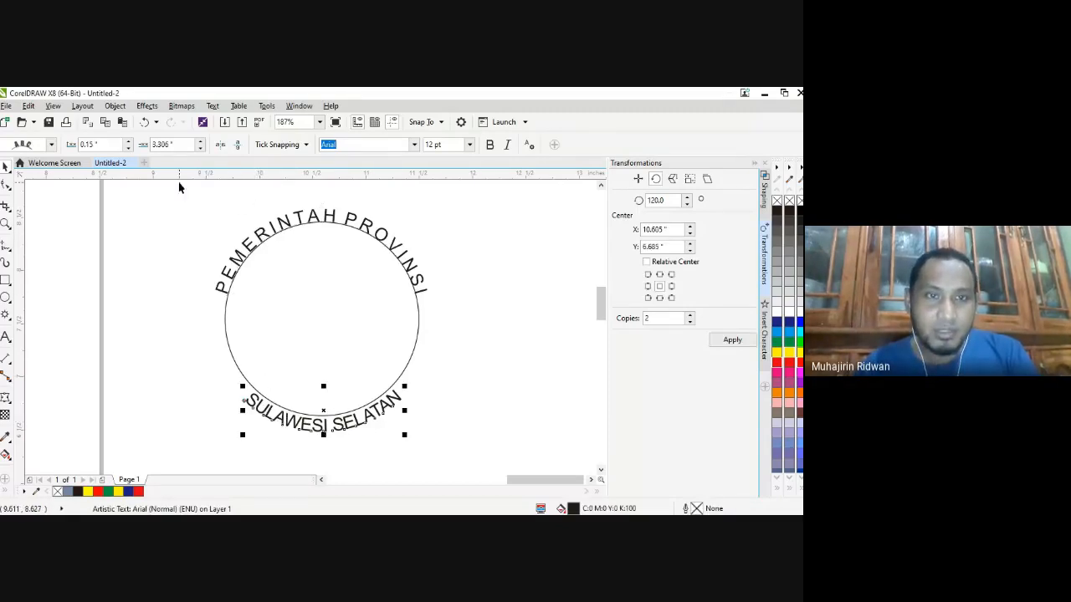
pyautogui.click(164, 145)
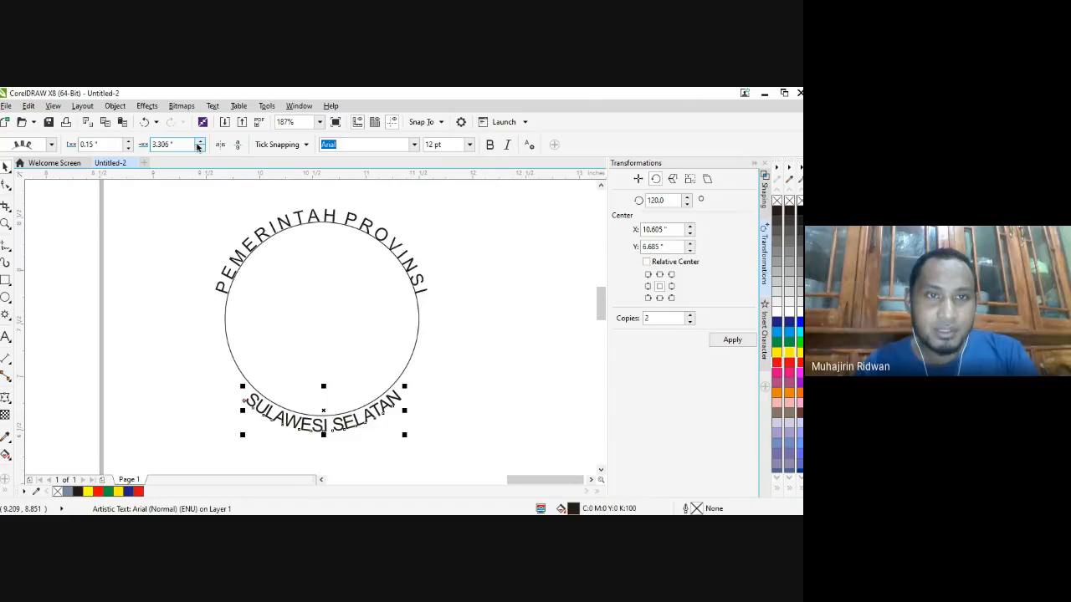
pyautogui.click(128, 143)
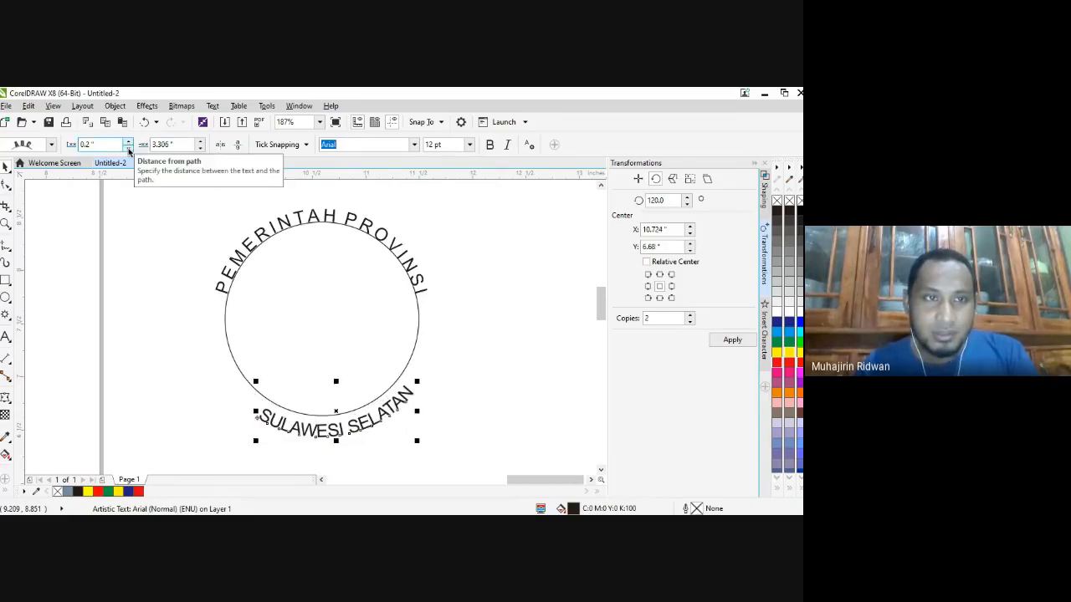
pyautogui.click(128, 148)
pyautogui.click(128, 147)
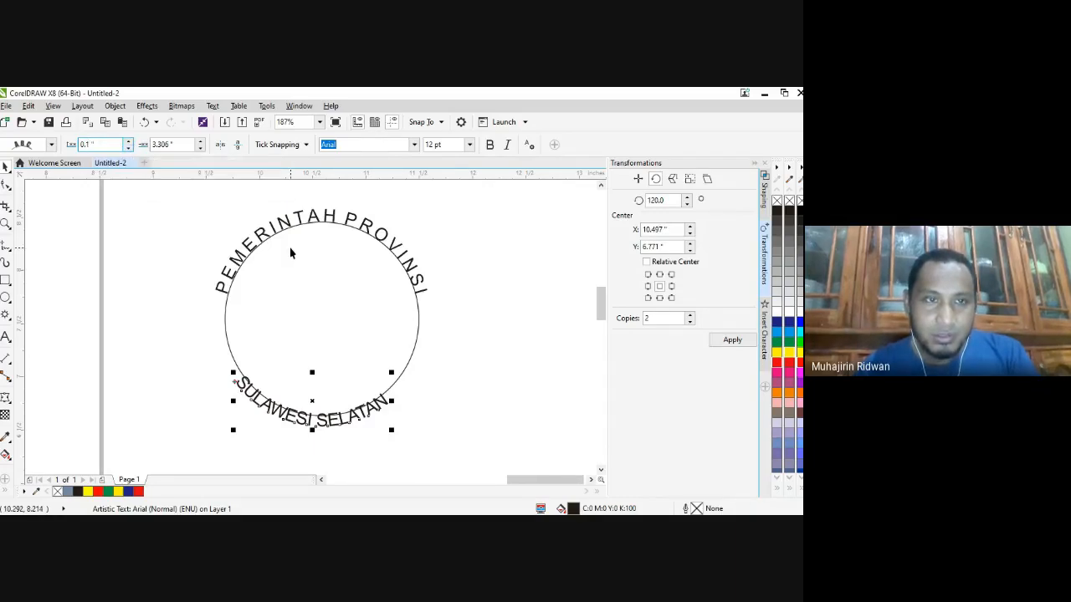
pyautogui.write('5')
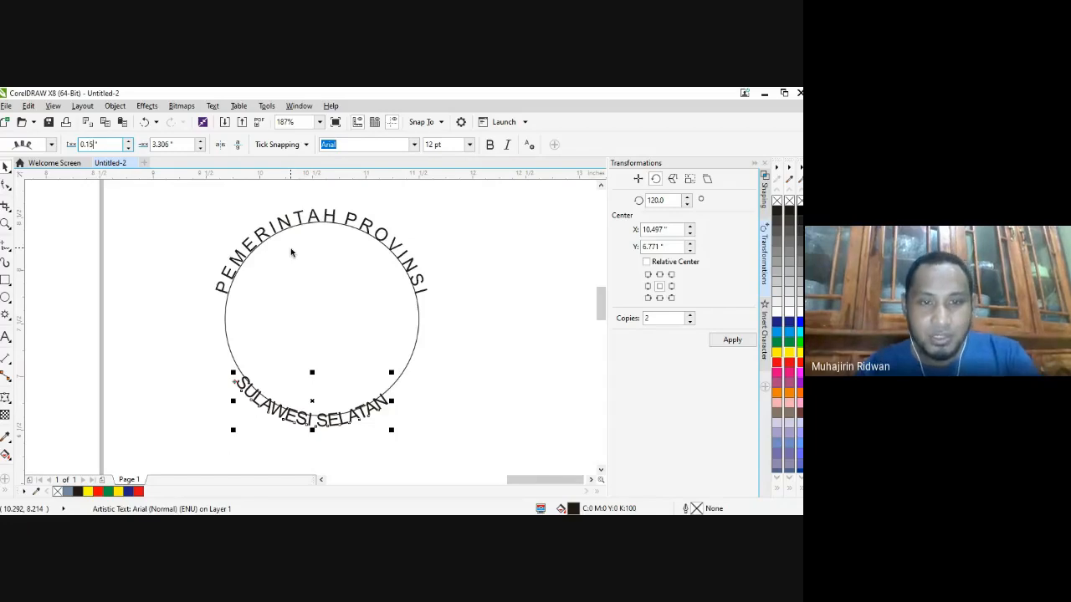
pyautogui.press('Return')
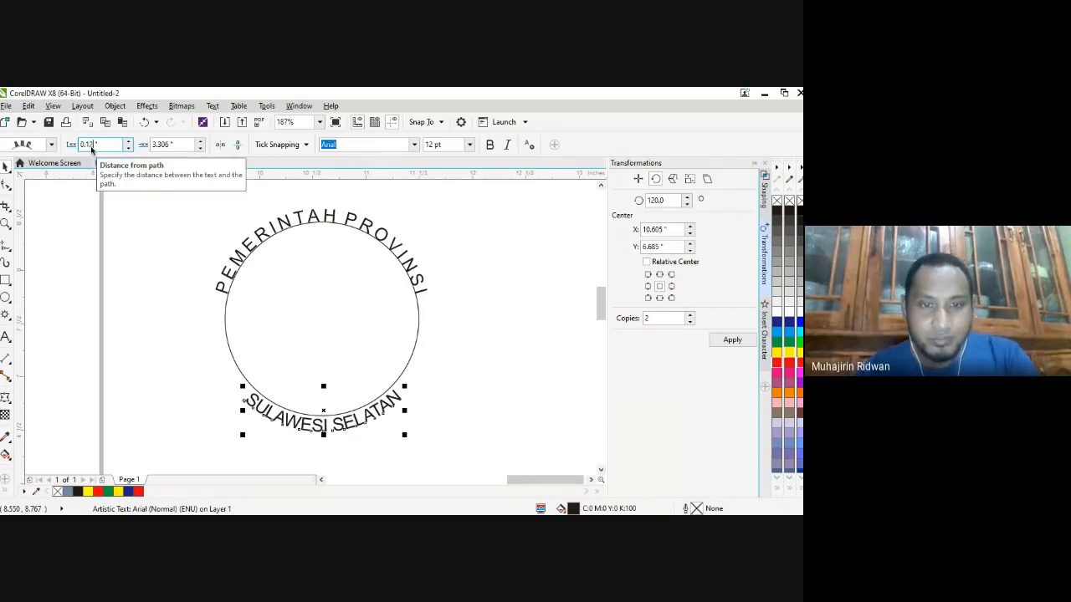
pyautogui.write('2')
pyautogui.press('Return')
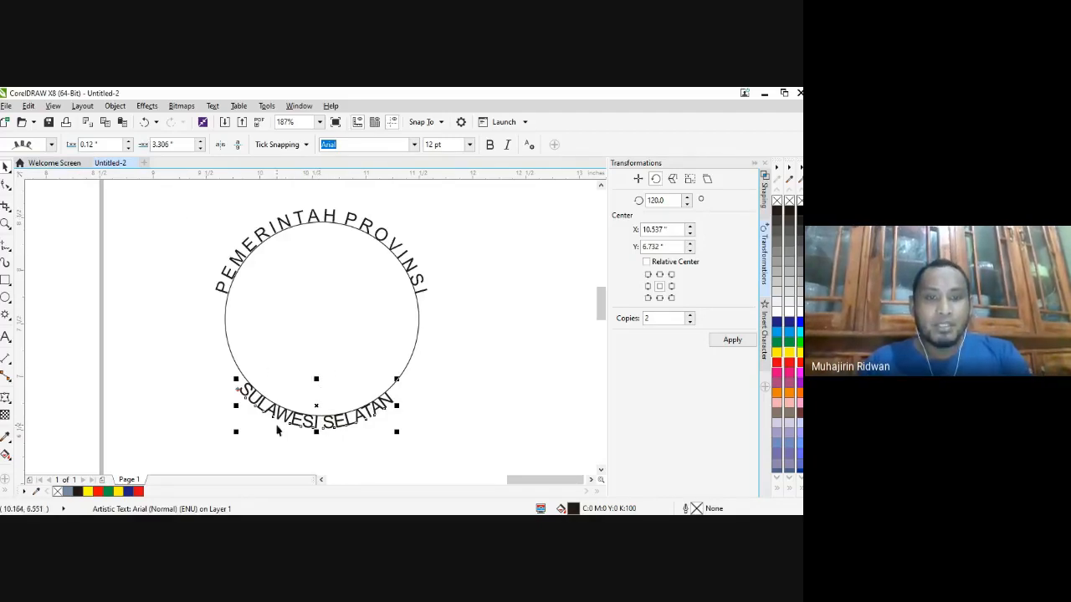
# - Widen the letter spacing of "SULAWESI SELATAN" with the Shape tool so it spreads along the circle's lower half
pyautogui.click(379, 406)
pyautogui.click(7, 185)
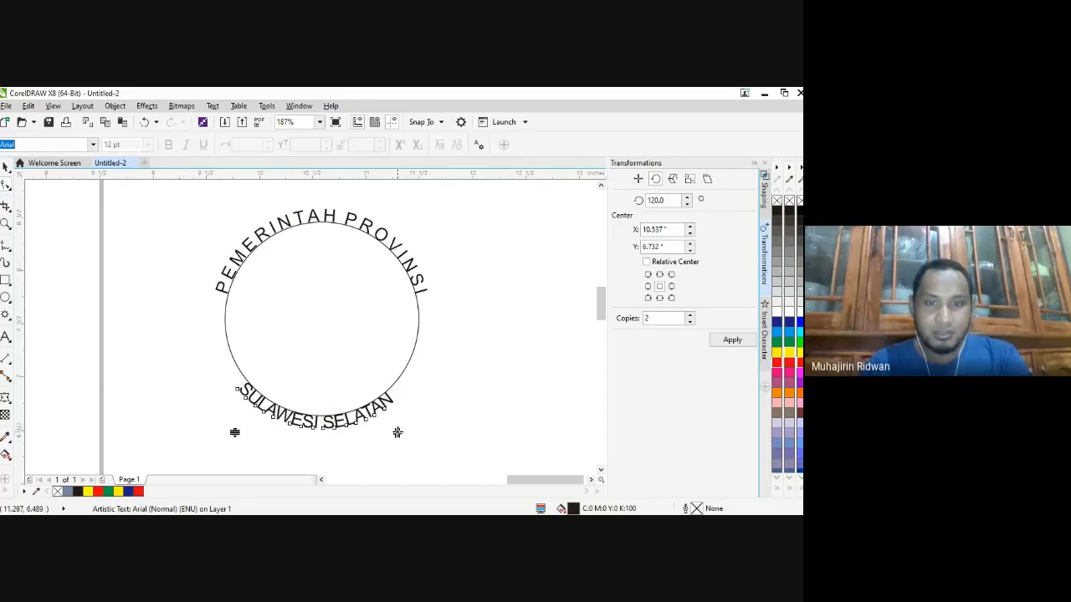
pyautogui.moveTo(433, 404); pyautogui.dragTo(423, 433)
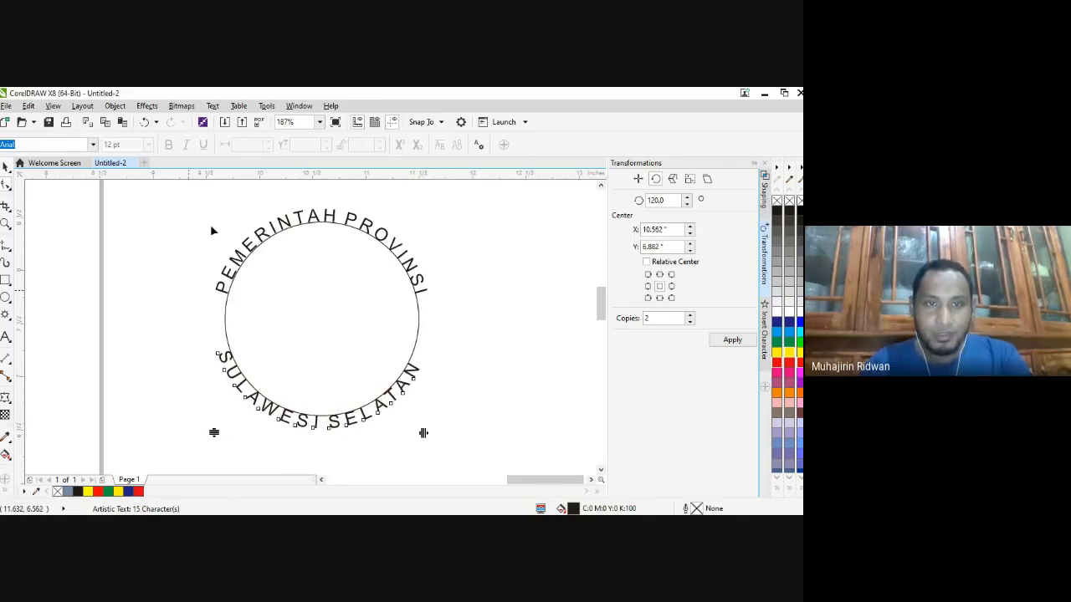
pyautogui.click(6, 166)
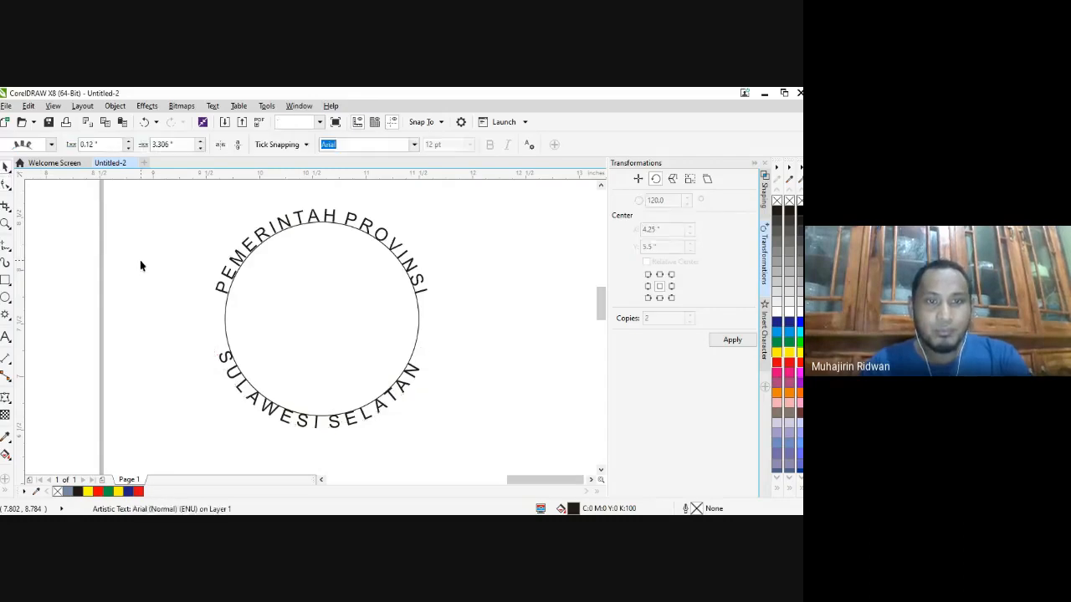
pyautogui.click(232, 327)
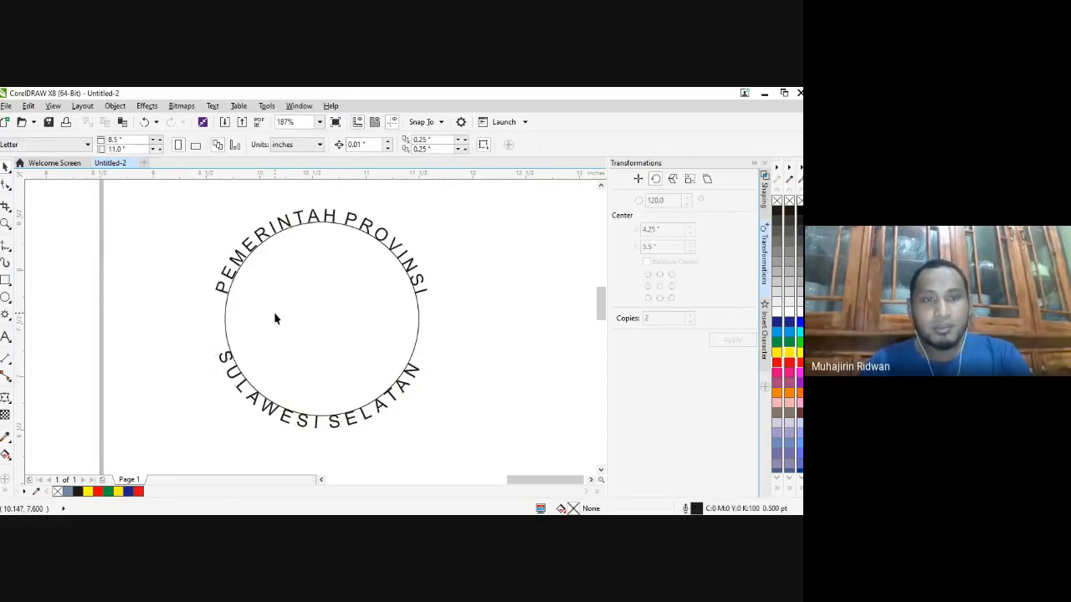
# - Try shrinking the texts' path circle about its center to about 1.715 inches, and undo the resize
pyautogui.click(226, 316)
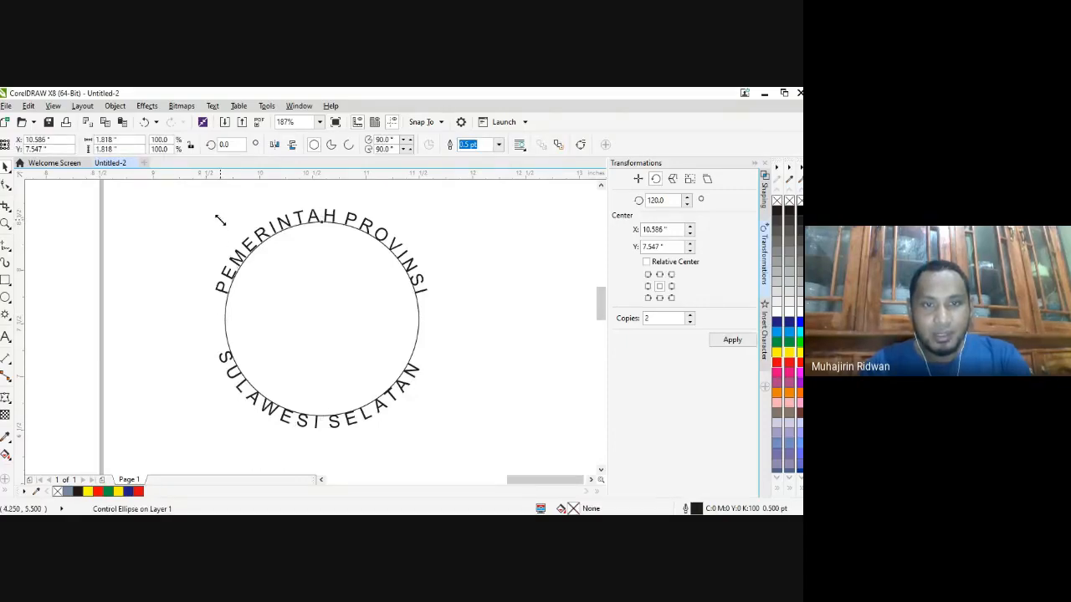
pyautogui.moveTo(221, 221); pyautogui.dragTo(223, 225)
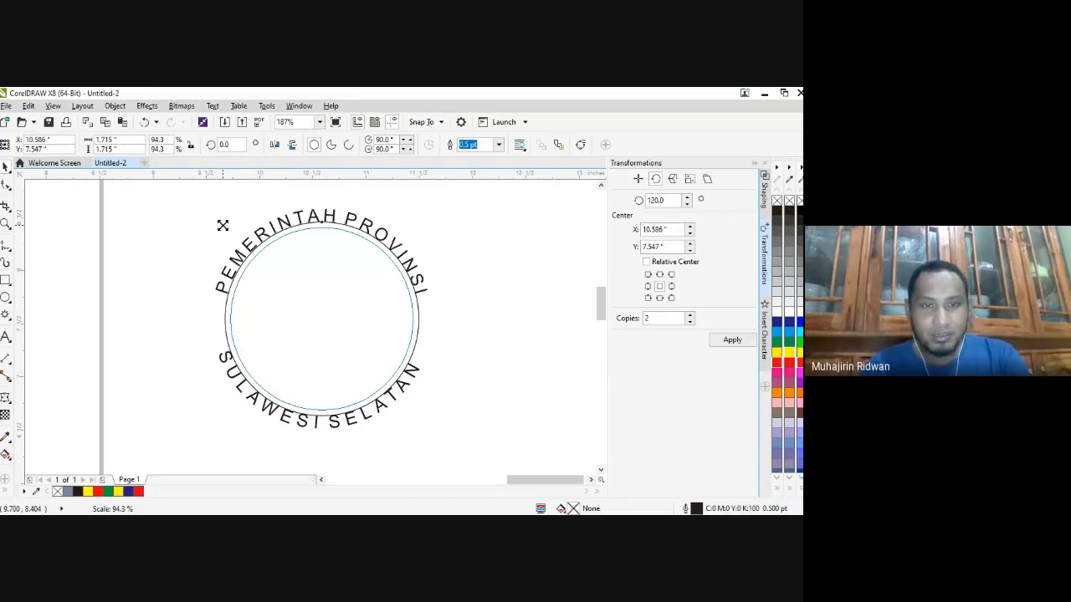
pyautogui.moveTo(223, 225); pyautogui.dragTo(223, 226)
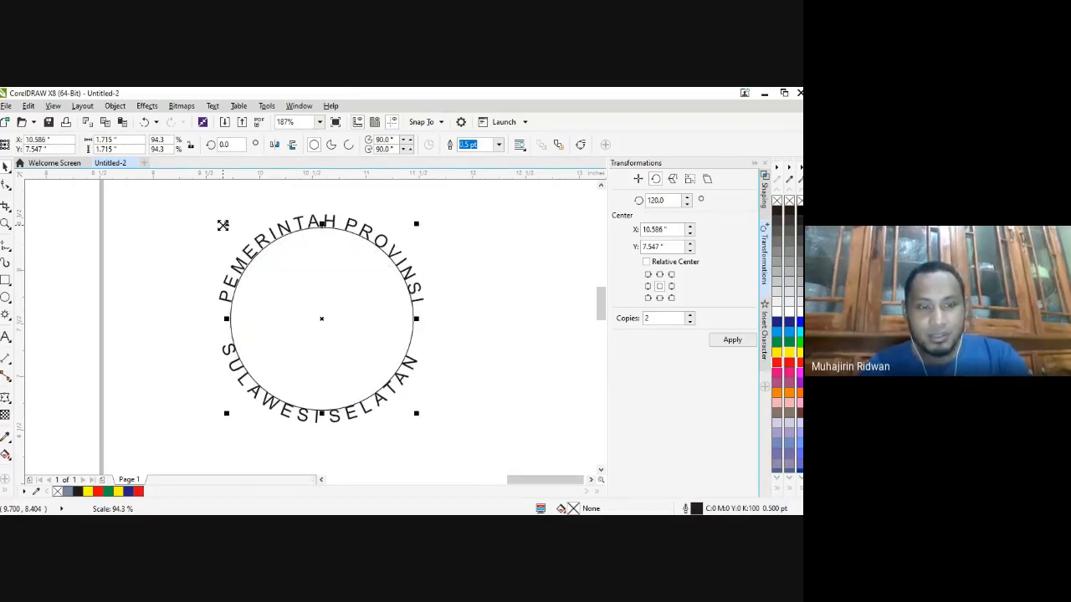
pyautogui.hotkey('ctrl', 'z')
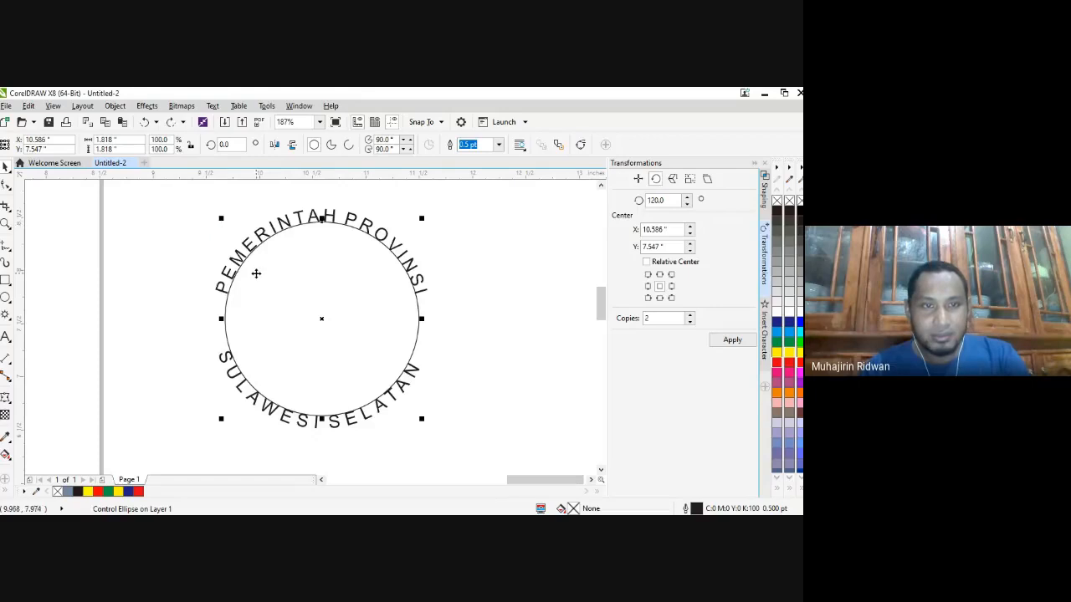
pyautogui.click(256, 273)
pyautogui.click(195, 276)
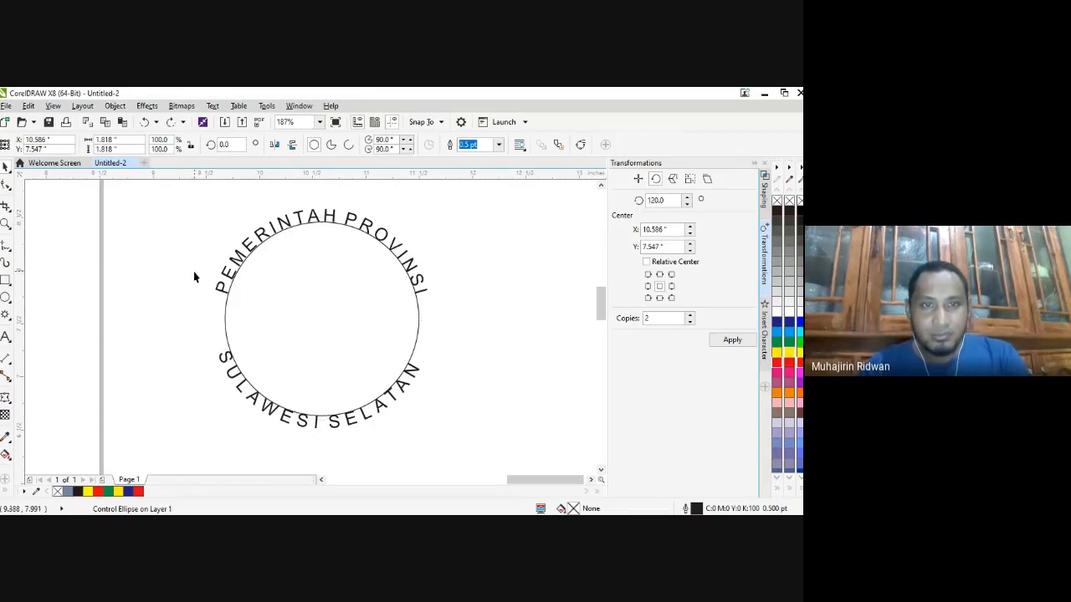
# - Create a smaller concentric copy of the path circle, about 1.726 inches in diameter
pyautogui.click(228, 307)
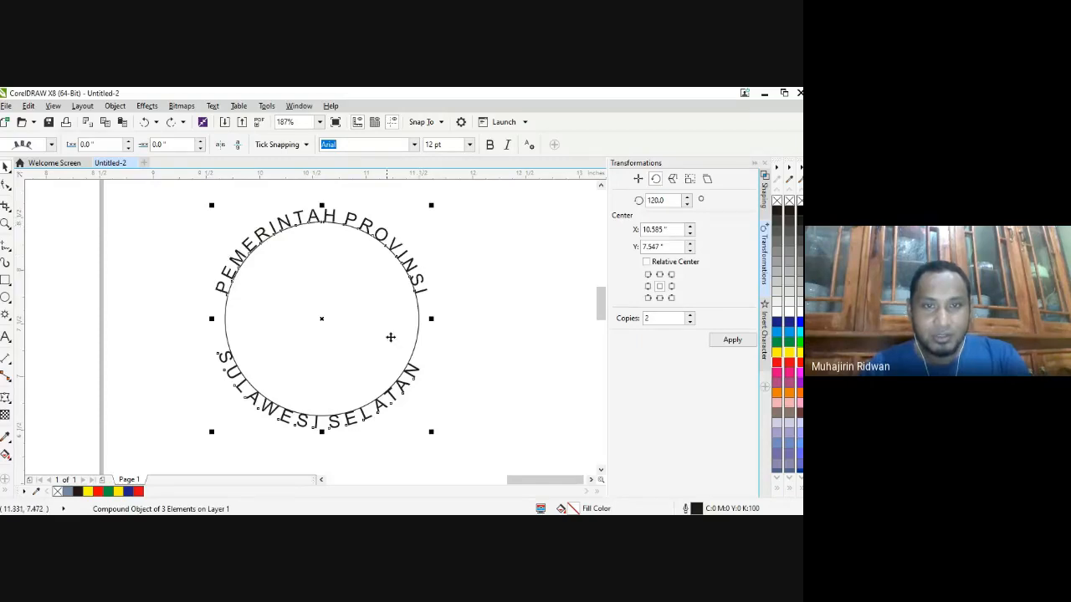
pyautogui.click(228, 300)
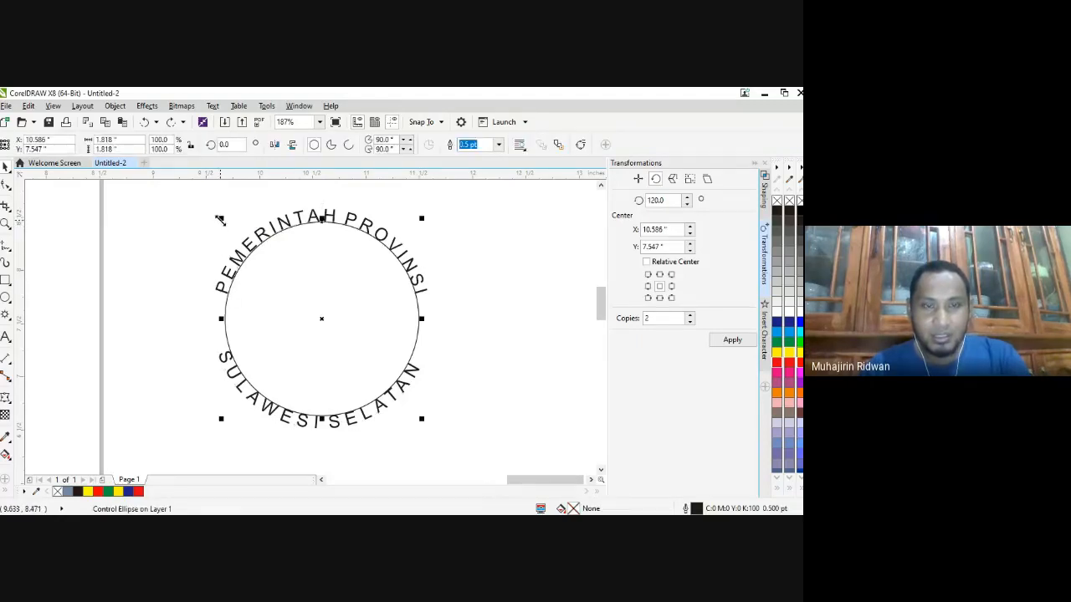
pyautogui.moveTo(220, 219); pyautogui.dragTo(222, 228)
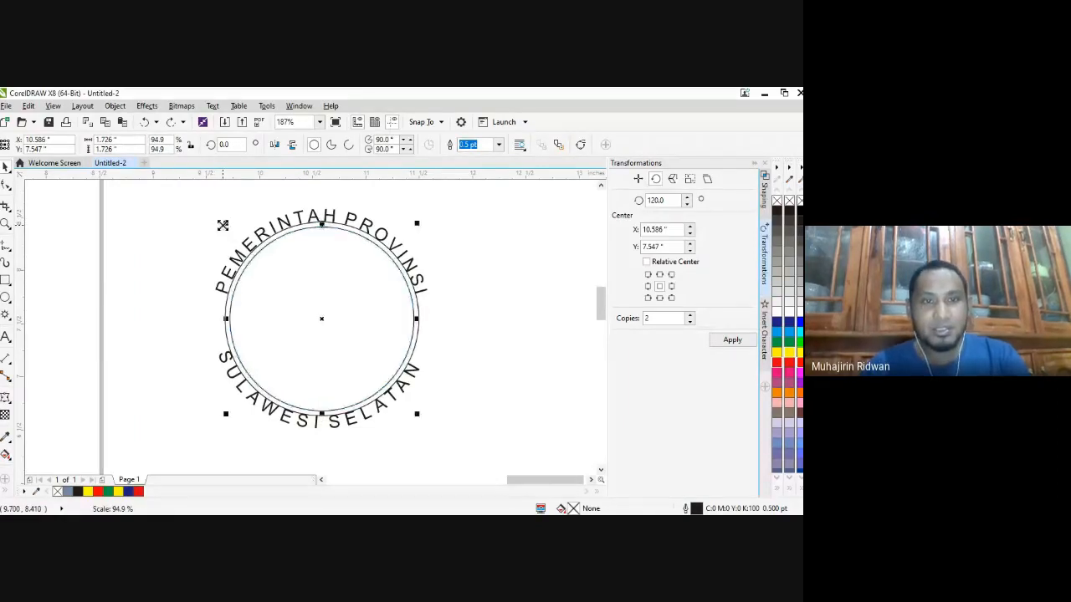
pyautogui.click(220, 310)
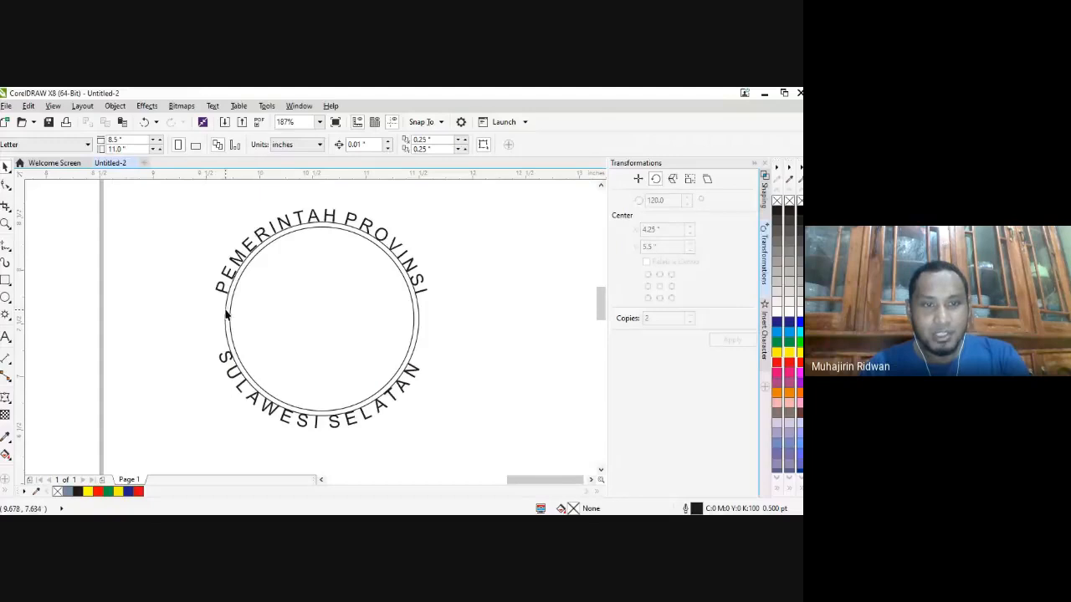
# - Delete the original path circle that touches the lettering, keeping the texts and the smaller circle
pyautogui.click(226, 312)
pyautogui.keyDown('ctrl'); pyautogui.click(226, 312); pyautogui.keyUp('ctrl')
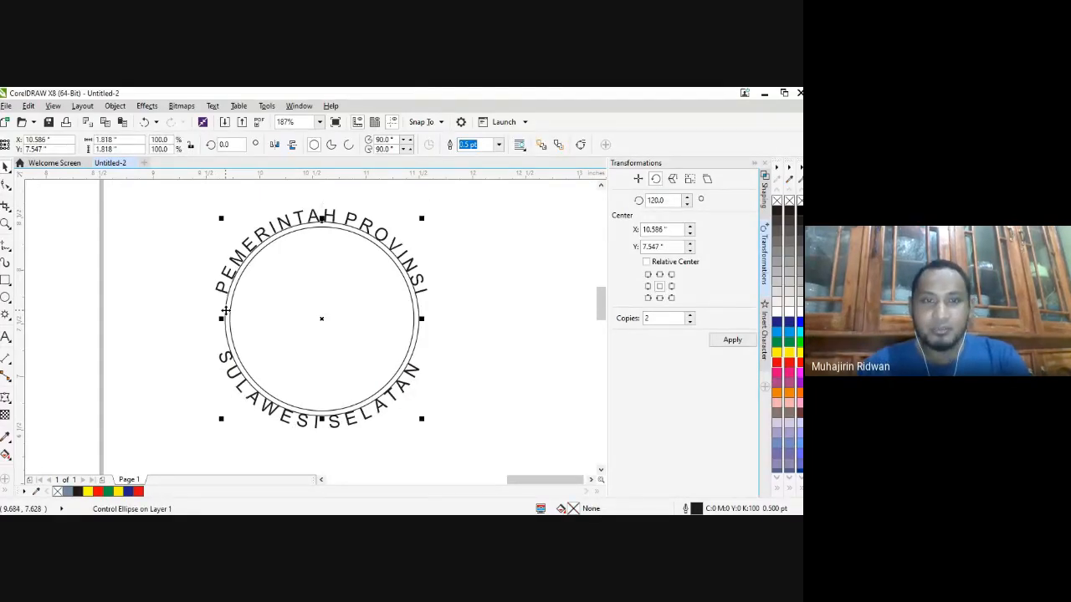
pyautogui.press('Delete')
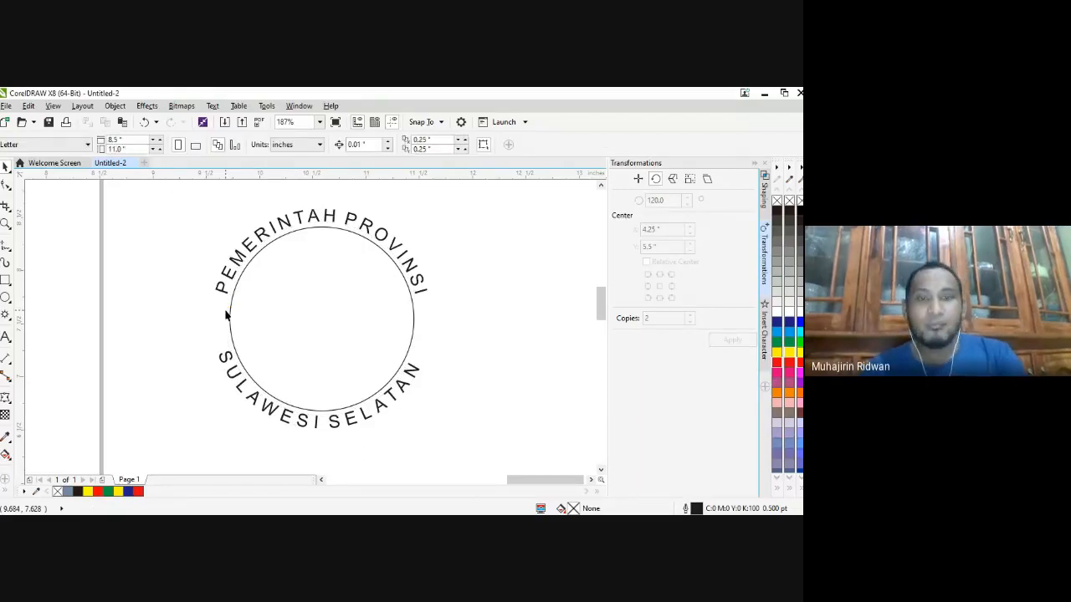
# - Shrink the remaining inner circle about its center to about 1.693 inches in diameter
pyautogui.click(271, 246)
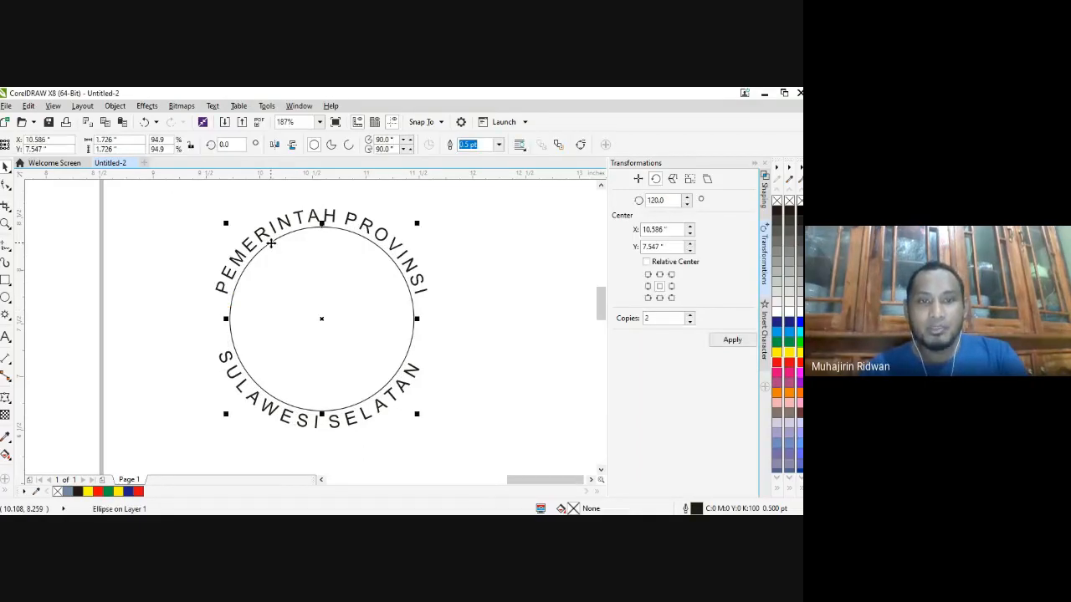
pyautogui.moveTo(226, 223); pyautogui.dragTo(228, 225)
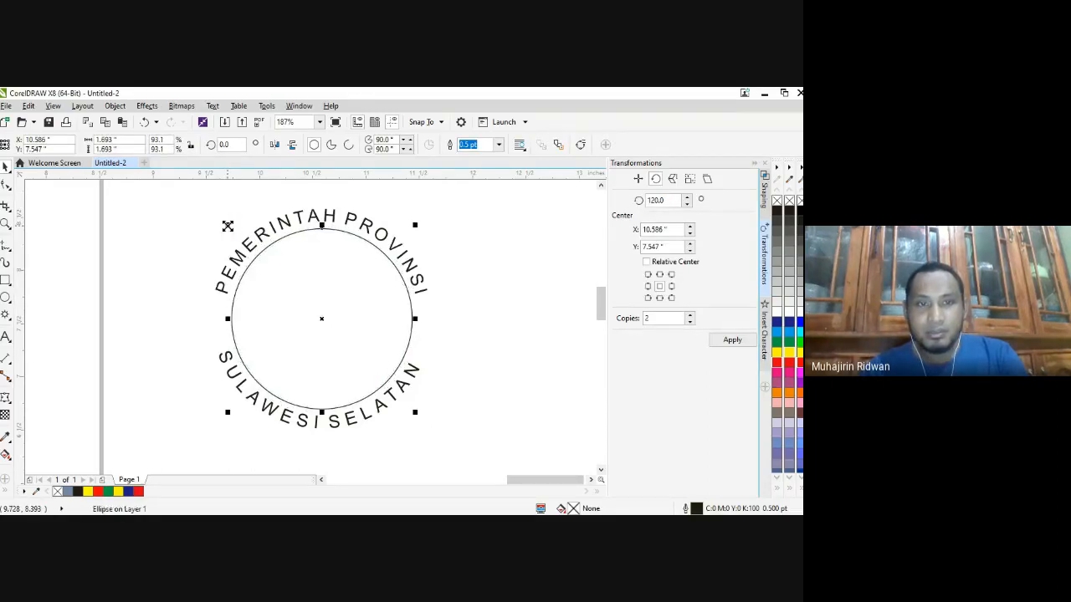
pyautogui.click(167, 287)
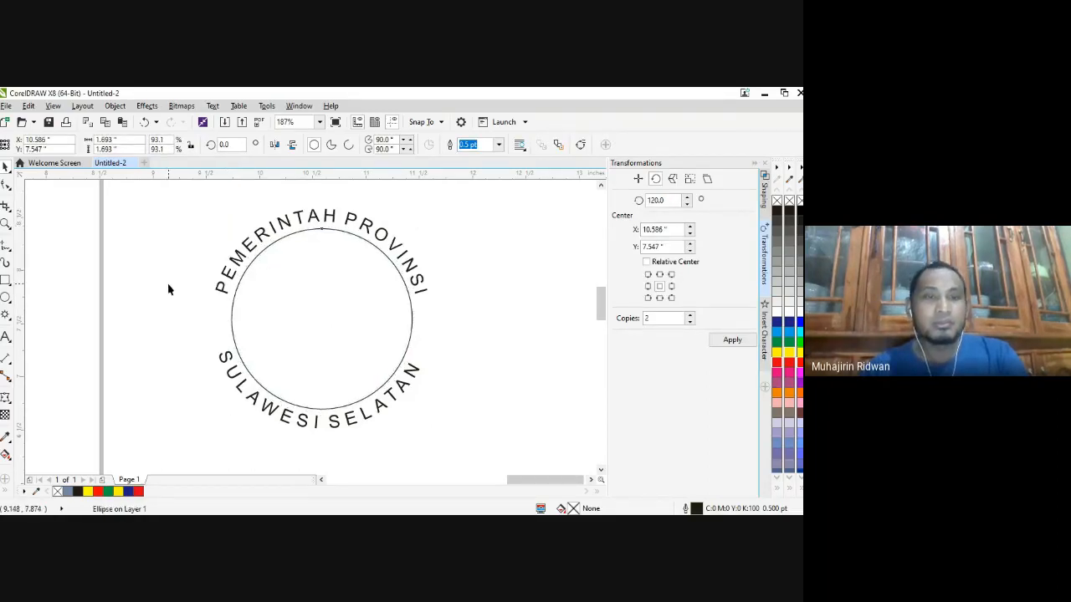
# - Add two larger concentric copies of the circle around the texts, the outermost about 2.285 inches in diameter
pyautogui.click(238, 289)
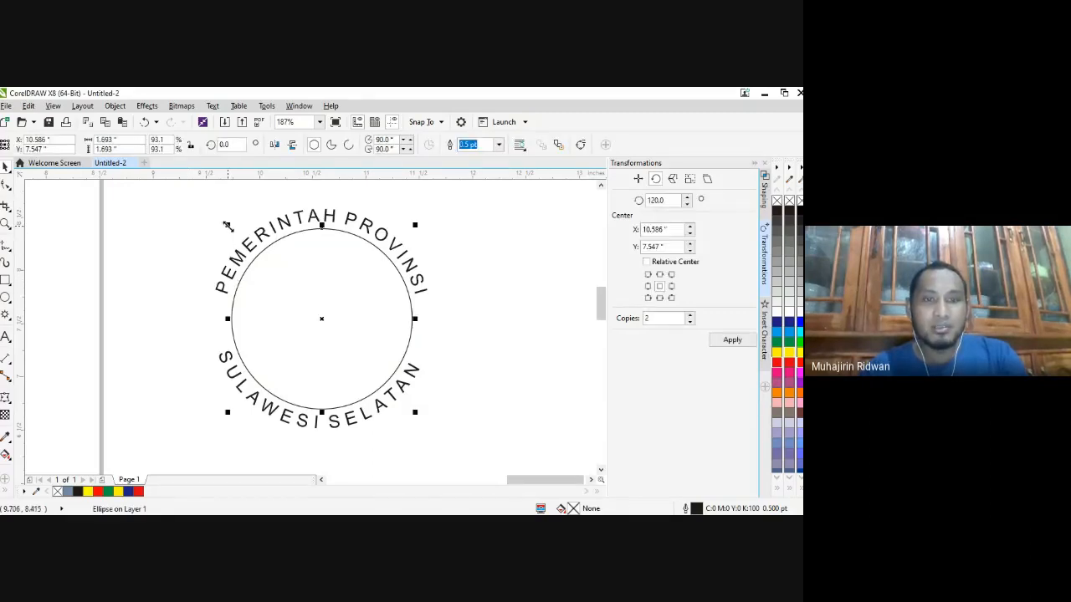
pyautogui.moveTo(226, 224); pyautogui.dragTo(201, 248)
pyautogui.click(170, 286)
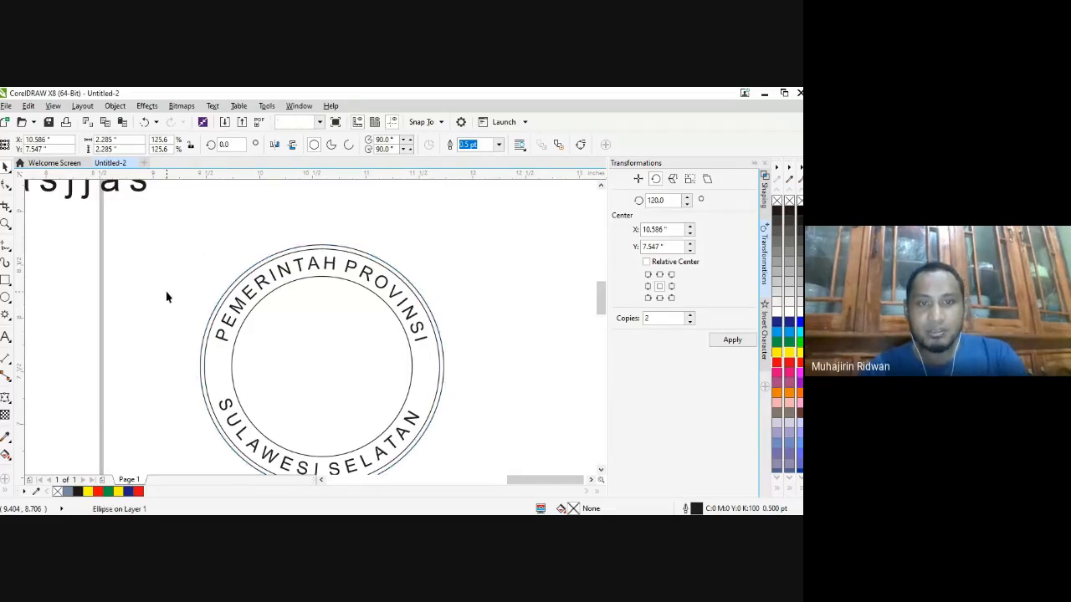
# - Draw a black-filled five-pointed star, about 0.117 by 0.111 inches, in the ring's left gap between the two texts
pyautogui.click(4, 318)
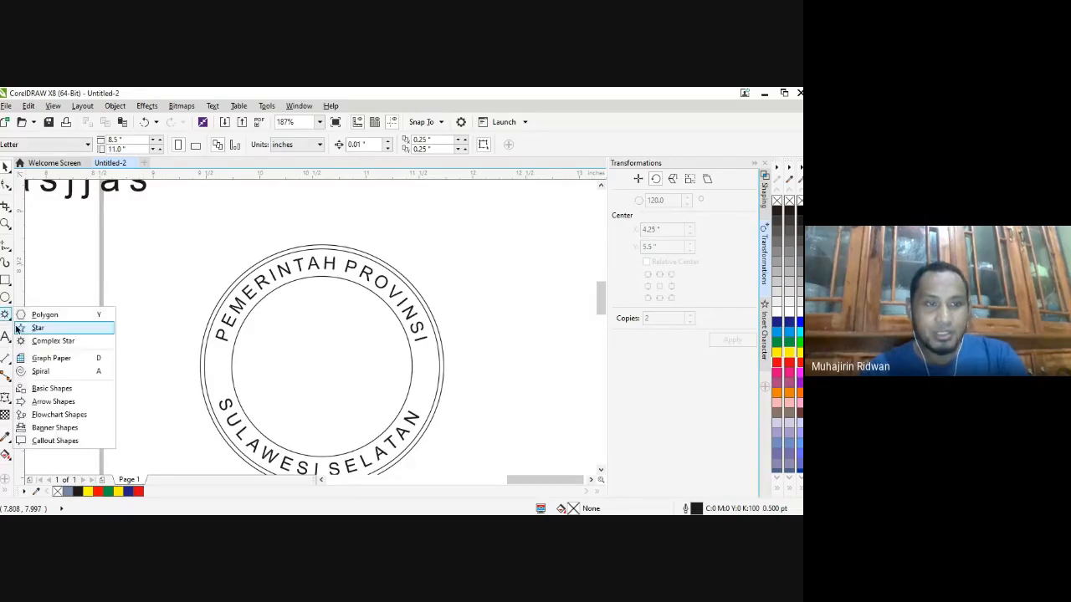
pyautogui.click(37, 328)
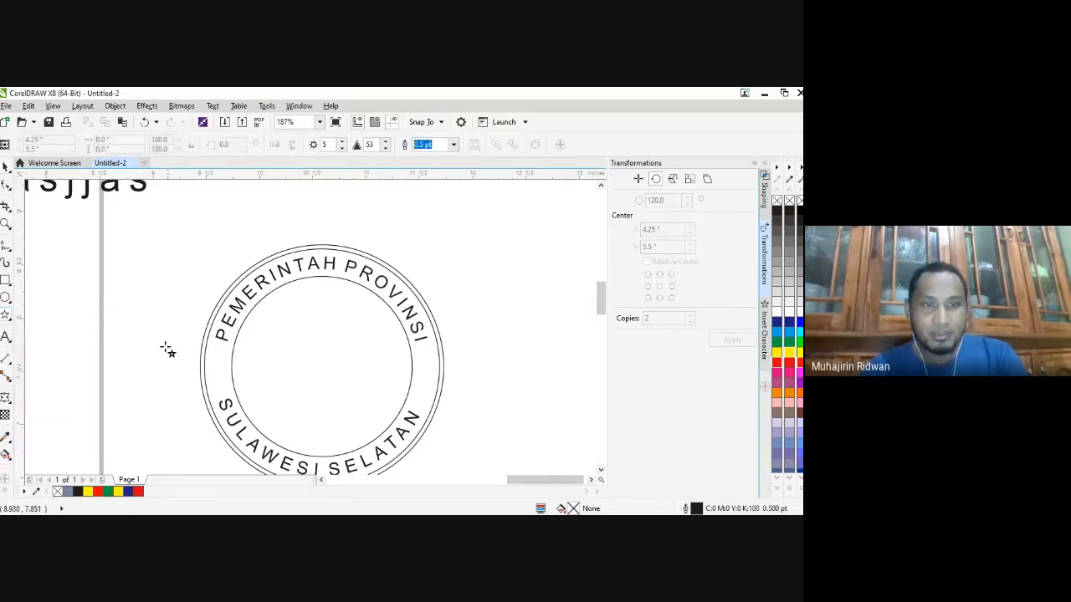
pyautogui.moveTo(214, 363); pyautogui.dragTo(226, 375)
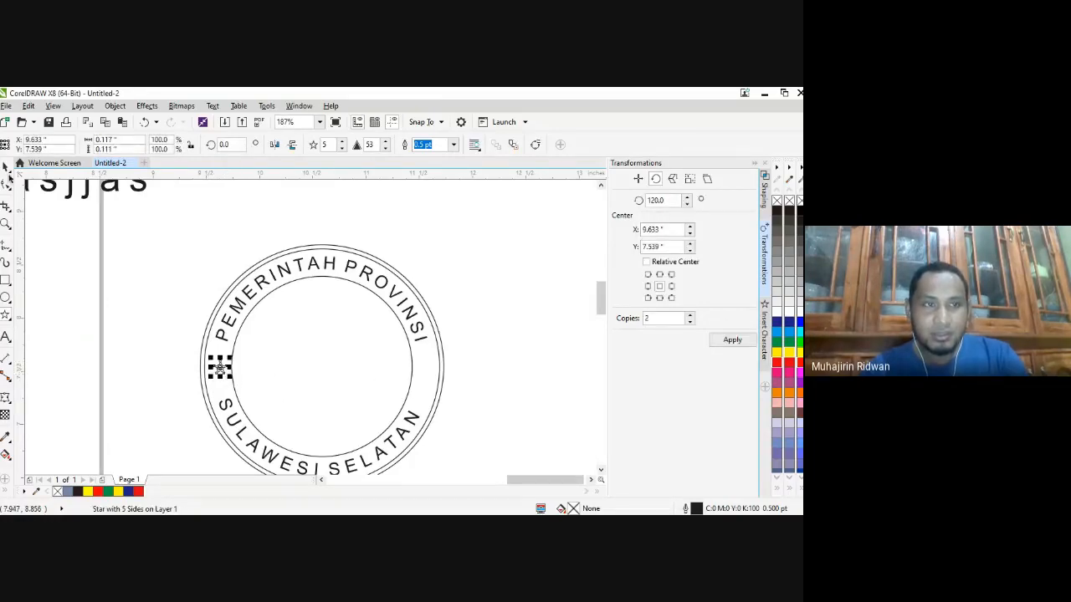
pyautogui.click(7, 167)
pyautogui.moveTo(220, 366); pyautogui.dragTo(216, 365)
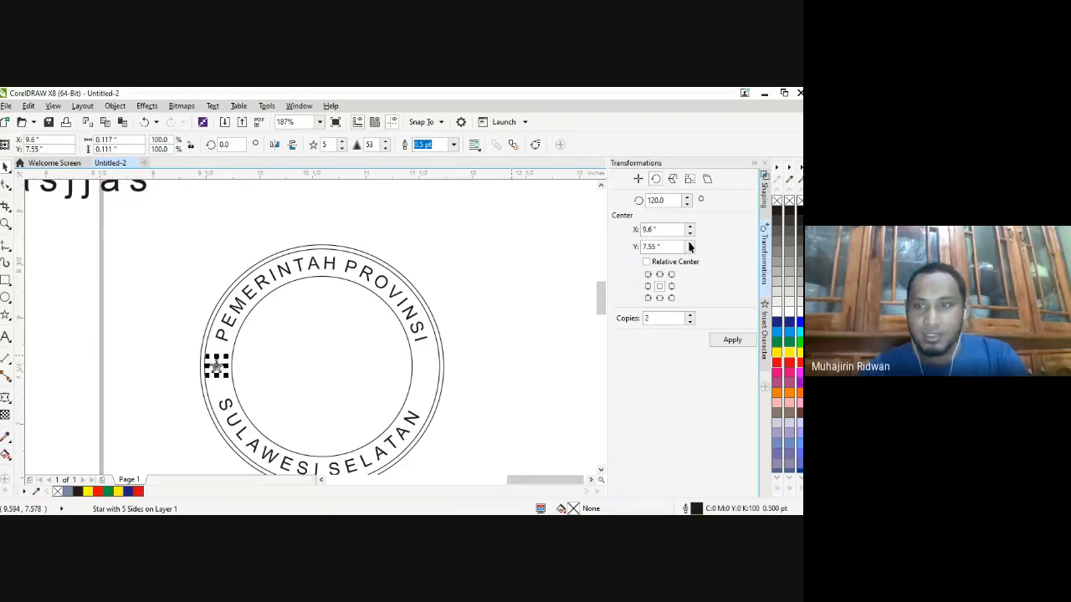
pyautogui.click(778, 212)
pyautogui.click(583, 244)
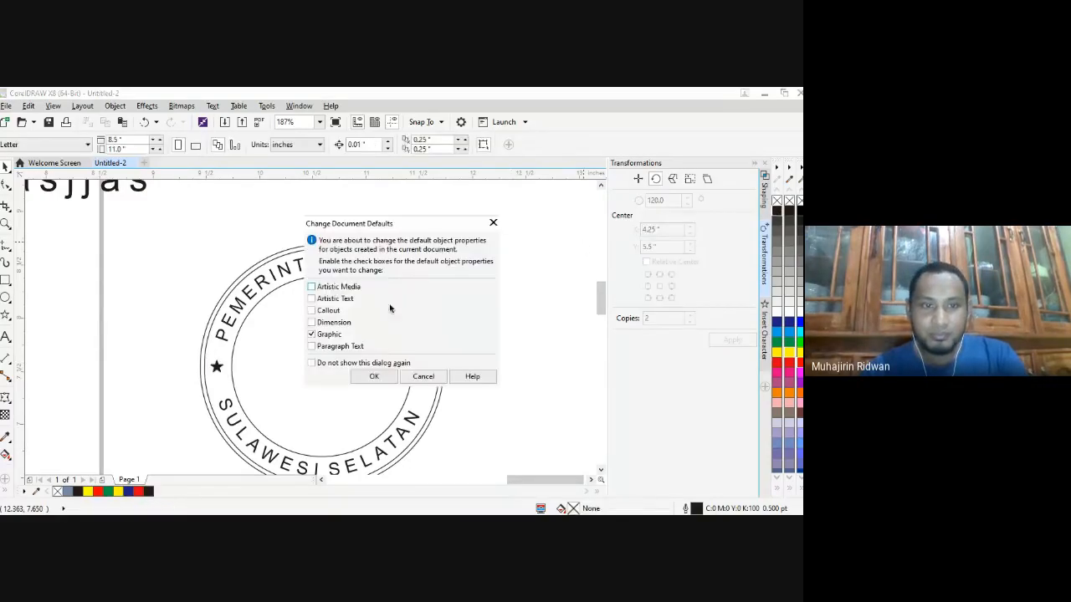
# - Place a copy of the black star in the ring's right gap between the two curved texts
pyautogui.click(421, 377)
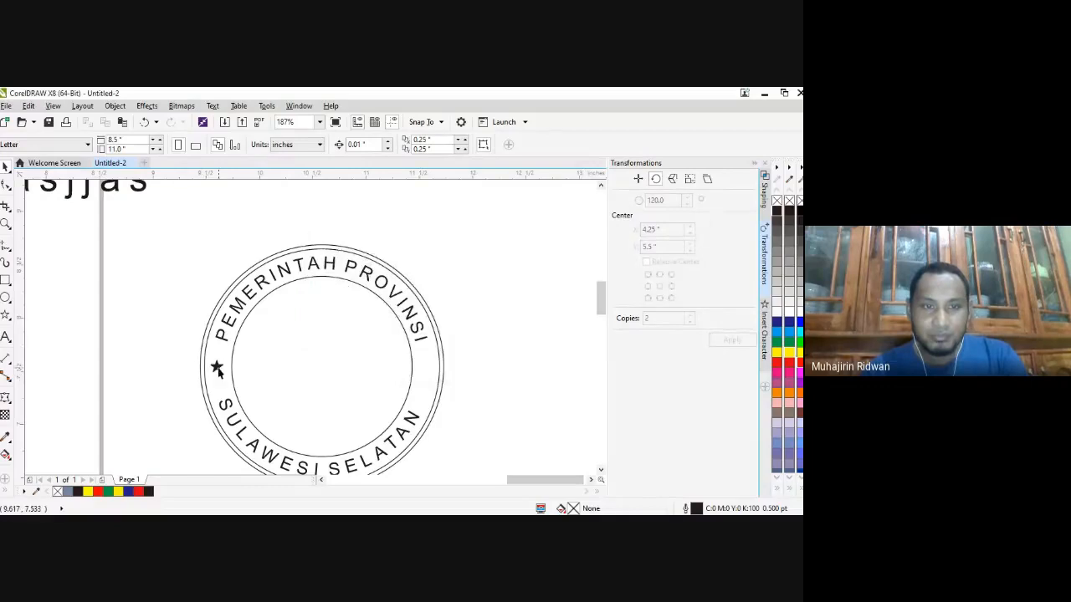
pyautogui.moveTo(217, 371); pyautogui.dragTo(425, 389)
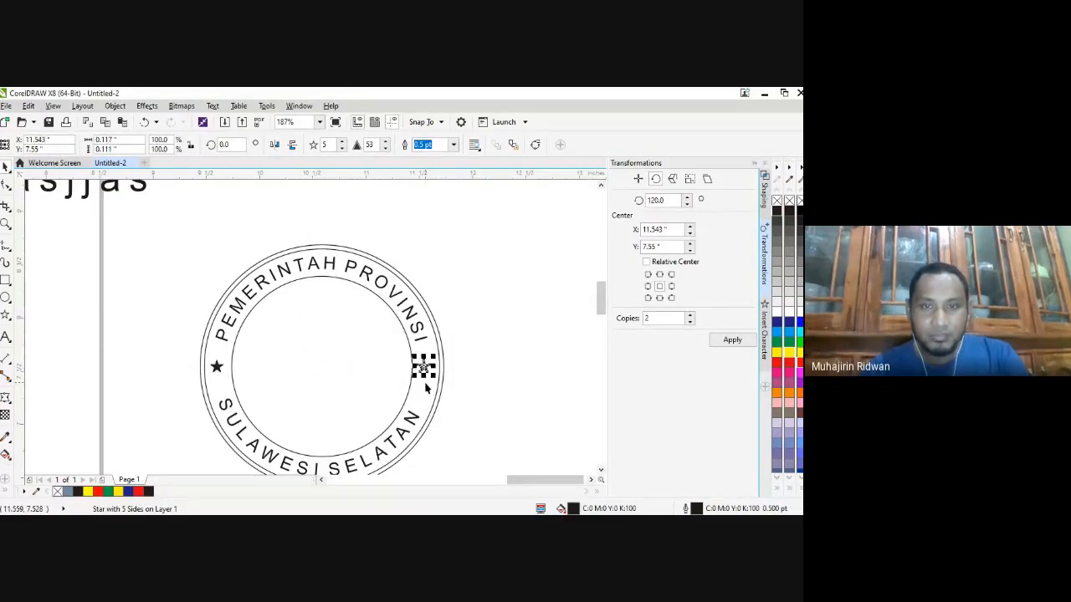
pyautogui.click(470, 387)
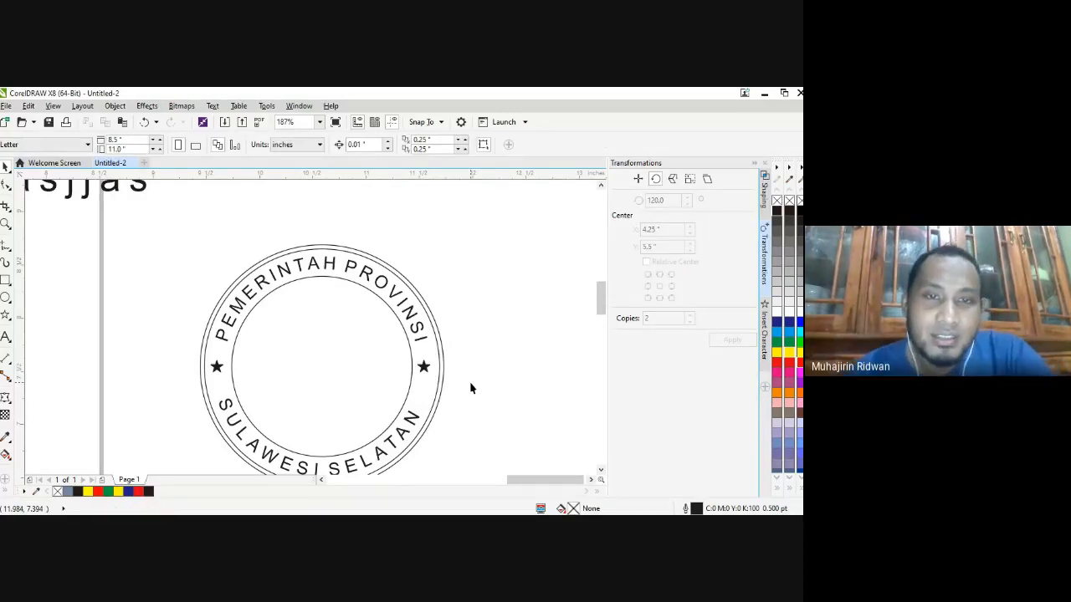
# - Draw a horizontal rectangle about 1.781 by 0.687 inches across the middle of the inner circle, extending slightly past both its sides
pyautogui.click(6, 278)
pyautogui.moveTo(230, 327); pyautogui.dragTo(421, 404)
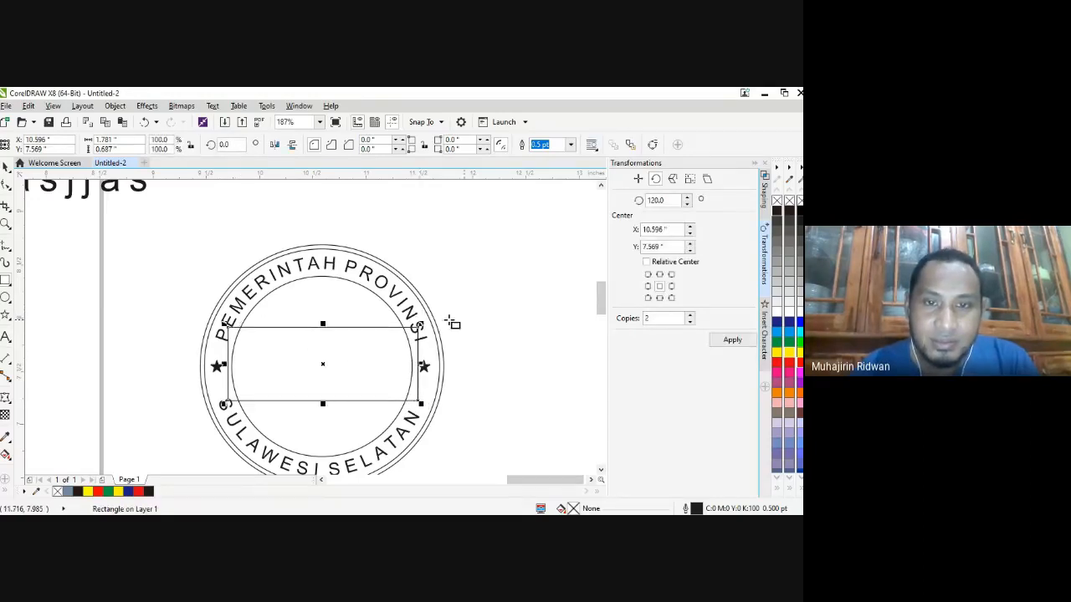
pyautogui.click(5, 166)
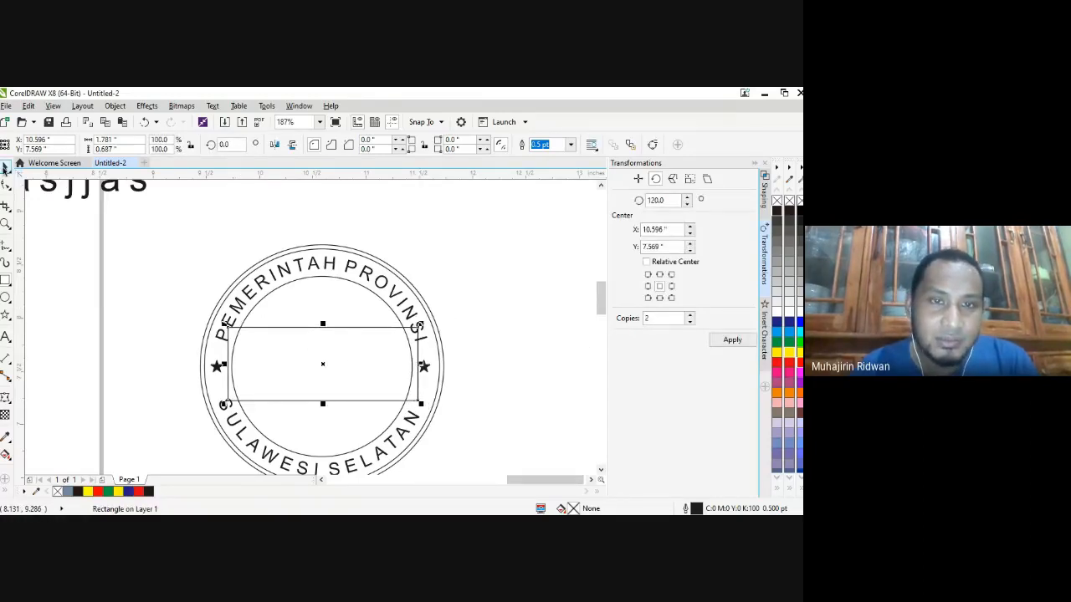
# - Align the rectangle's center horizontally and vertically with the center of the concentric circles
pyautogui.click(294, 350)
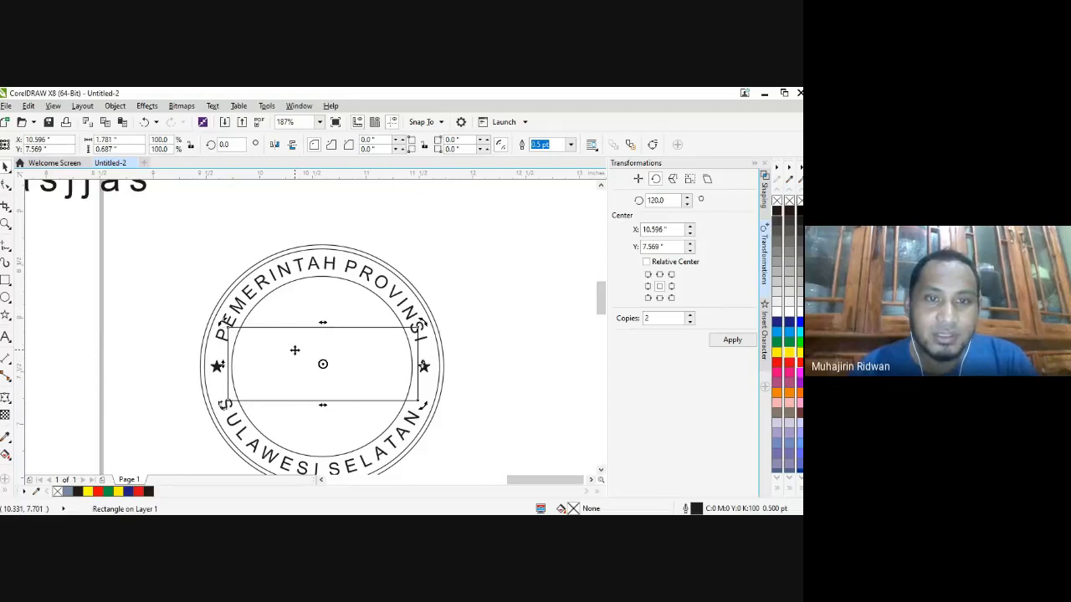
pyautogui.keyDown('shift'); pyautogui.click(297, 301); pyautogui.keyUp('shift')
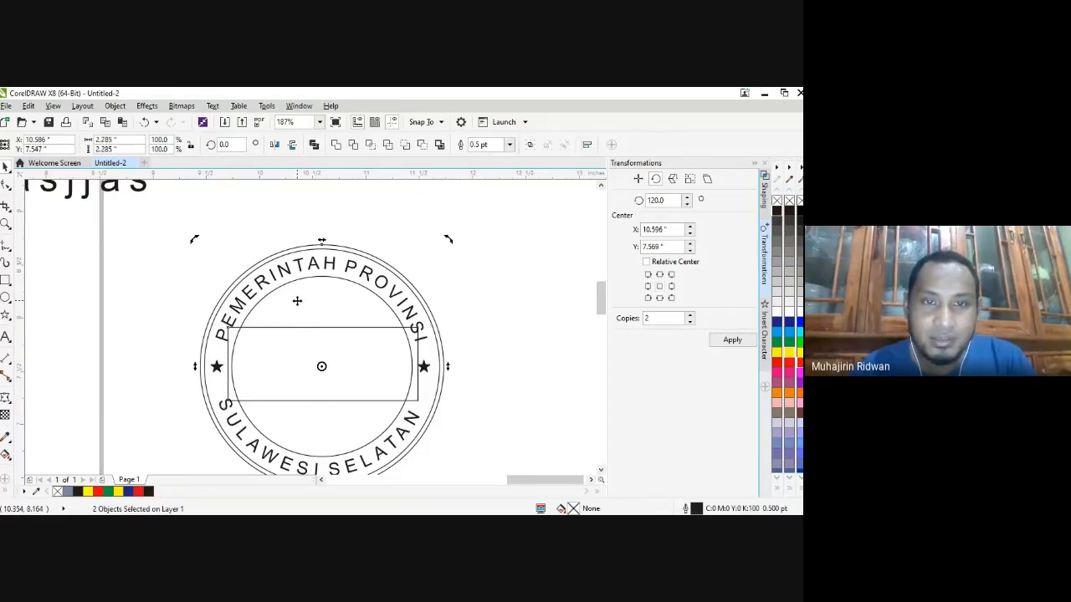
pyautogui.click(292, 356)
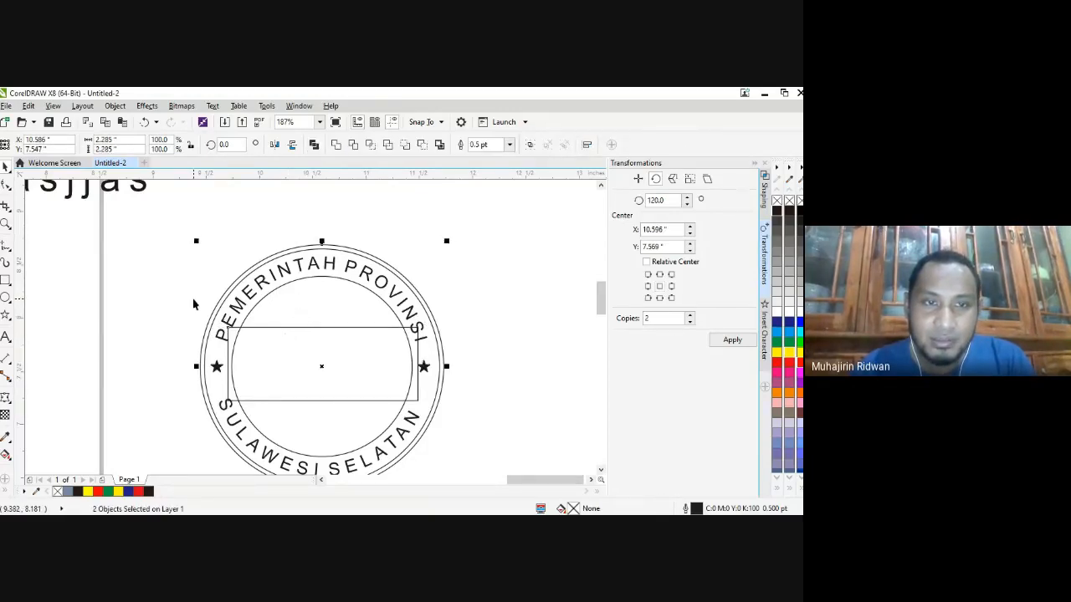
pyautogui.click(247, 365)
pyautogui.click(251, 365)
pyautogui.keyDown('shift'); pyautogui.click(320, 293); pyautogui.keyUp('shift')
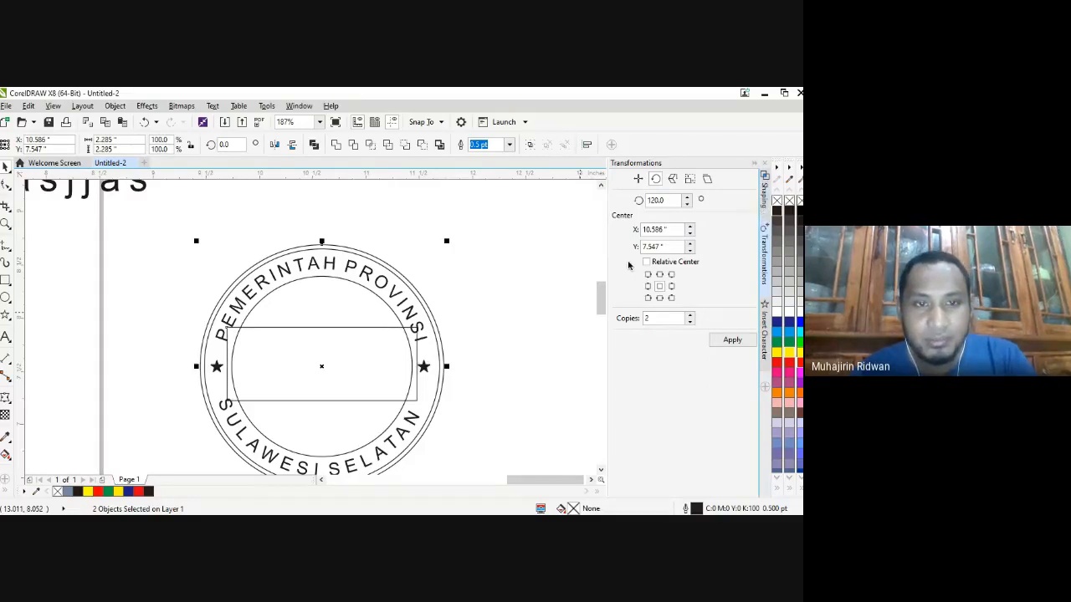
pyautogui.click(121, 265)
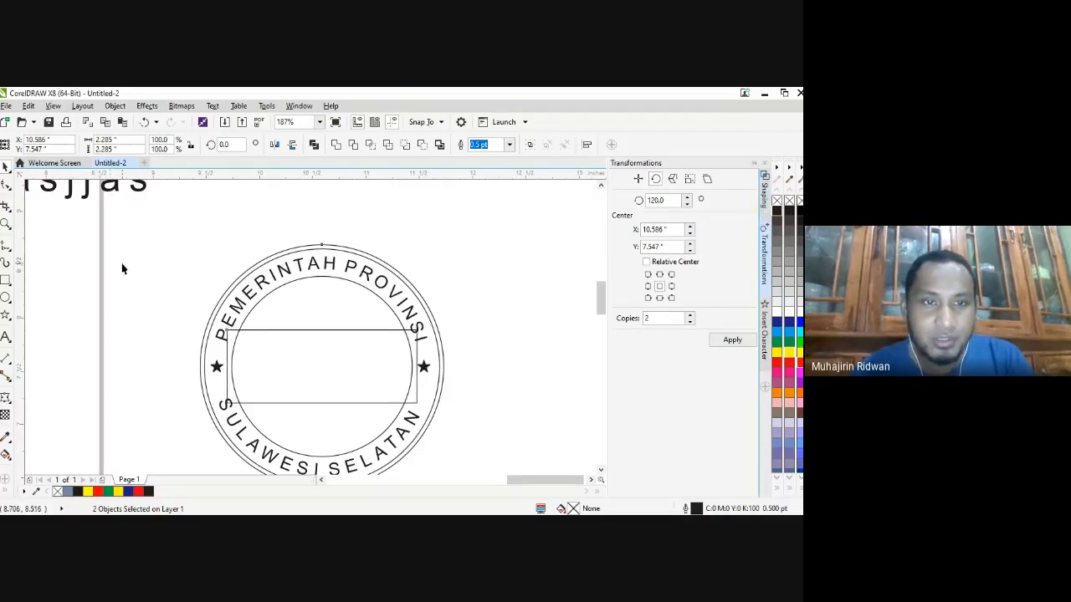
# - Intersect the rectangle with the inner circle, leaving the original target object, so the band ends at the circle's edge
pyautogui.click(266, 335)
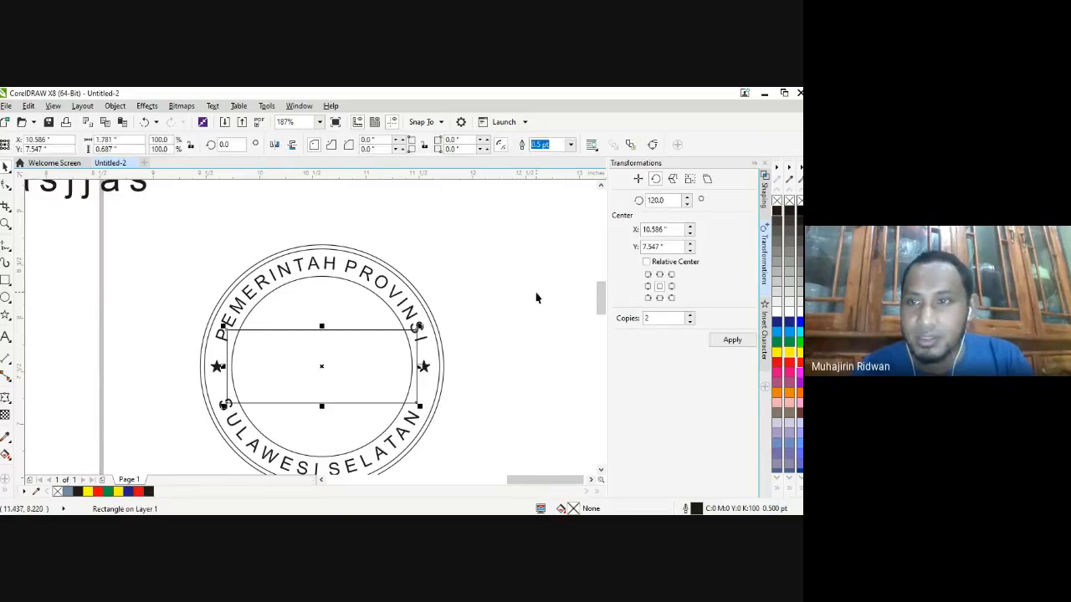
pyautogui.click(764, 197)
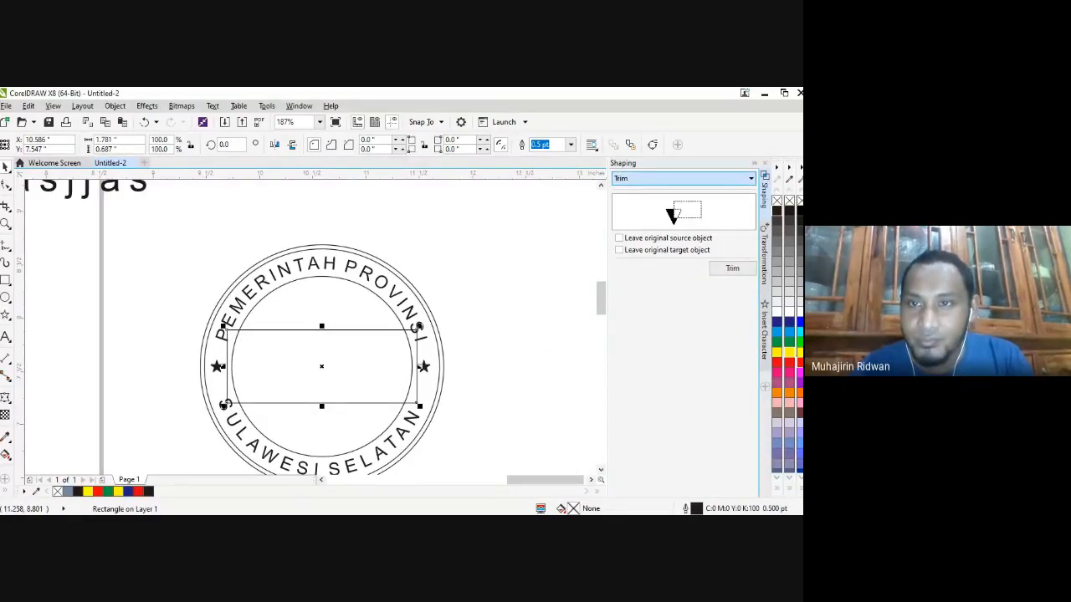
pyautogui.click(638, 210)
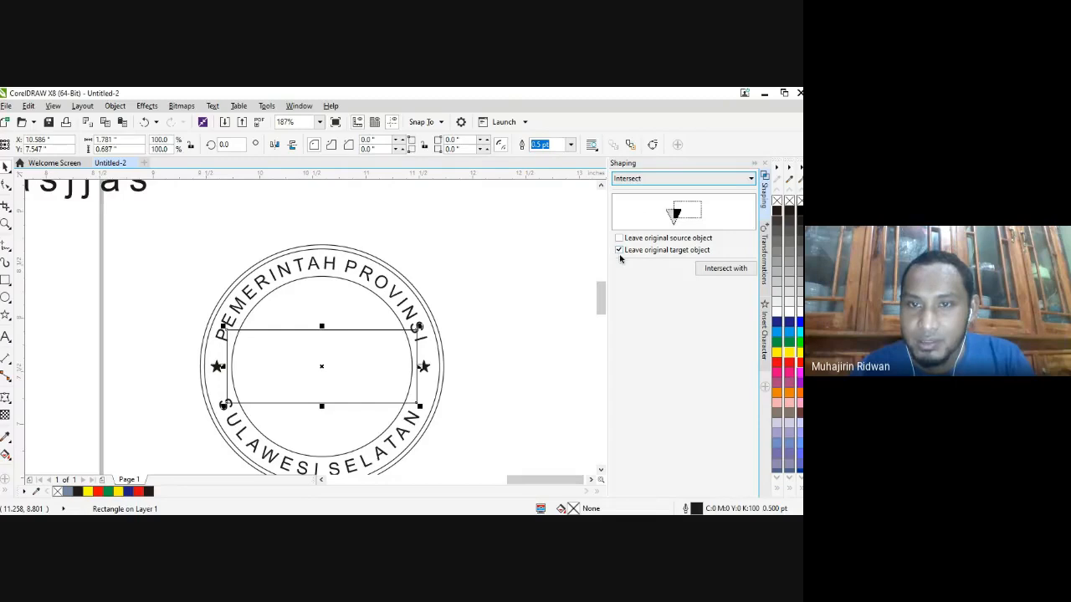
pyautogui.click(700, 268)
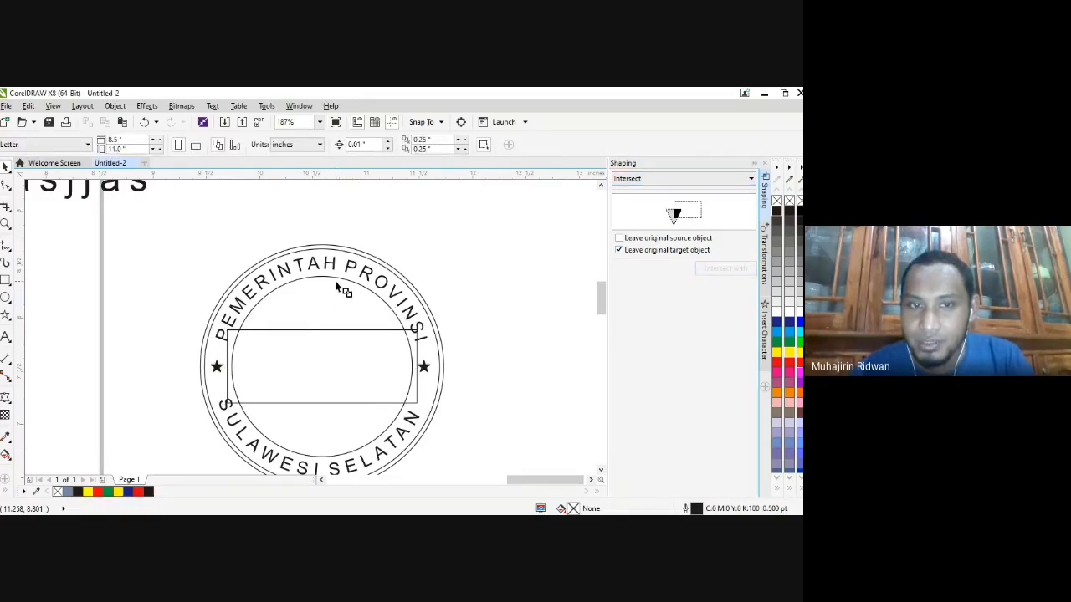
pyautogui.click(347, 332)
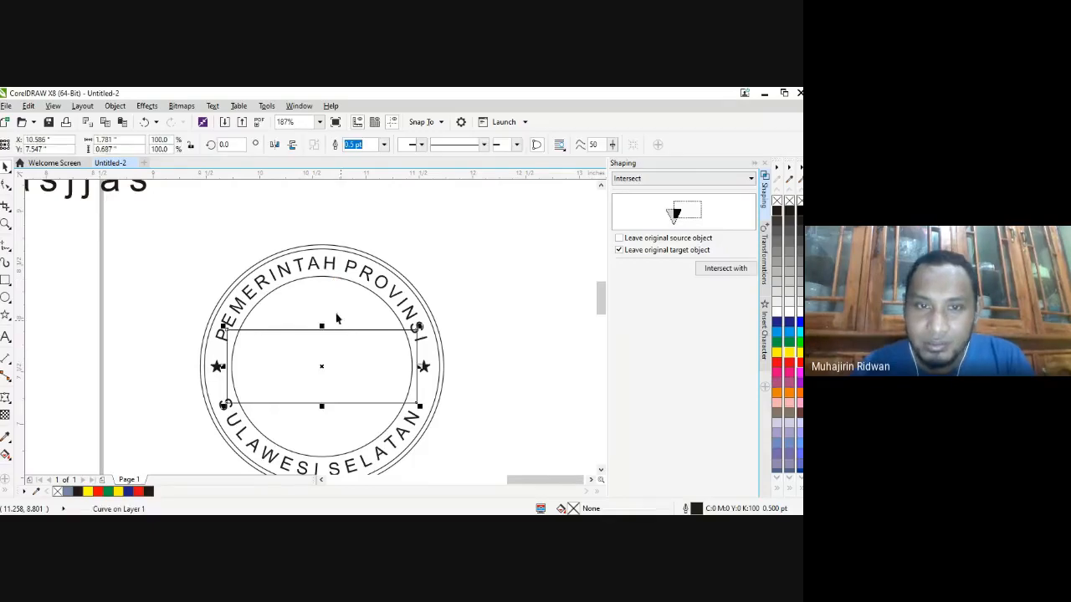
pyautogui.click(499, 379)
pyautogui.click(365, 350)
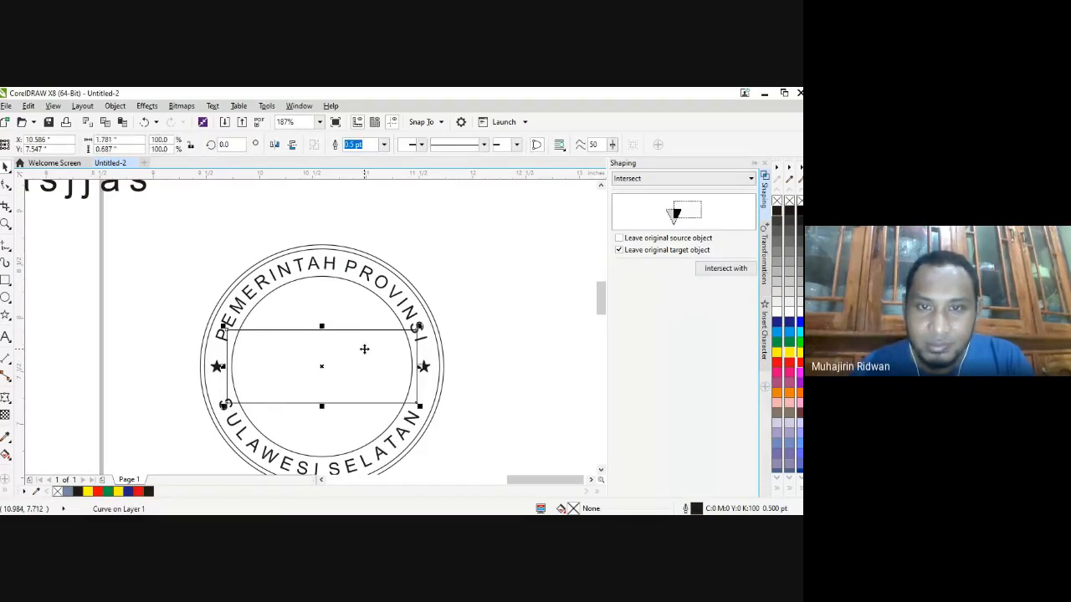
pyautogui.click(718, 267)
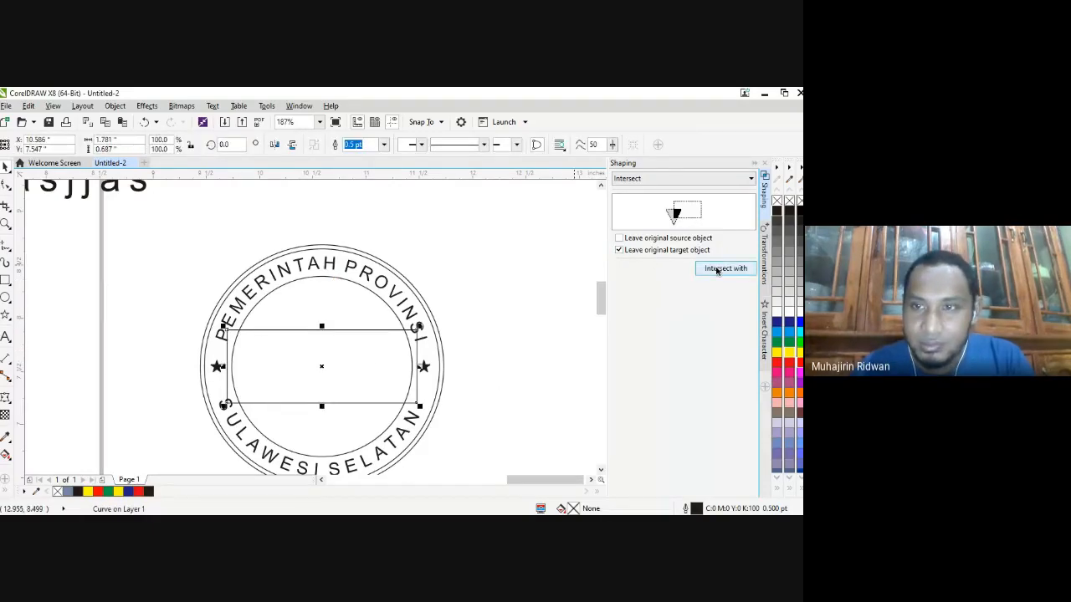
pyautogui.click(336, 281)
pyautogui.click(547, 272)
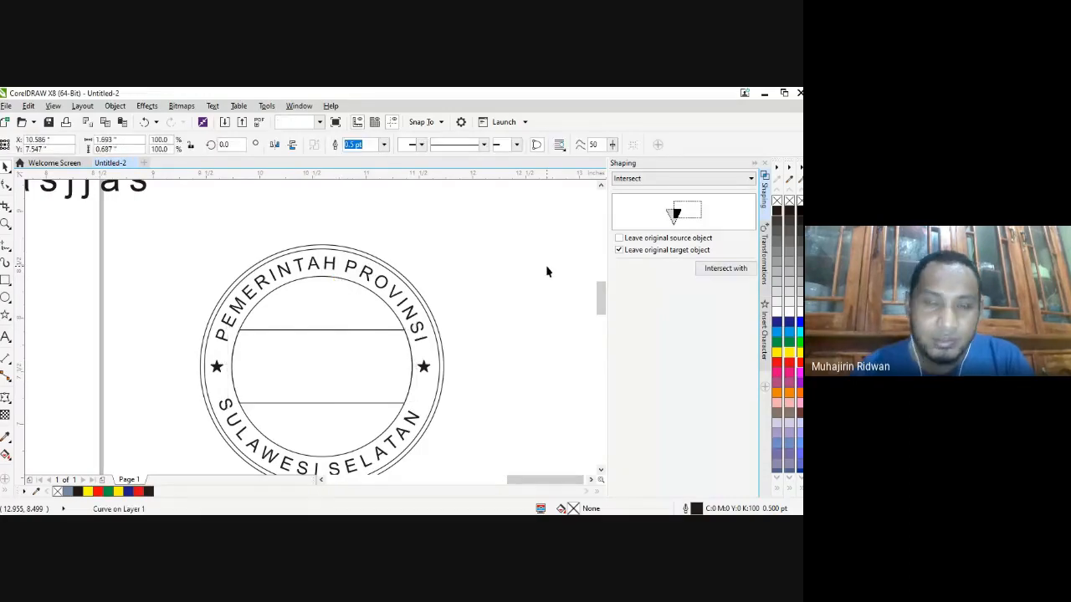
pyautogui.click(262, 351)
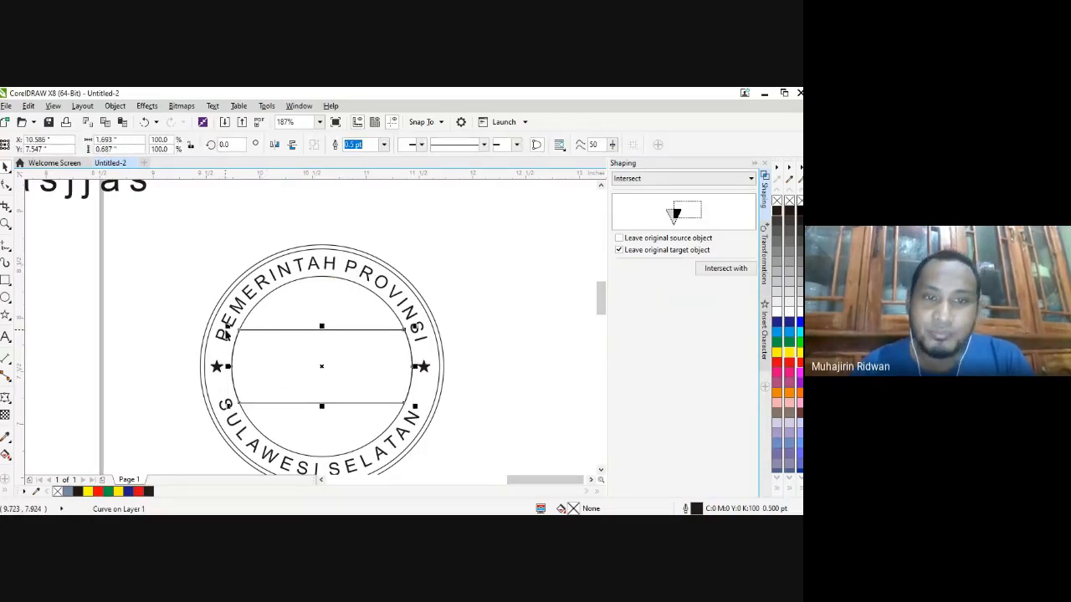
pyautogui.click(394, 354)
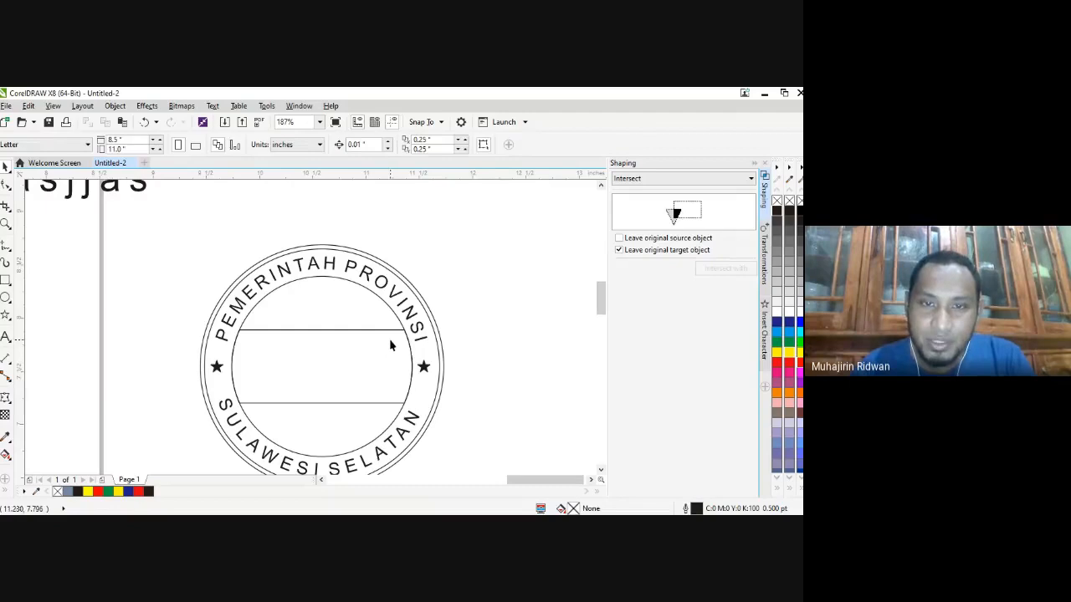
pyautogui.click(390, 345)
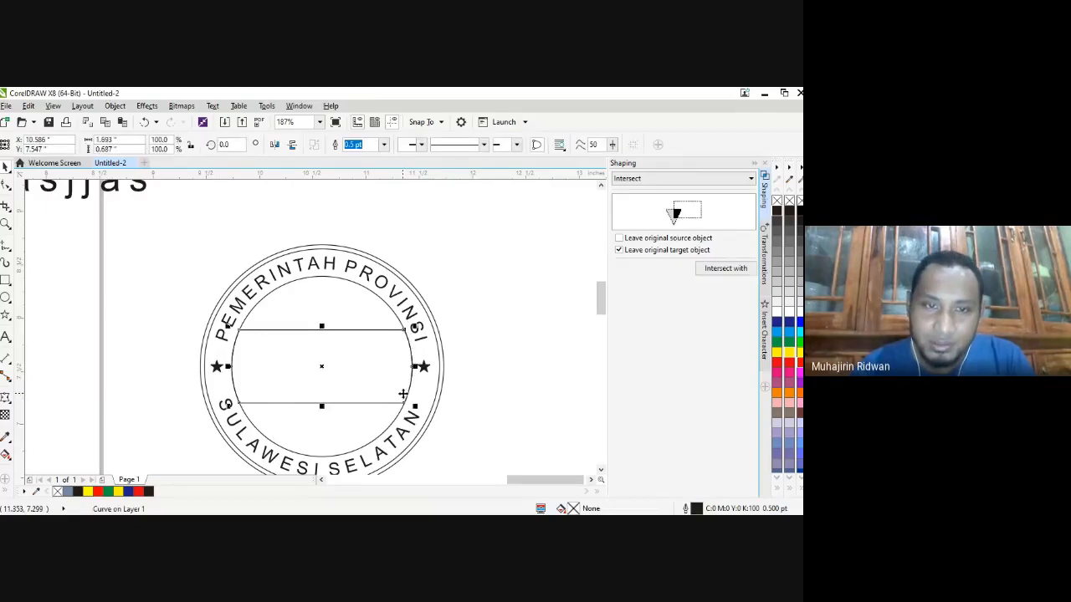
pyautogui.click(477, 184)
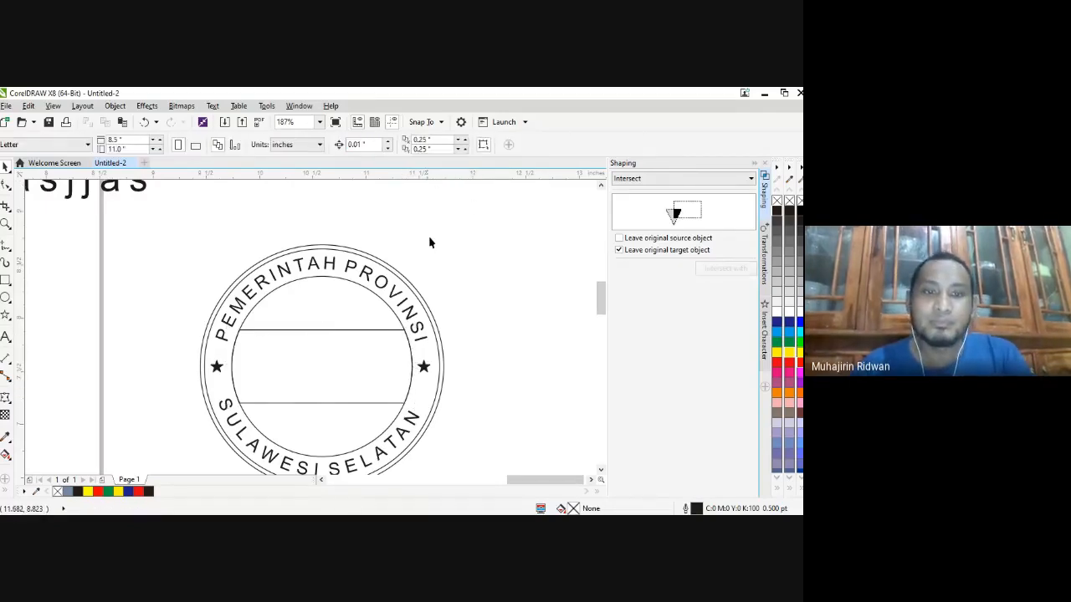
pyautogui.click(339, 358)
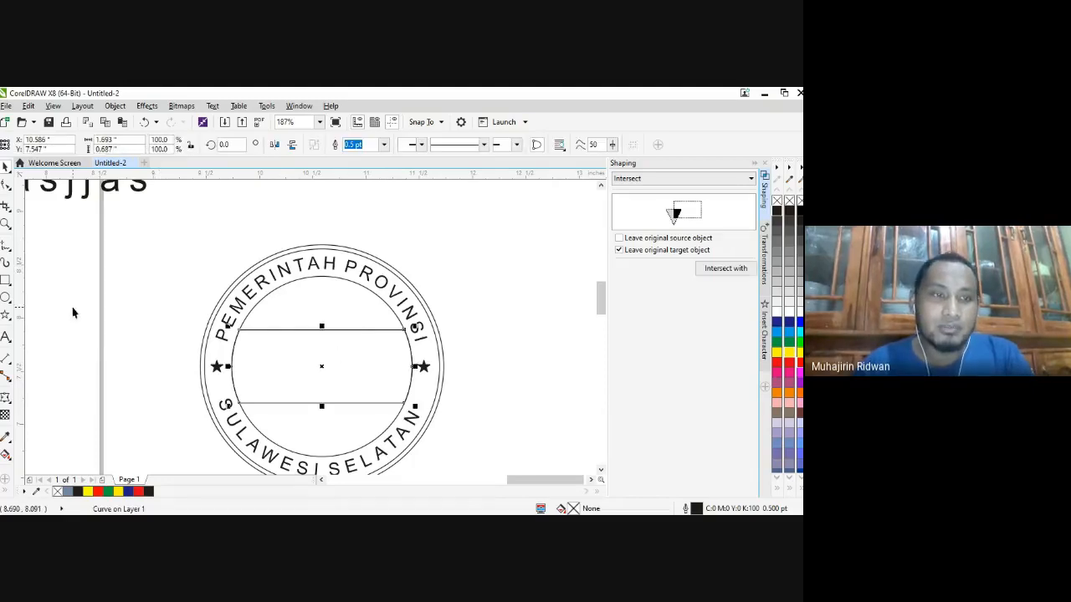
# - Add the artistic text "DISDIK" in 24 pt Arial inside the upper part of the inner circle
pyautogui.click(5, 336)
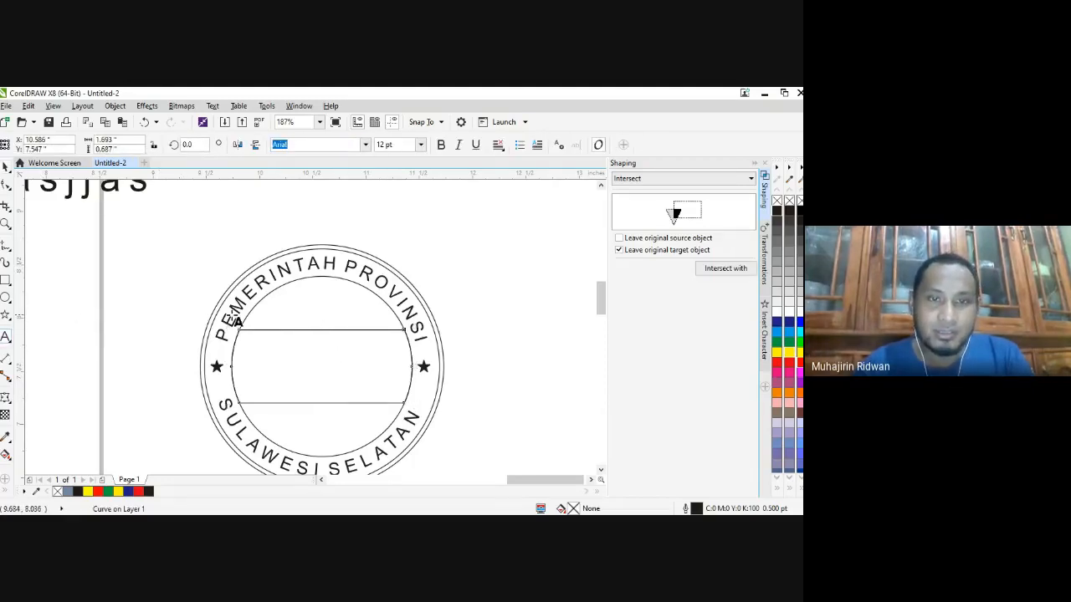
pyautogui.click(273, 308)
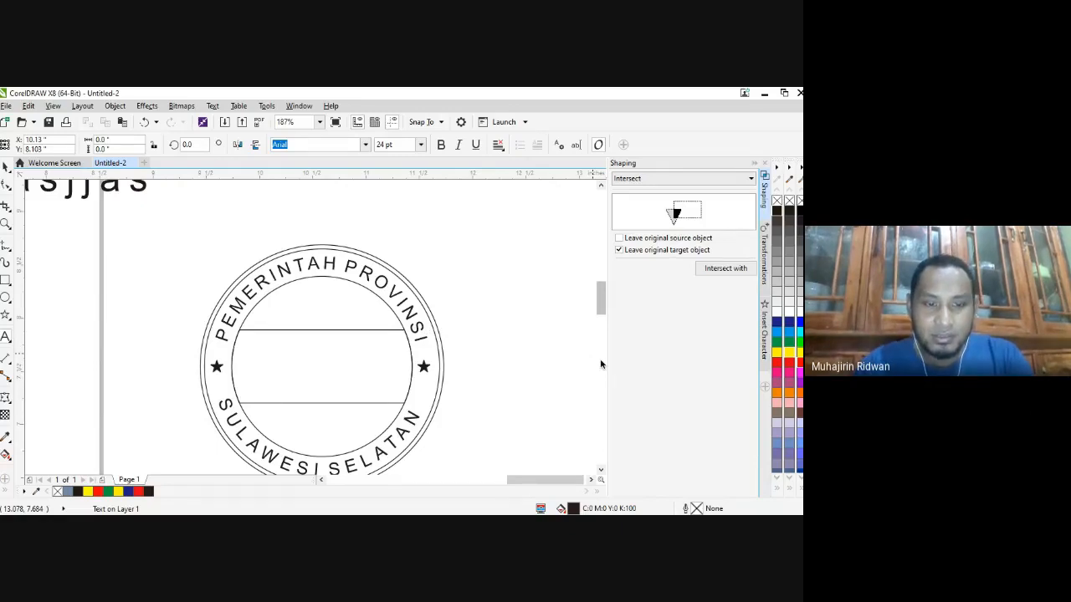
pyautogui.write('di')
pyautogui.press('BackSpace')
pyautogui.press('BackSpace')
pyautogui.write('D')
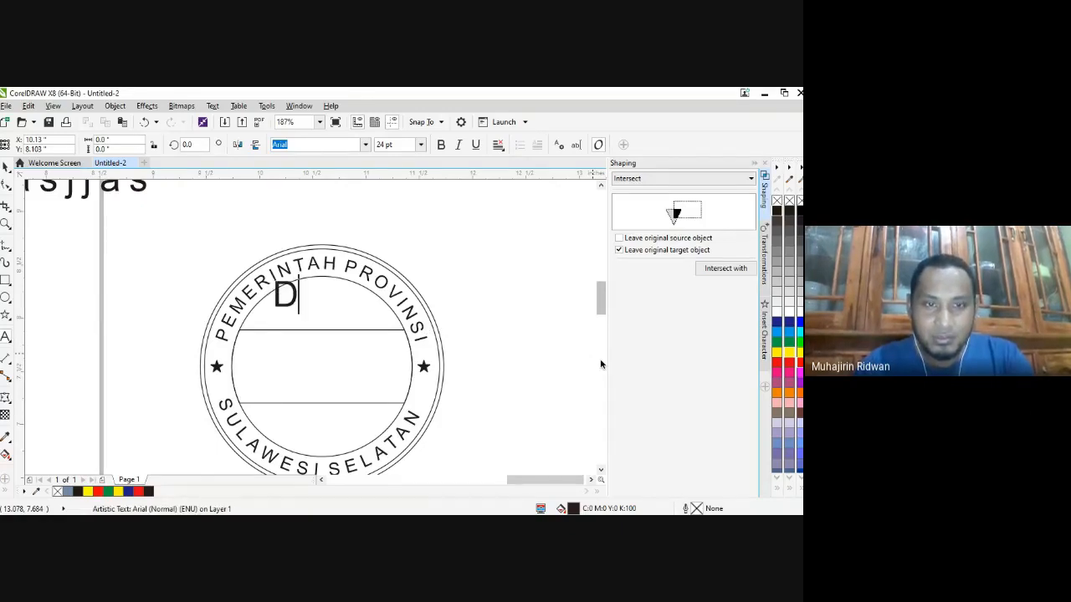
pyautogui.write('IS')
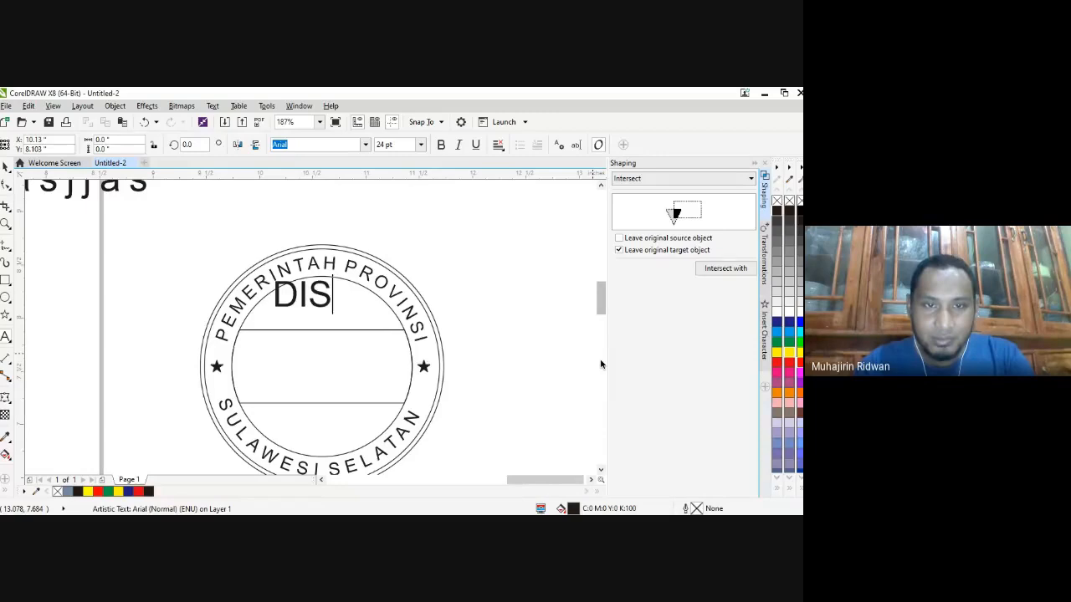
pyautogui.write('DIK')
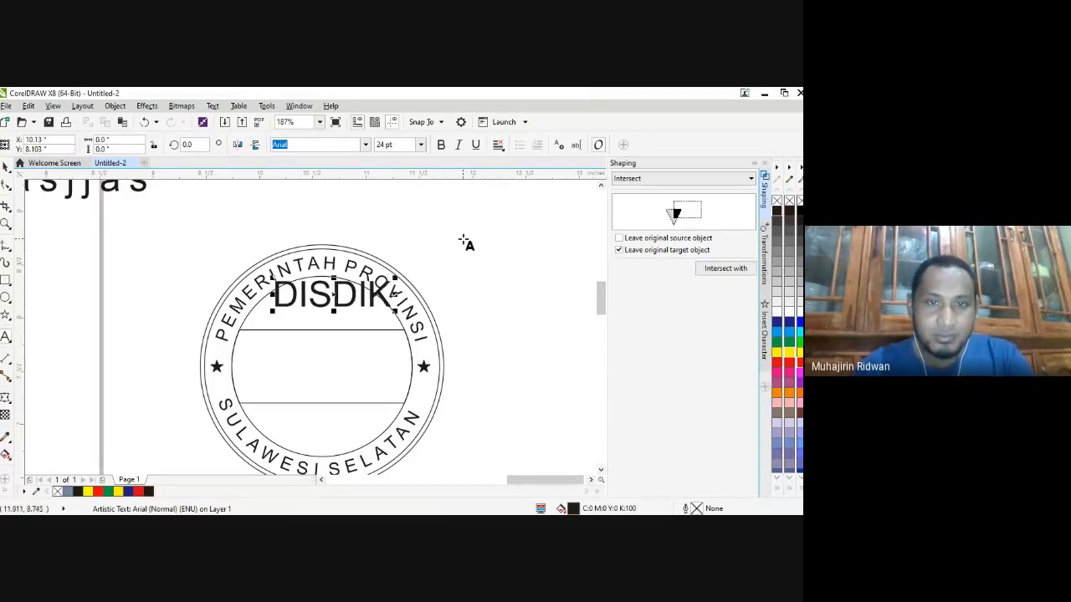
# - Move the DISDIK text down into the middle band between the two horizontal lines
pyautogui.click(5, 167)
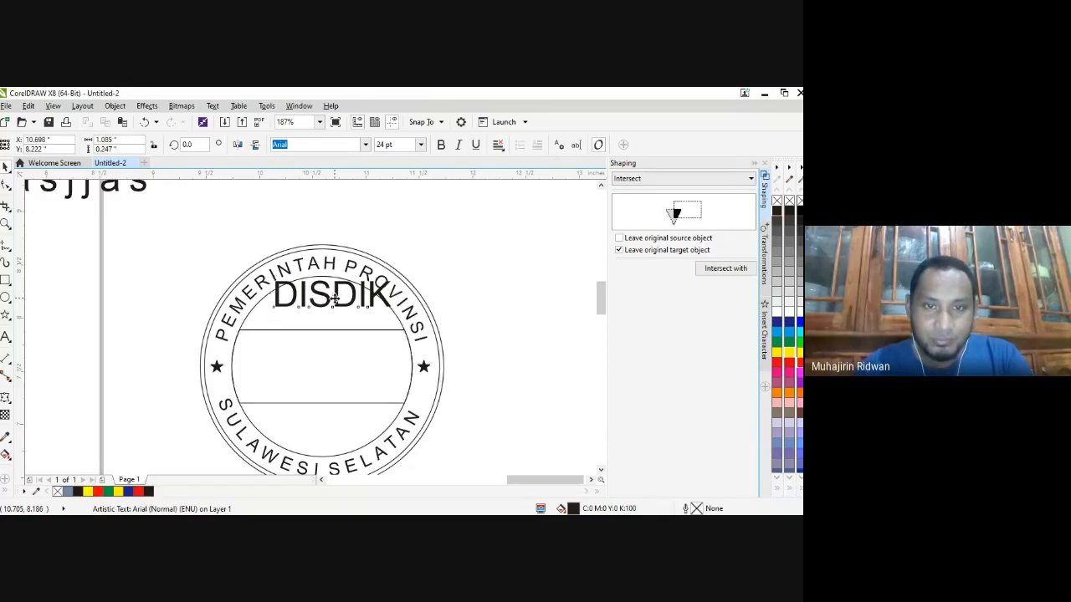
pyautogui.moveTo(334, 298); pyautogui.dragTo(309, 358)
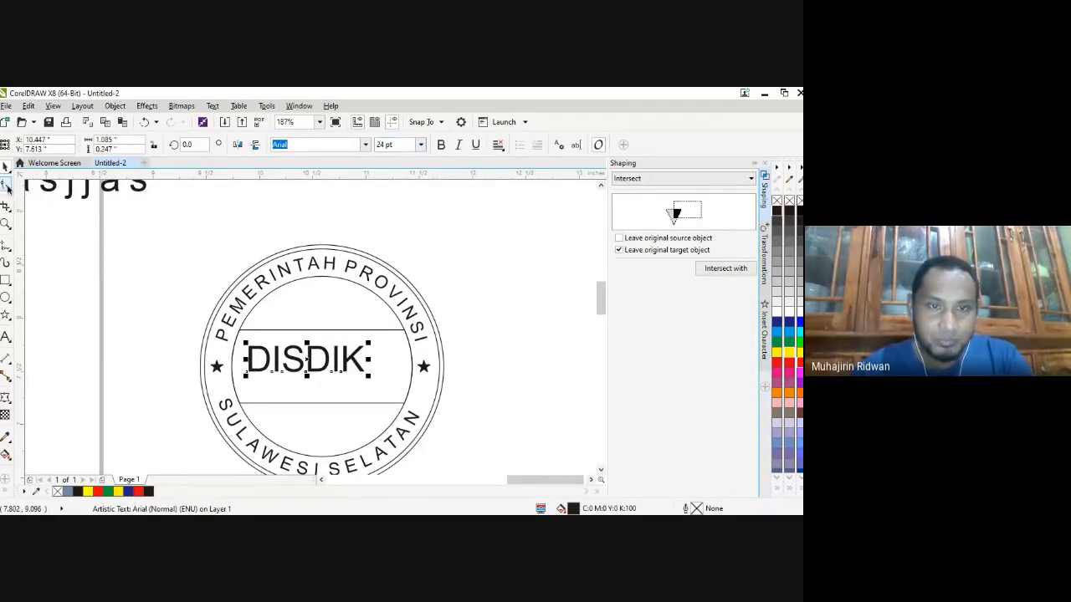
pyautogui.click(274, 358)
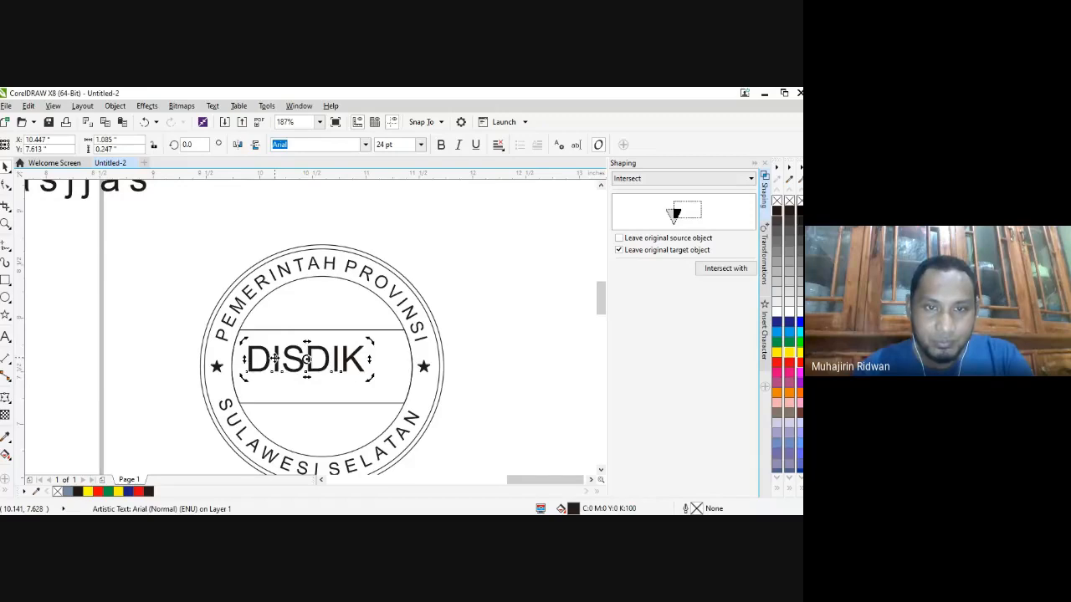
pyautogui.click(275, 358)
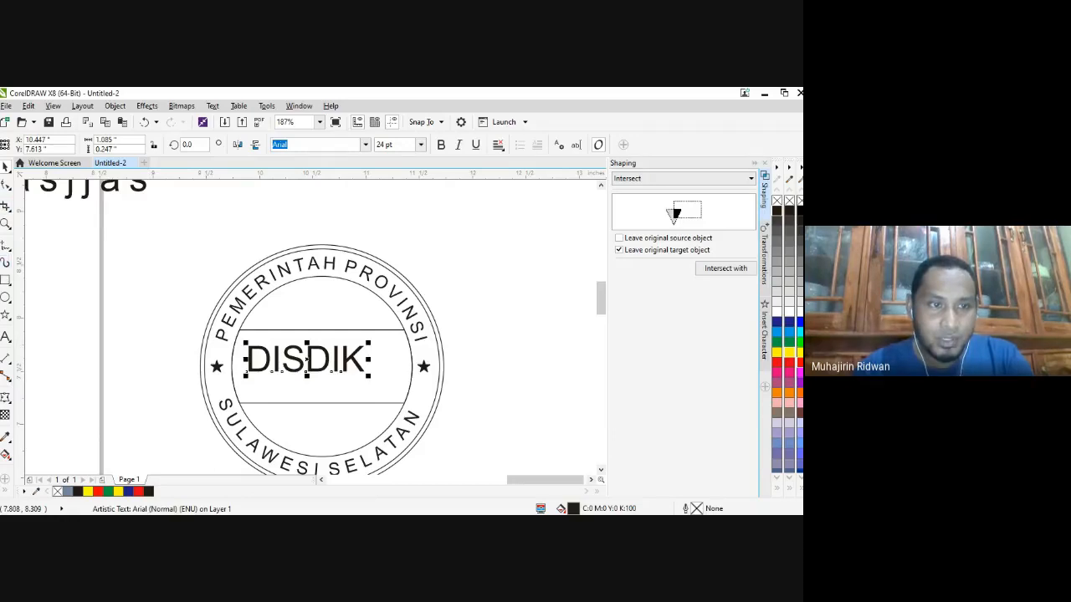
# - Replace the DISDIK text in the emblem's middle band with "DINAS PENDIDIKAN"
pyautogui.click(4, 339)
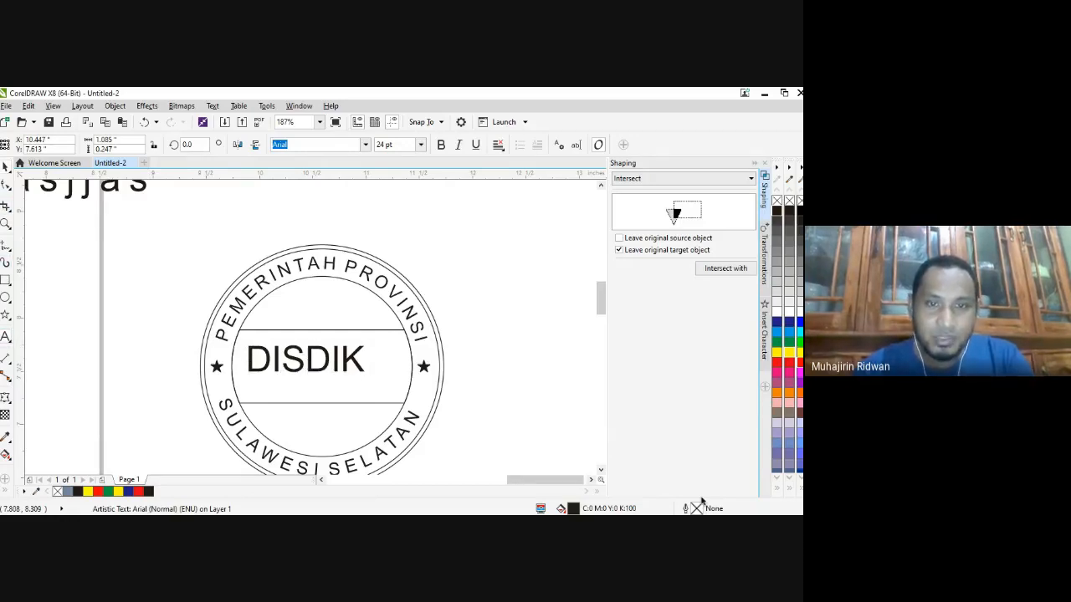
pyautogui.press('BackSpace')
pyautogui.press('BackSpace')
pyautogui.press('BackSpace')
pyautogui.press('BackSpace')
pyautogui.press('BackSpace')
pyautogui.press('BackSpace')
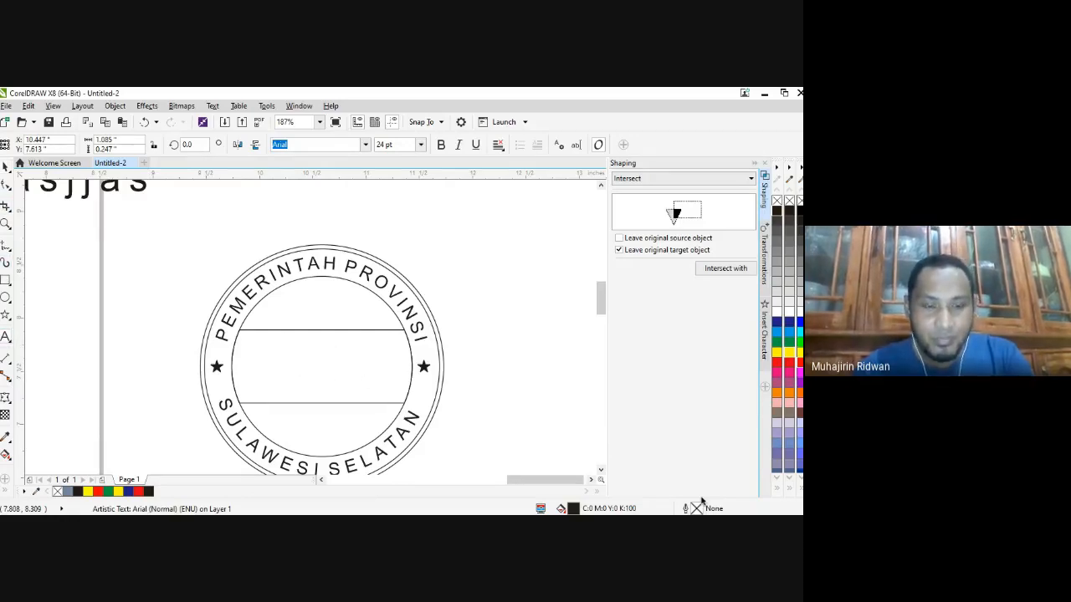
pyautogui.write('DINA')
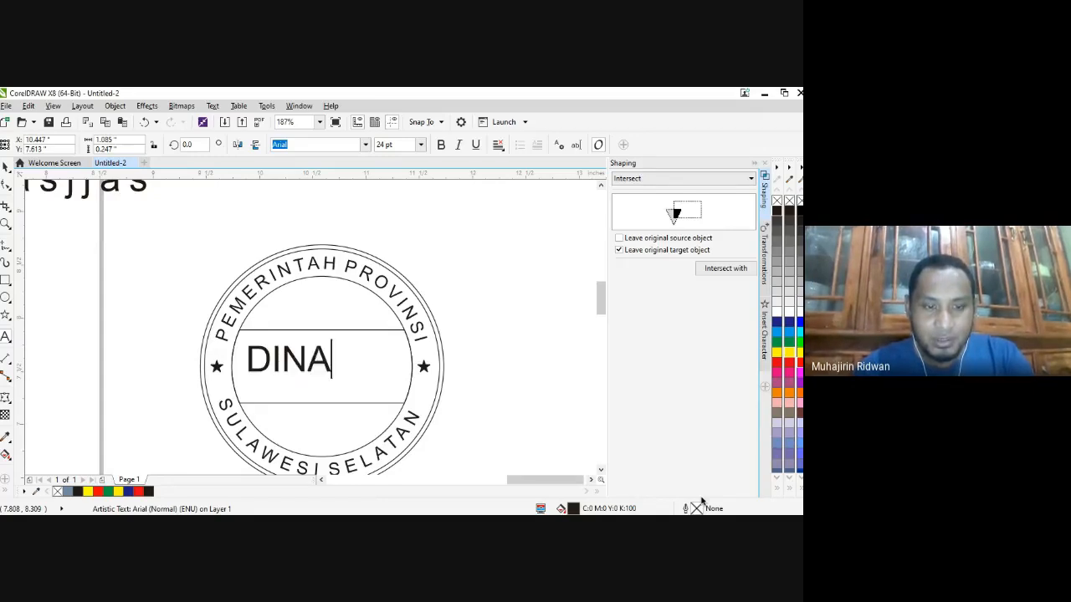
pyautogui.write('S PEND')
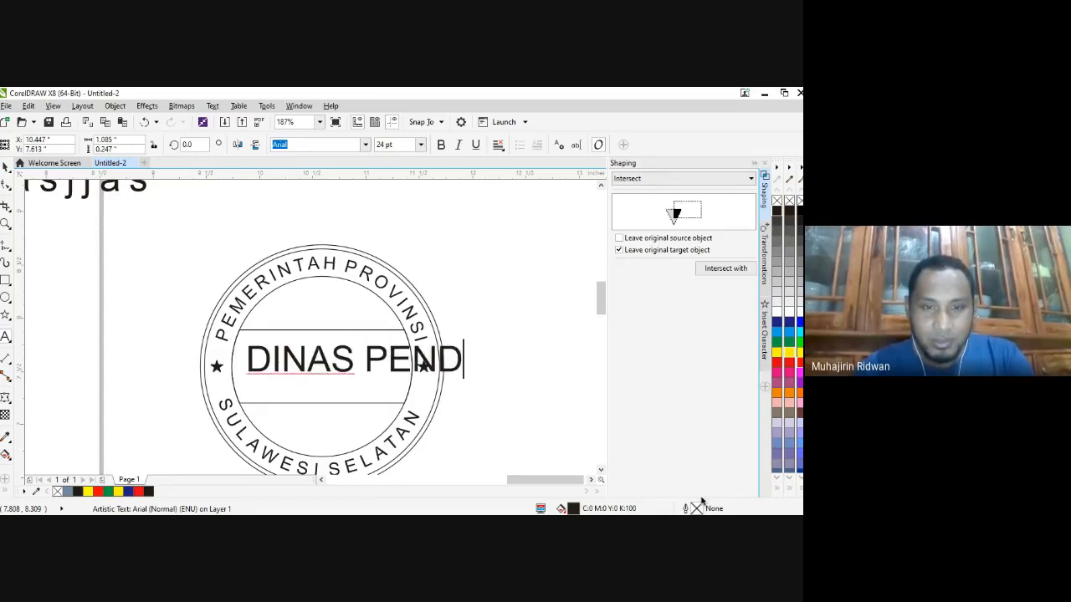
pyautogui.write('IDIKAN')
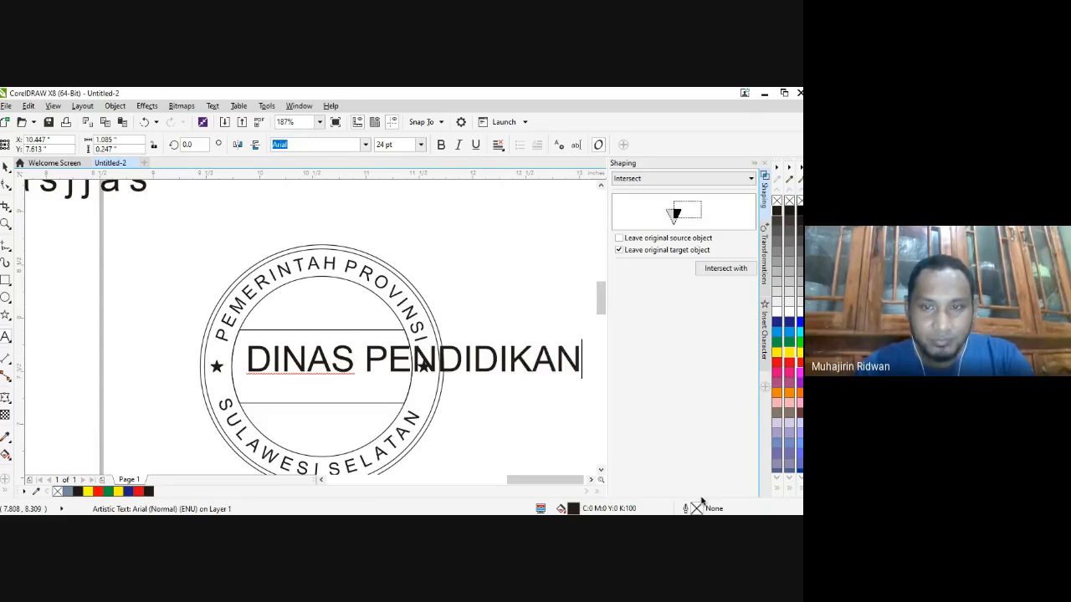
pyautogui.hotkey('ctrl', 'space')
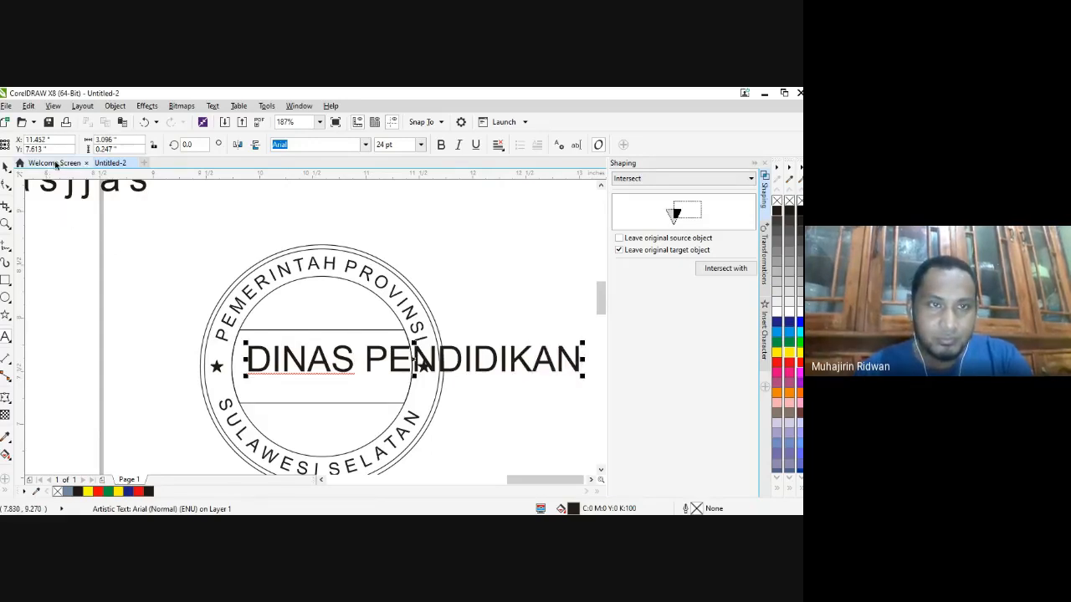
# - Set the DINAS PENDIDIKAN text to 12 pt and place it centrally just below the middle band's upper line
pyautogui.click(6, 168)
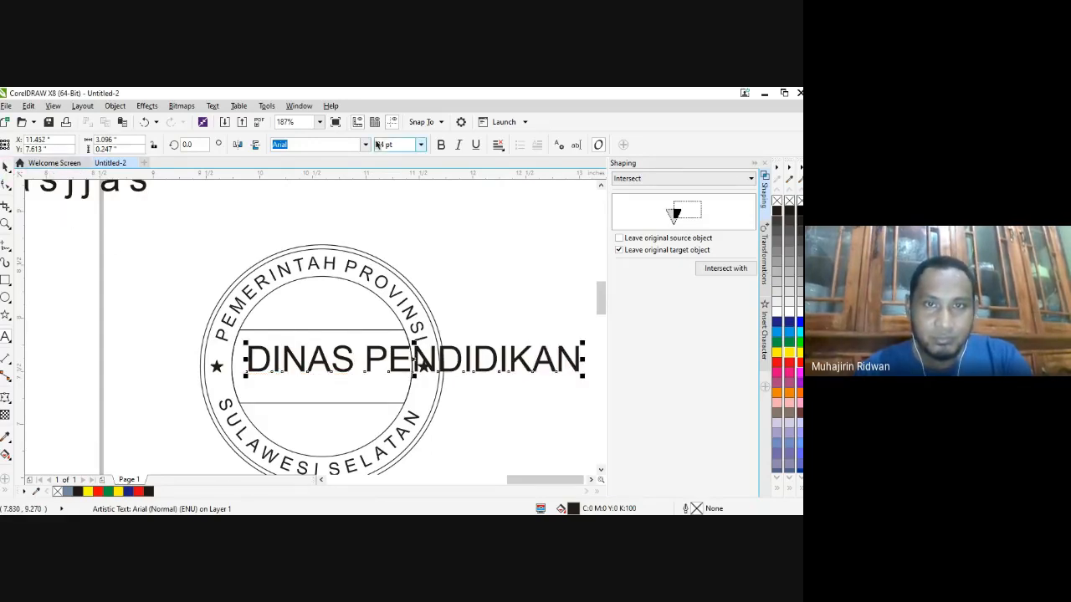
pyautogui.click(420, 147)
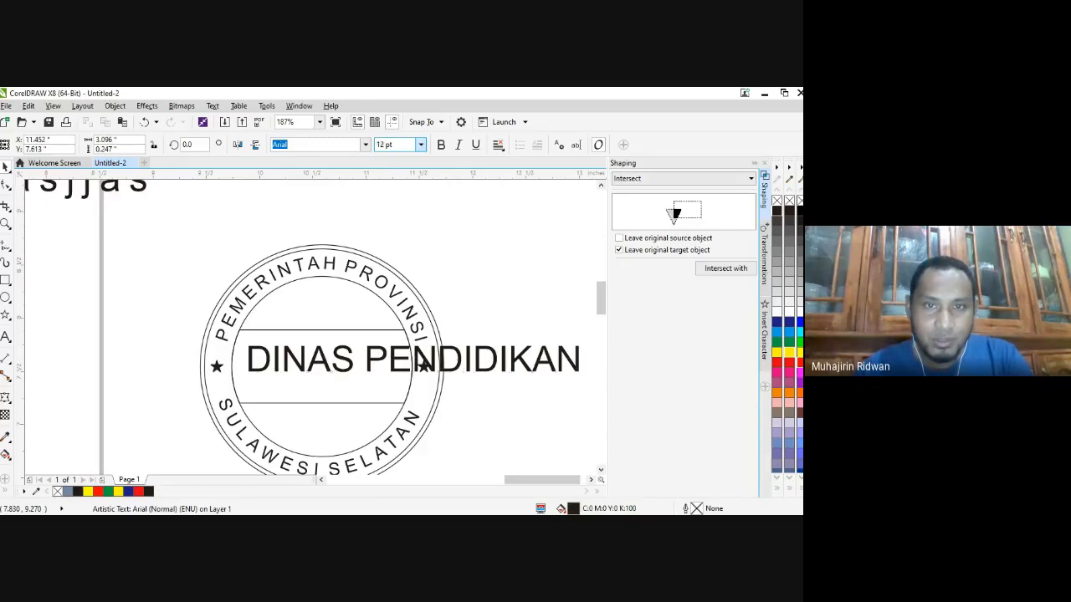
pyautogui.press('Return')
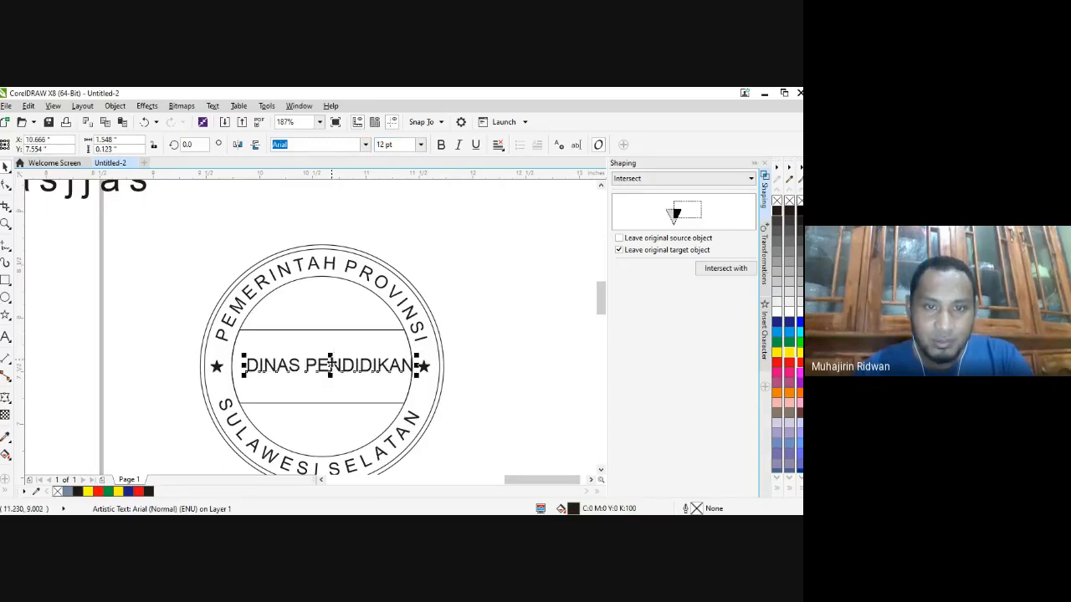
pyautogui.moveTo(332, 370); pyautogui.dragTo(325, 354)
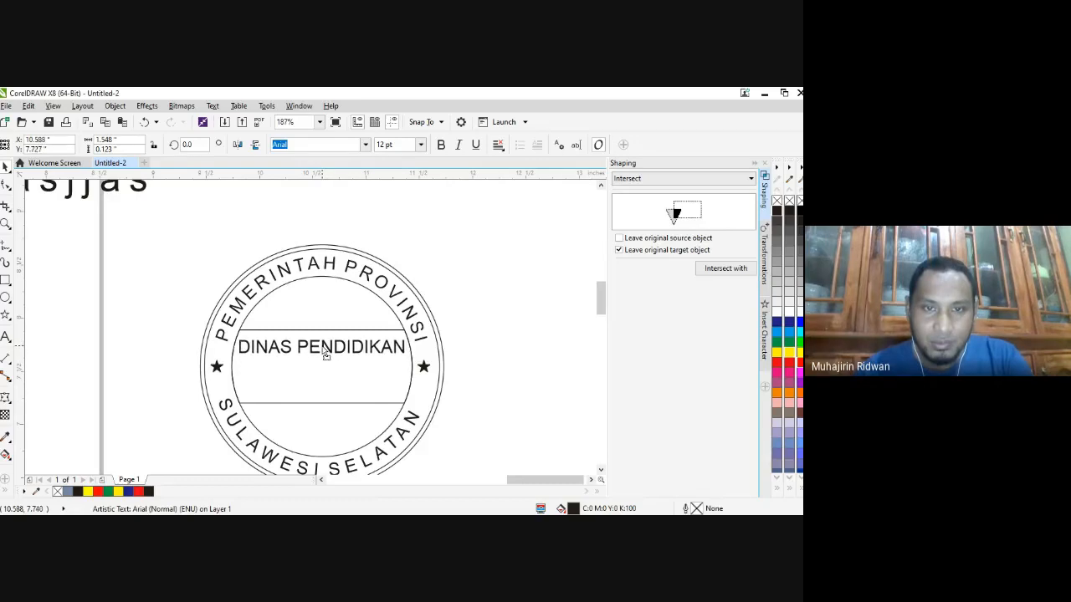
pyautogui.click(505, 338)
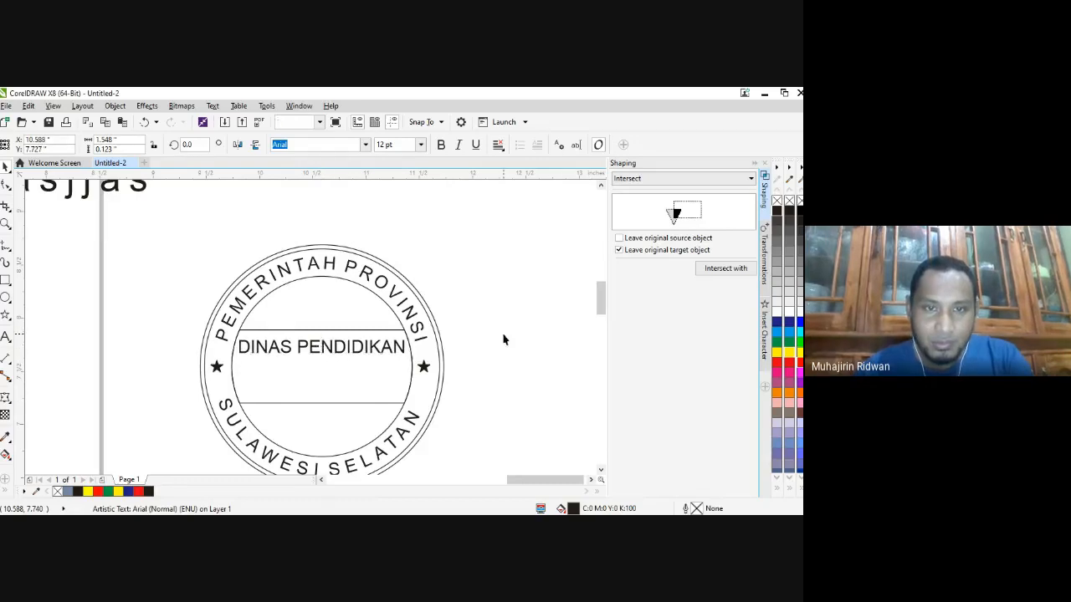
# - Add the lines "SMA NEGERI 5" and "MAKASSAR" below DINAS PENDIDIKAN in the text at the middle of the round stamp
pyautogui.click(342, 345)
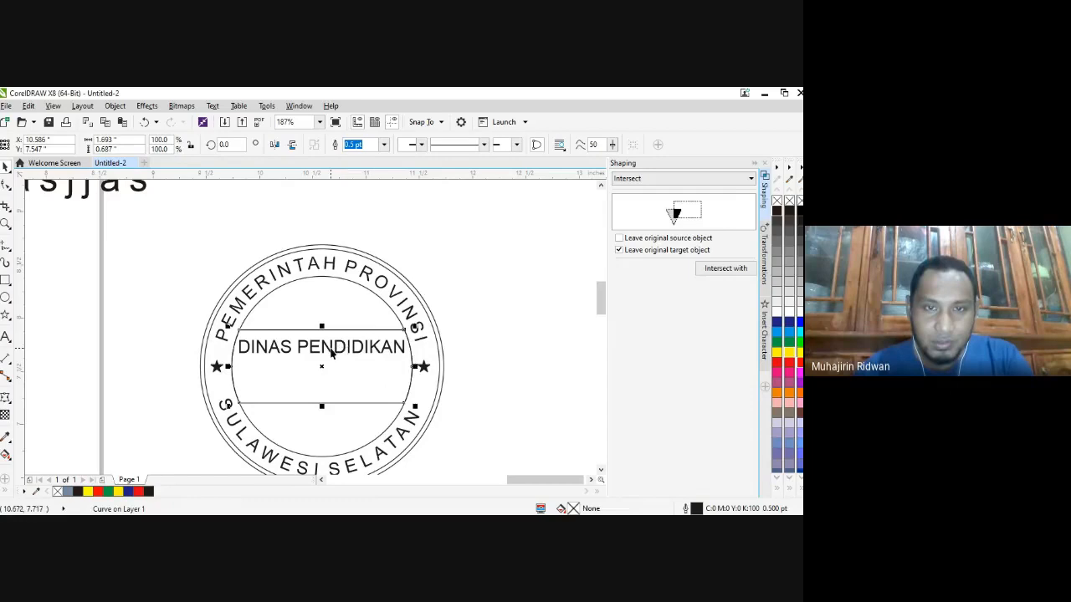
pyautogui.click(333, 350)
pyautogui.click(576, 145)
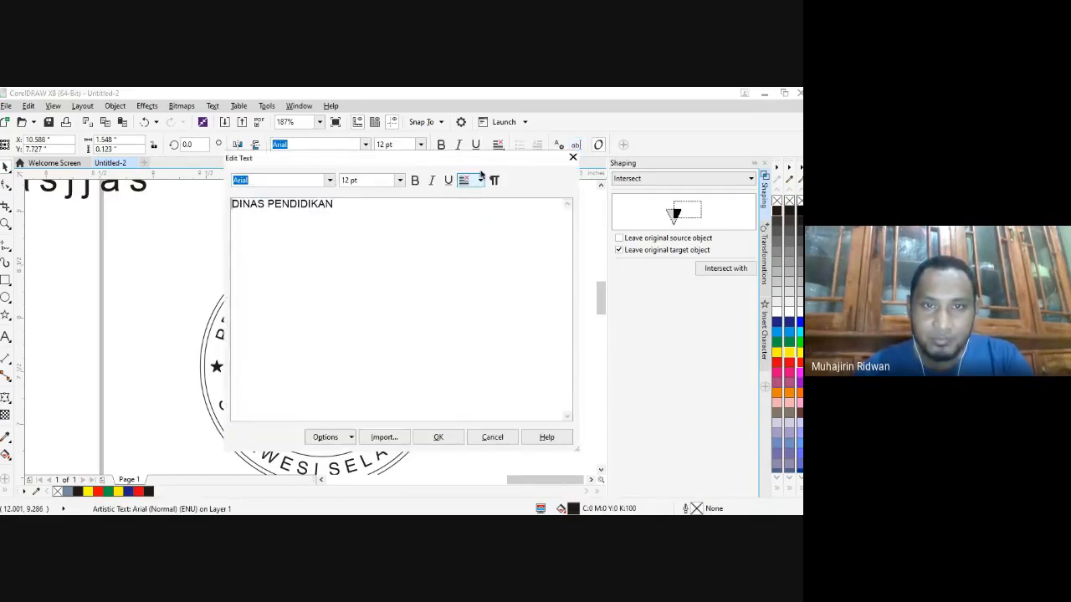
pyautogui.click(413, 209)
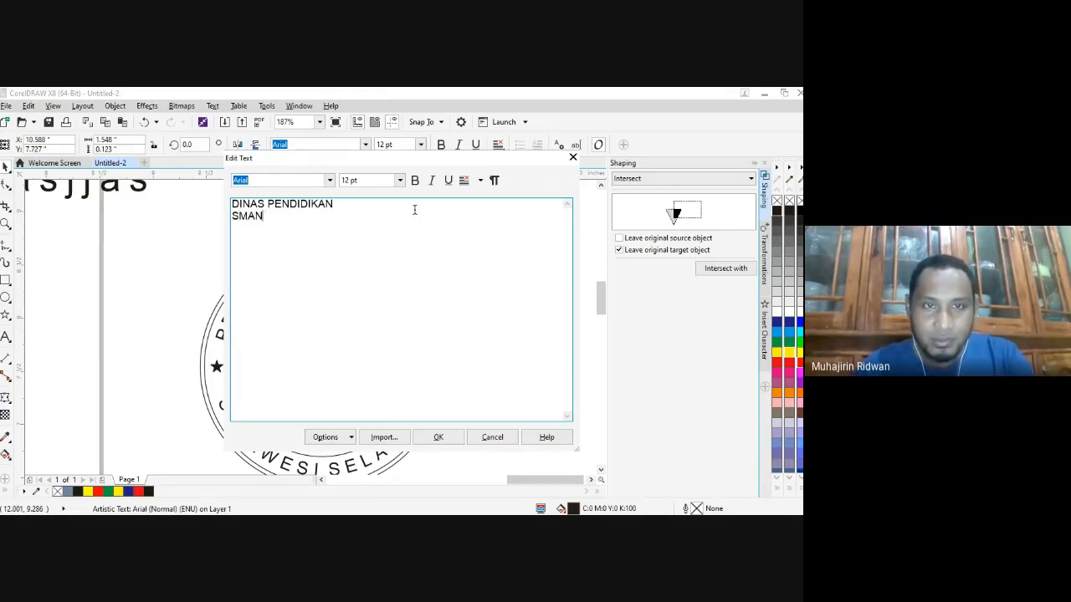
pyautogui.press('BackSpace')
pyautogui.write('NEGERI')
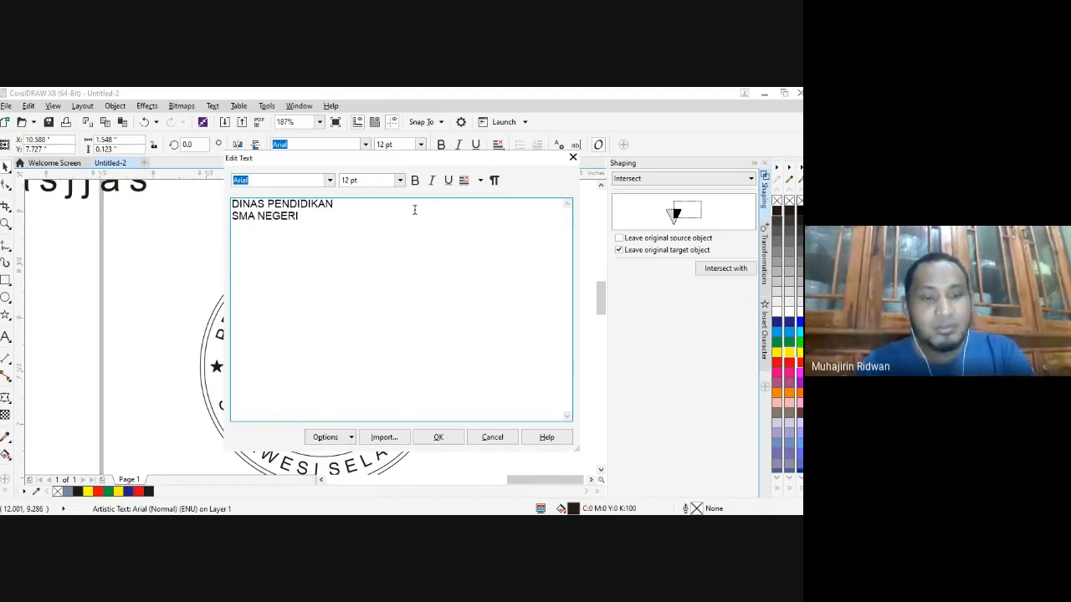
pyautogui.write(' 5 ')
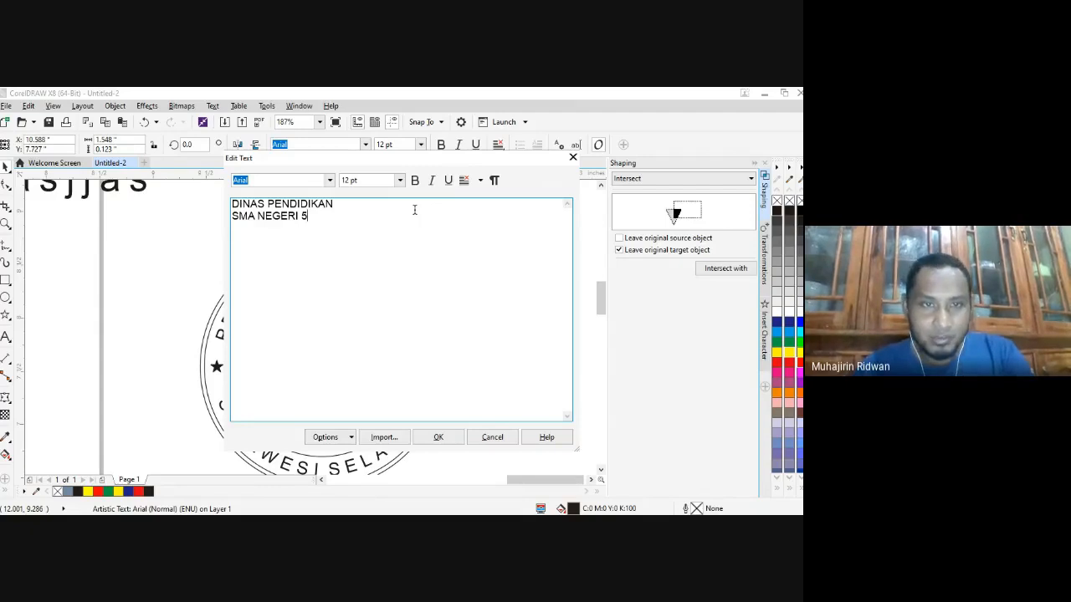
pyautogui.write('MA')
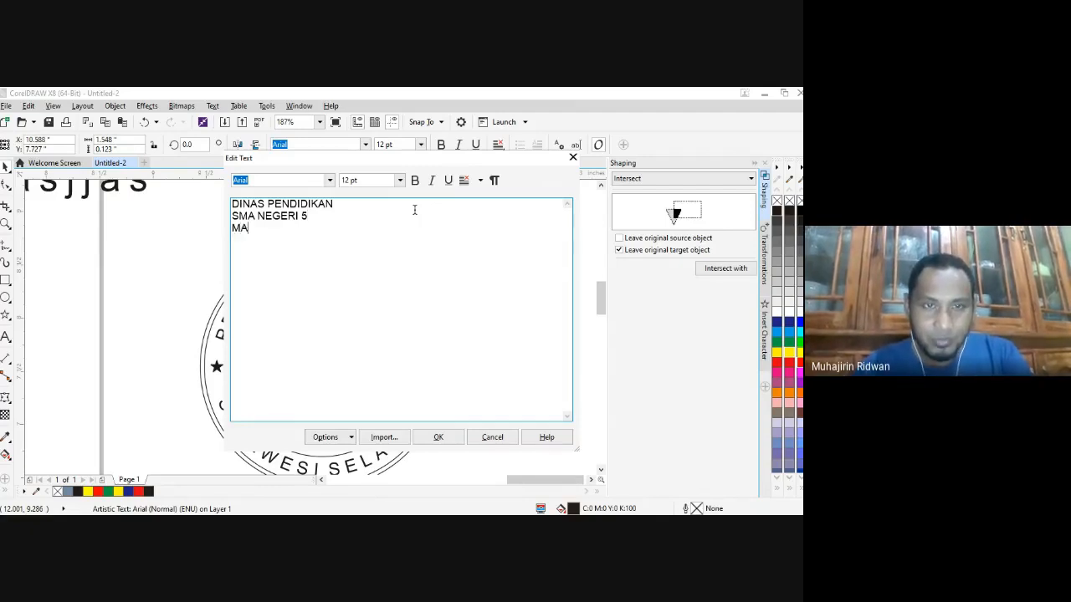
pyautogui.write('KASSA')
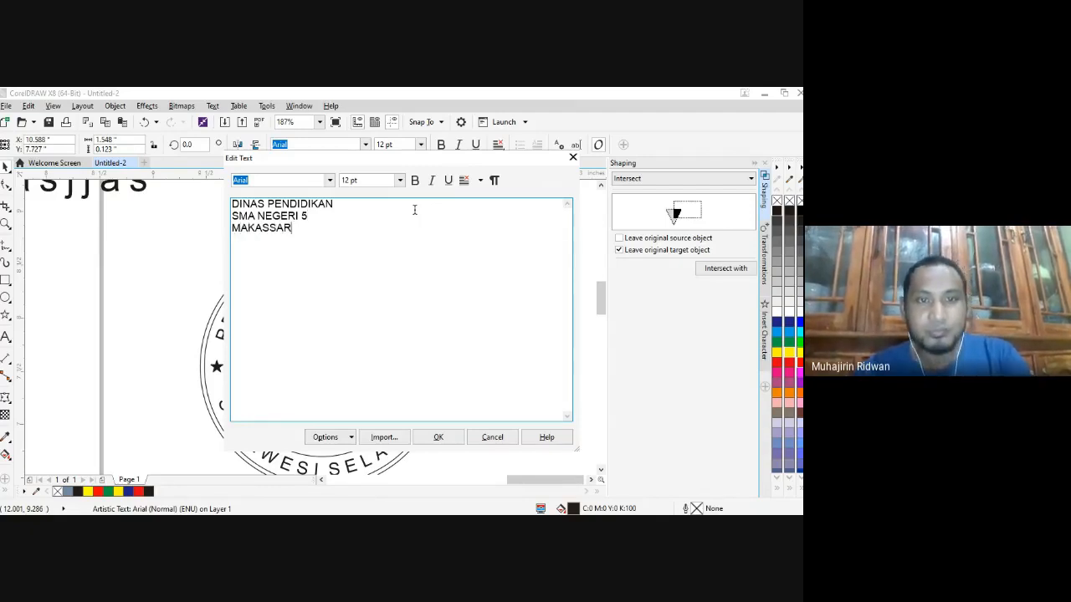
pyautogui.write('R')
# - Center-align the three lines of the stamp's middle text and apply the text edit
pyautogui.click(466, 181)
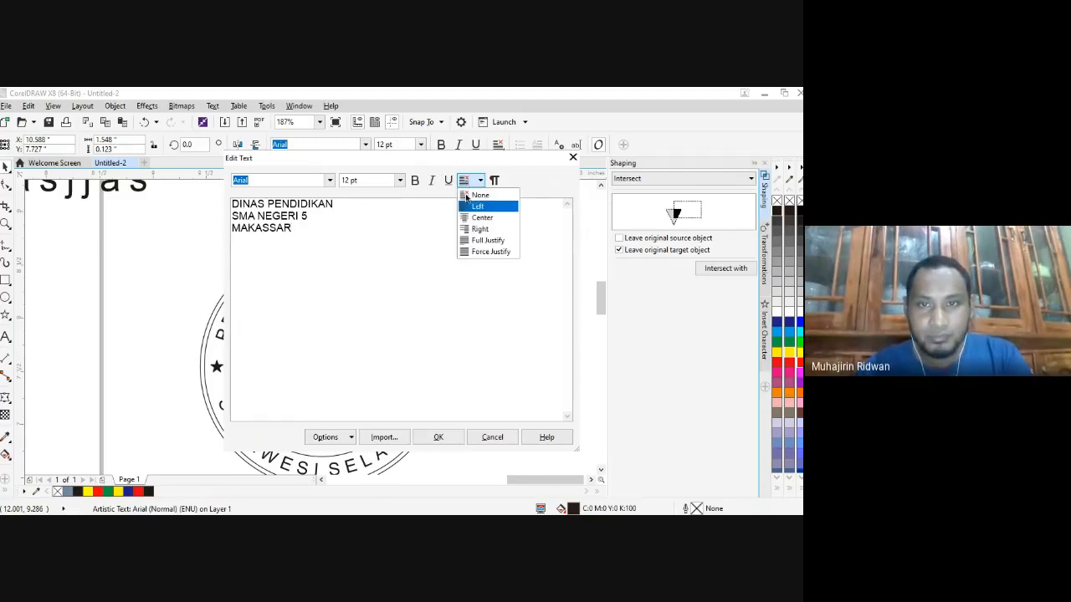
pyautogui.click(475, 218)
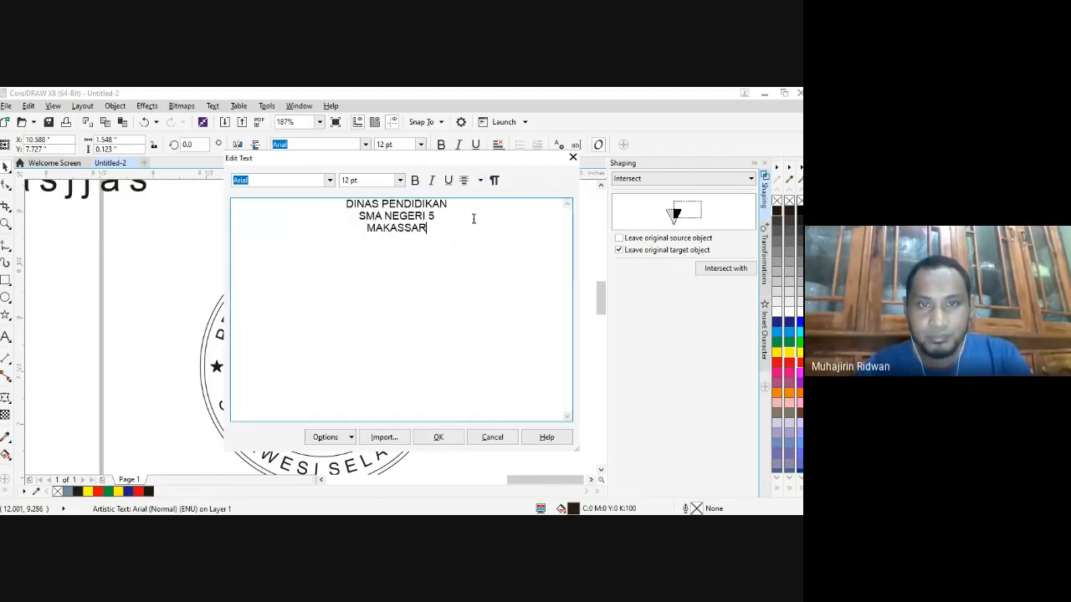
pyautogui.click(451, 436)
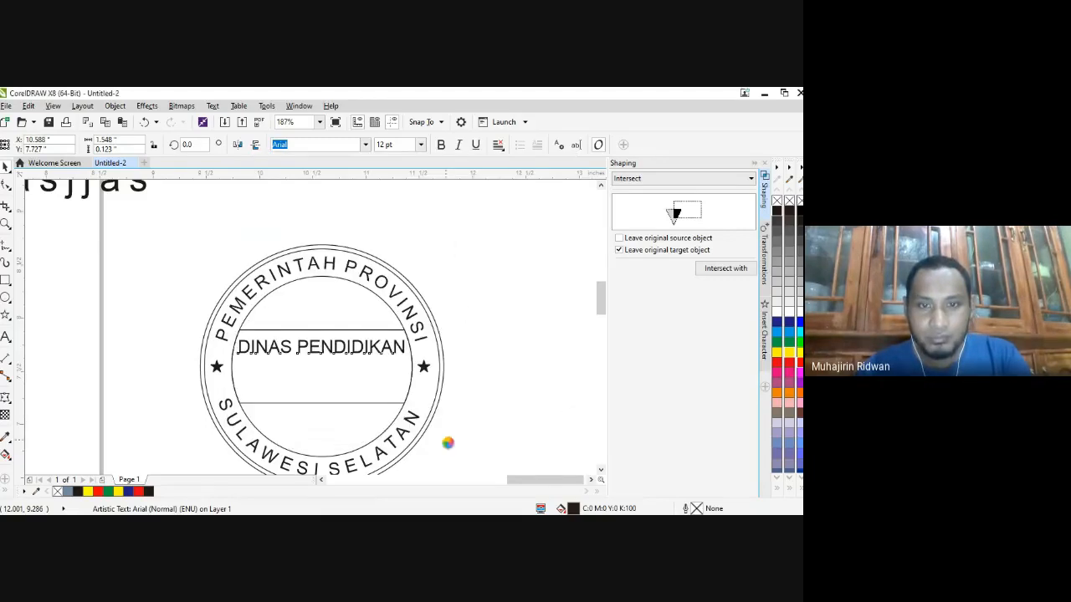
# - Reposition the three-line text midway between the stamp's two horizontal lines and make it bold
pyautogui.click(491, 396)
pyautogui.click(324, 374)
pyautogui.moveTo(324, 374); pyautogui.dragTo(327, 378)
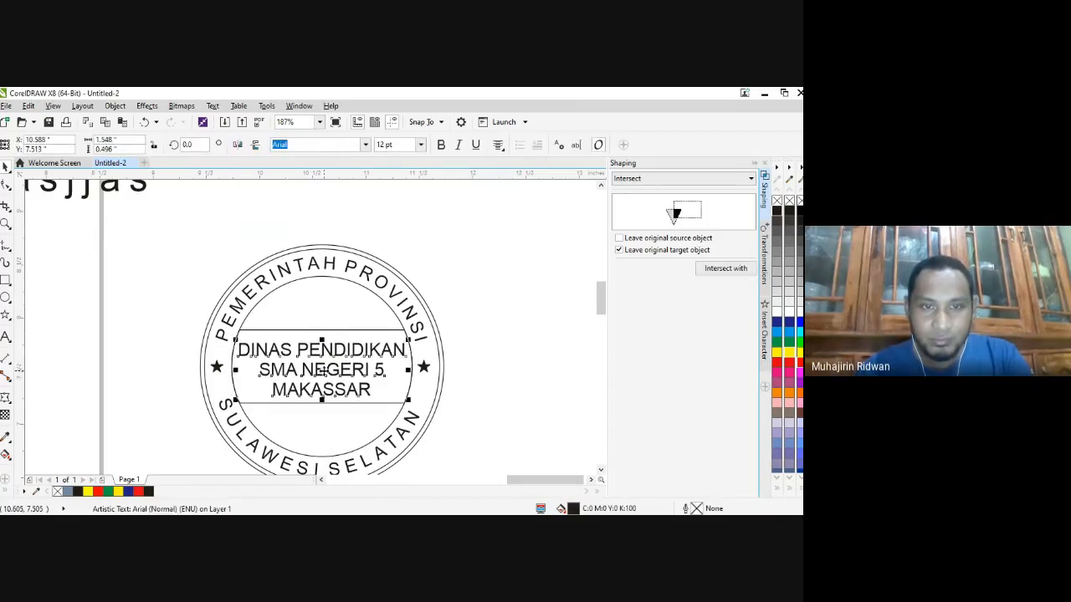
pyautogui.click(324, 371)
pyautogui.moveTo(323, 369); pyautogui.dragTo(324, 374)
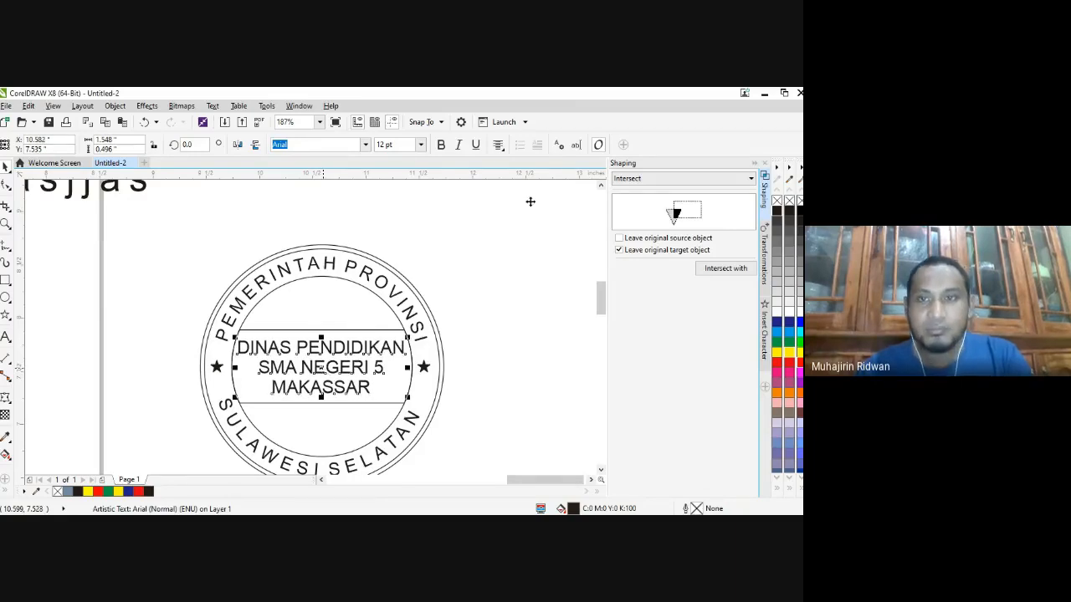
pyautogui.click(442, 145)
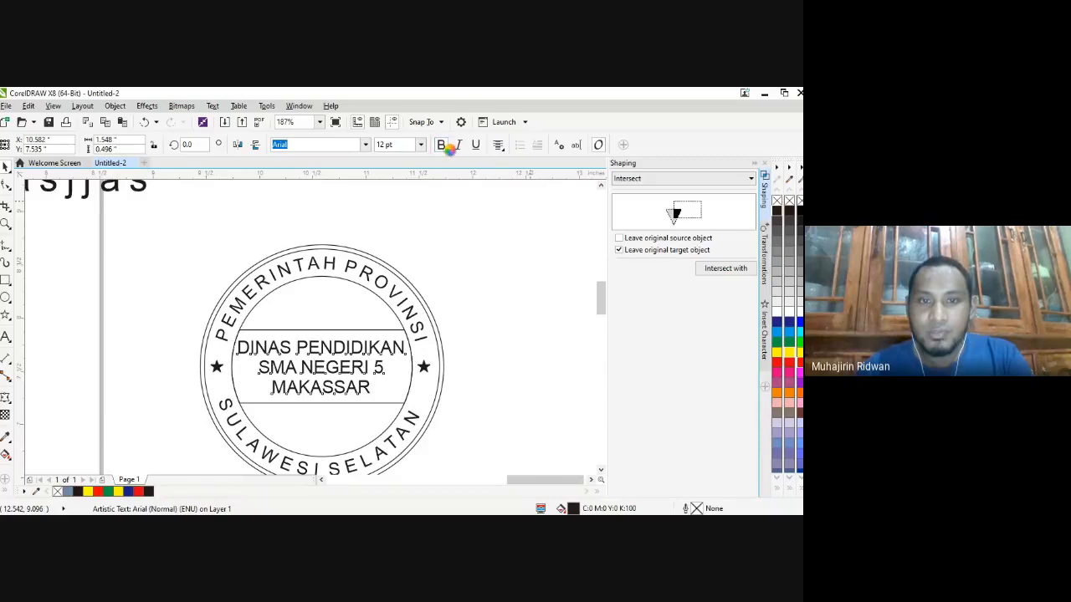
pyautogui.click(472, 247)
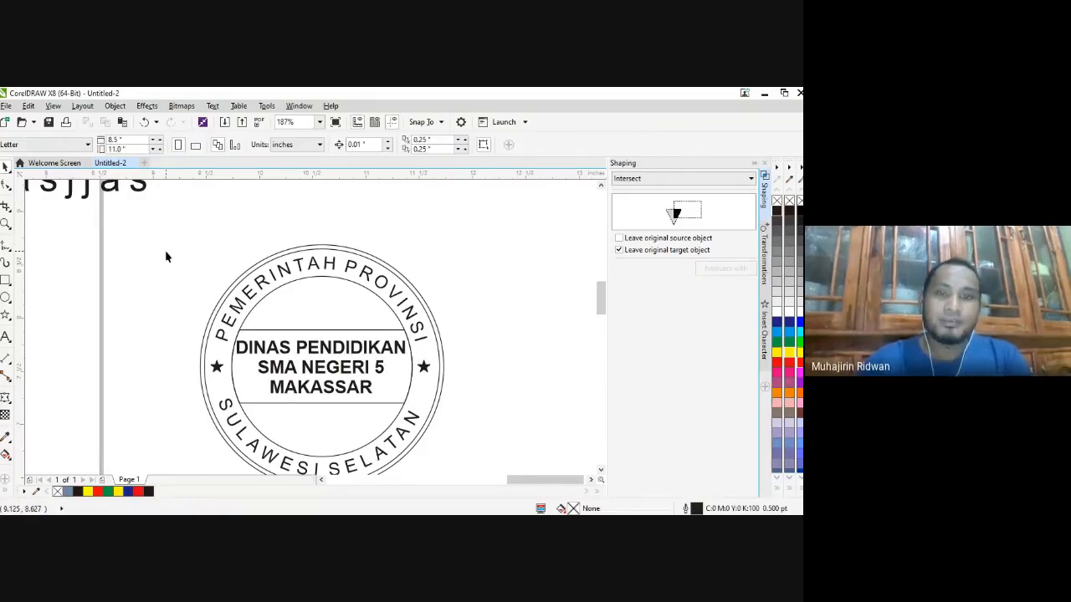
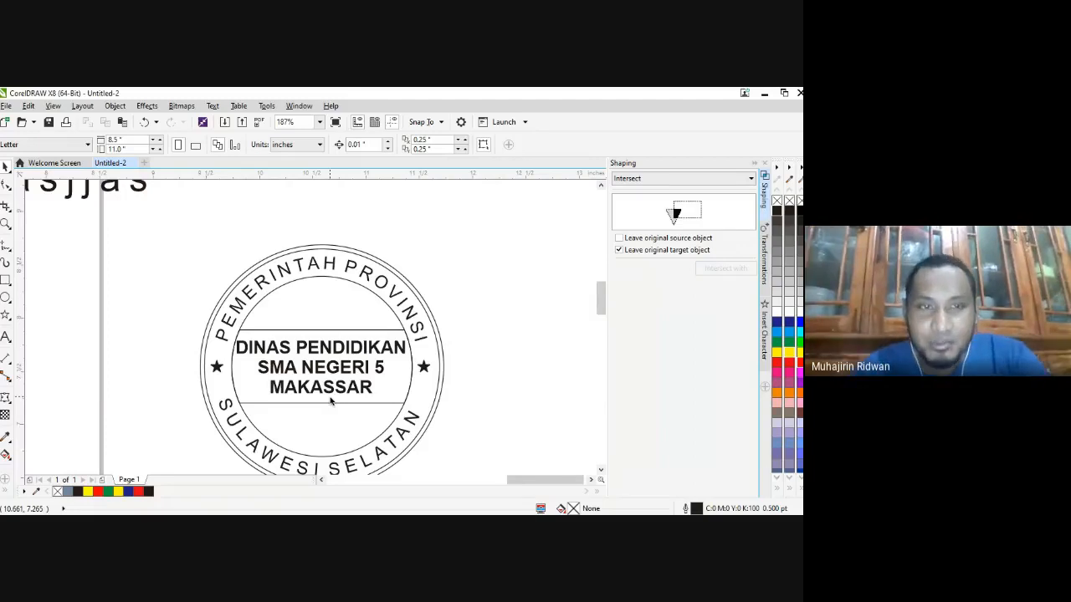
# - Add artistic text with the person's first name followed by "ORANG GAGAHNYA TI.24" and place it just below the wavy curve
pyautogui.scroll(-1, 331, 402)
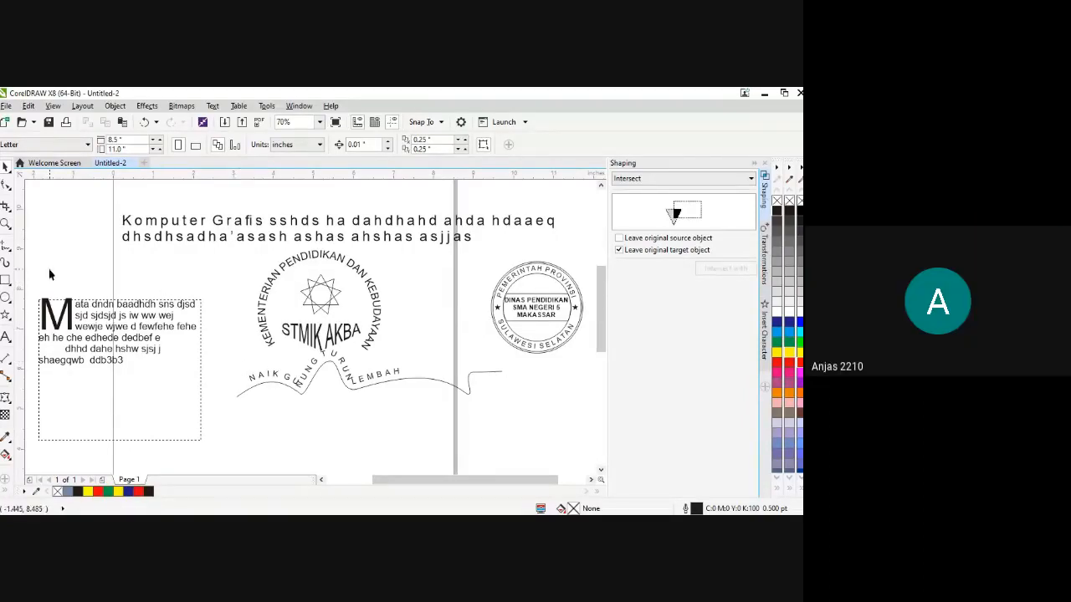
pyautogui.click(5, 297)
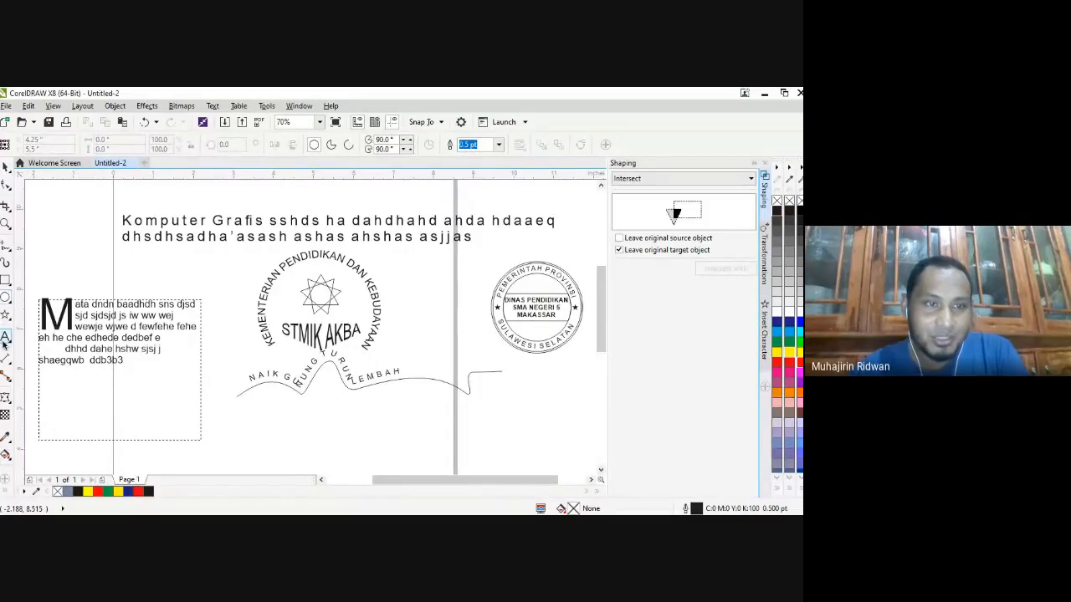
pyautogui.click(5, 336)
pyautogui.click(285, 413)
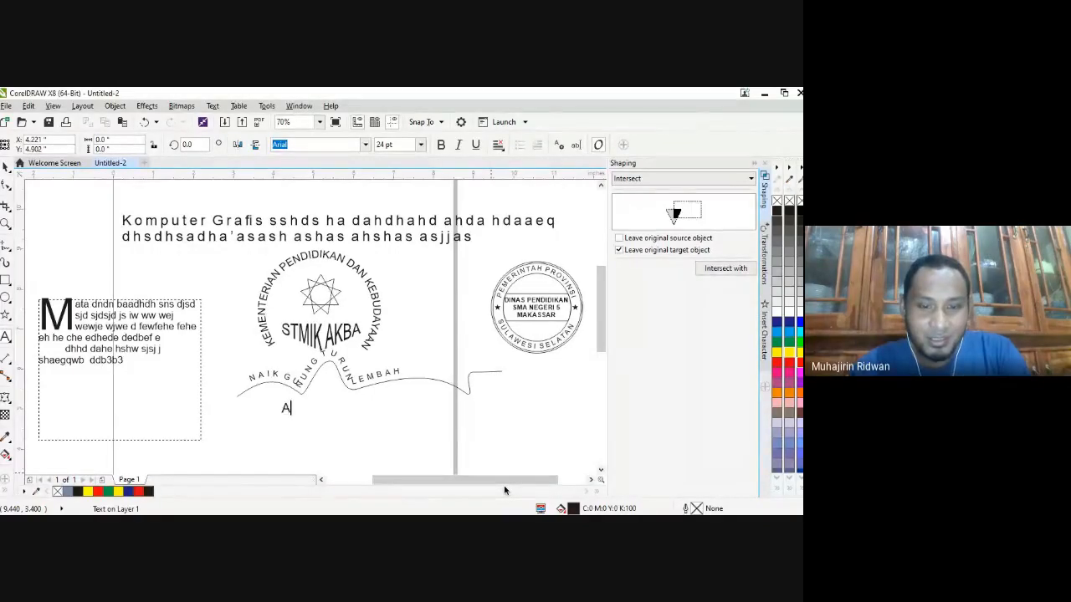
pyautogui.write('NJAS ')
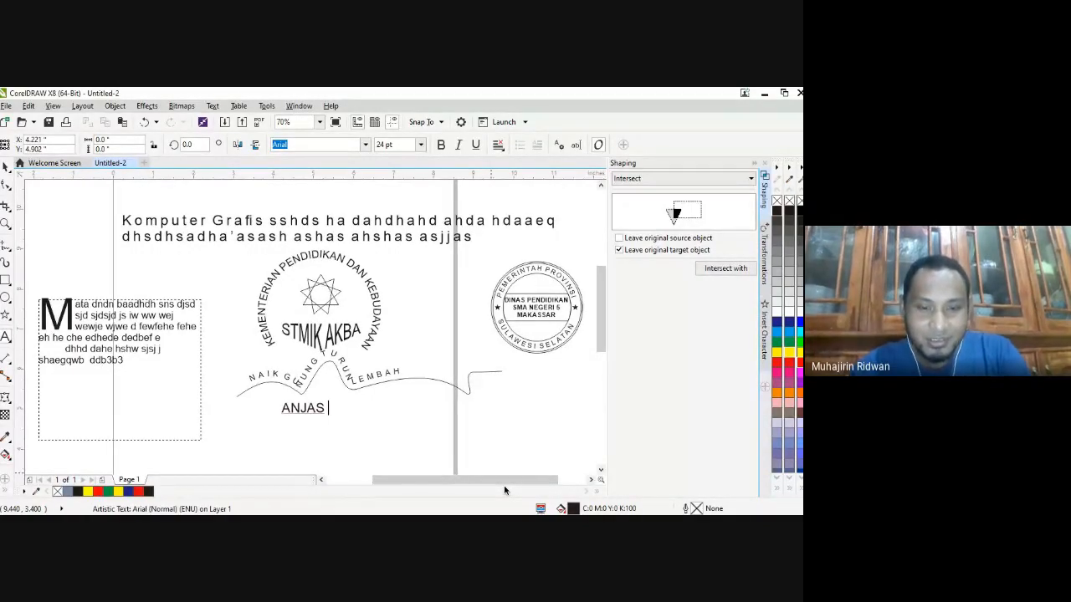
pyautogui.write('ORANG ')
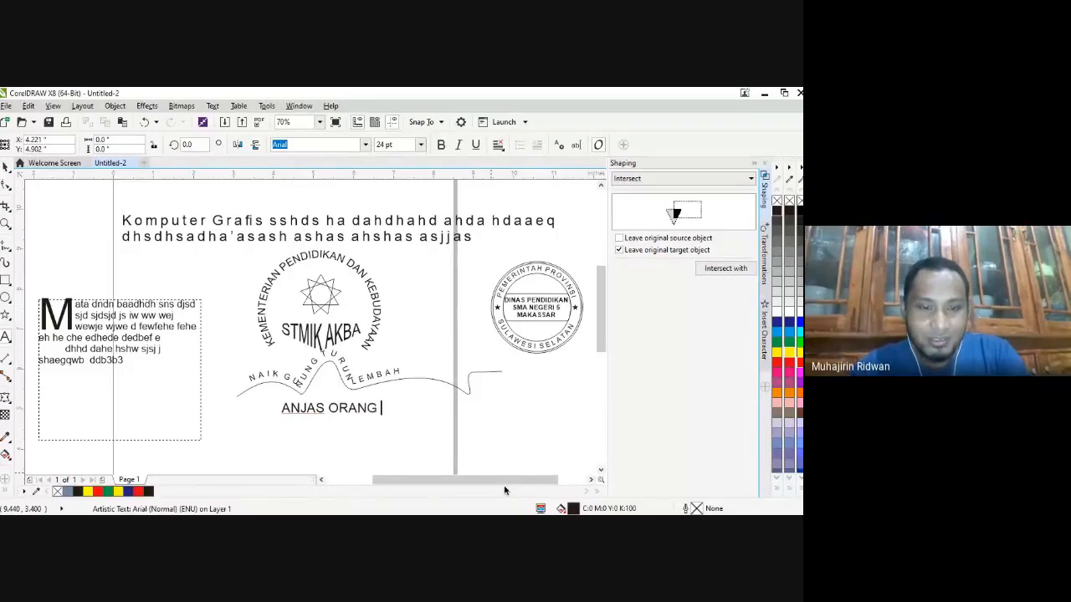
pyautogui.write('GAGA')
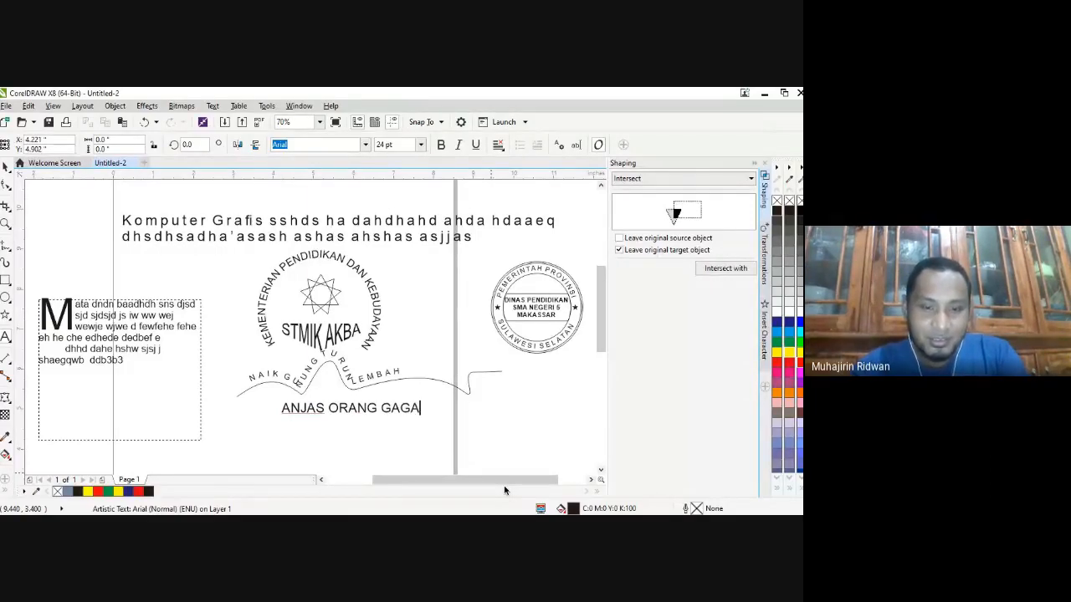
pyautogui.write('HNYA')
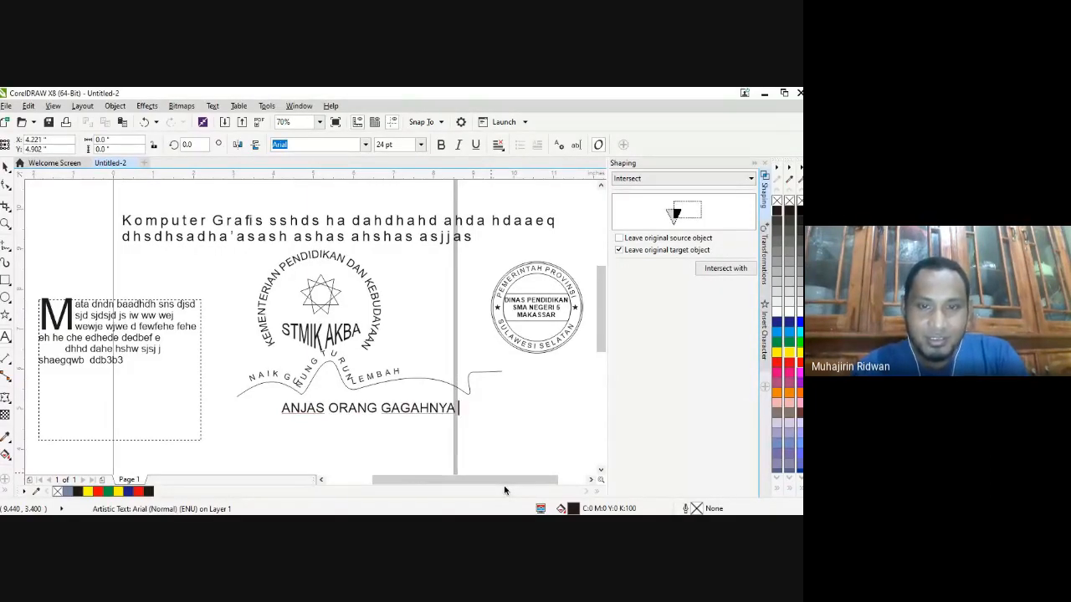
pyautogui.write(' T')
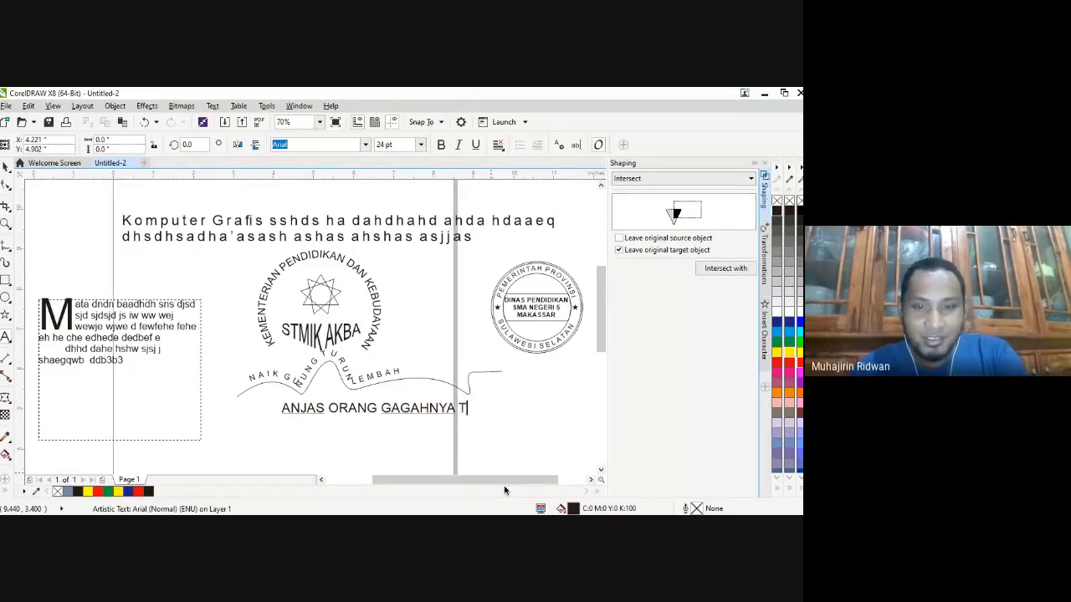
pyautogui.write('I.24')
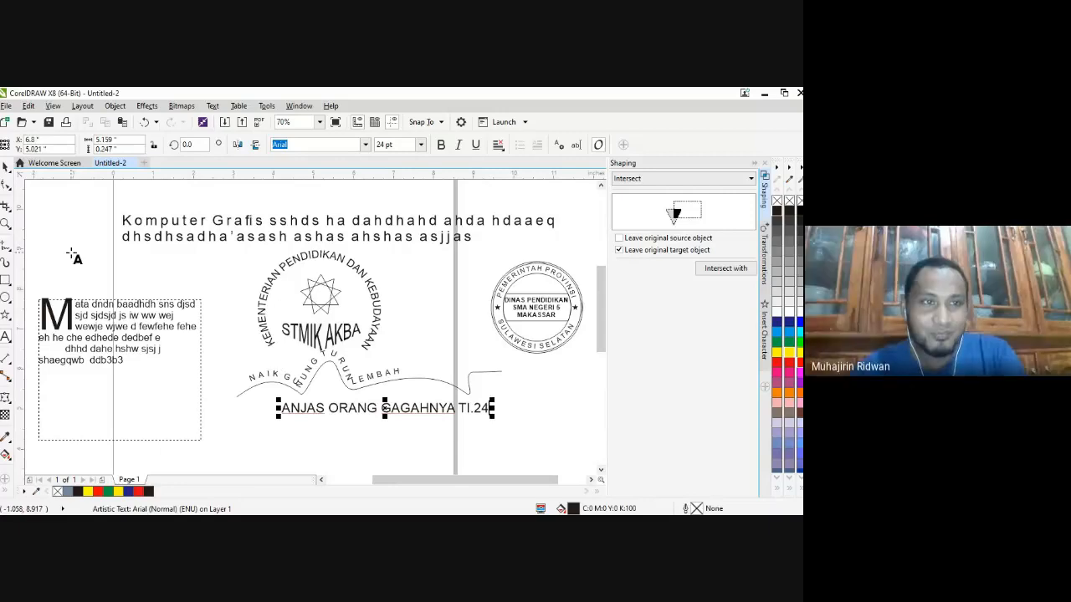
pyautogui.click(6, 167)
pyautogui.moveTo(366, 408); pyautogui.dragTo(315, 411)
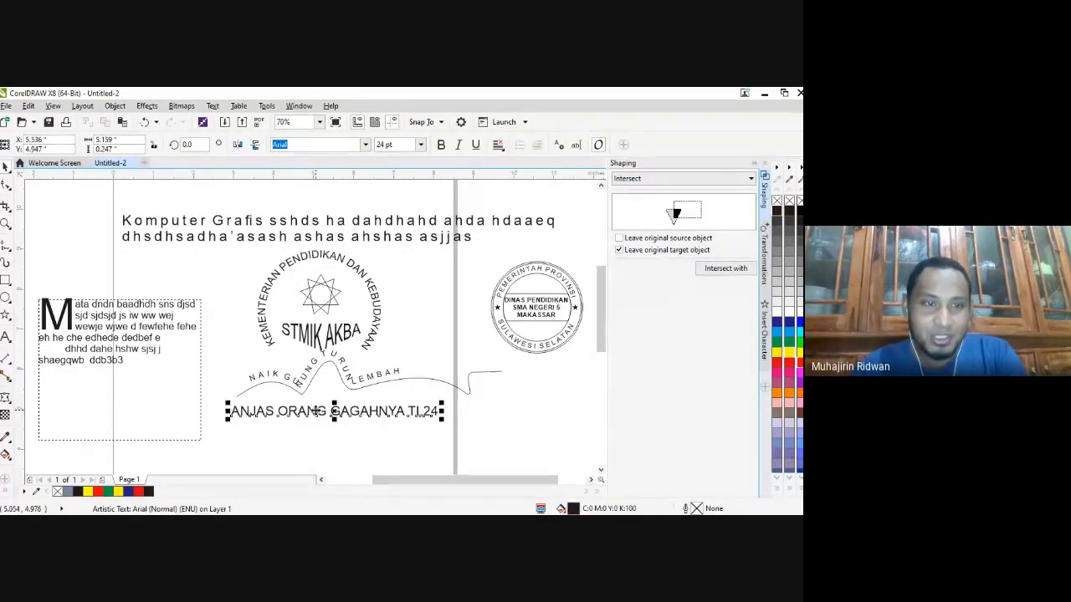
# - Draw an ellipse below the new text line and adjust it to about 4.13 by 1.68 inches, roughly centered under the text
pyautogui.click(6, 297)
pyautogui.moveTo(277, 435); pyautogui.dragTo(446, 436)
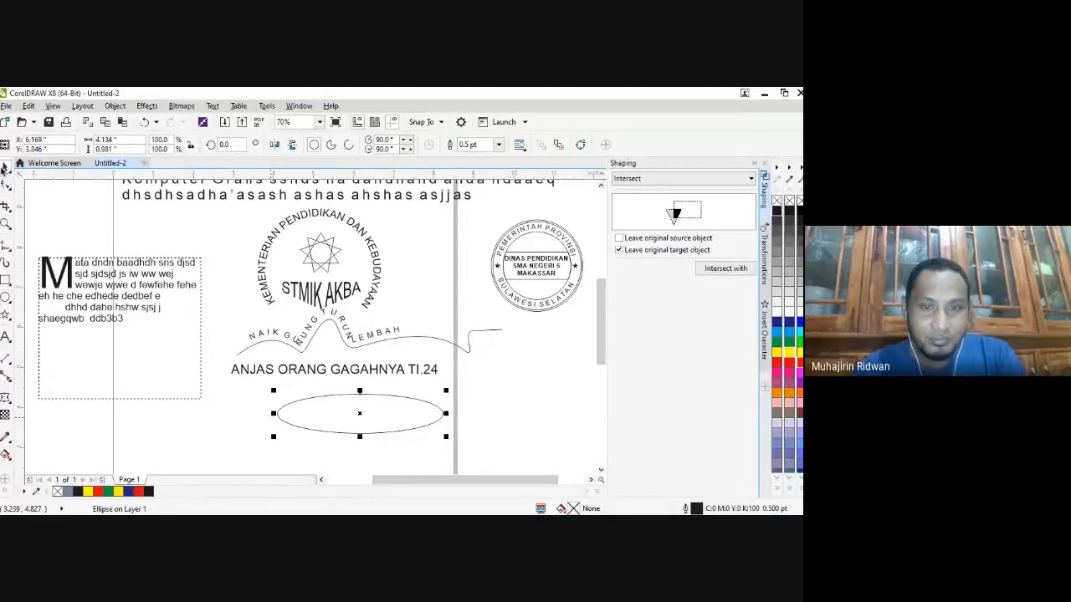
pyautogui.moveTo(360, 436); pyautogui.dragTo(326, 425)
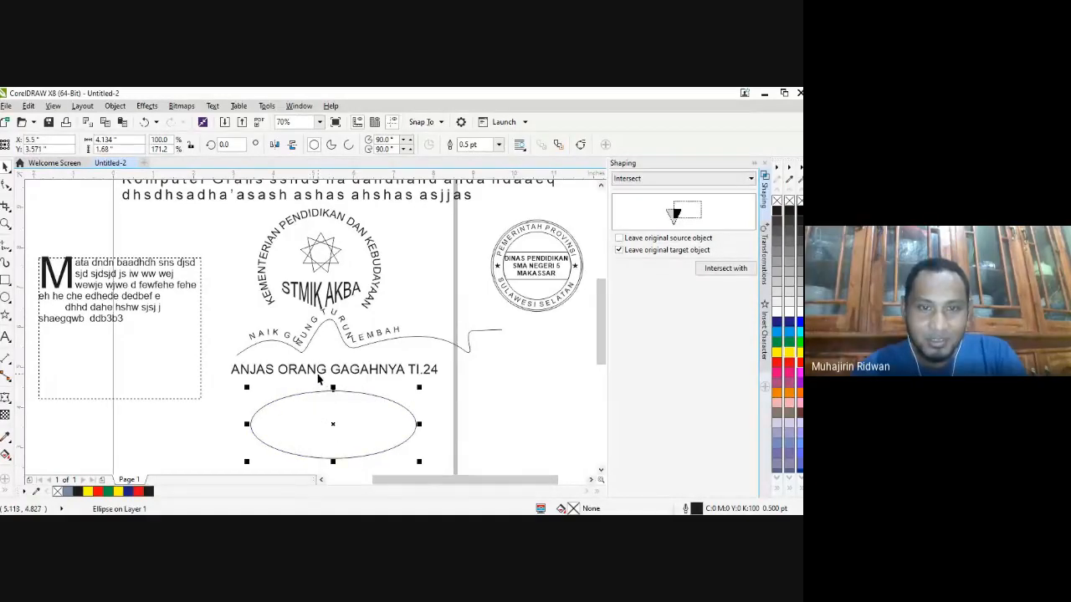
# - Change the text above the ellipse to the Hobo Std font and scale it down to about 18 pt
pyautogui.click(318, 373)
pyautogui.click(305, 144)
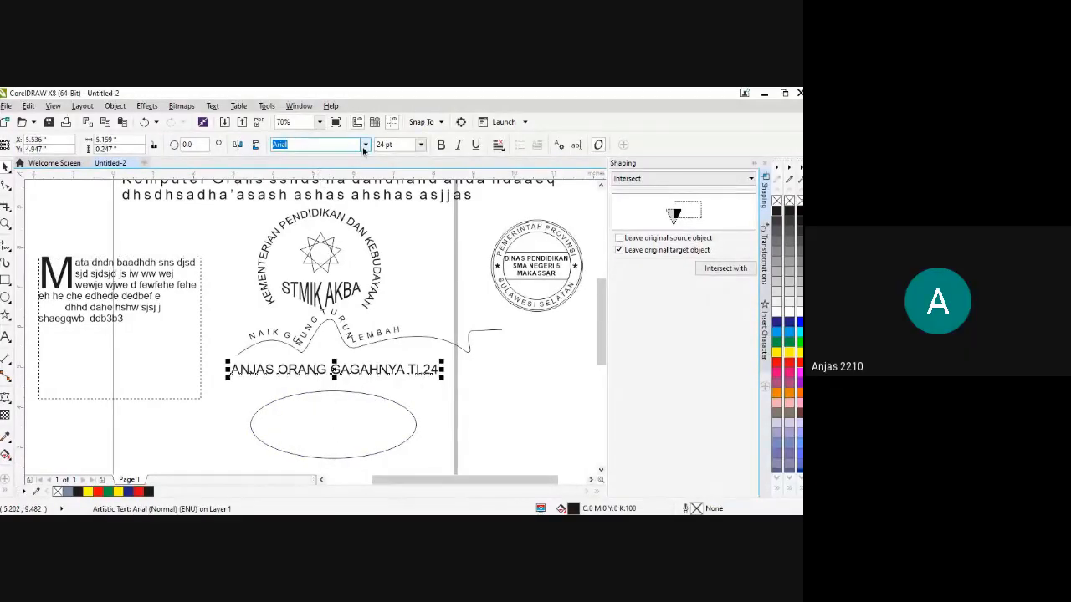
pyautogui.click(365, 145)
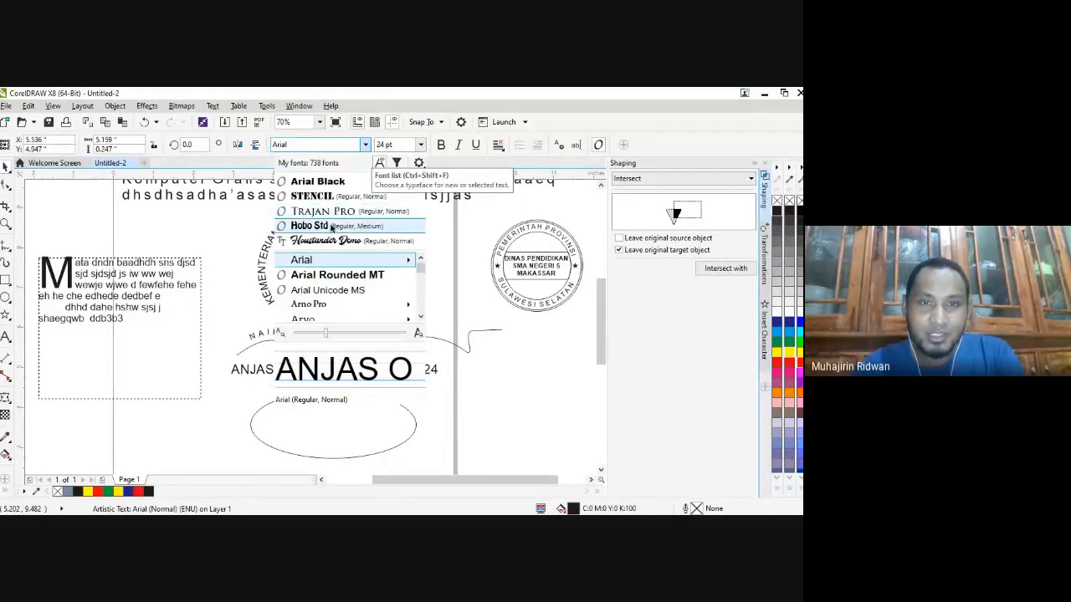
pyautogui.click(332, 227)
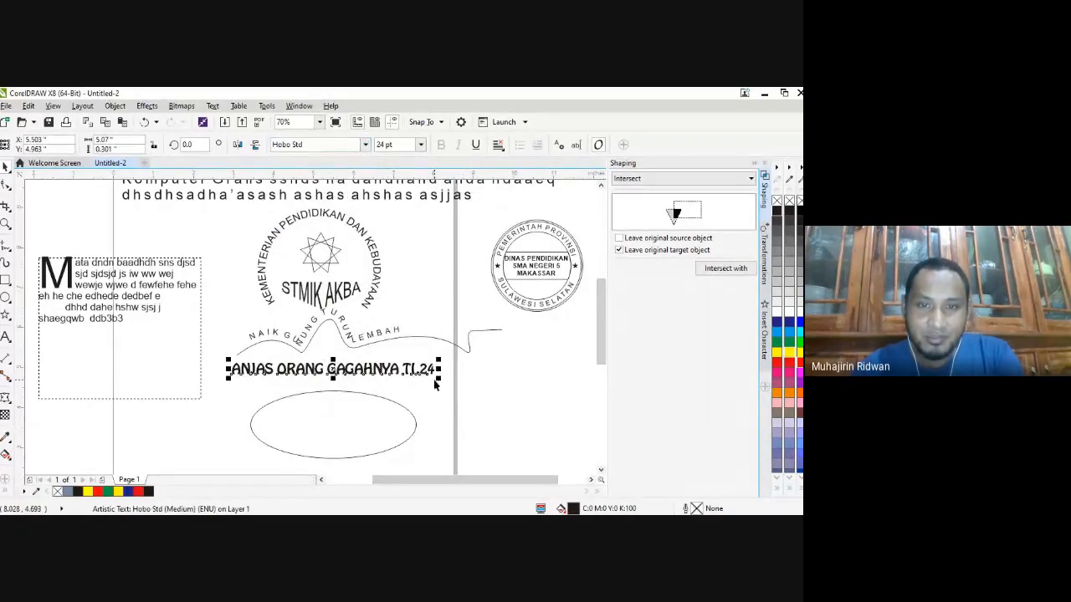
pyautogui.moveTo(436, 378); pyautogui.dragTo(347, 381)
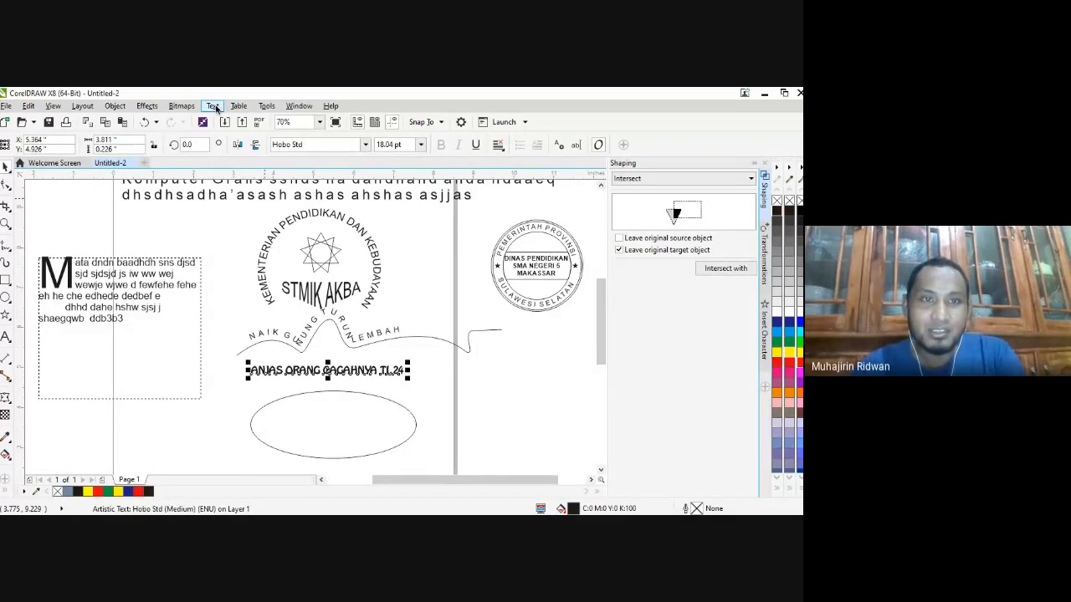
# - Fit the Hobo Std text to the upper arc of the ellipse and widen its letter spacing slightly along the curve
pyautogui.click(214, 107)
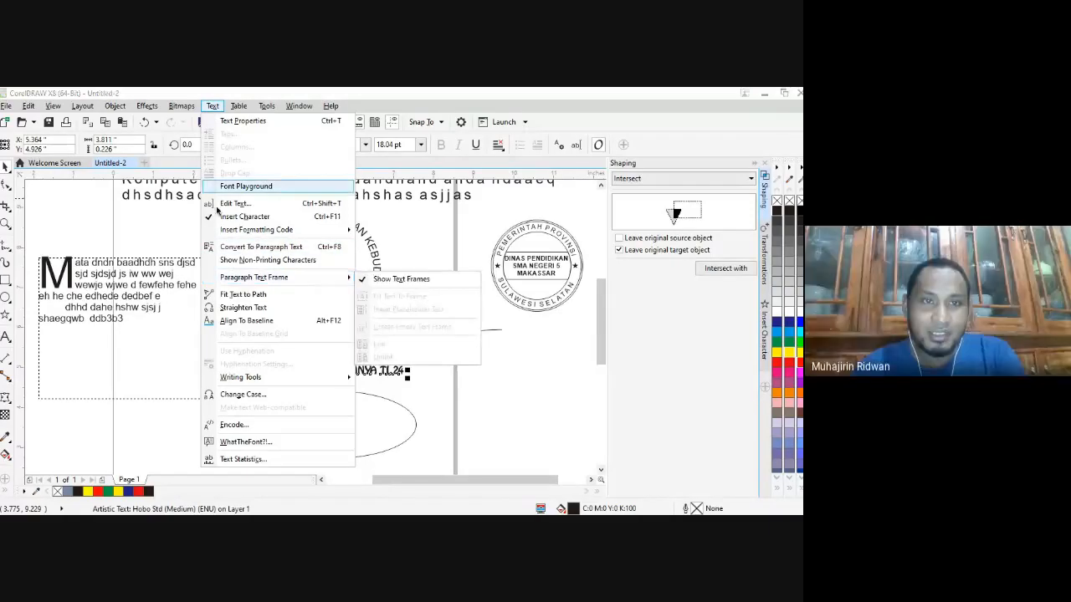
pyautogui.click(238, 294)
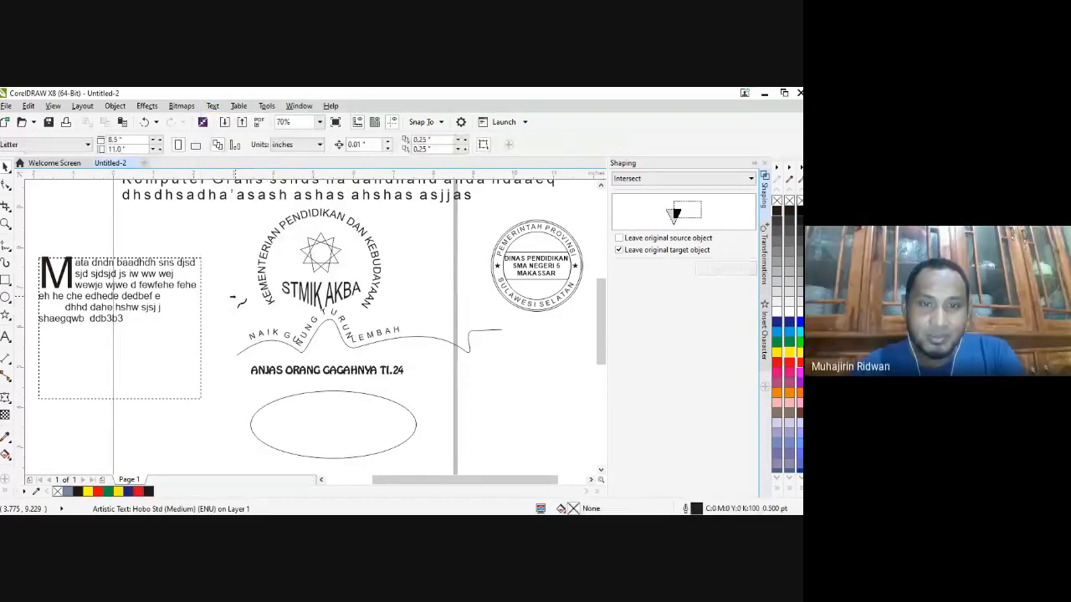
pyautogui.click(334, 397)
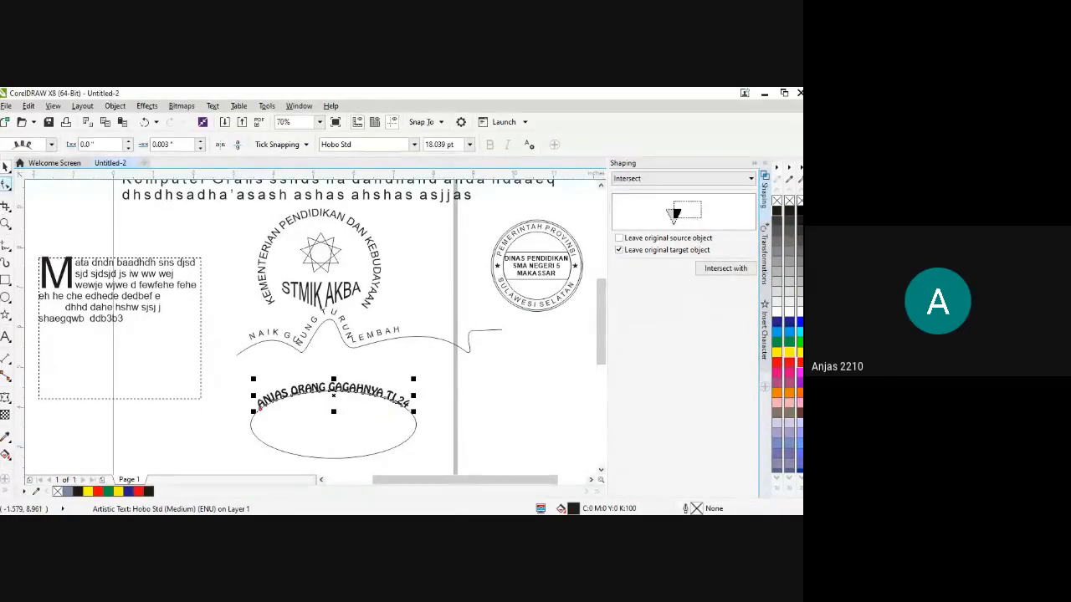
pyautogui.click(6, 184)
pyautogui.moveTo(415, 413); pyautogui.dragTo(426, 420)
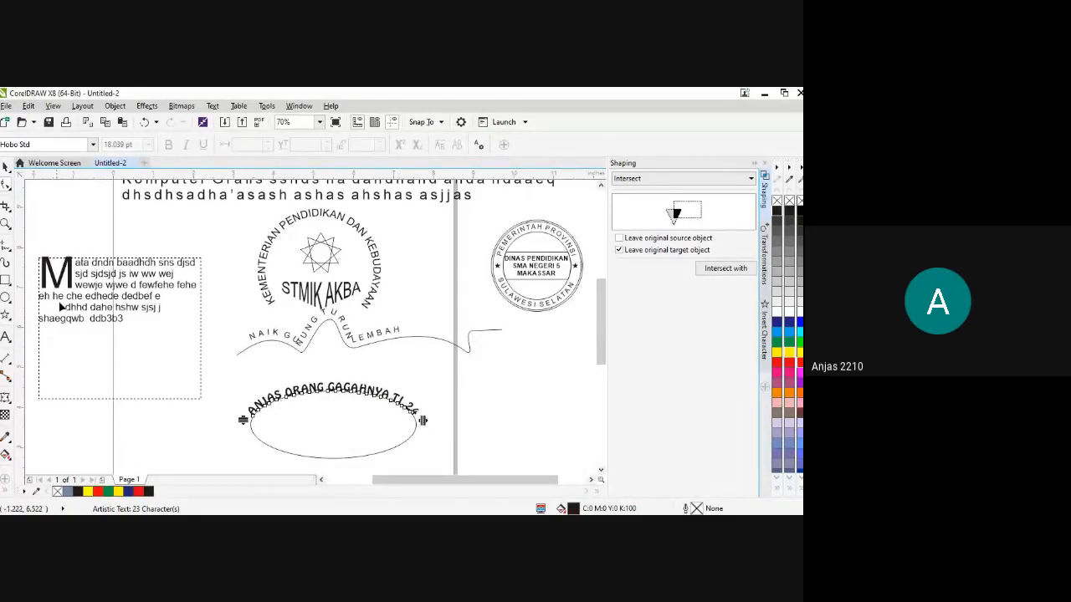
# - Add the artistic text "DIANTARA CEWEK-CEWEK" between the wavy curve and the ellipse
pyautogui.click(6, 337)
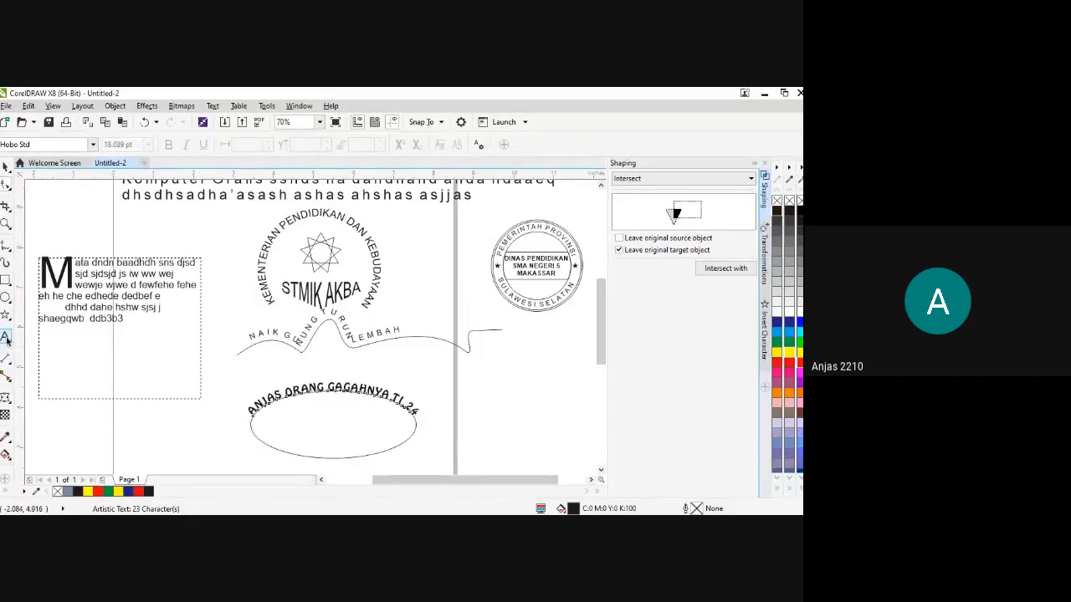
pyautogui.hotkey('ctrl', 'space')
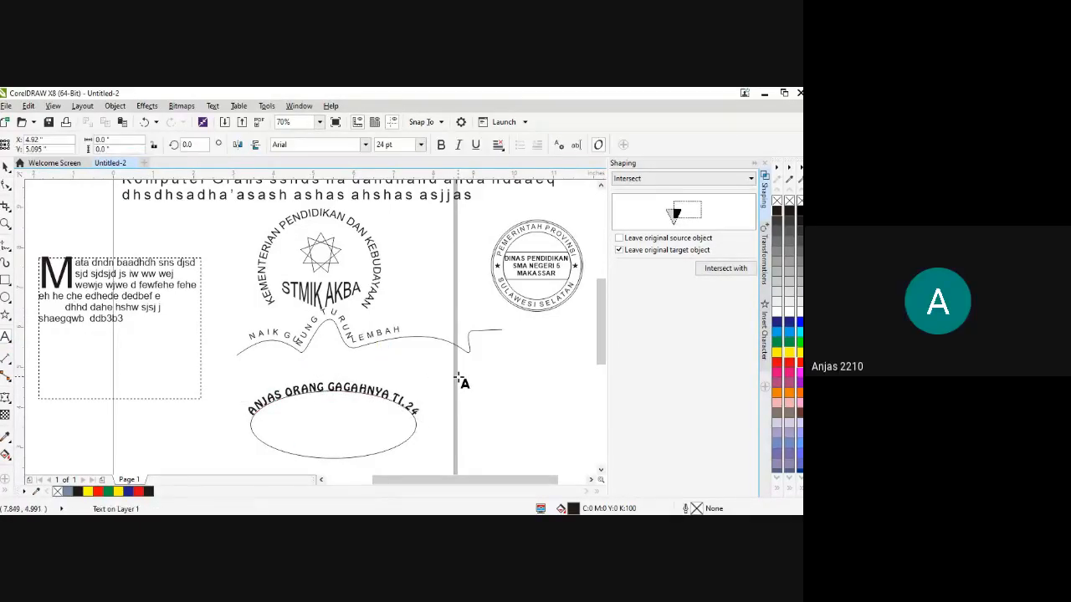
pyautogui.press('F8')
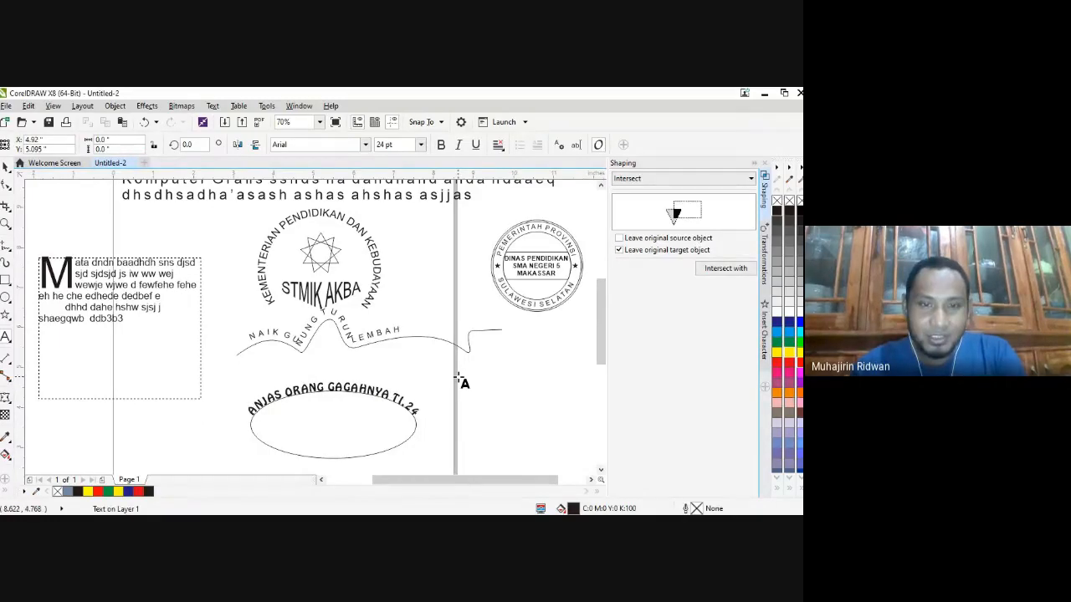
pyautogui.write('DIAN')
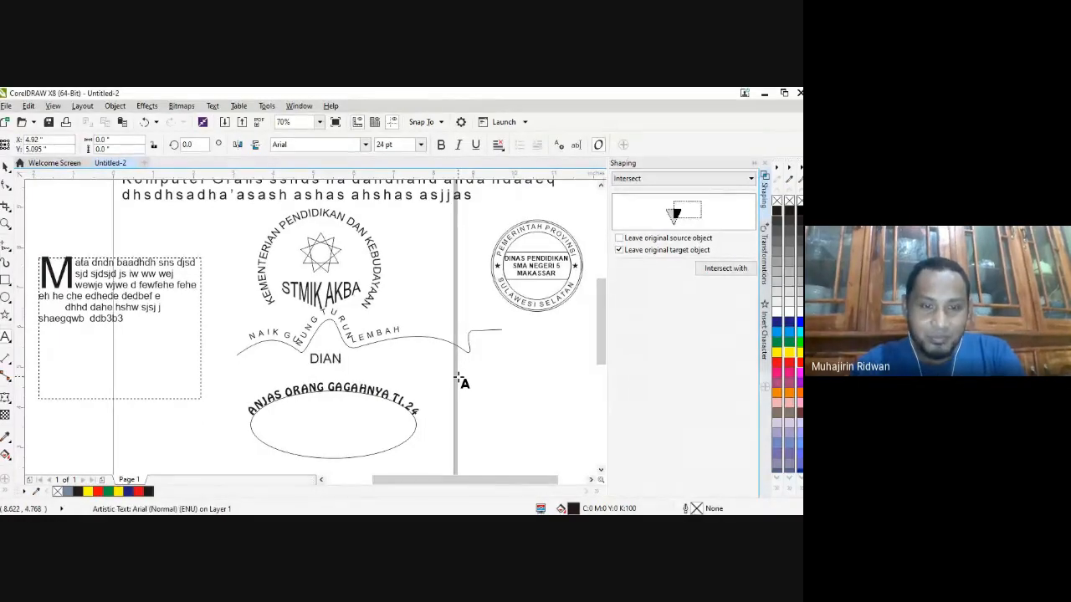
pyautogui.write('TARA ')
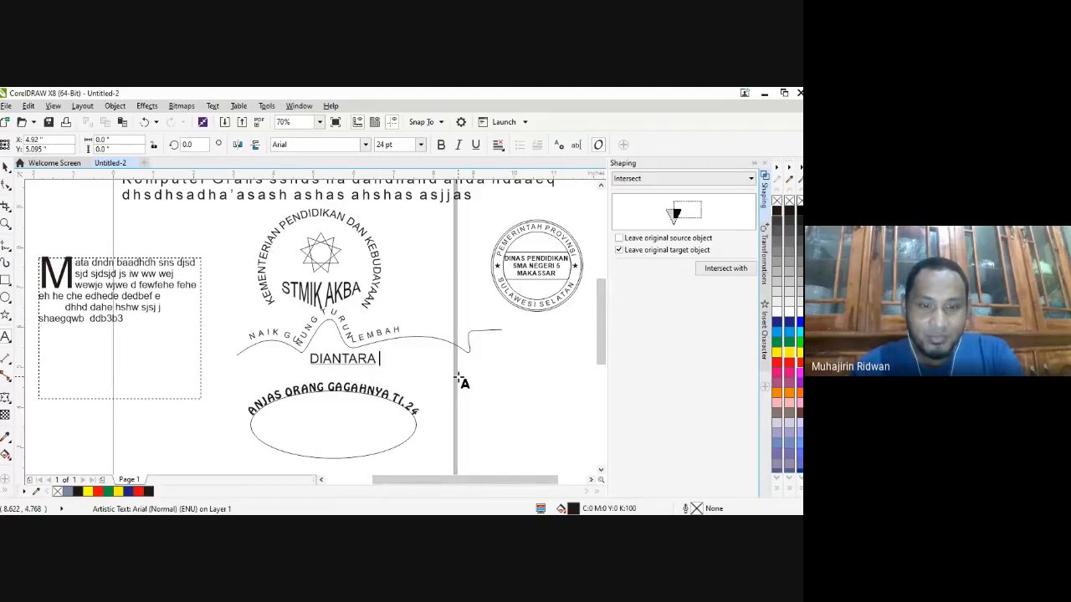
pyautogui.write('CEWE')
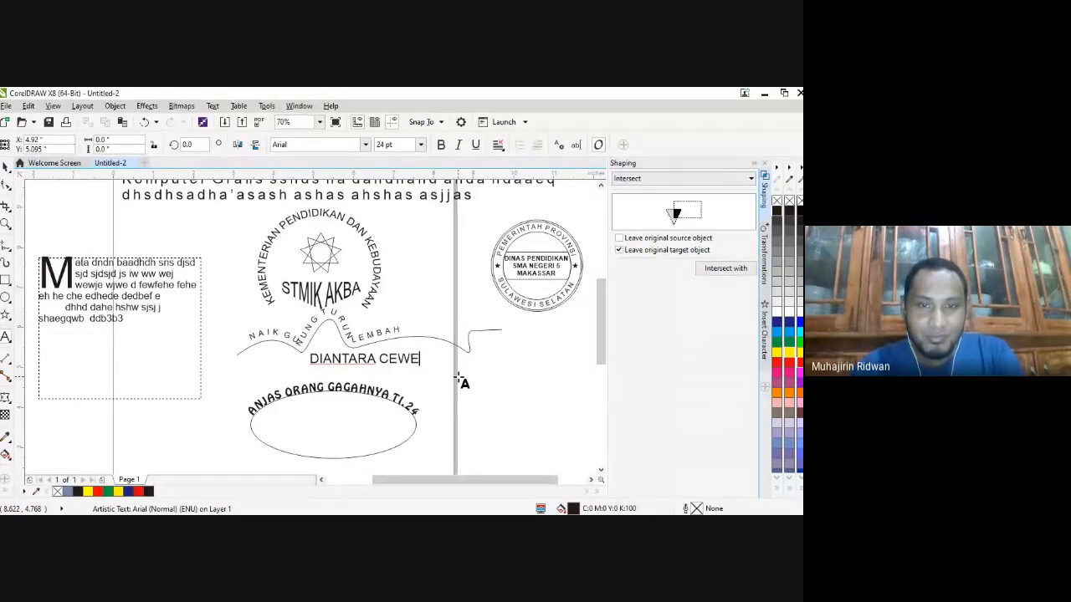
pyautogui.write('K-')
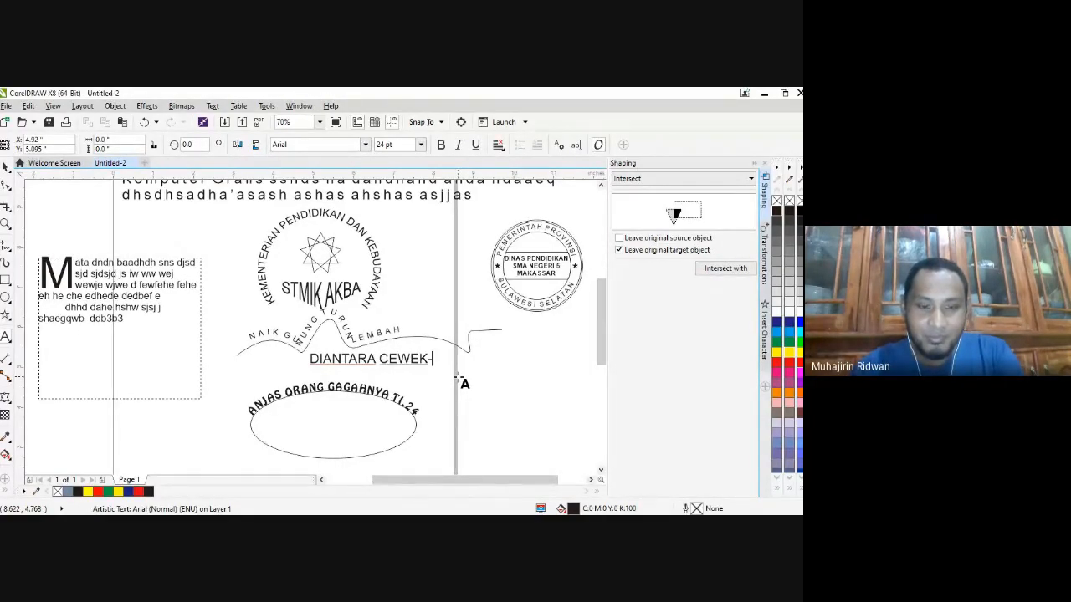
pyautogui.write('CEWE')
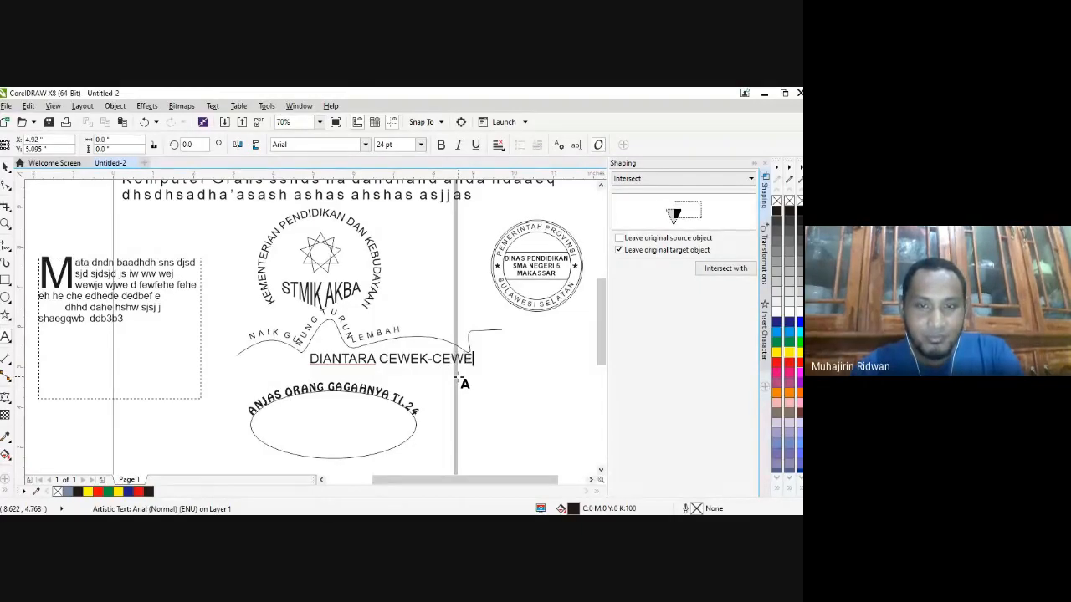
pyautogui.write('K')
pyautogui.click(5, 166)
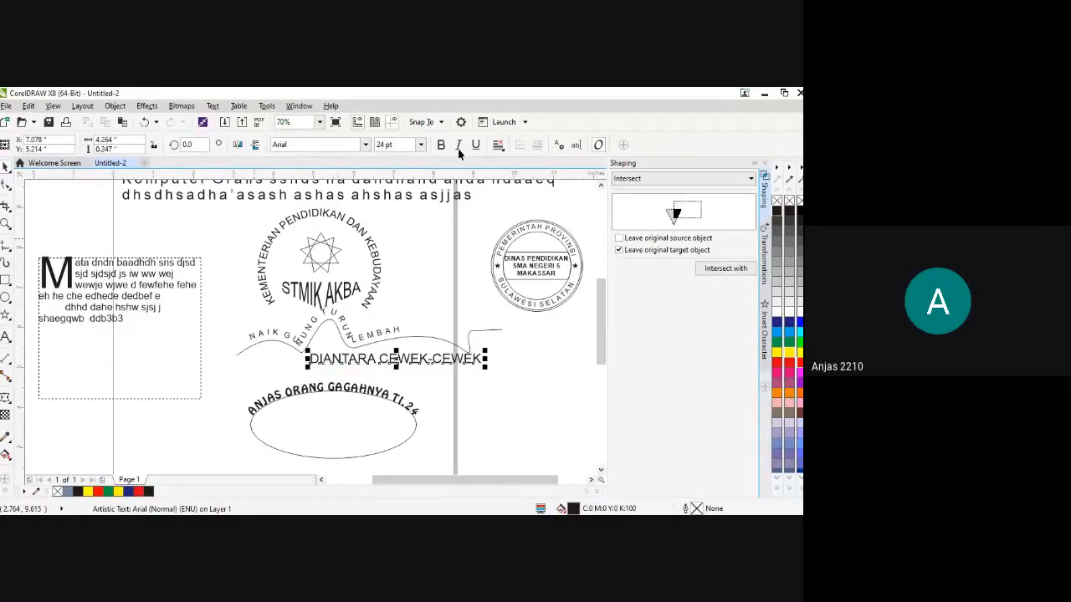
# - Change the "DIANTARA CEWEK-CEWEK" text to the Hobo Std font and scale it down to about 19.3 pt
pyautogui.click(365, 145)
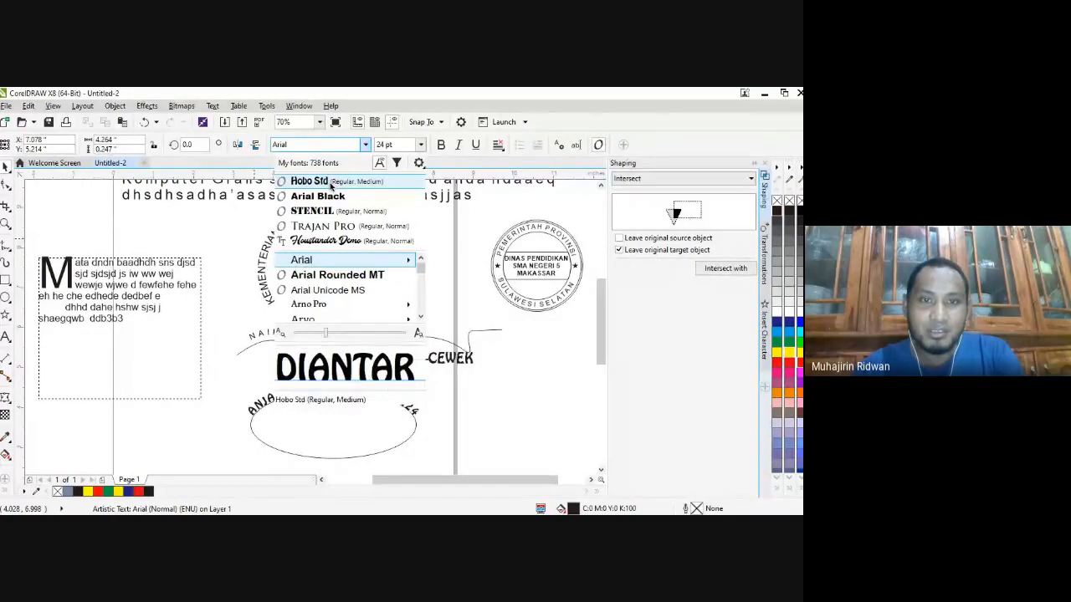
pyautogui.click(330, 185)
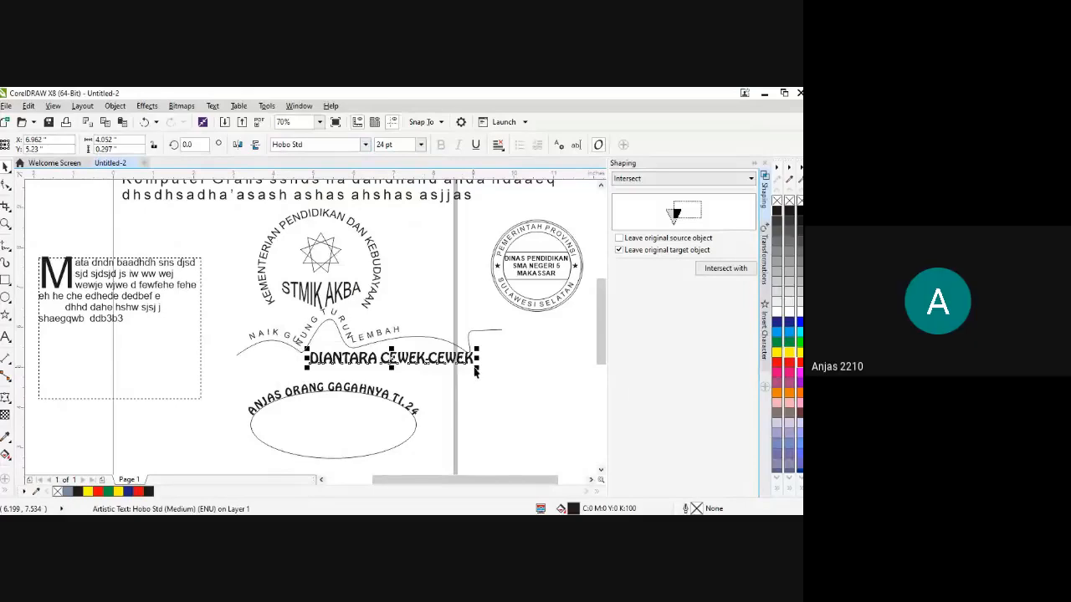
pyautogui.moveTo(476, 367); pyautogui.dragTo(445, 365)
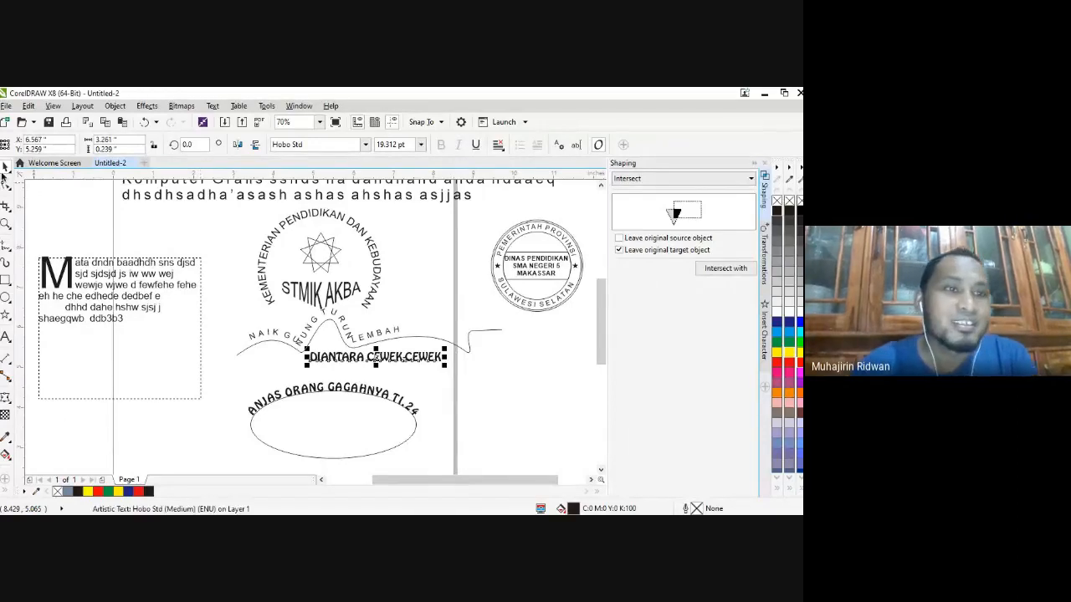
# - Fit the "DIANTARA CEWEK-CEWEK" text to the lower arc of the ellipse, centered at the bottom
pyautogui.click(211, 106)
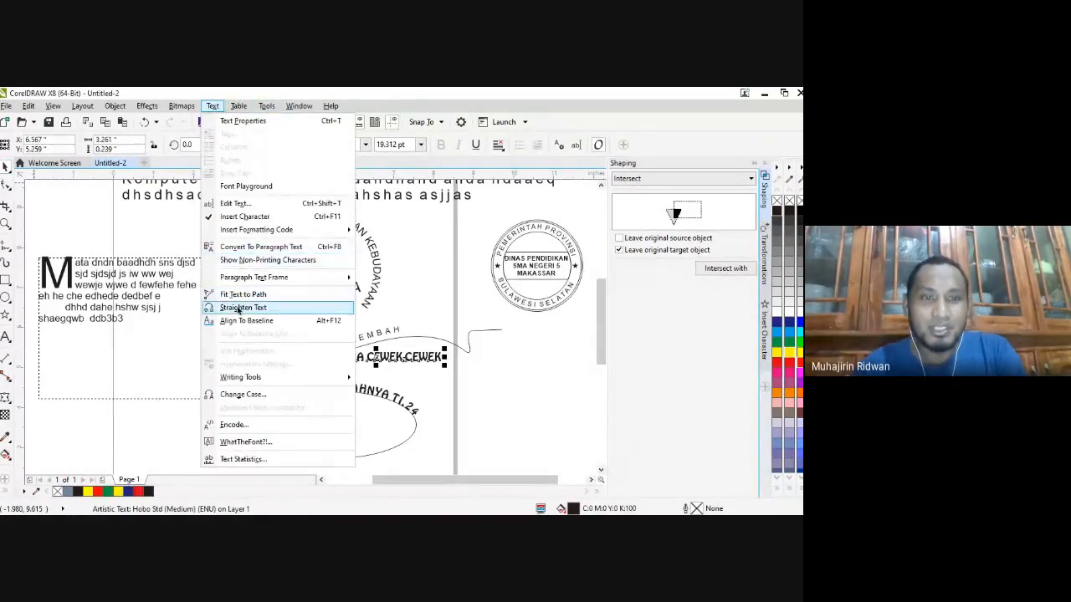
pyautogui.click(239, 295)
pyautogui.scroll(-1, 295, 464)
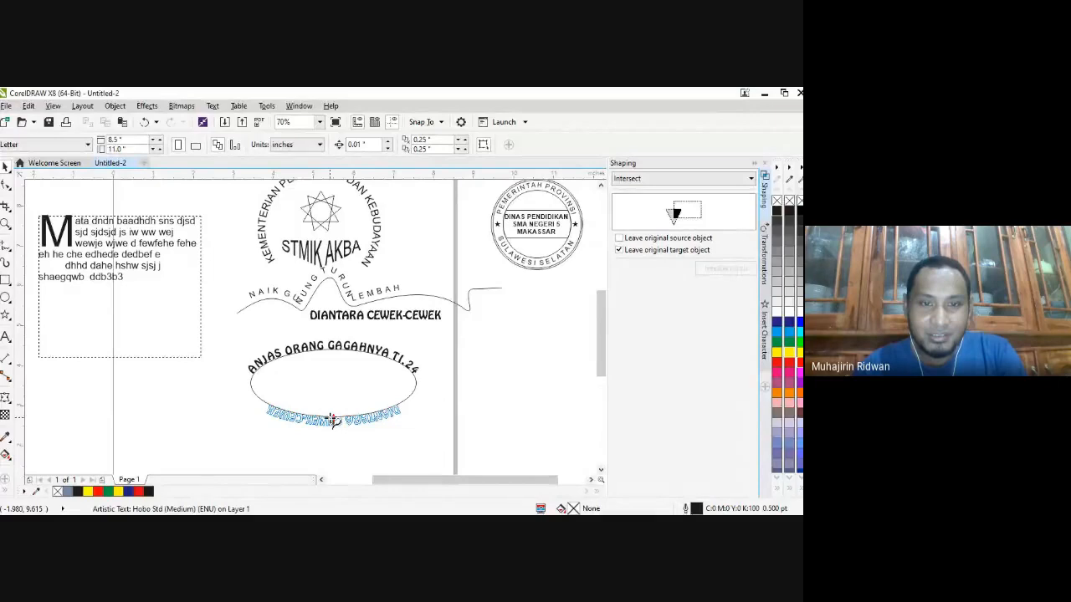
pyautogui.click(332, 420)
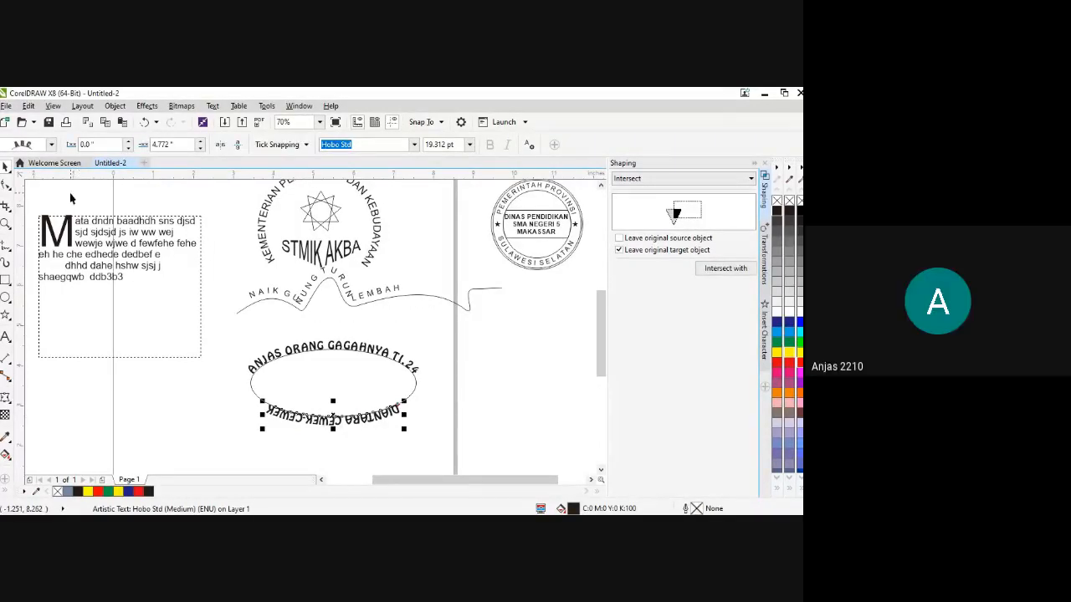
pyautogui.click(225, 450)
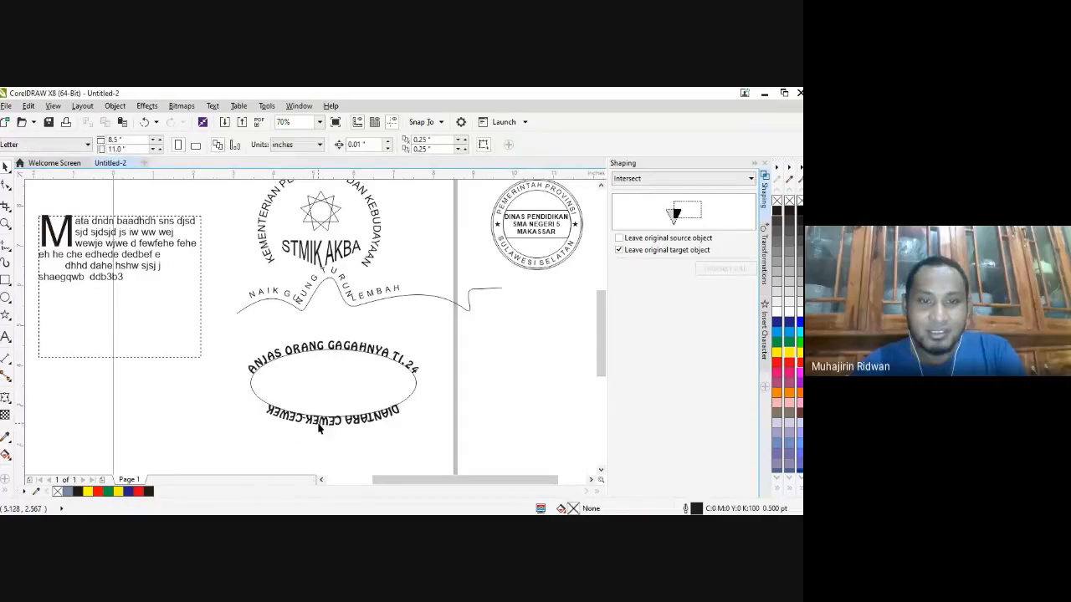
# - Select only the lower text on the ellipse and mirror it both horizontally and vertically so it reads upright
pyautogui.click(319, 427)
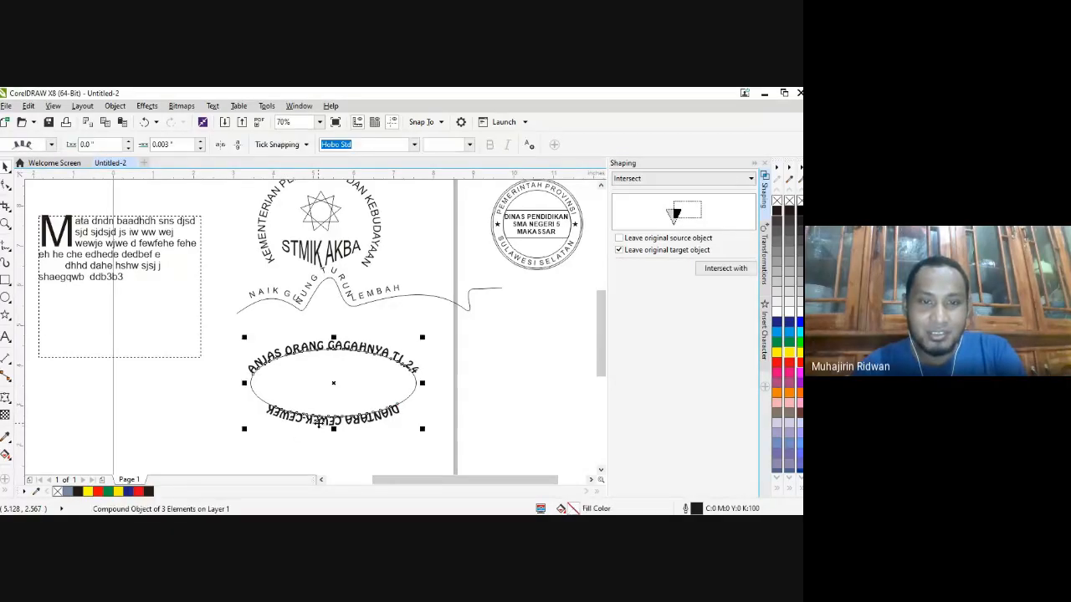
pyautogui.keyDown('ctrl'); pyautogui.click(318, 423); pyautogui.keyUp('ctrl')
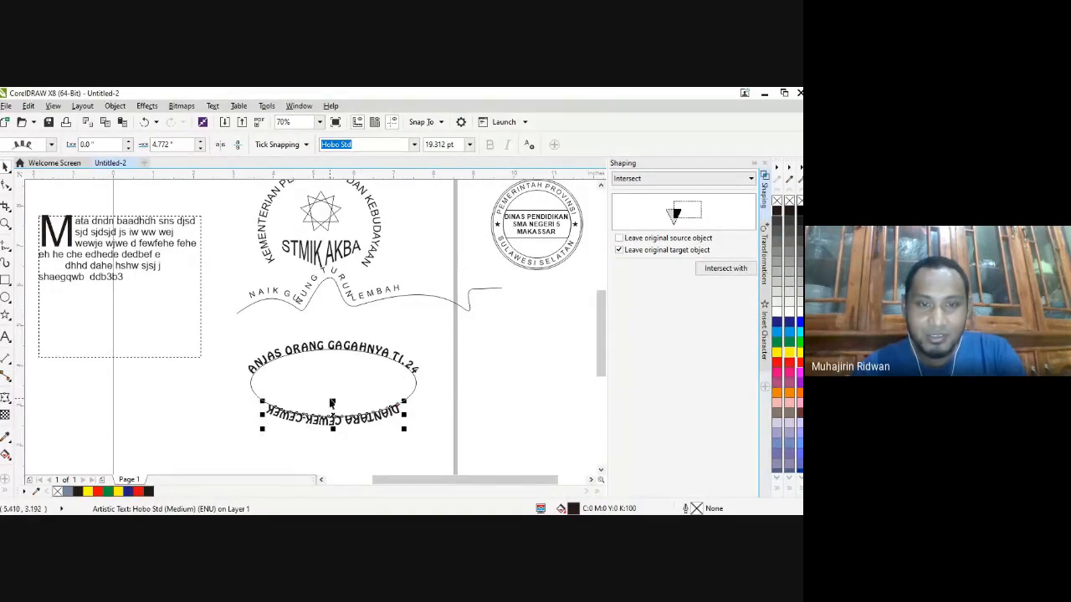
pyautogui.click(360, 454)
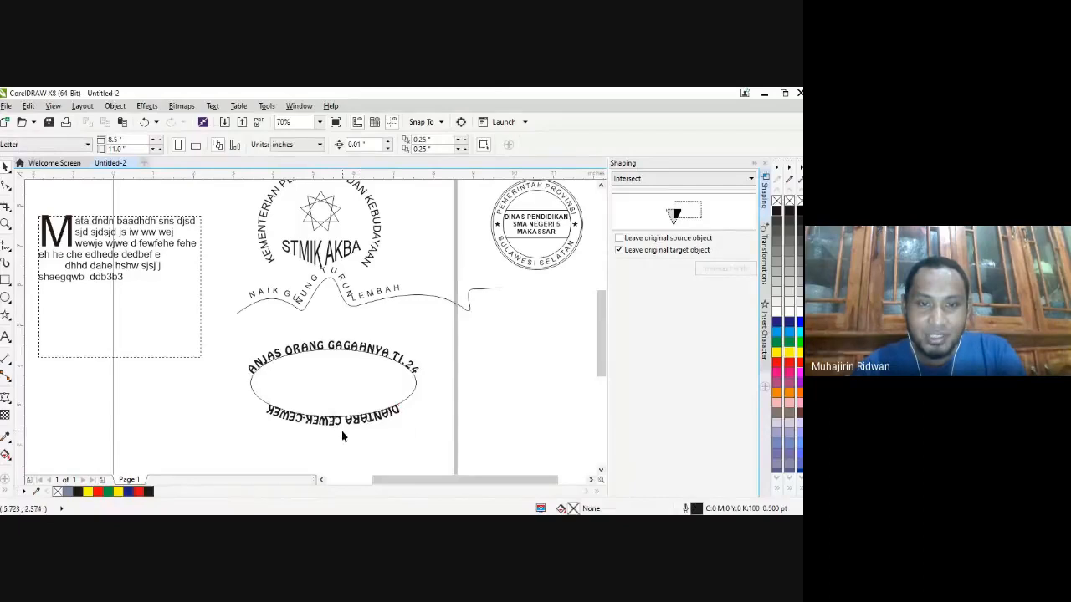
pyautogui.click(340, 420)
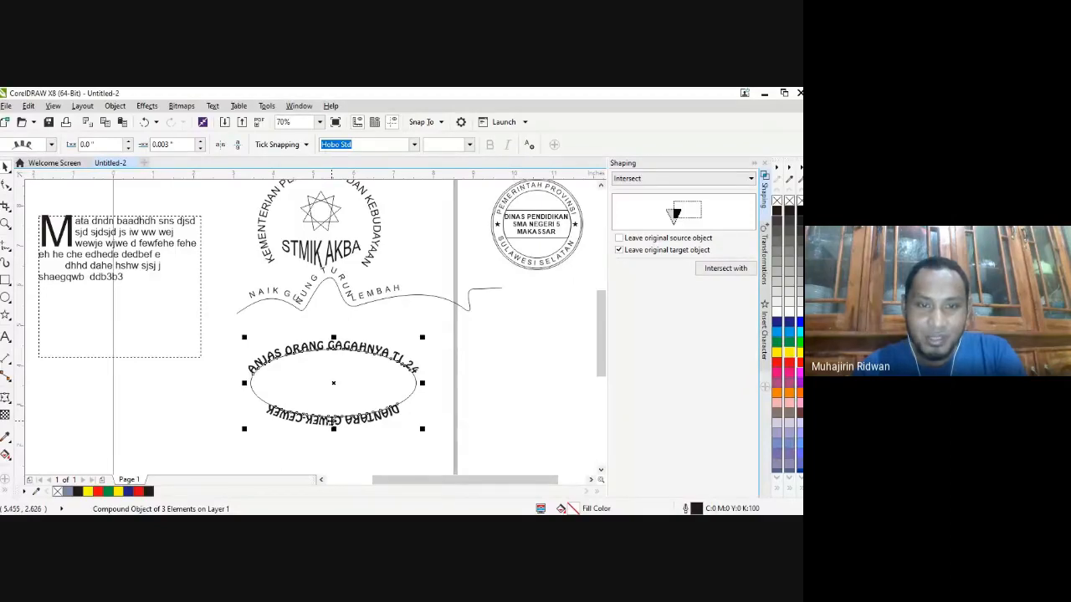
pyautogui.keyDown('ctrl'); pyautogui.click(333, 418); pyautogui.keyUp('ctrl')
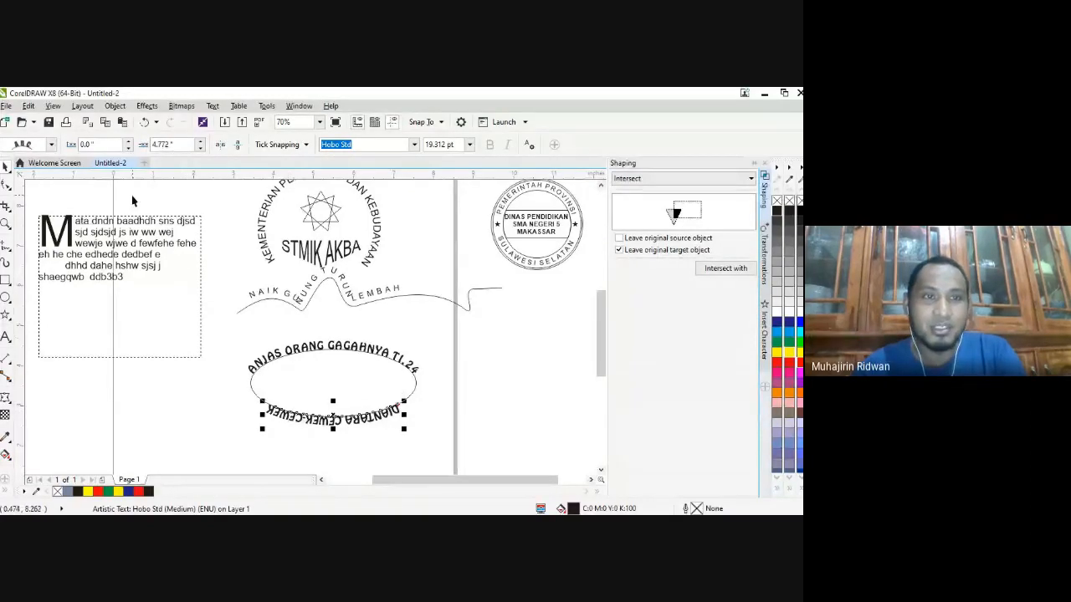
pyautogui.click(219, 147)
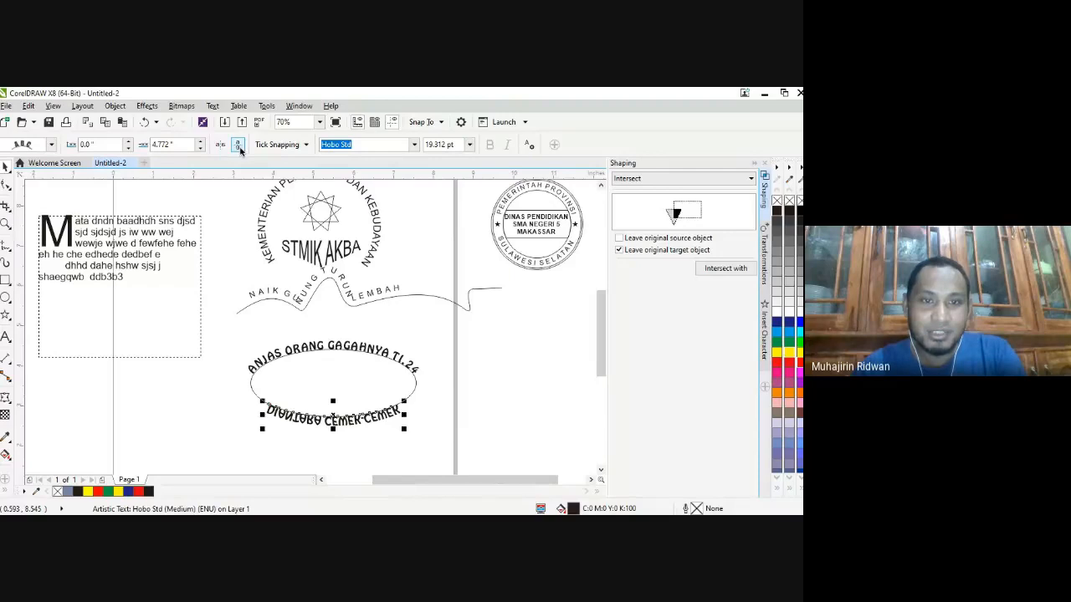
pyautogui.click(239, 145)
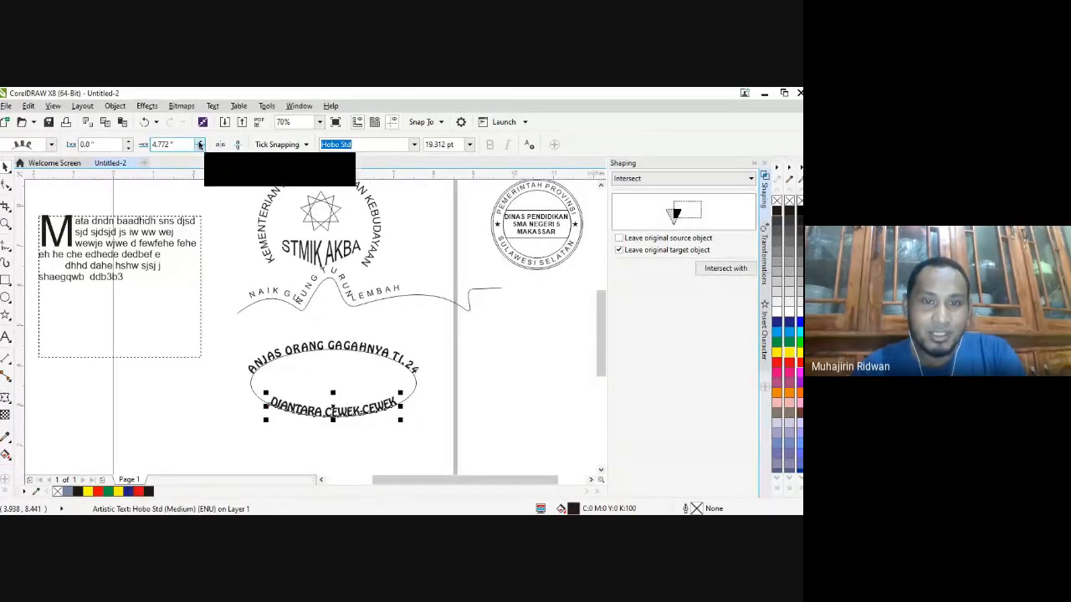
# - Nudge the lower text's offset to 4.822 inches and set its distance from the ellipse path to 0.2 inches
pyautogui.click(200, 143)
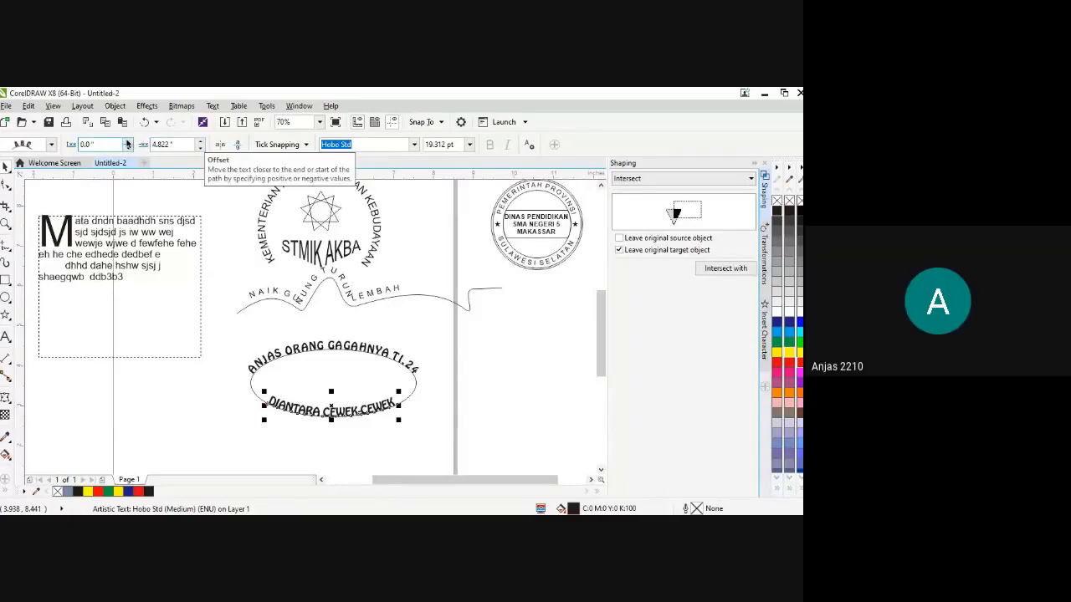
pyautogui.click(127, 144)
pyautogui.click(127, 144)
pyautogui.click(128, 144)
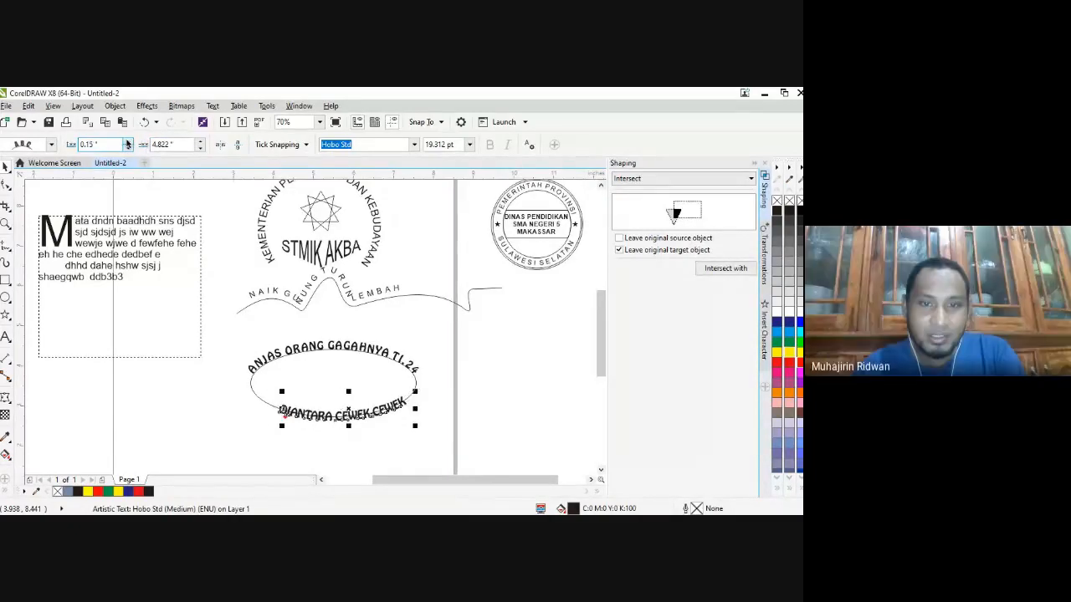
pyautogui.click(127, 144)
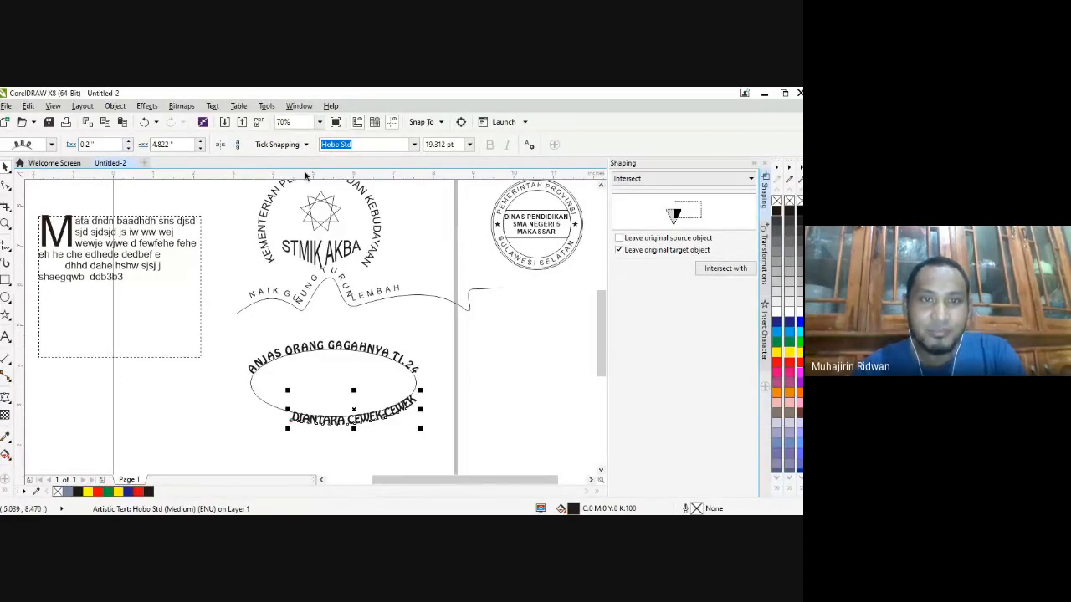
# - Increase the lower text's offset along the ellipse to 5.372 inches to center it under the upper text
pyautogui.click(200, 145)
pyautogui.click(200, 145)
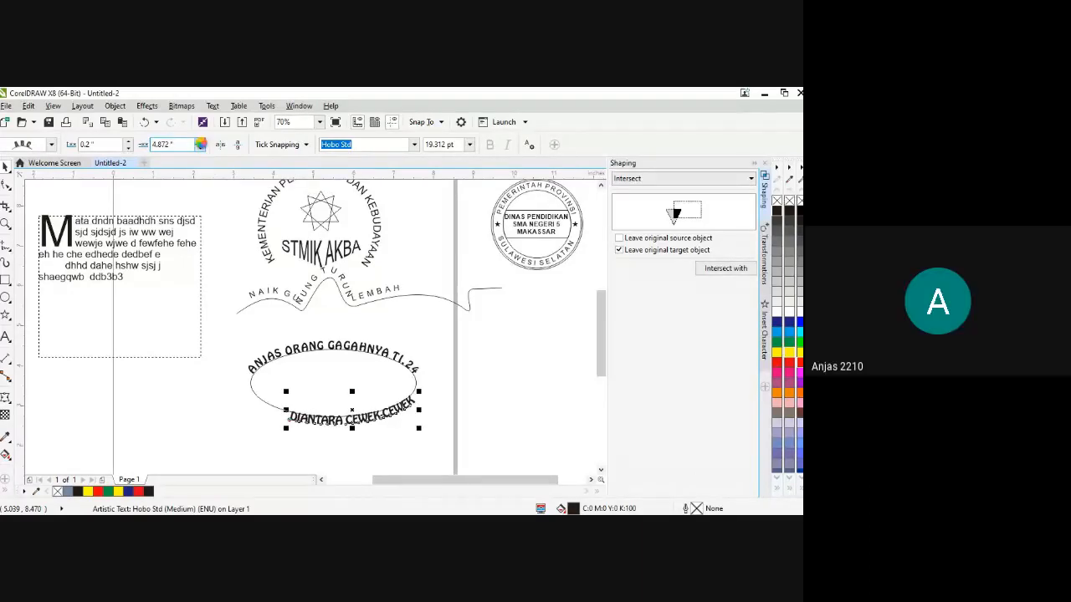
pyautogui.click(200, 145)
pyautogui.click(200, 145)
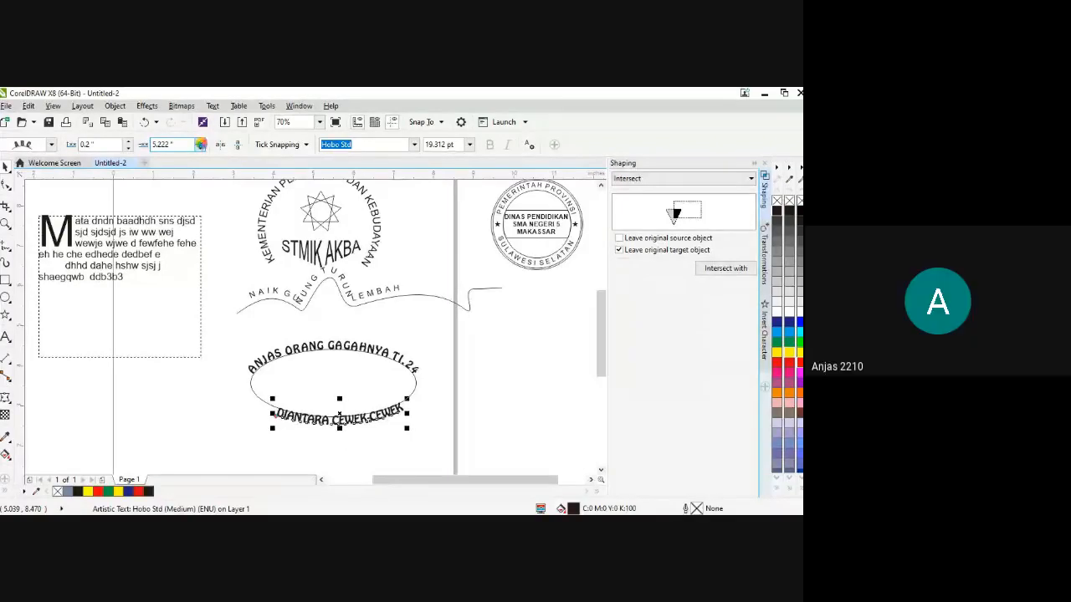
pyautogui.click(200, 145)
pyautogui.click(200, 145)
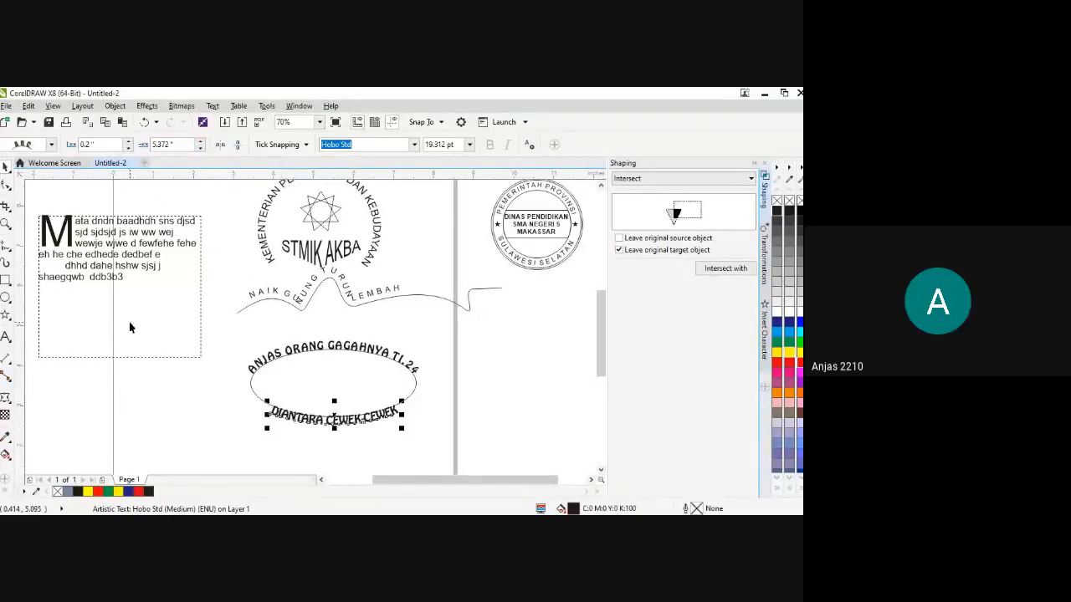
# - Widen the letter spacing of "DIANTARA CEWEK-CEWEK" slightly so it spans more of the ellipse's lower arc
pyautogui.click(5, 185)
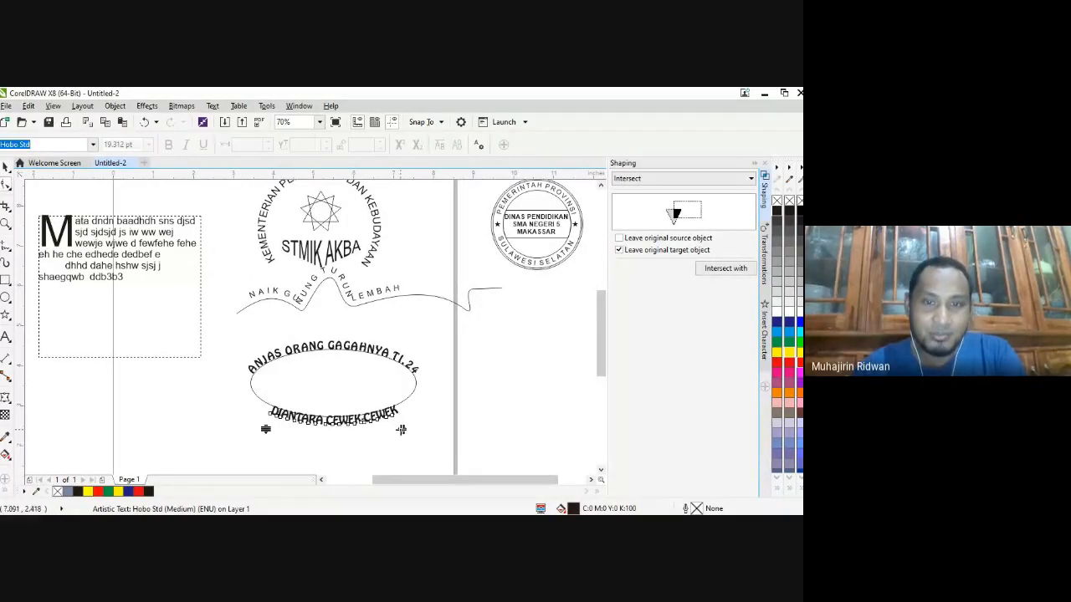
pyautogui.moveTo(407, 430); pyautogui.dragTo(431, 423)
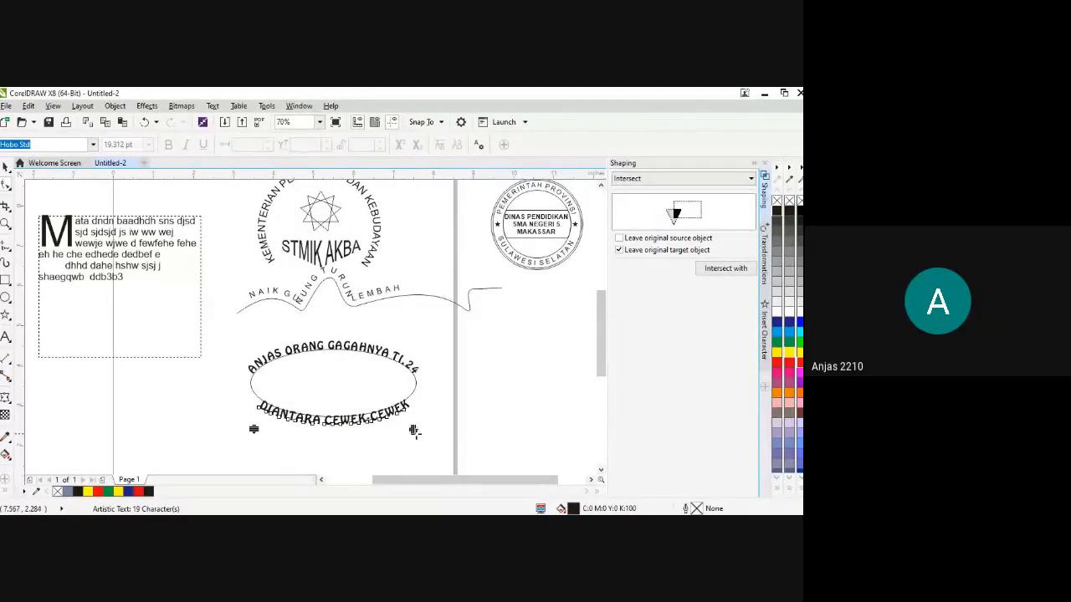
pyautogui.click(6, 166)
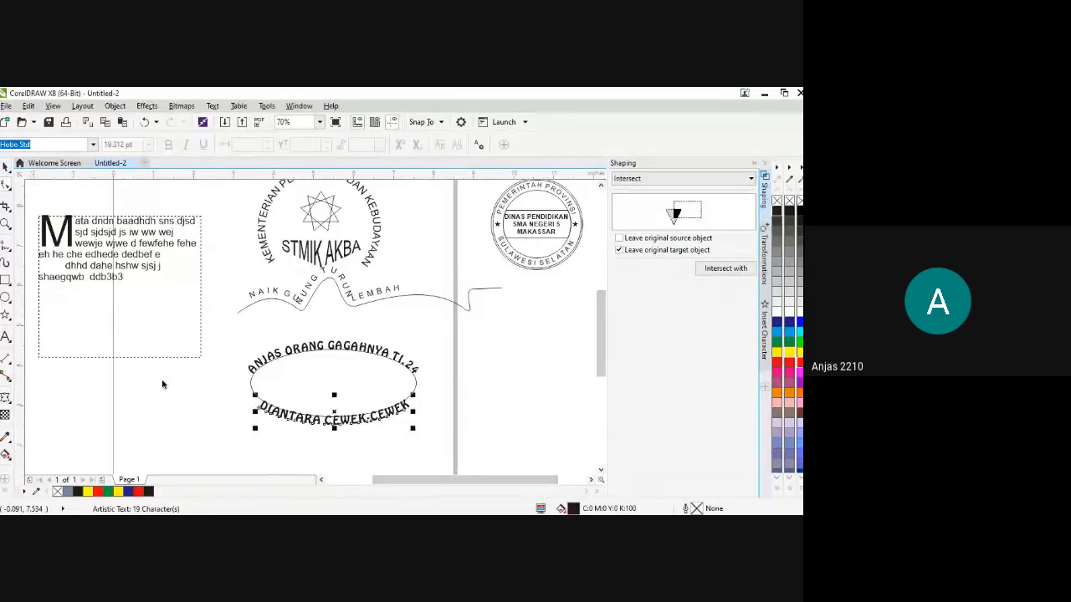
# - Select the ellipse together with its two curved text lines and examine the arrangement close up
pyautogui.scroll(1, 351, 421)
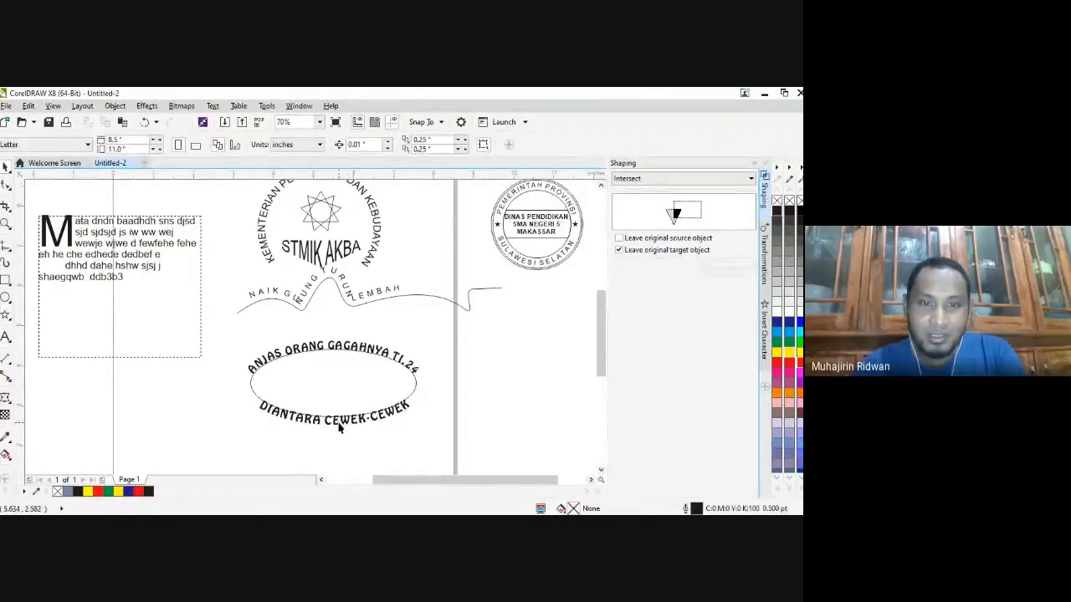
pyautogui.click(336, 423)
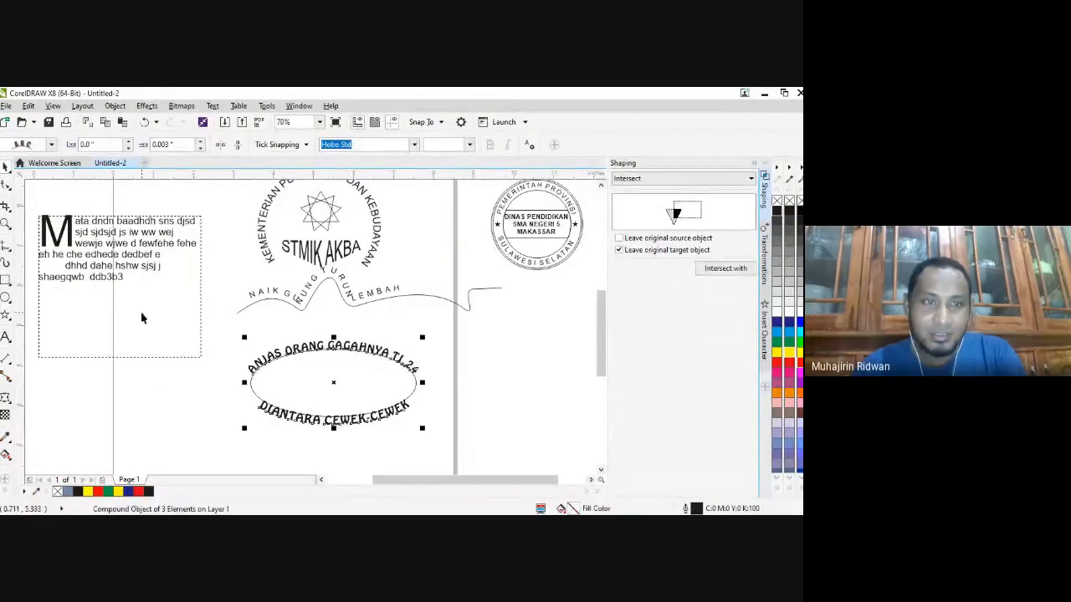
pyautogui.click(5, 224)
pyautogui.moveTo(243, 338); pyautogui.dragTo(432, 432)
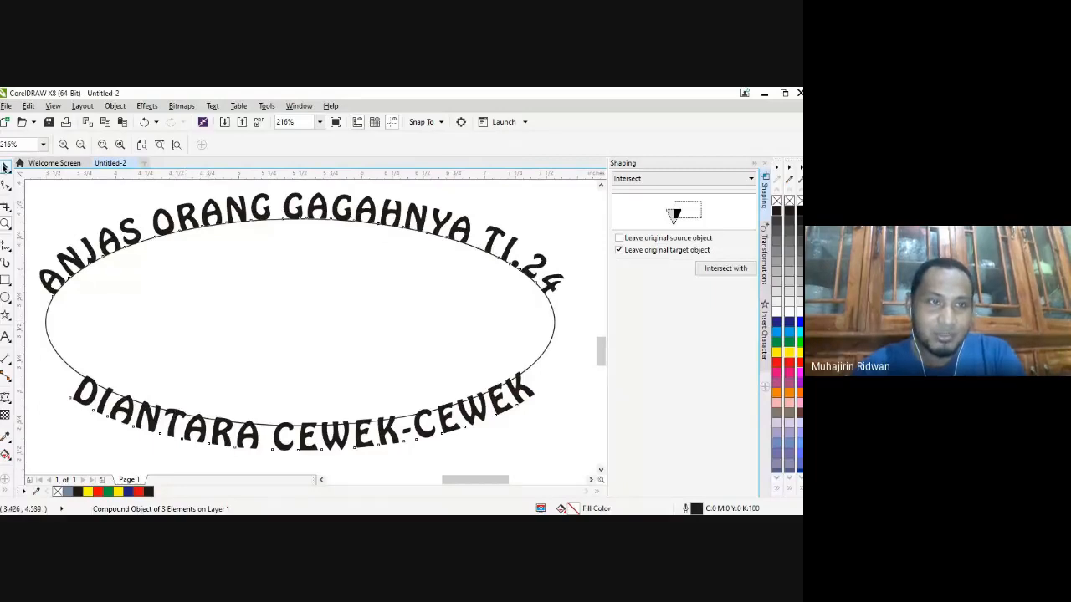
# - Set the lower curved text's offset to 5.422 inches and its distance from the ellipse path to 0.23 inches
pyautogui.click(5, 167)
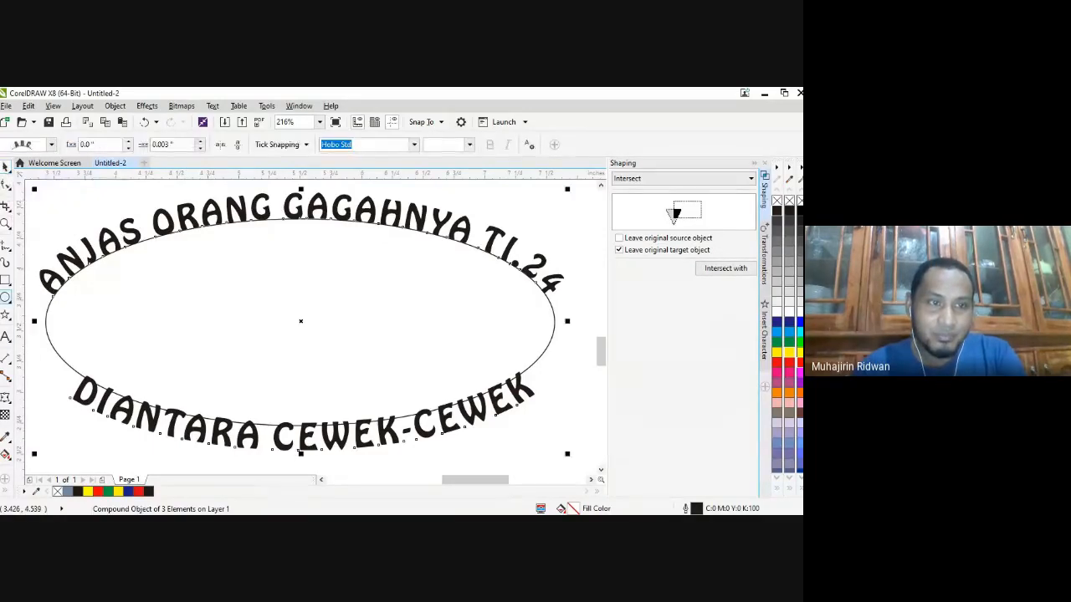
pyautogui.keyDown('ctrl'); pyautogui.click(106, 406); pyautogui.keyUp('ctrl')
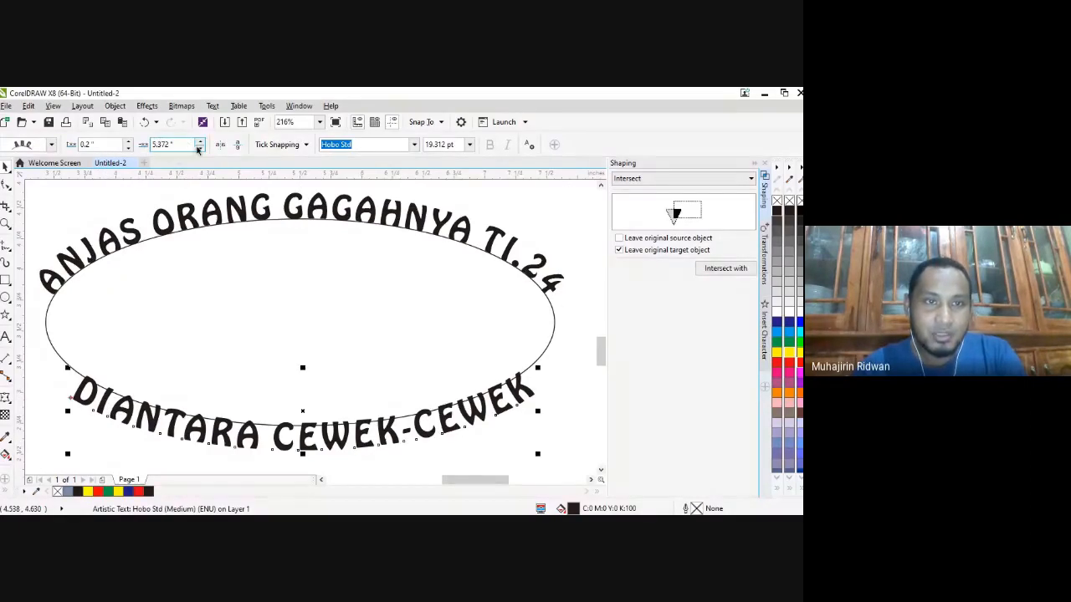
pyautogui.click(200, 144)
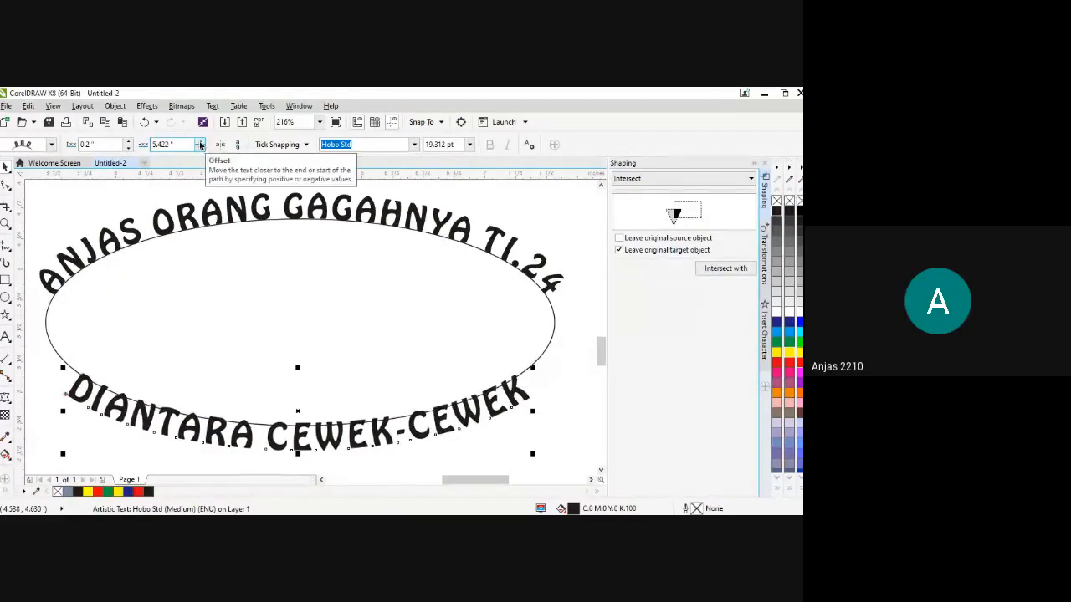
pyautogui.click(129, 142)
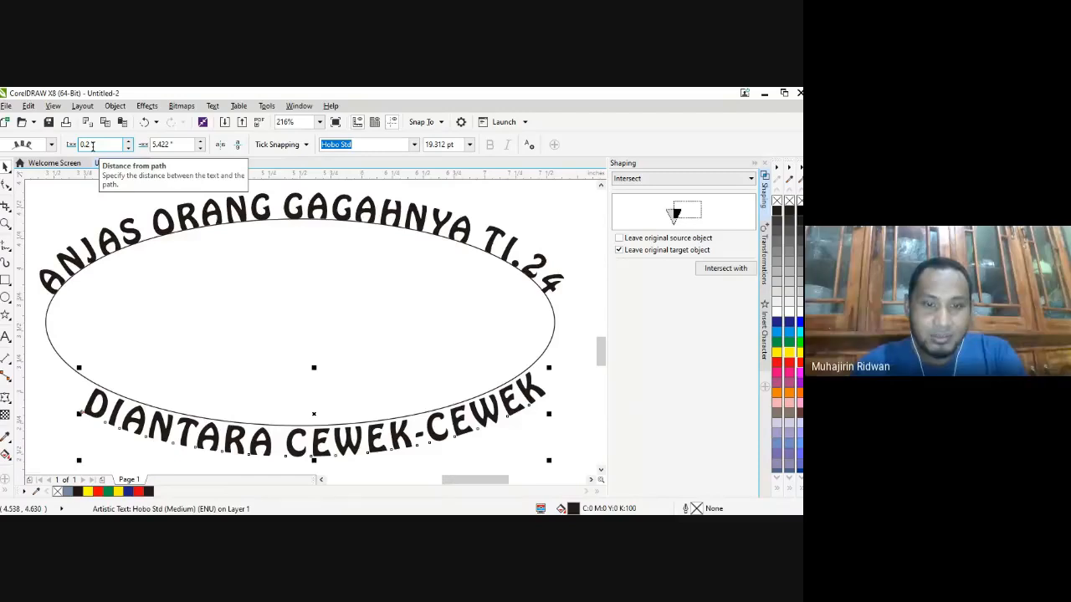
pyautogui.write('4')
pyautogui.press('Return')
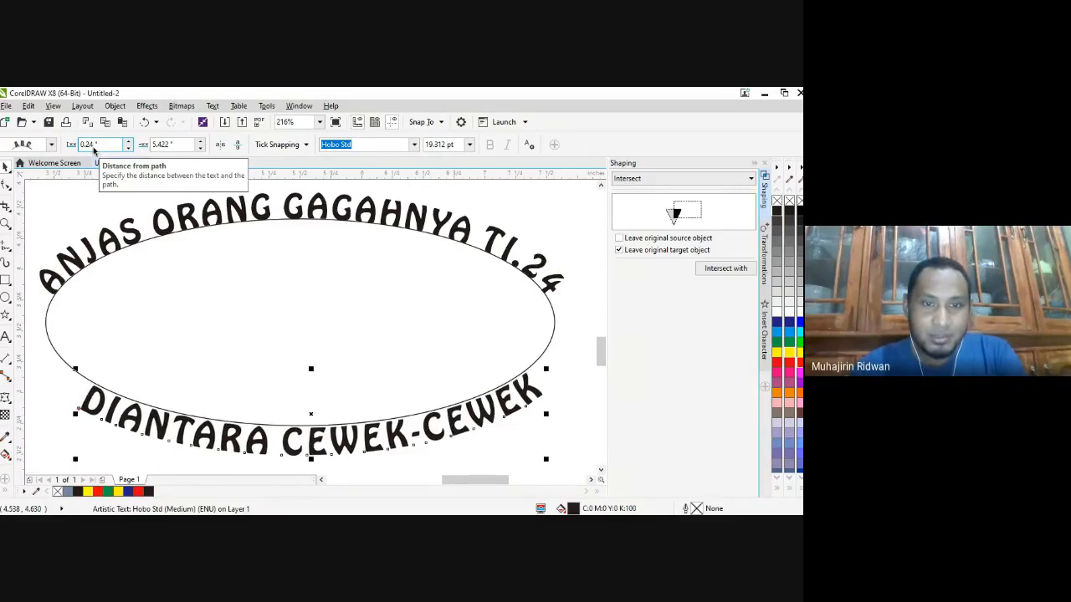
pyautogui.click(93, 144)
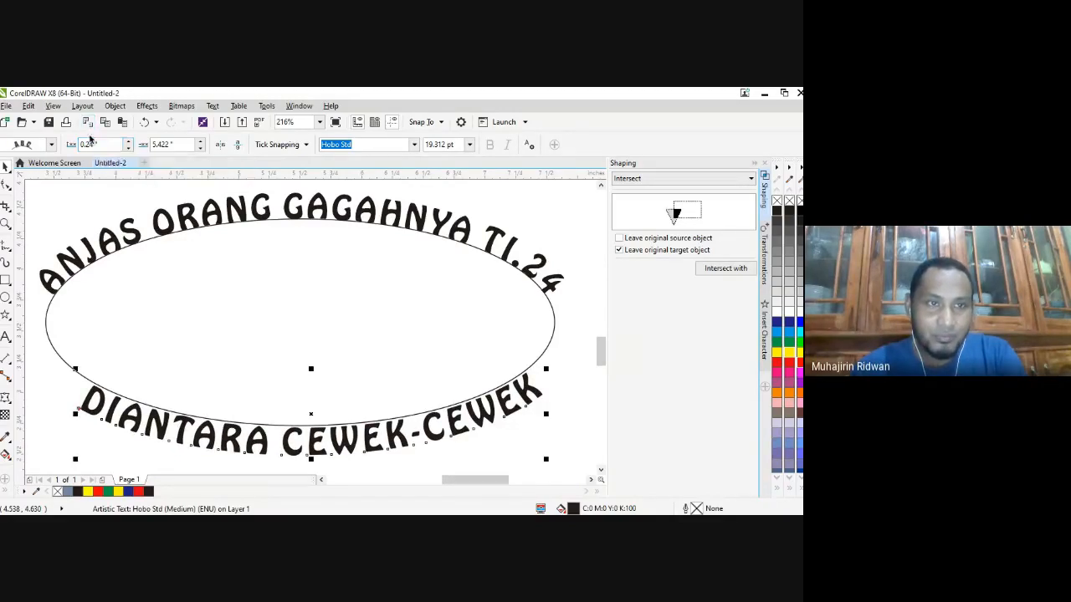
pyautogui.press('BackSpace')
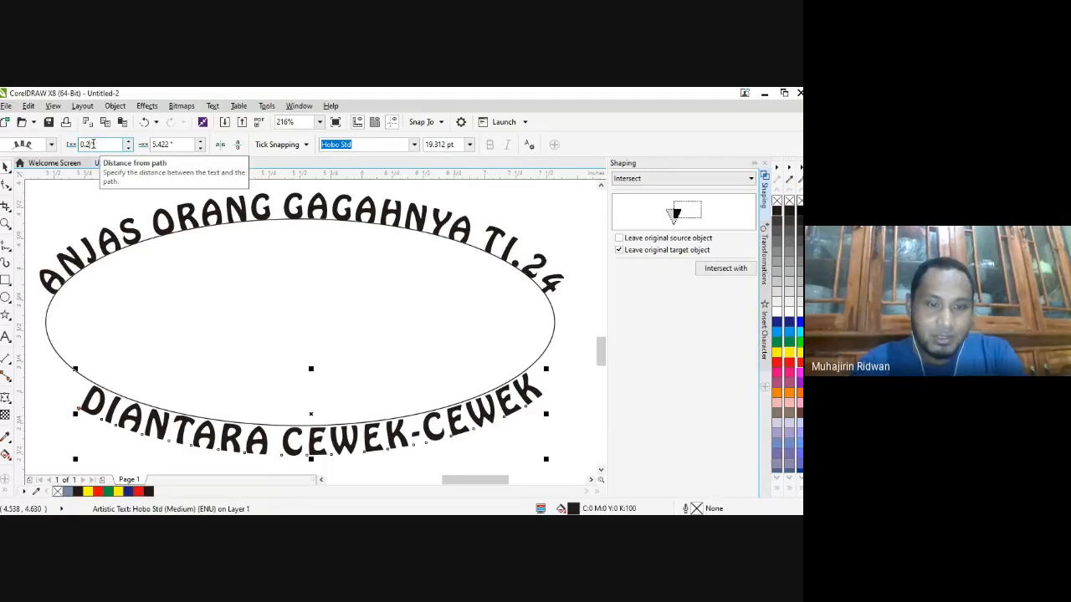
pyautogui.write('3')
pyautogui.press('Return')
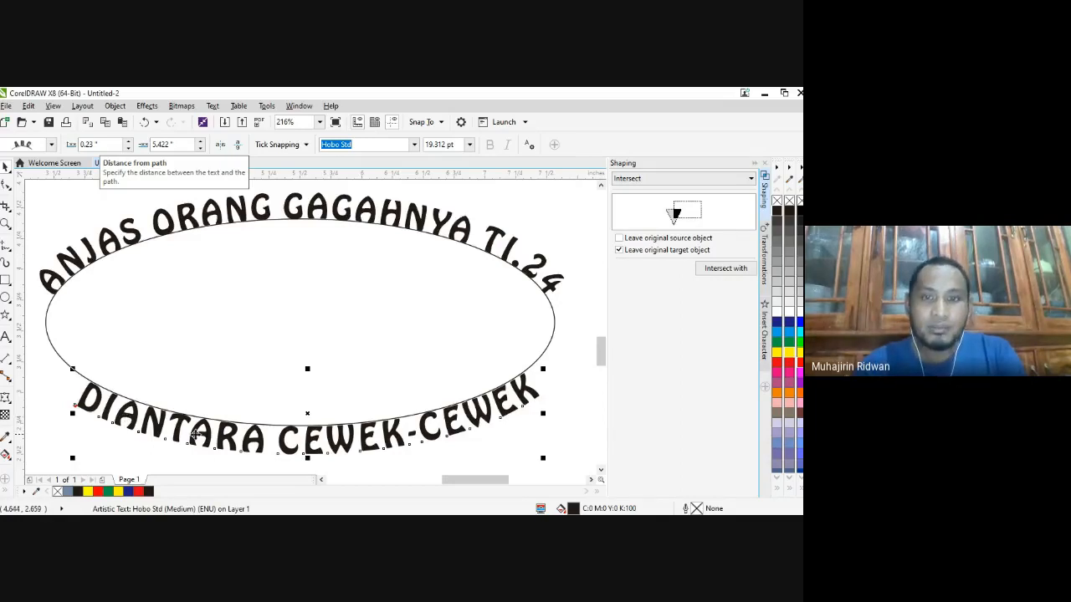
# - Make a concentric copy of the ellipse scaled down to about 95%, about 3.93 by 1.6 inches
pyautogui.click(151, 345)
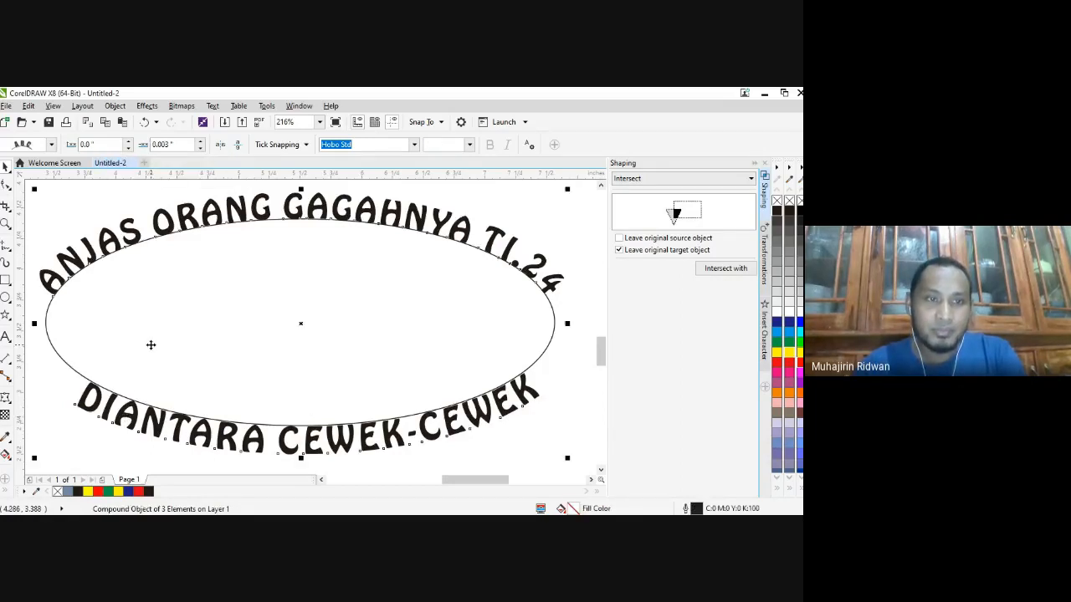
pyautogui.click(151, 344)
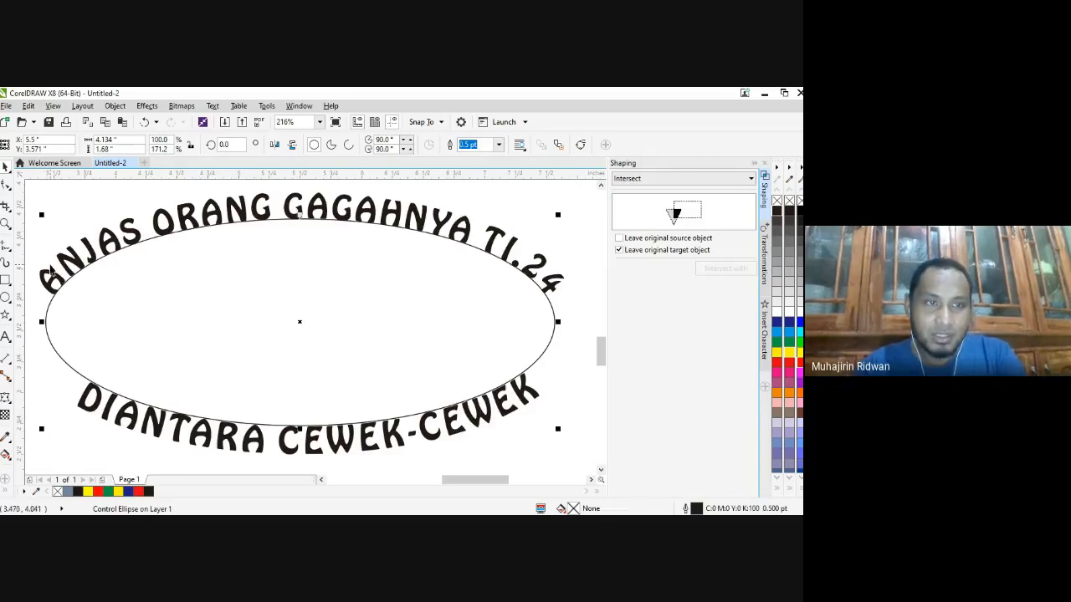
pyautogui.moveTo(40, 216); pyautogui.dragTo(49, 227)
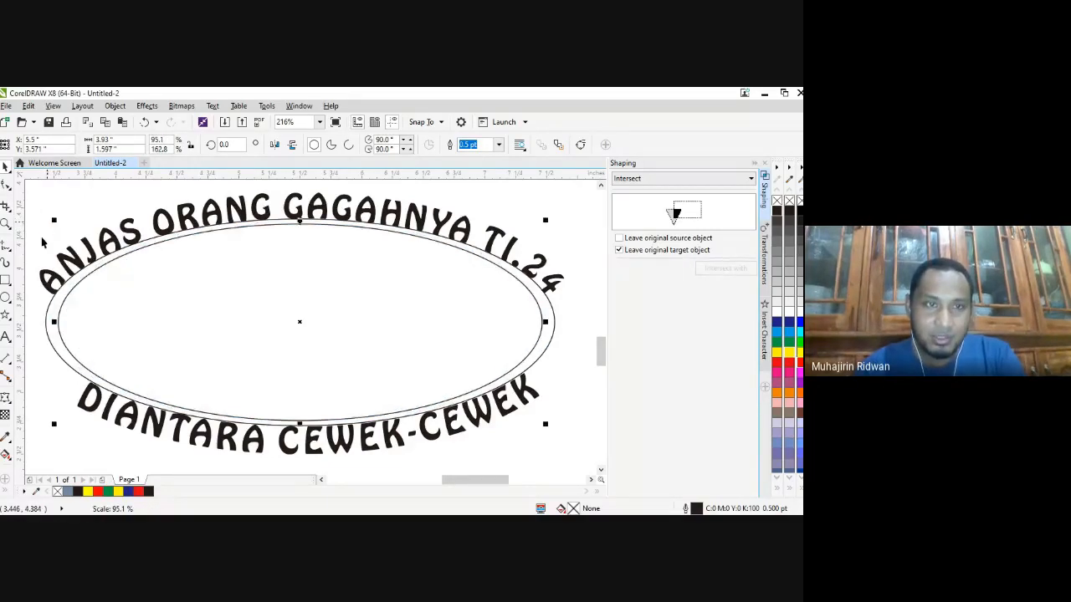
# - Delete the original path ellipse that carries the text, keeping both curved text lines and the smaller copy
pyautogui.click(50, 307)
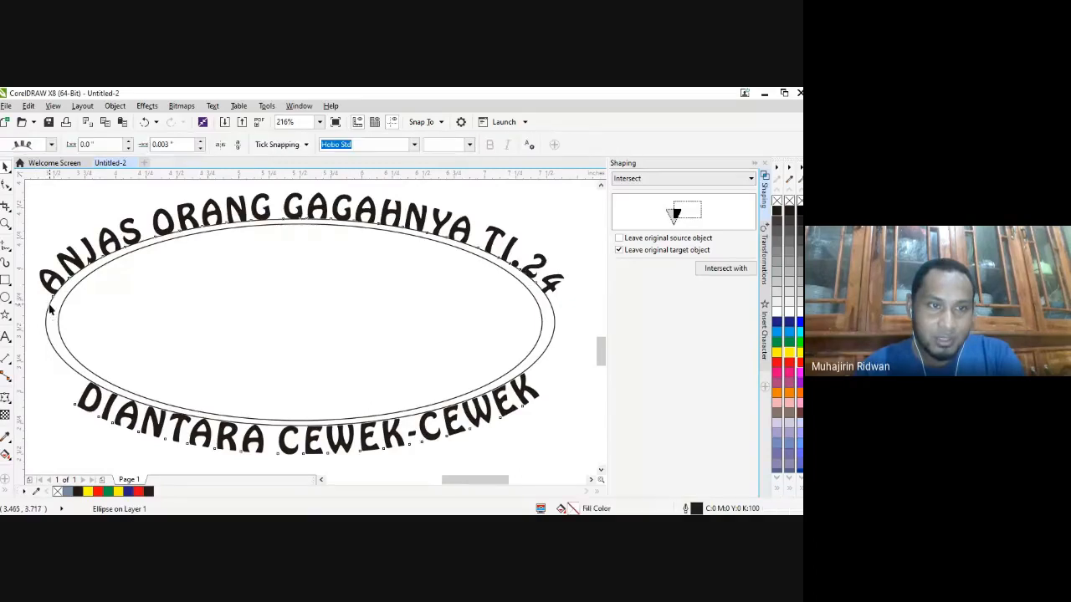
pyautogui.click(49, 304)
pyautogui.click(49, 304)
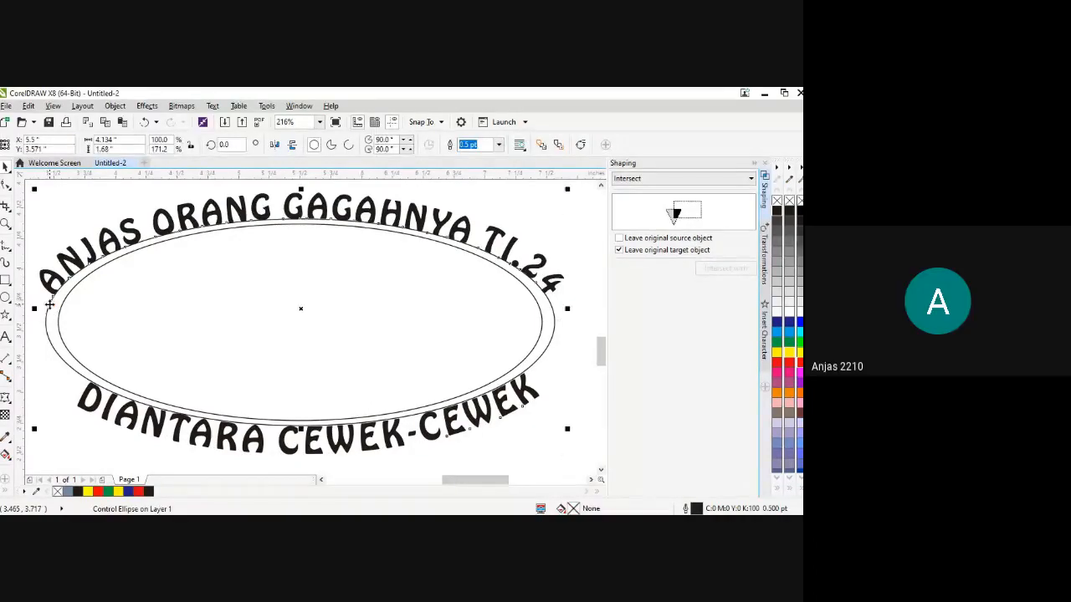
pyautogui.press('Delete')
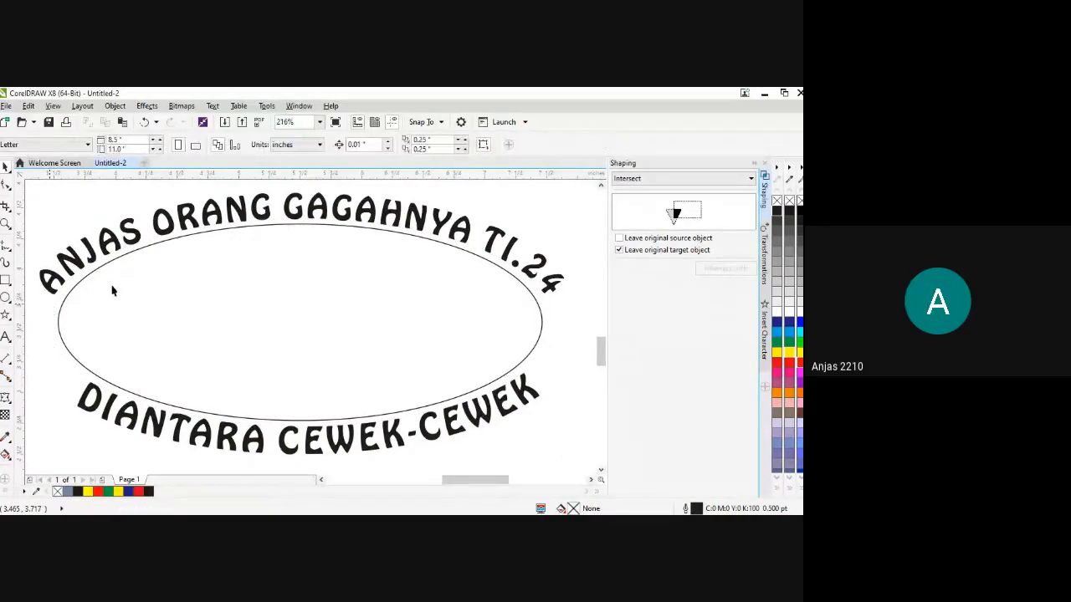
# - Make an enlarged concentric ellipse of about 5.57 by 2.26 inches enclosing both text lines and delete the inner ellipse
pyautogui.click(61, 308)
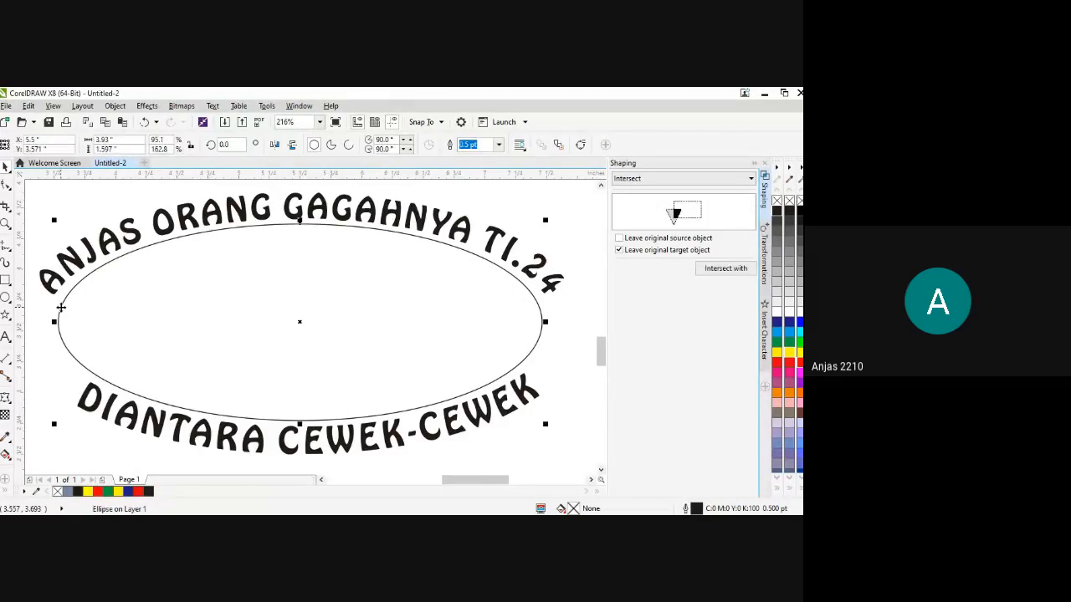
pyautogui.moveTo(53, 221); pyautogui.dragTo(131, 293)
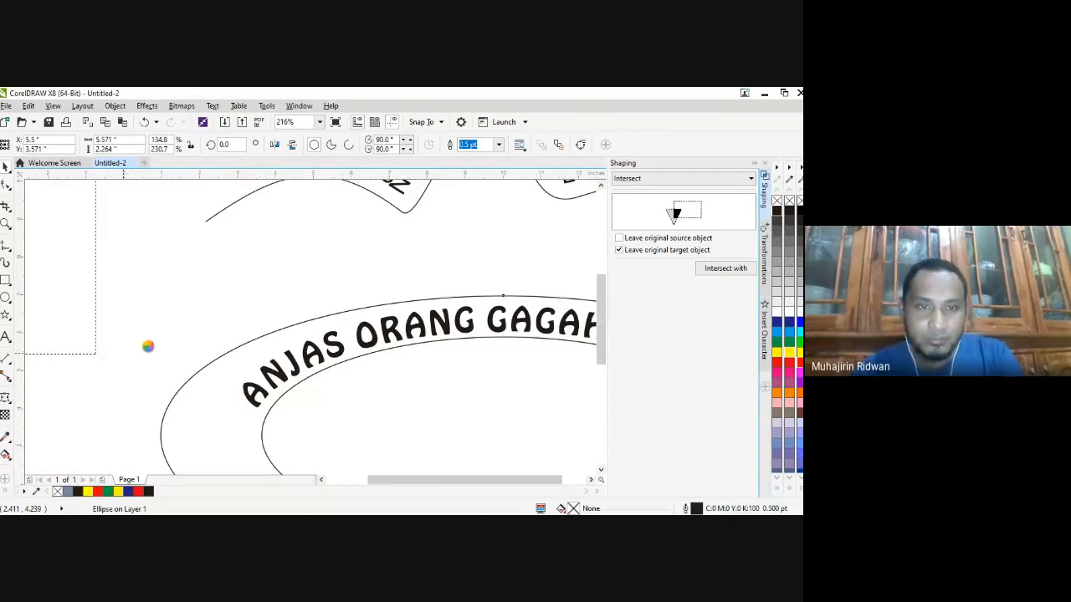
pyautogui.press('F4')
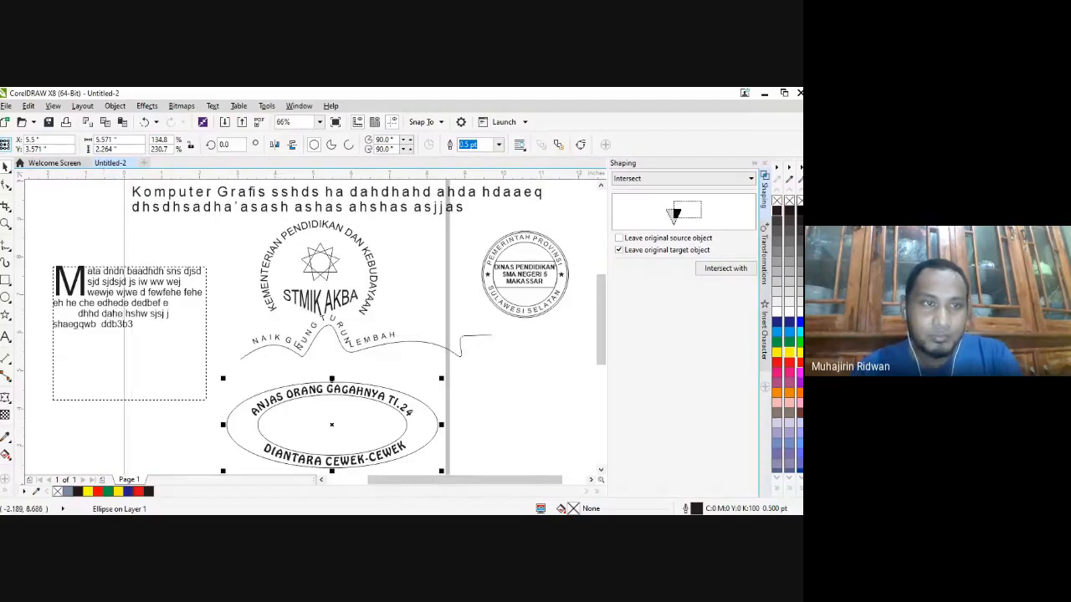
pyautogui.click(296, 370)
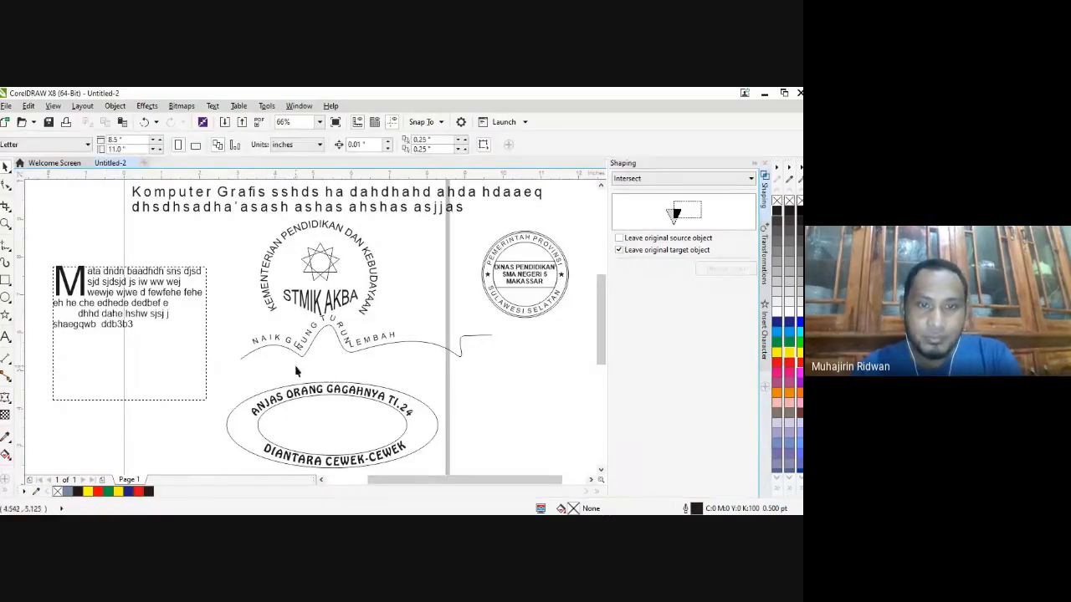
pyautogui.click(259, 429)
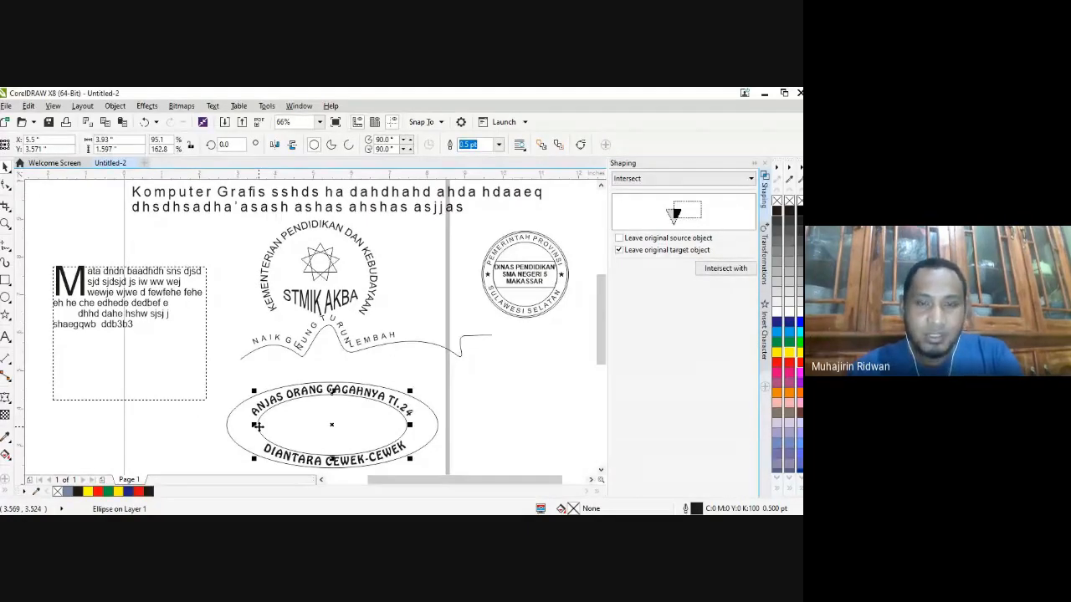
pyautogui.press('Delete')
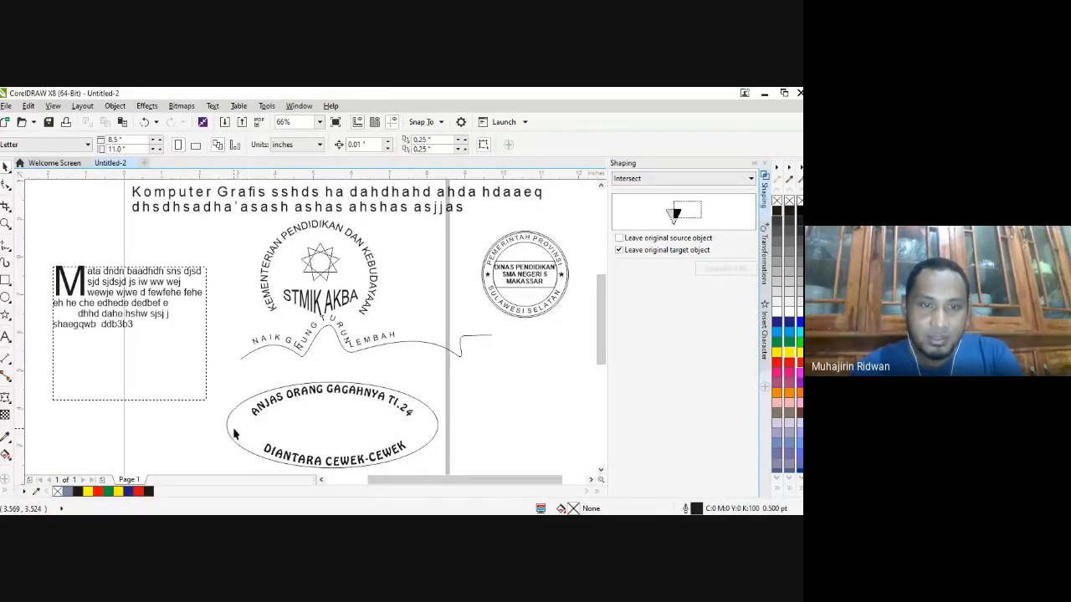
# - Fill the large ellipse with yellow and send it behind the curved text lines
pyautogui.click(234, 433)
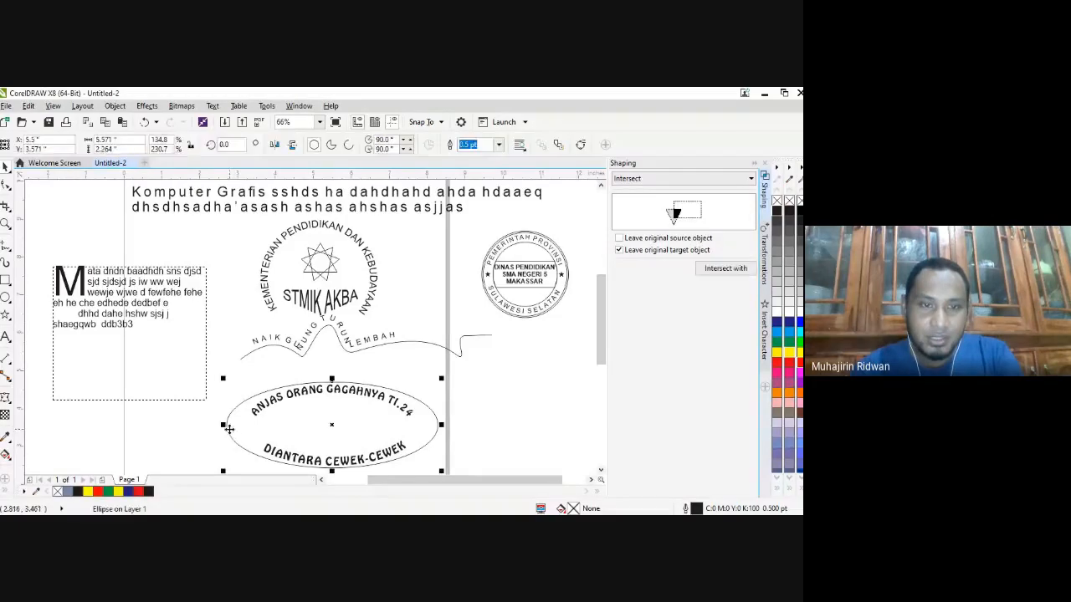
pyautogui.click(775, 353)
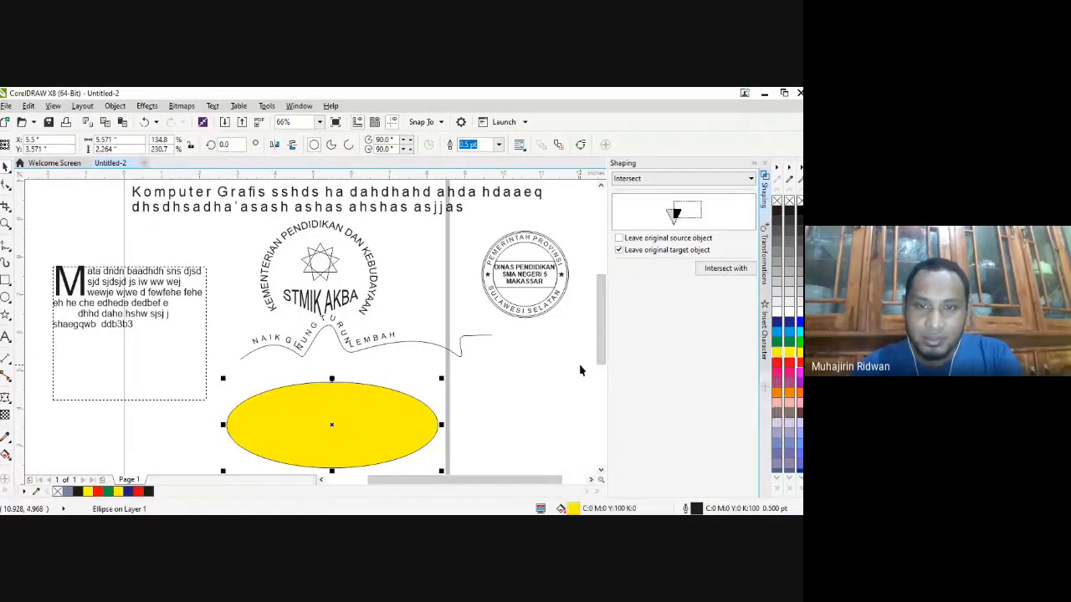
pyautogui.click(552, 389)
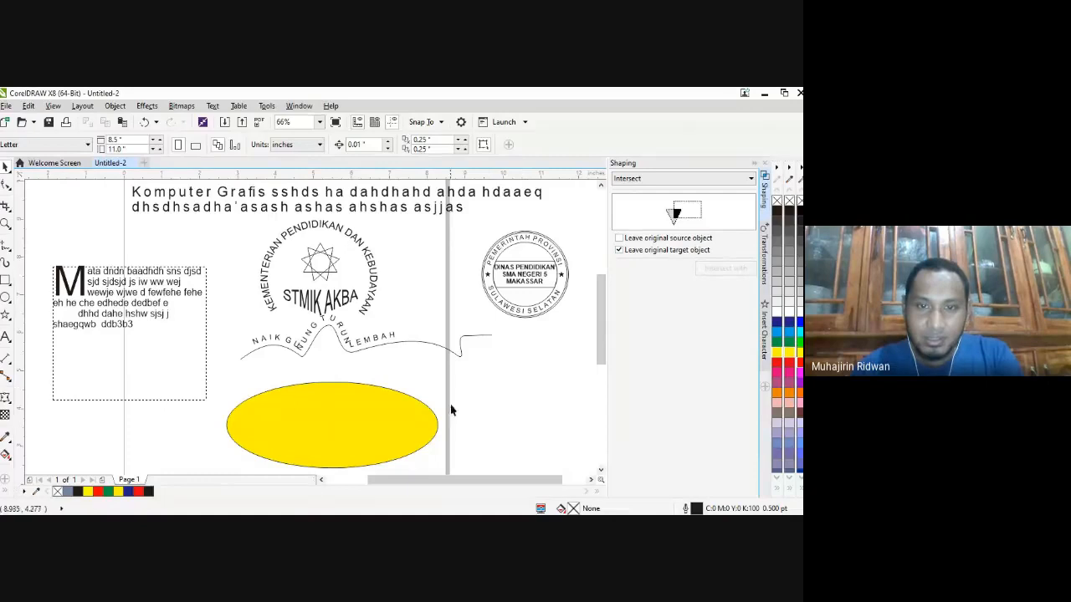
pyautogui.click(434, 423)
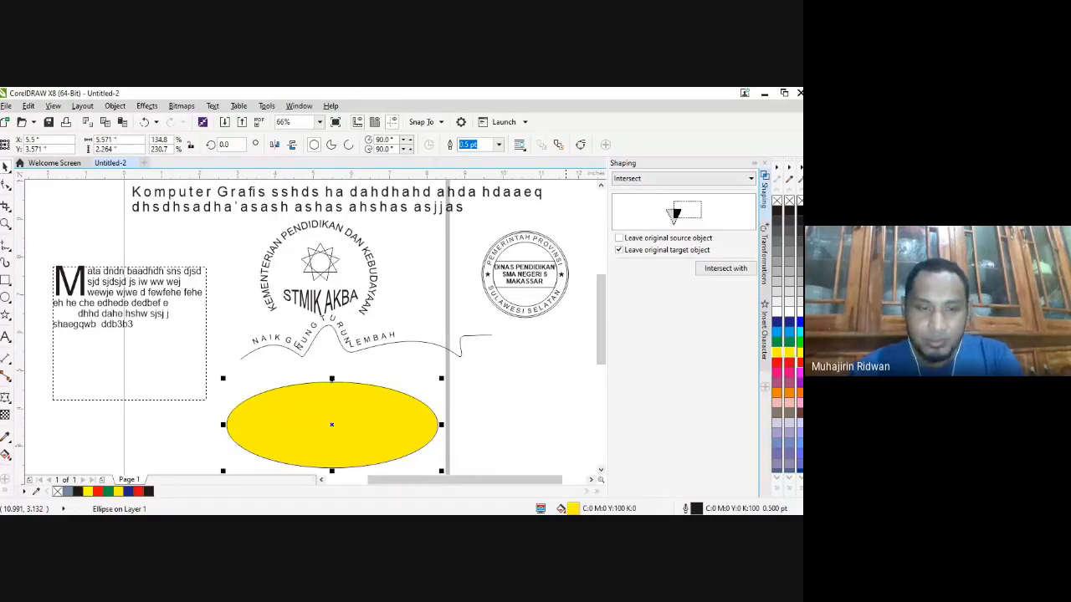
pyautogui.press('Escape')
pyautogui.hotkey('shift', 'pagedown')
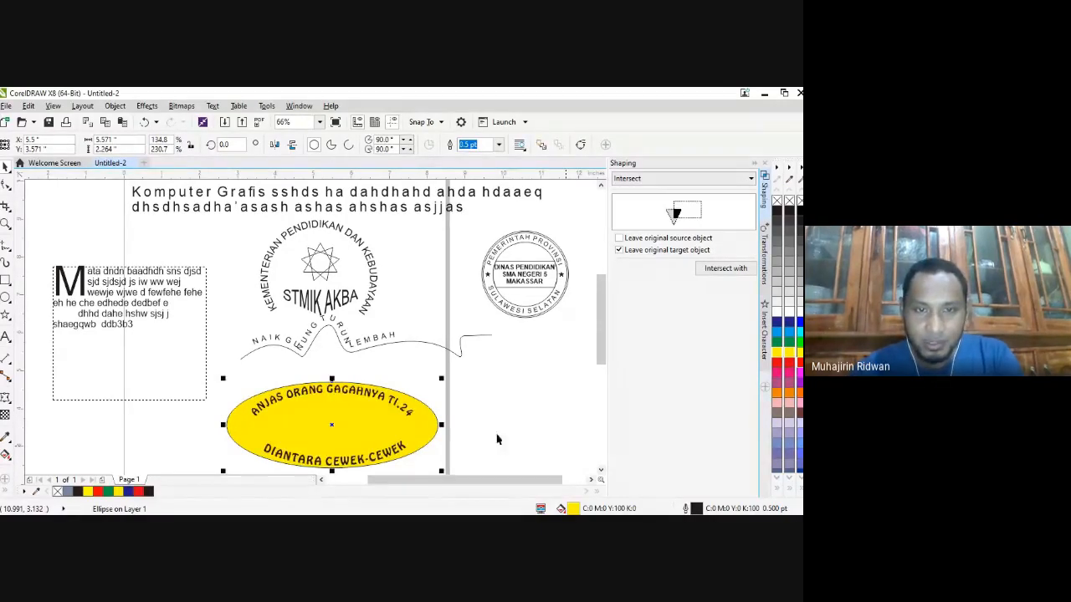
# - Narrow the yellow ellipse symmetrically about its center to a width of about 4.8 inches, closer around the text
pyautogui.click(206, 435)
pyautogui.click(235, 430)
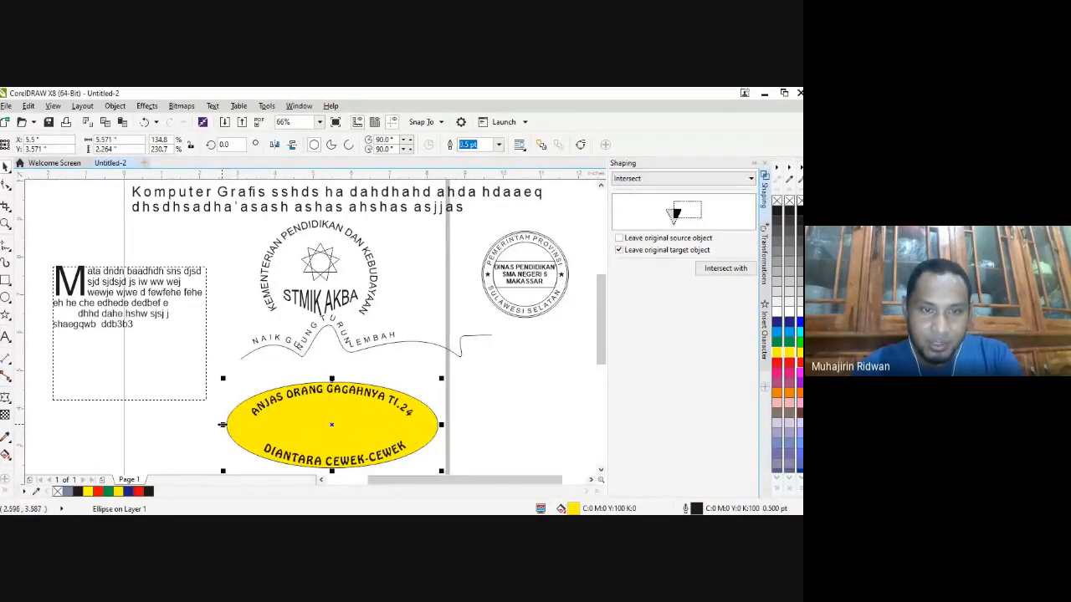
pyautogui.moveTo(222, 424); pyautogui.dragTo(233, 424)
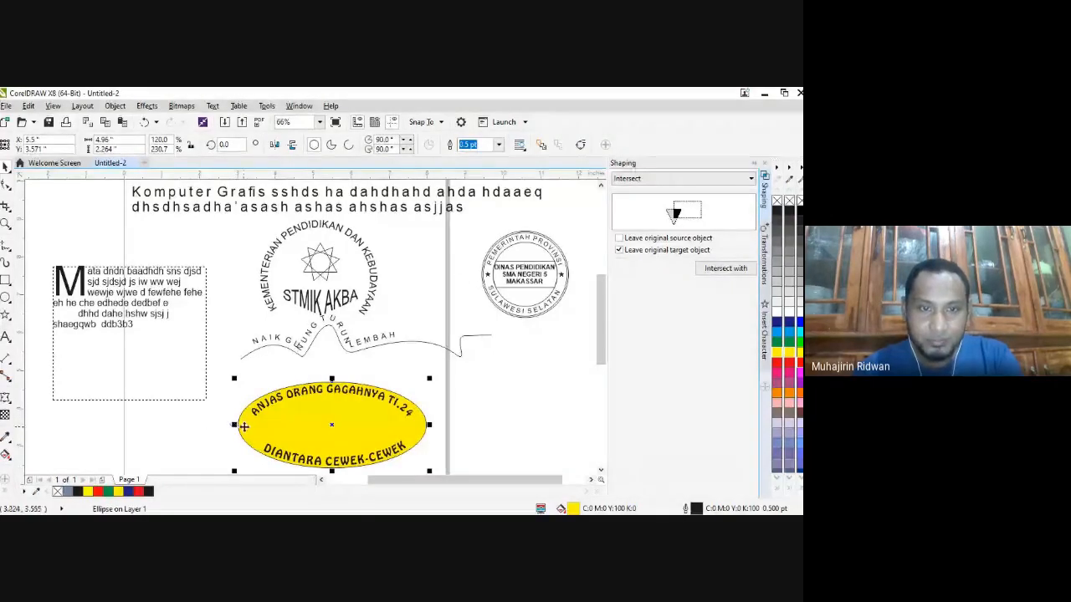
pyautogui.moveTo(234, 424); pyautogui.dragTo(236, 424)
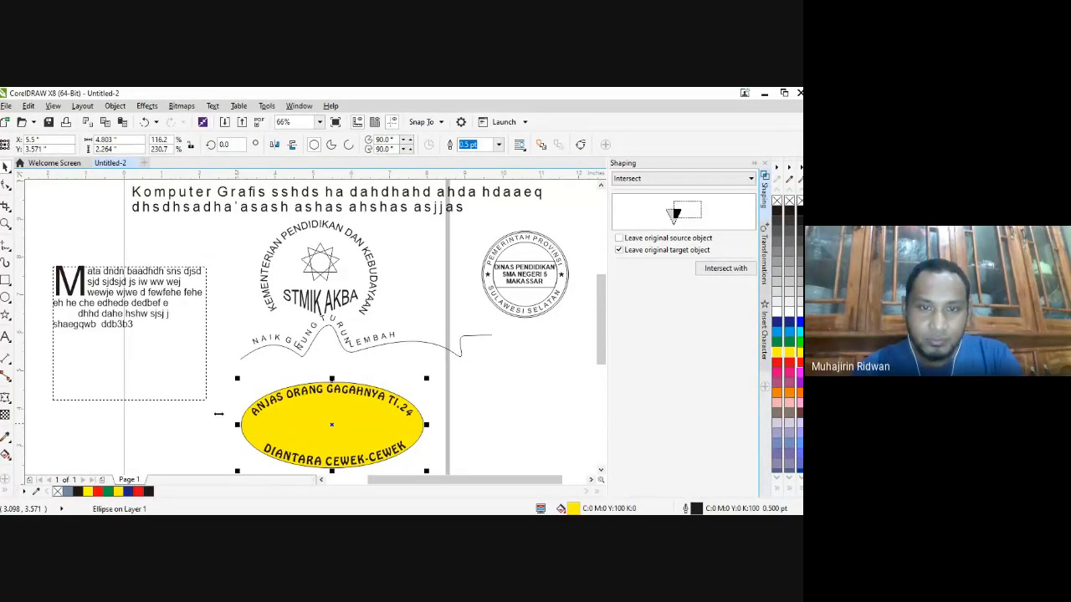
pyautogui.click(199, 433)
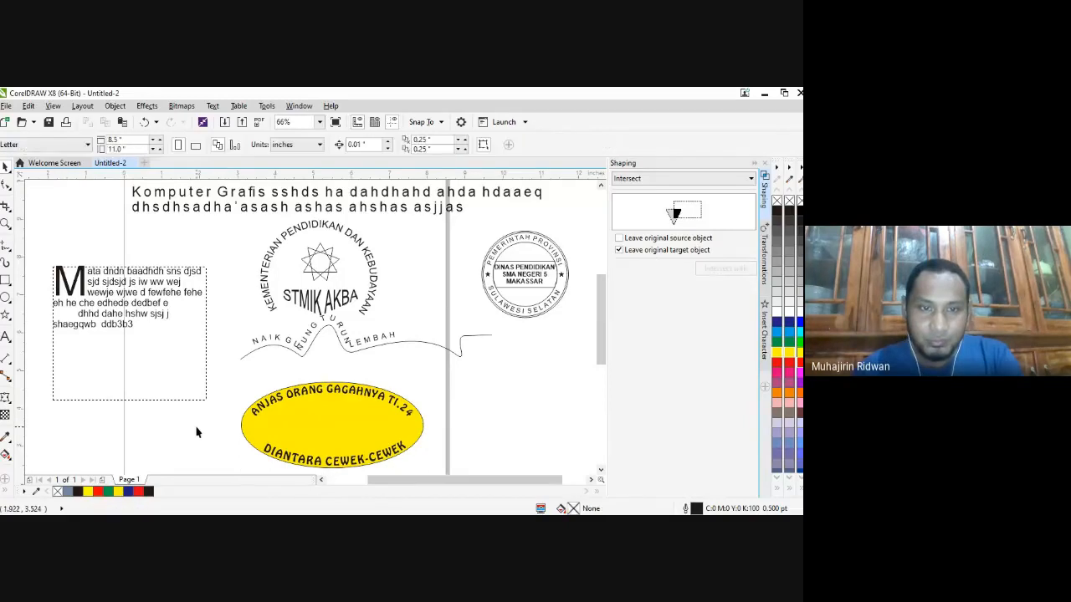
# - Remove the outline from the yellow ellipse and deselect it
pyautogui.click(248, 436)
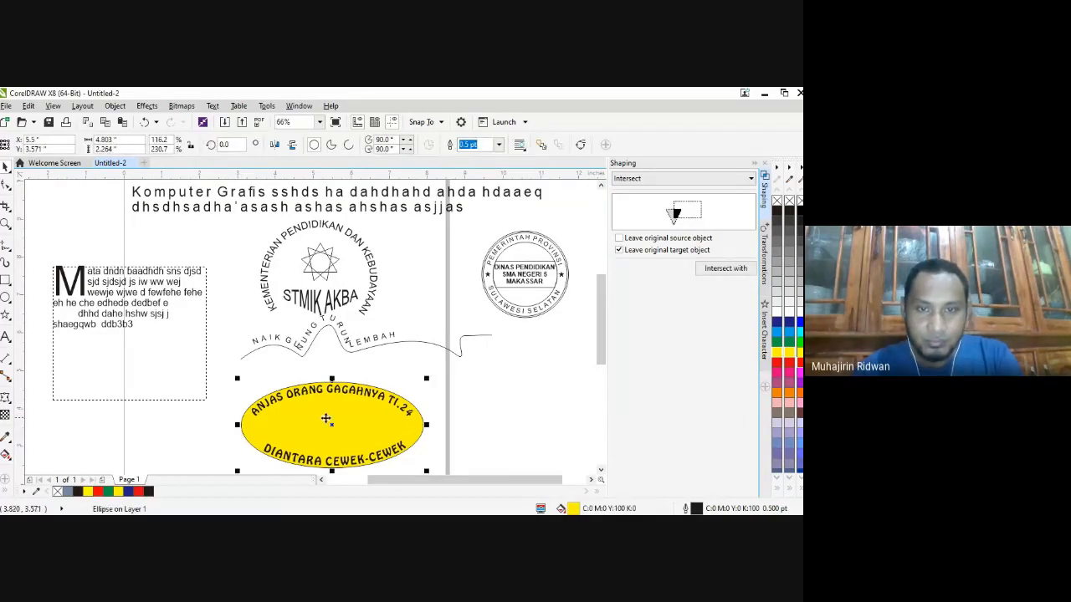
pyautogui.rightClick(783, 202)
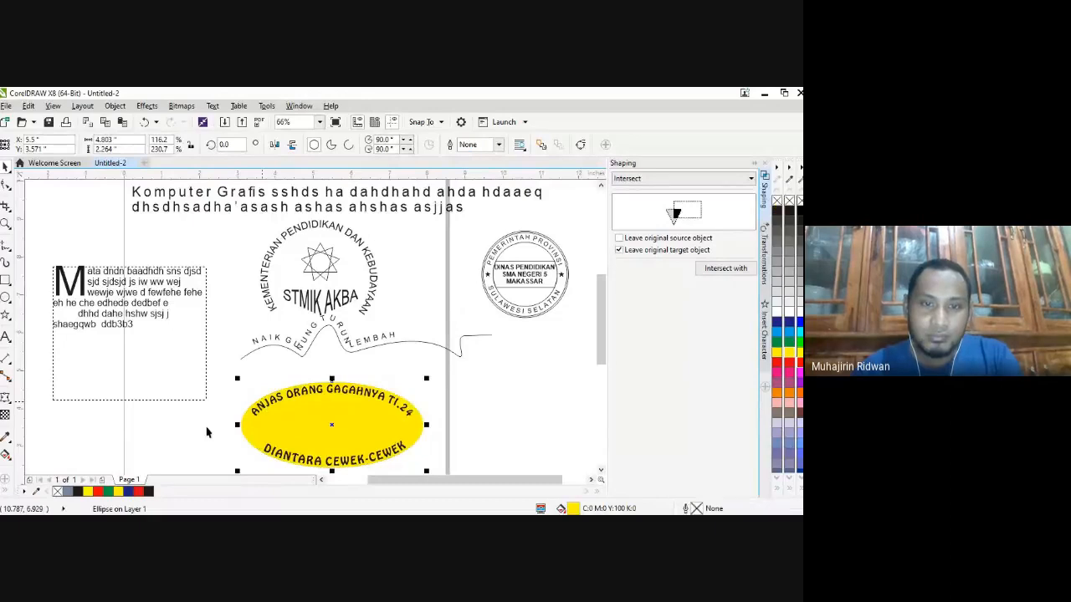
pyautogui.click(207, 432)
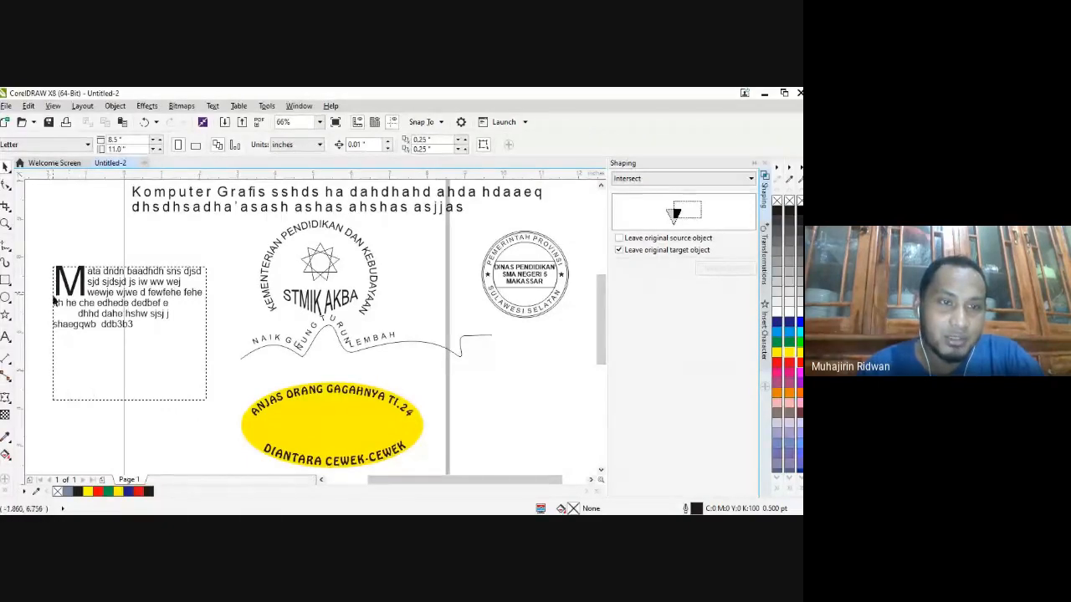
# - Move the paragraph text frame below the round government stamp and draw a circle about 2.26 inches across in the freed space
pyautogui.moveTo(43, 266); pyautogui.dragTo(577, 460)
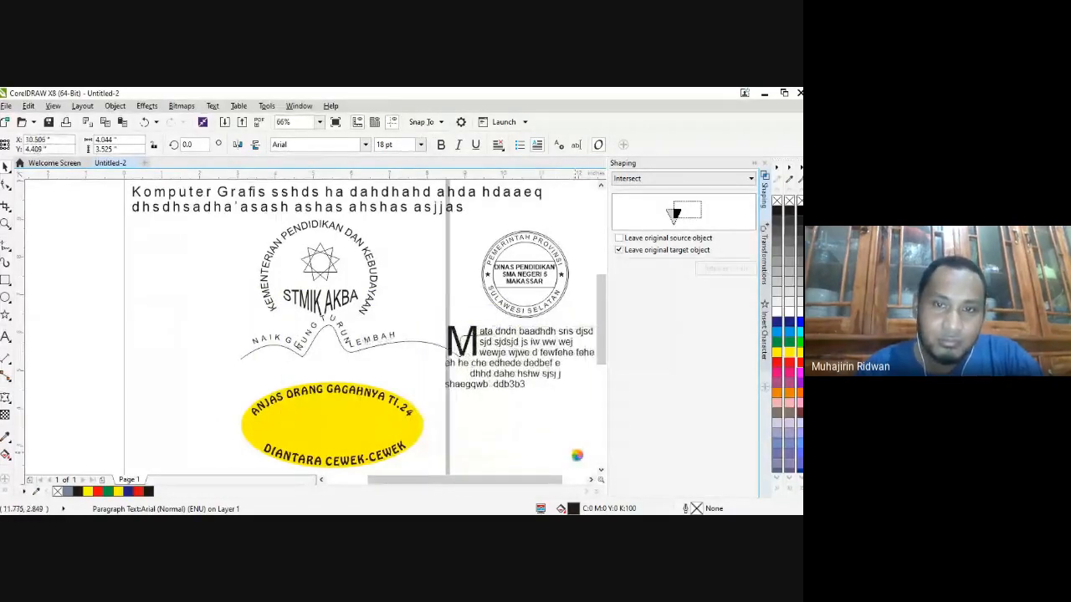
pyautogui.click(12, 291)
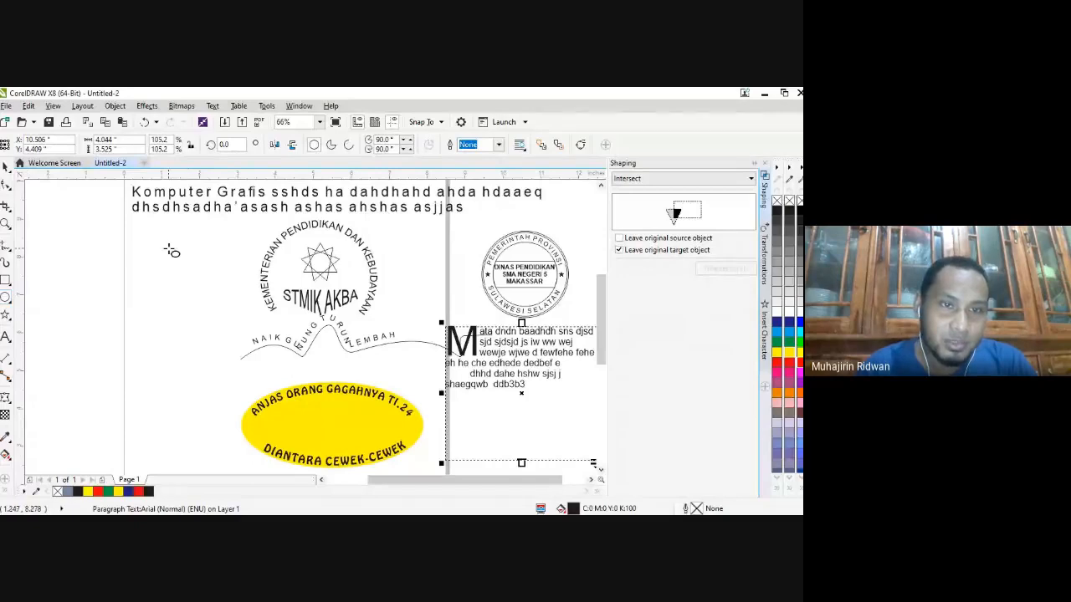
pyautogui.moveTo(145, 271); pyautogui.dragTo(187, 361)
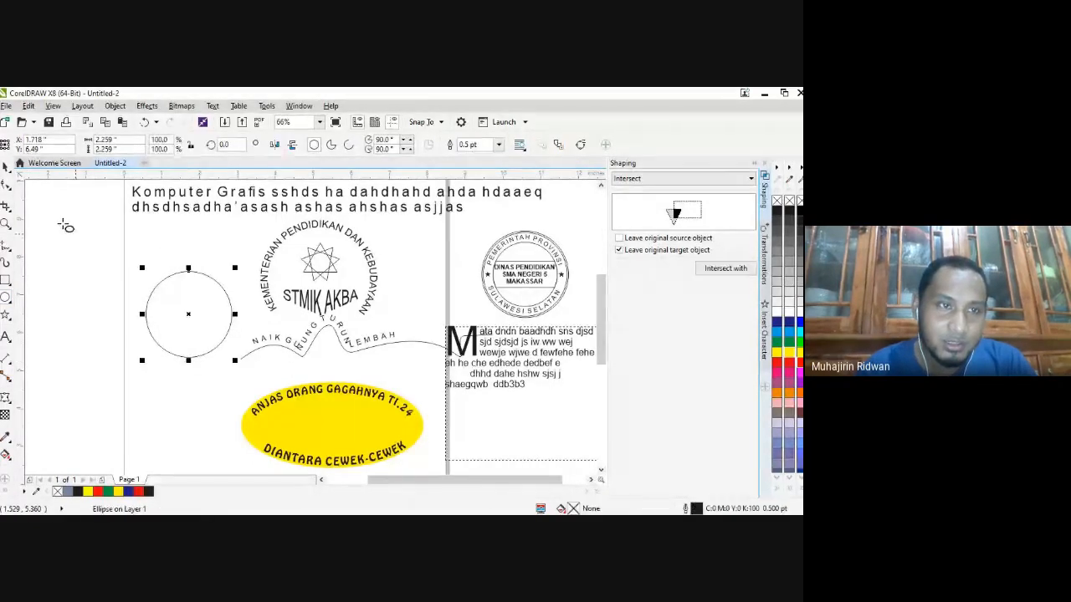
# - Add a concentric copy inside the 2.26-inch circle, scaled about the center to about 0.91 inch across
pyautogui.click(4, 167)
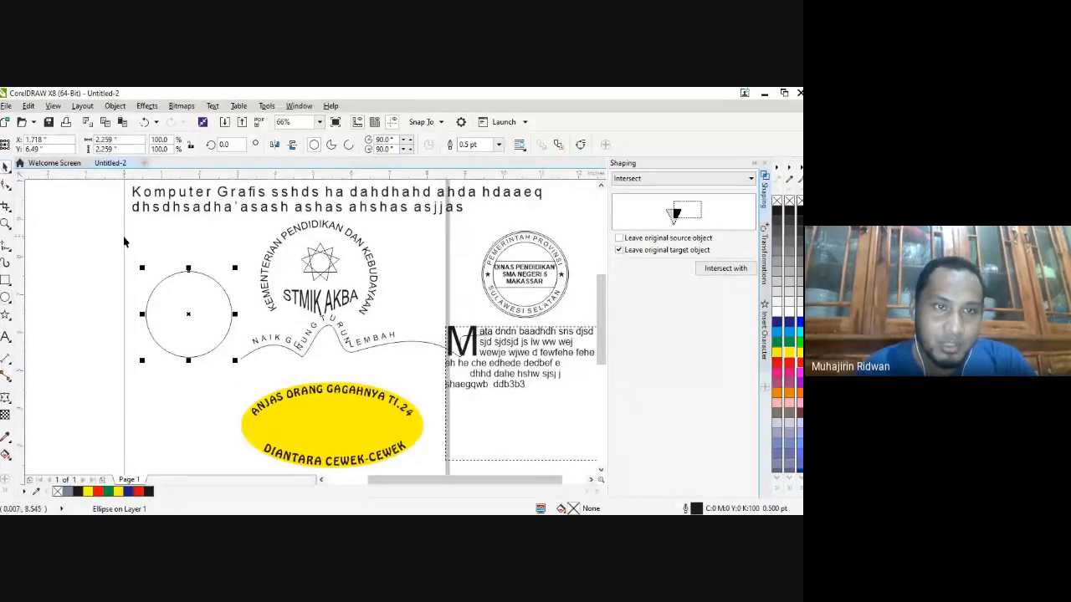
pyautogui.moveTo(141, 267); pyautogui.dragTo(161, 288)
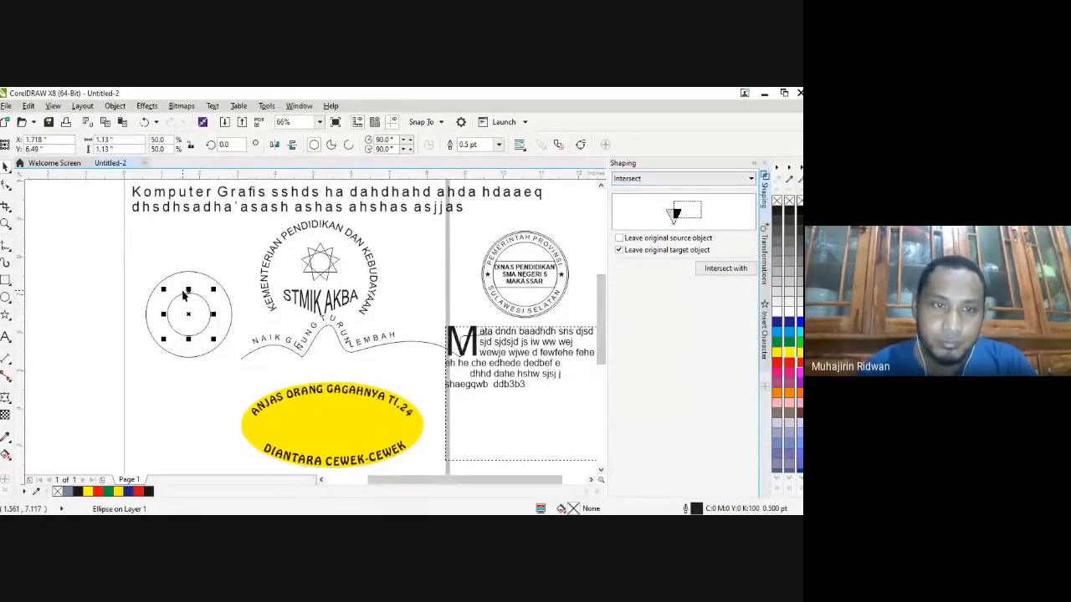
pyautogui.moveTo(165, 290); pyautogui.dragTo(165, 290)
pyautogui.moveTo(166, 293); pyautogui.dragTo(167, 294)
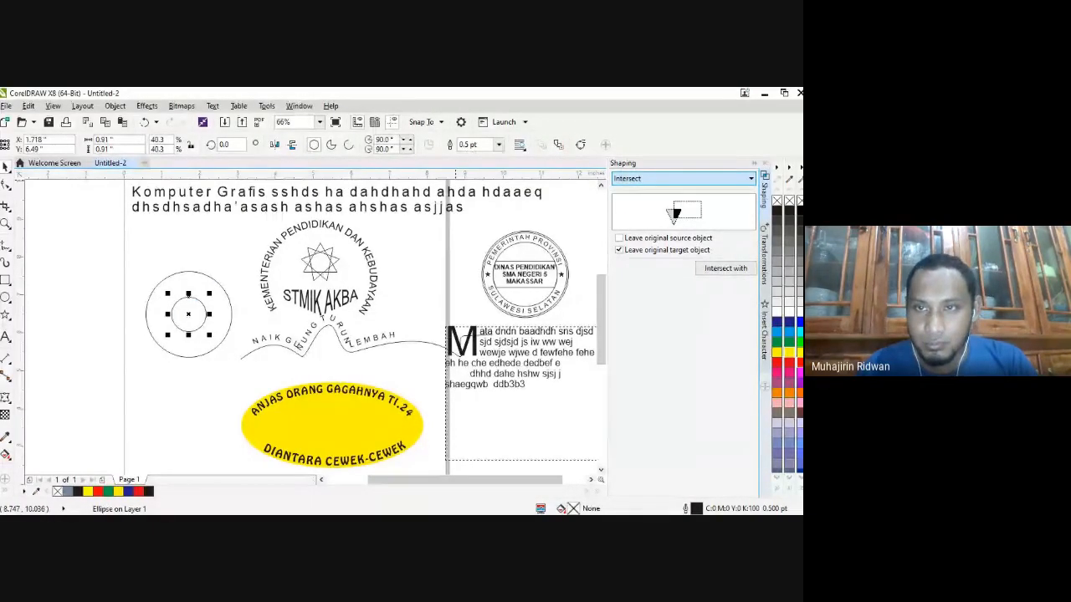
# - Trim the large circle with the inner circle, keeping the original source object, and fill the resulting ring with red
pyautogui.click(643, 203)
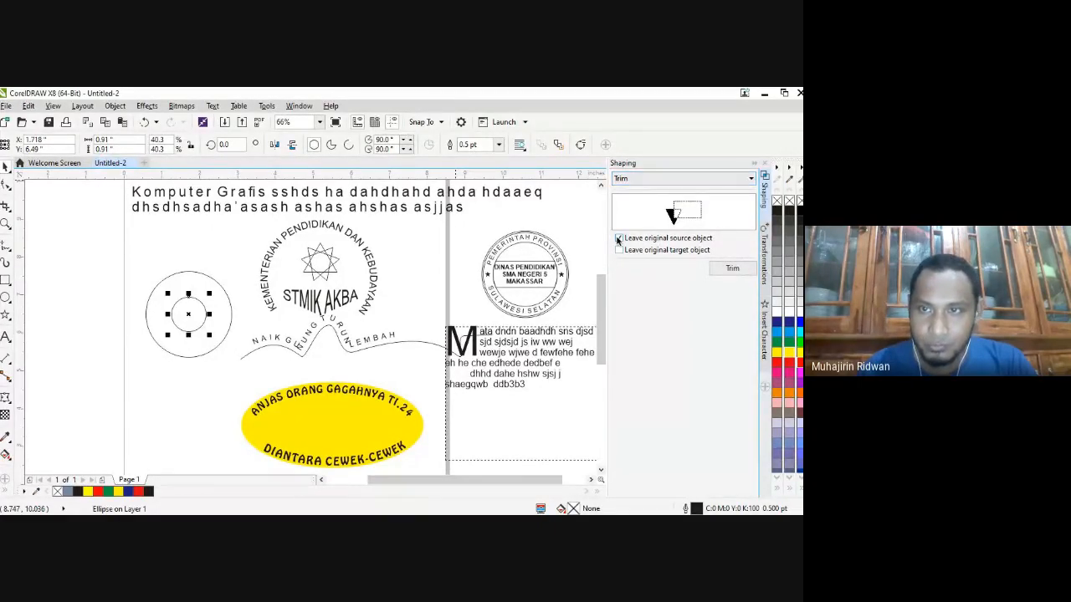
pyautogui.click(619, 238)
pyautogui.click(724, 270)
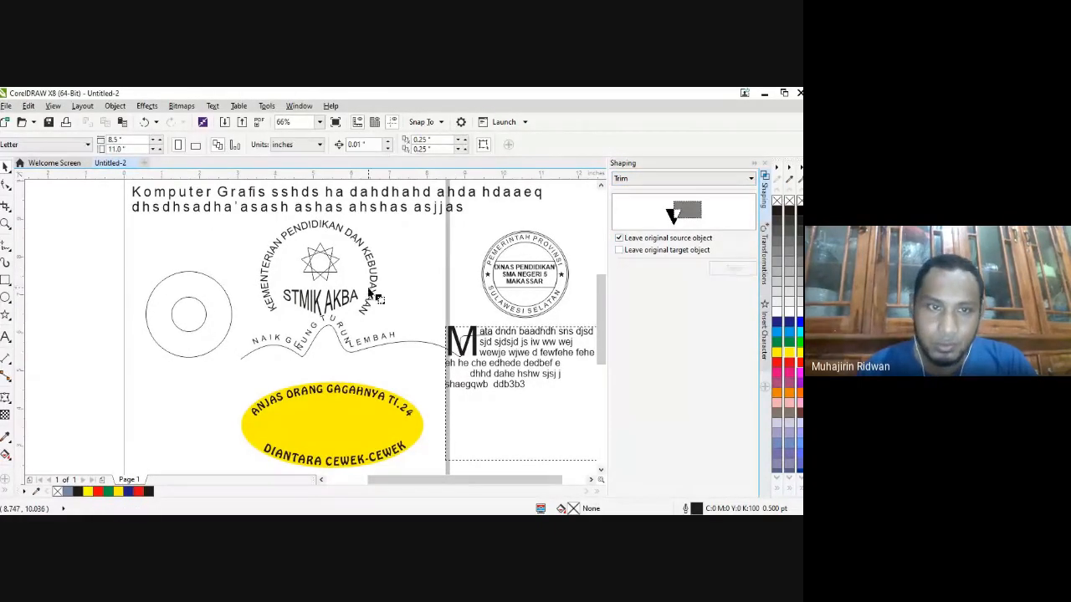
pyautogui.click(169, 279)
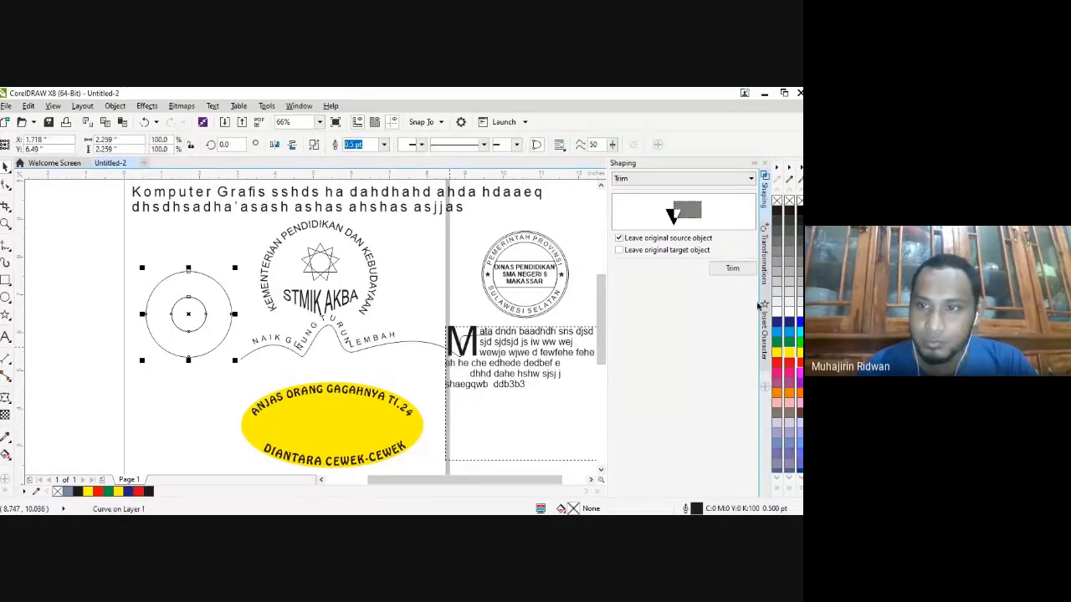
pyautogui.click(800, 366)
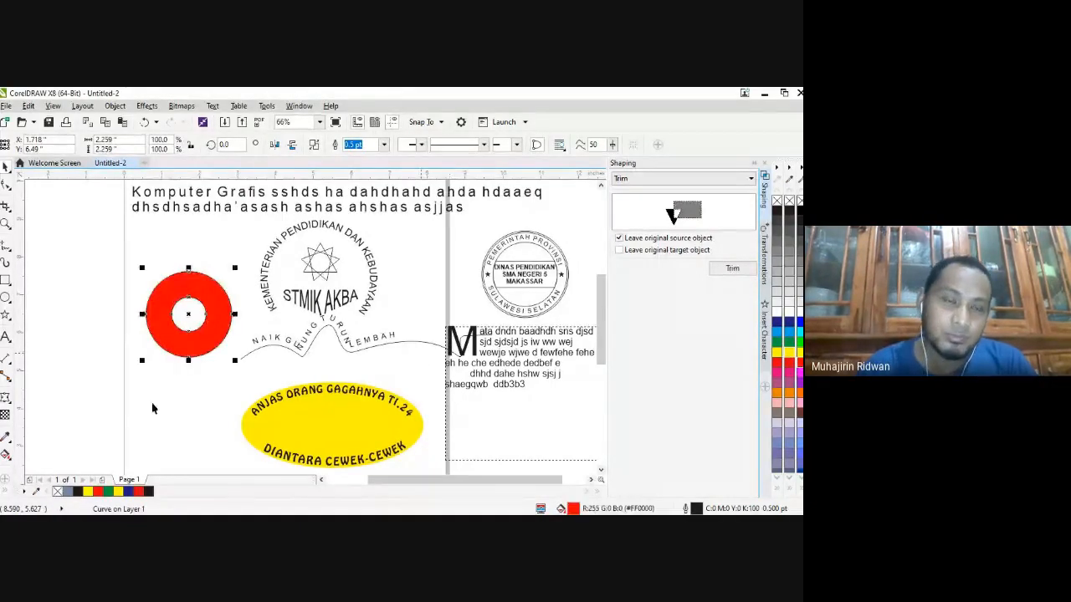
pyautogui.click(139, 414)
# - Add a smaller concentric copy of the inner circle about 0.63 inch across, fill it with blue and deselect it
pyautogui.click(181, 312)
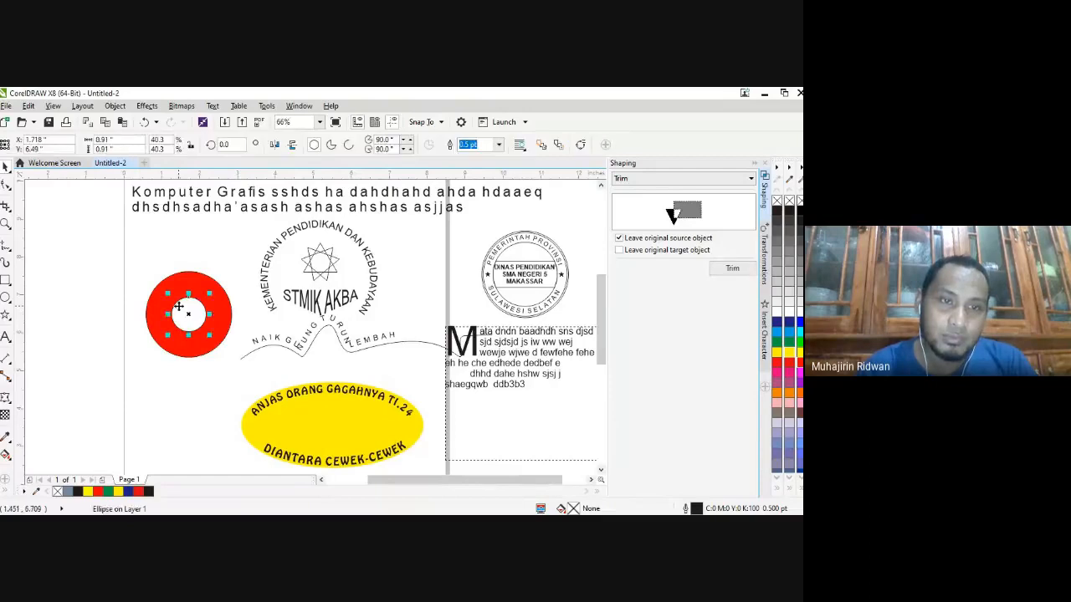
pyautogui.moveTo(164, 295); pyautogui.dragTo(169, 300)
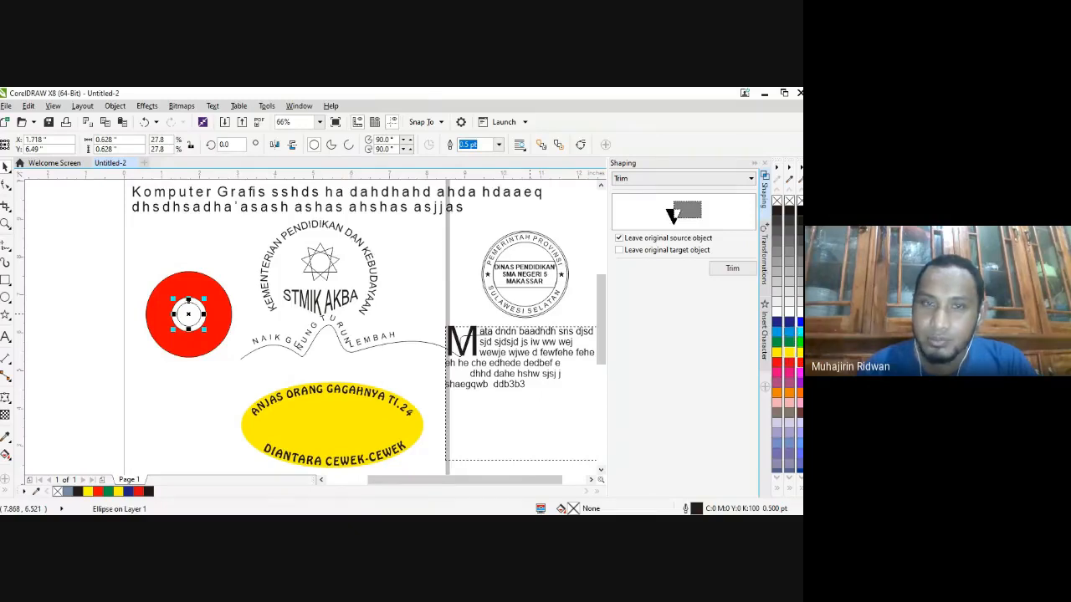
pyautogui.click(789, 321)
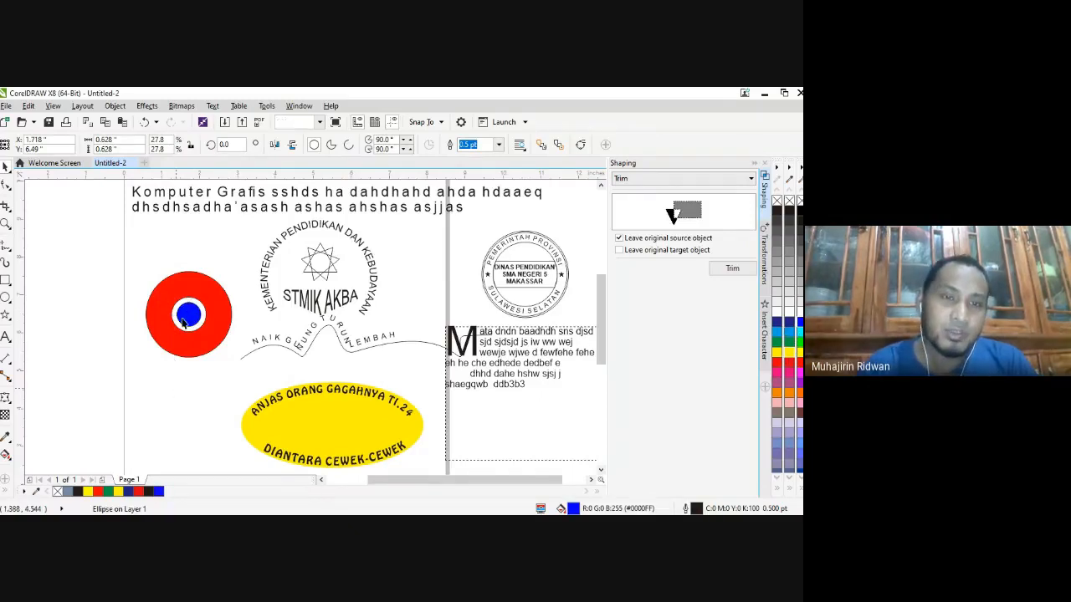
pyautogui.press('Escape')
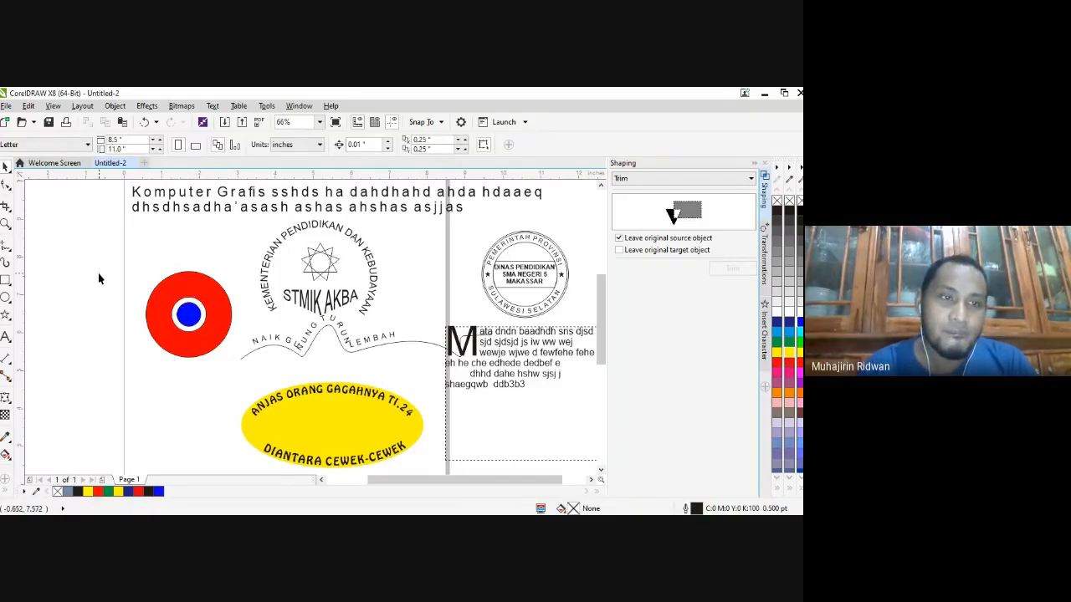
# - Place a horizontal and a vertical guideline crossing at the center of the blue circle
pyautogui.click(6, 224)
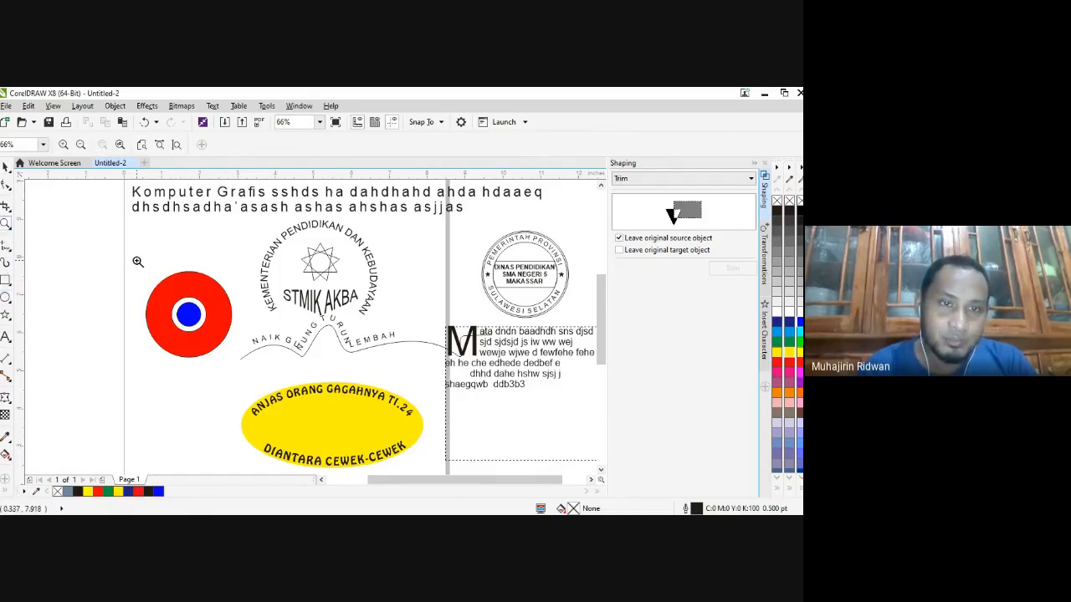
pyautogui.click(240, 362)
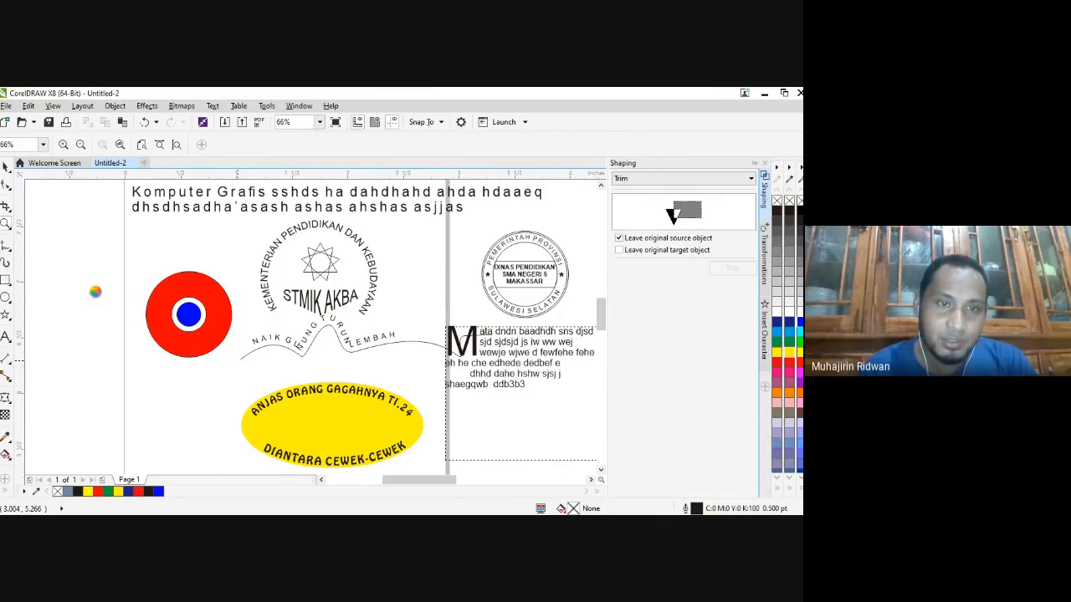
pyautogui.click(6, 168)
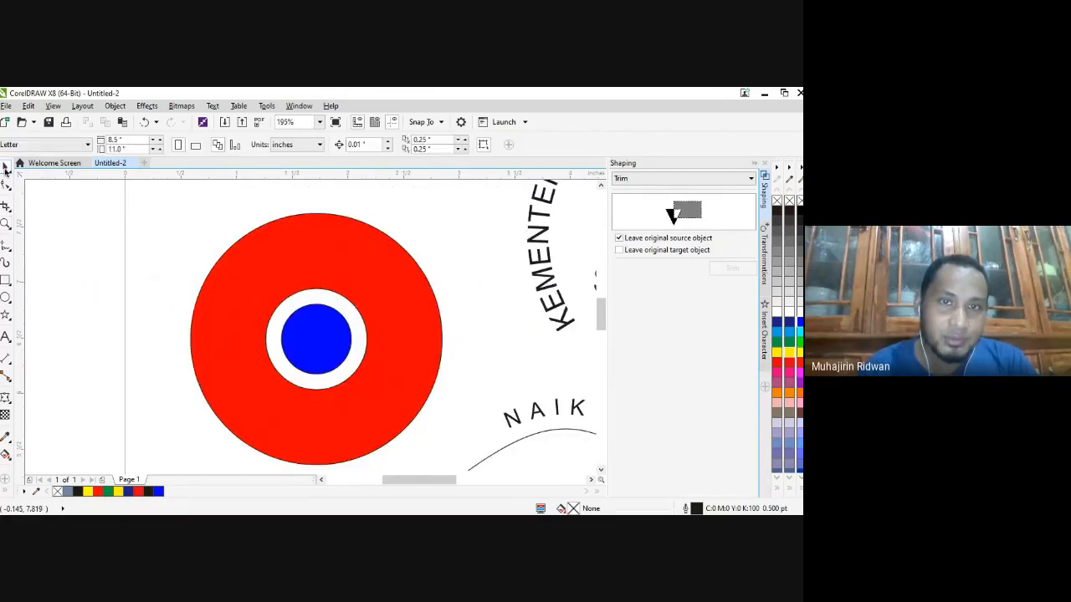
pyautogui.click(318, 337)
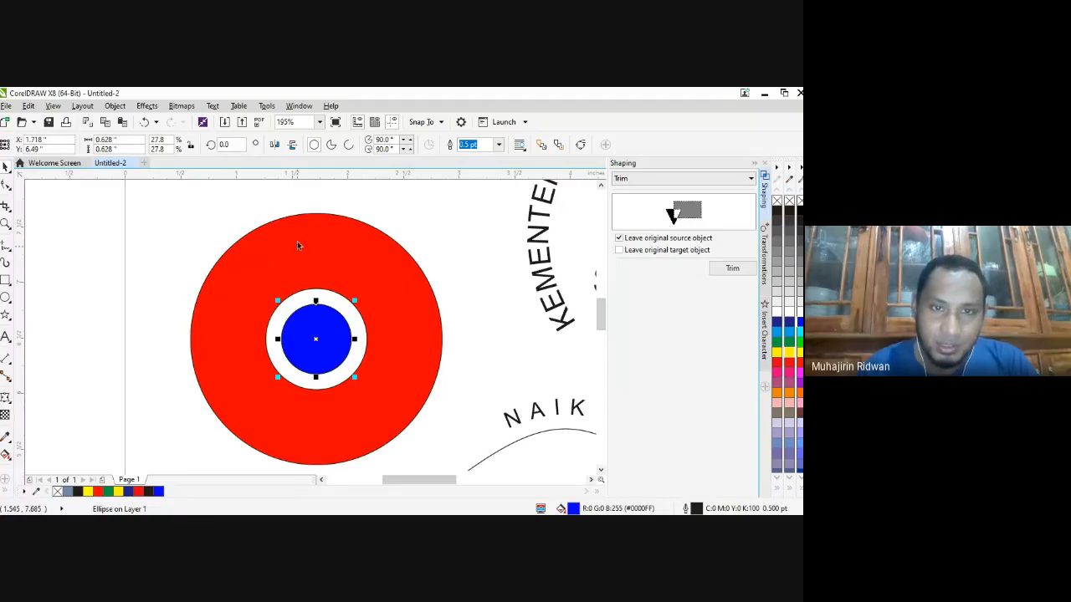
pyautogui.moveTo(297, 243); pyautogui.dragTo(309, 340)
pyautogui.click(305, 362)
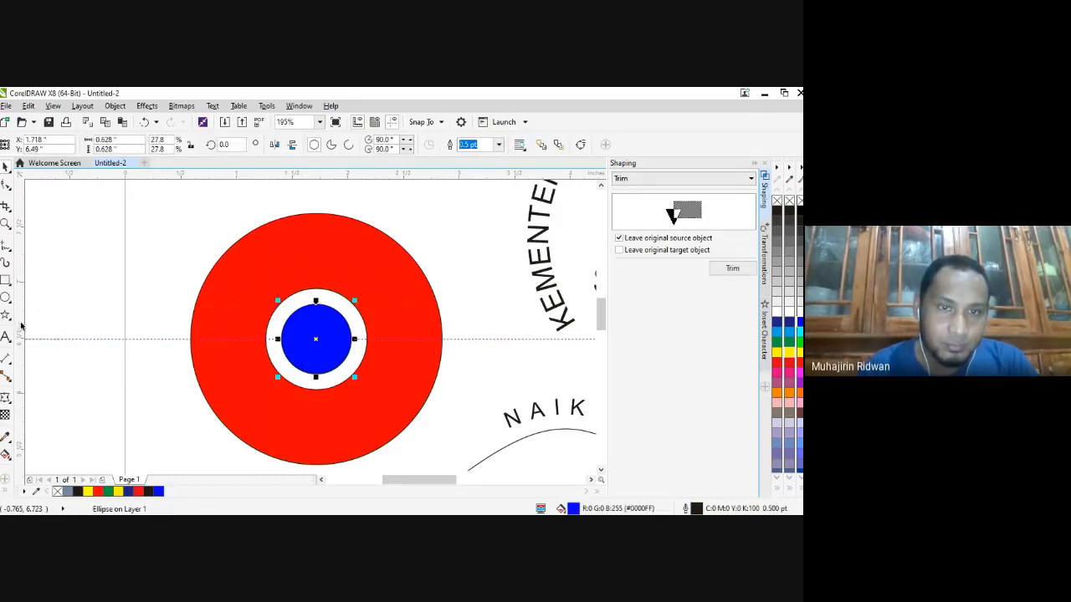
pyautogui.moveTo(22, 327); pyautogui.dragTo(317, 389)
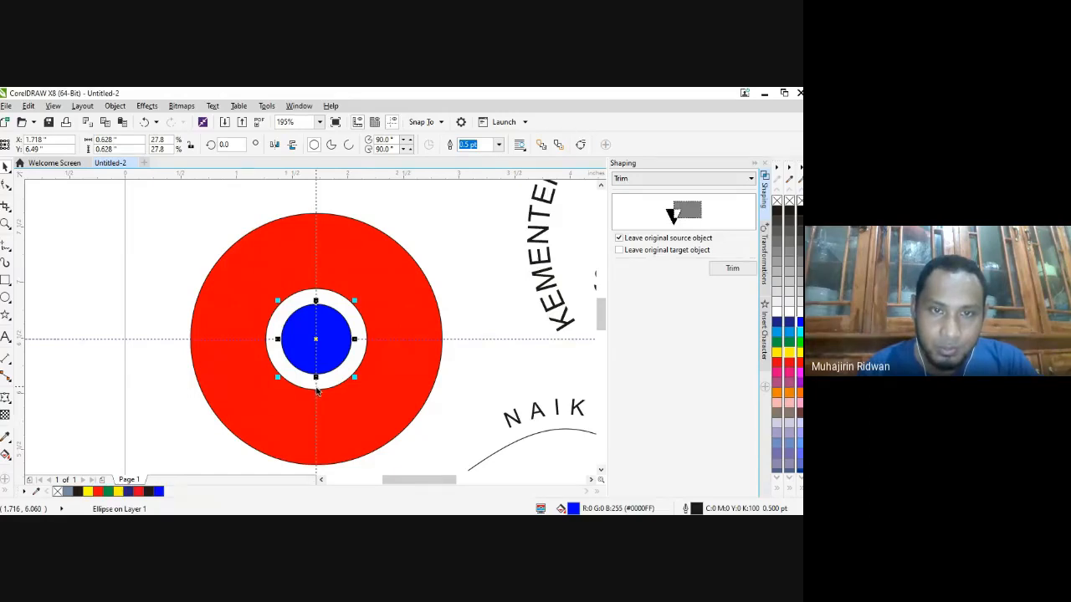
pyautogui.click(316, 390)
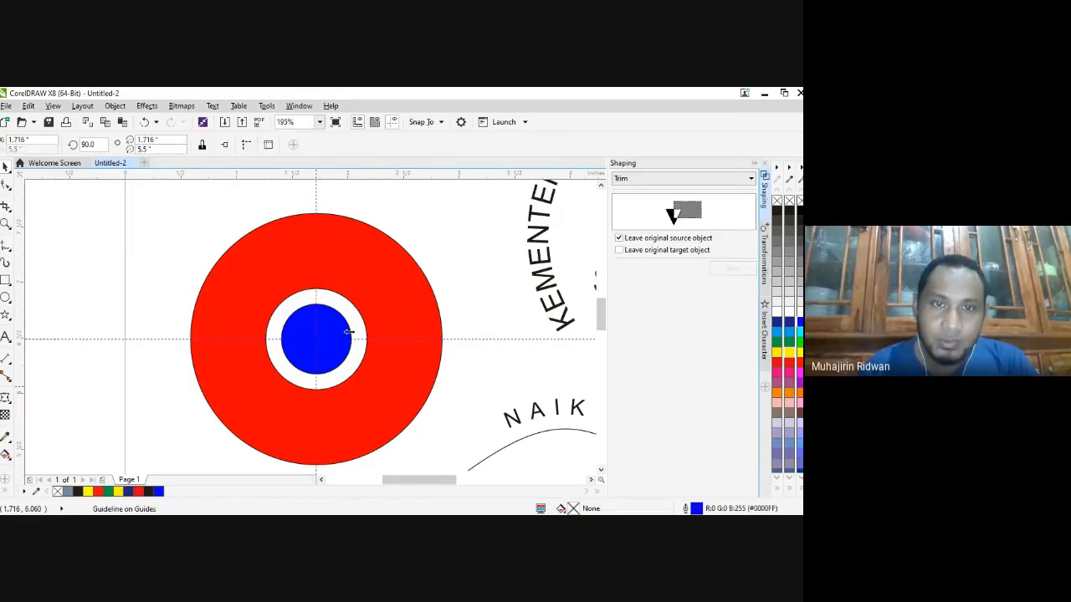
# - Draw a rectangle about 1.27 by 1.8 inches from the top of the white circle on the vertical guideline past the ring's lower-right edge
pyautogui.click(380, 285)
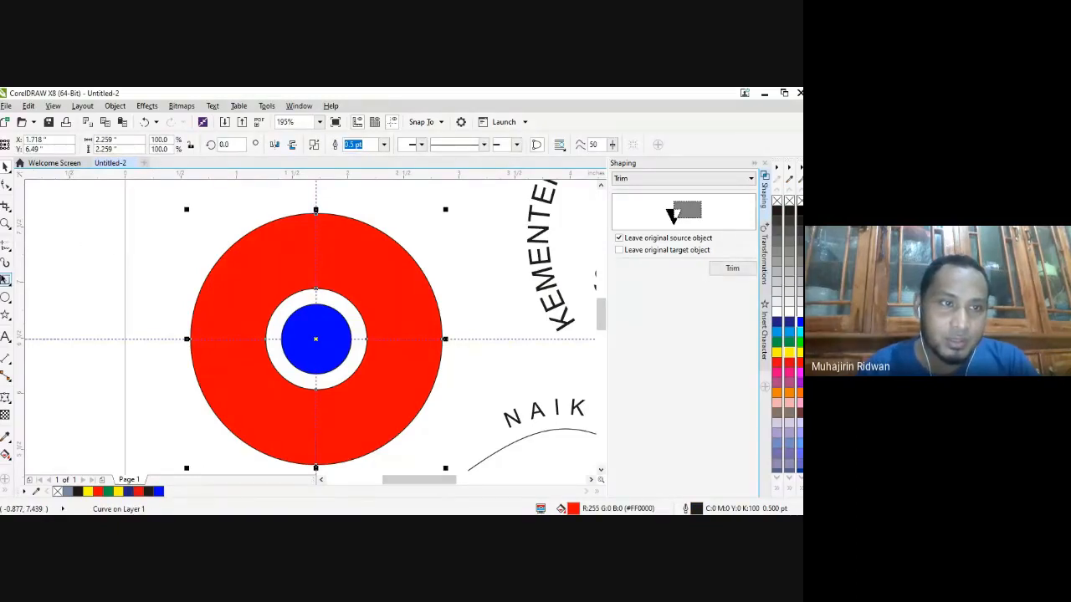
pyautogui.click(5, 282)
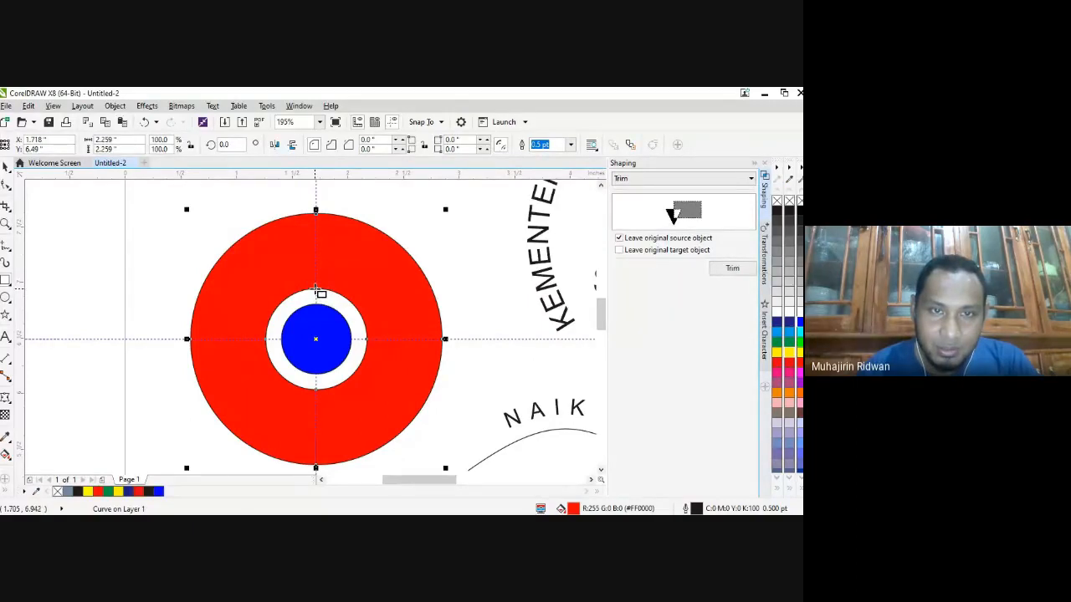
pyautogui.moveTo(316, 290); pyautogui.dragTo(459, 450)
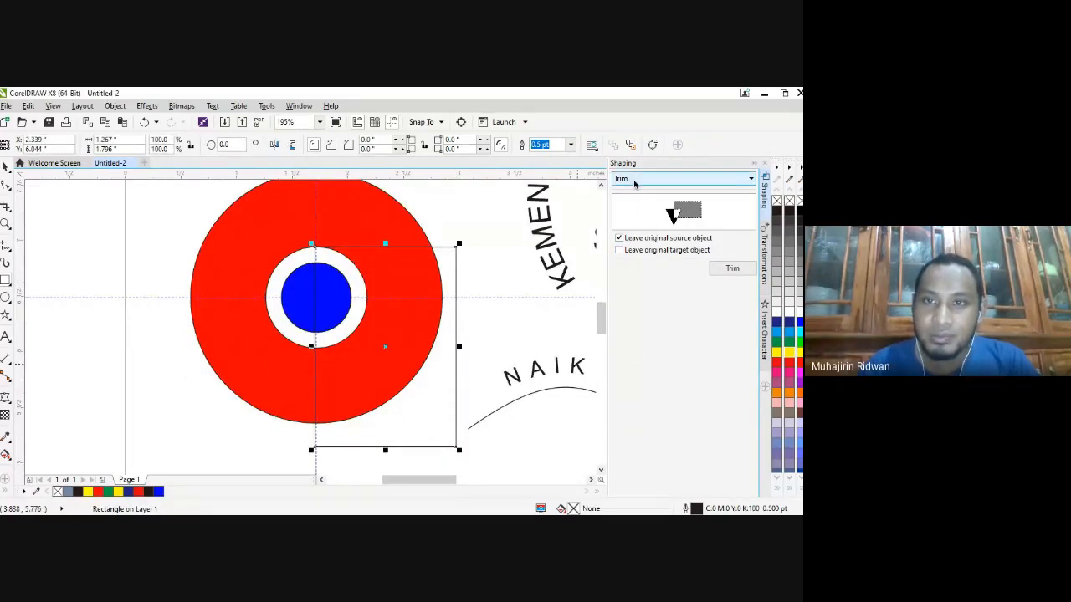
# - Trim the red ring with the rectangle, keeping the original target object but not the source object
pyautogui.click(619, 239)
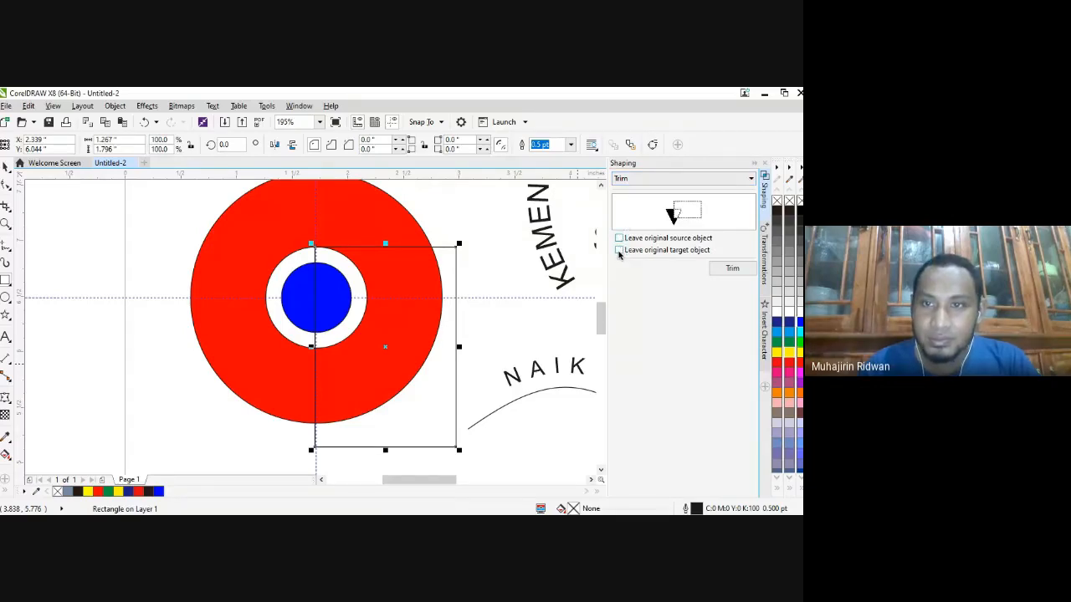
pyautogui.click(732, 268)
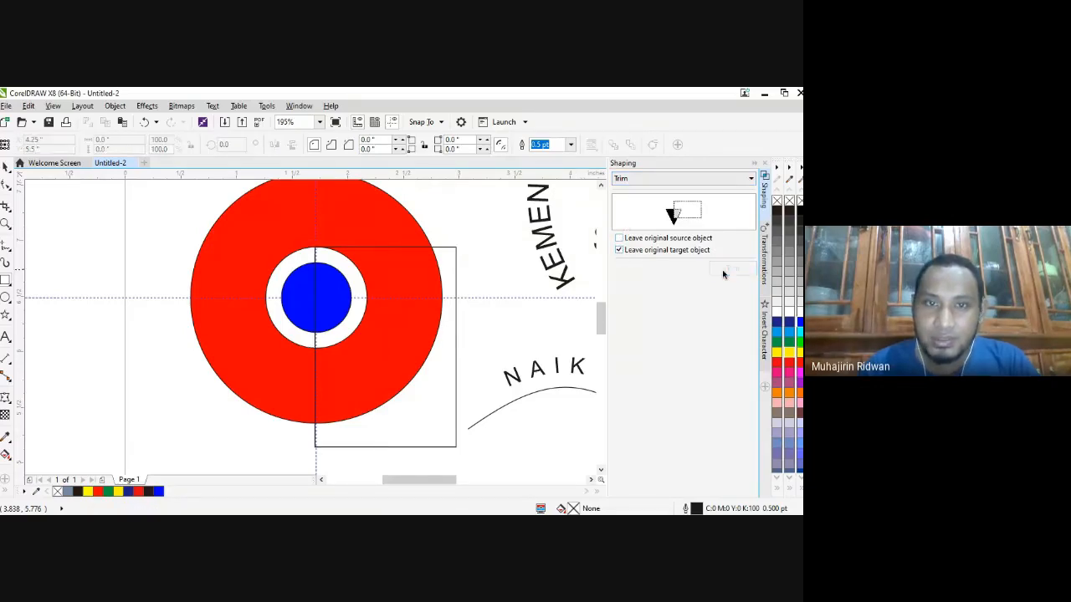
pyautogui.click(376, 226)
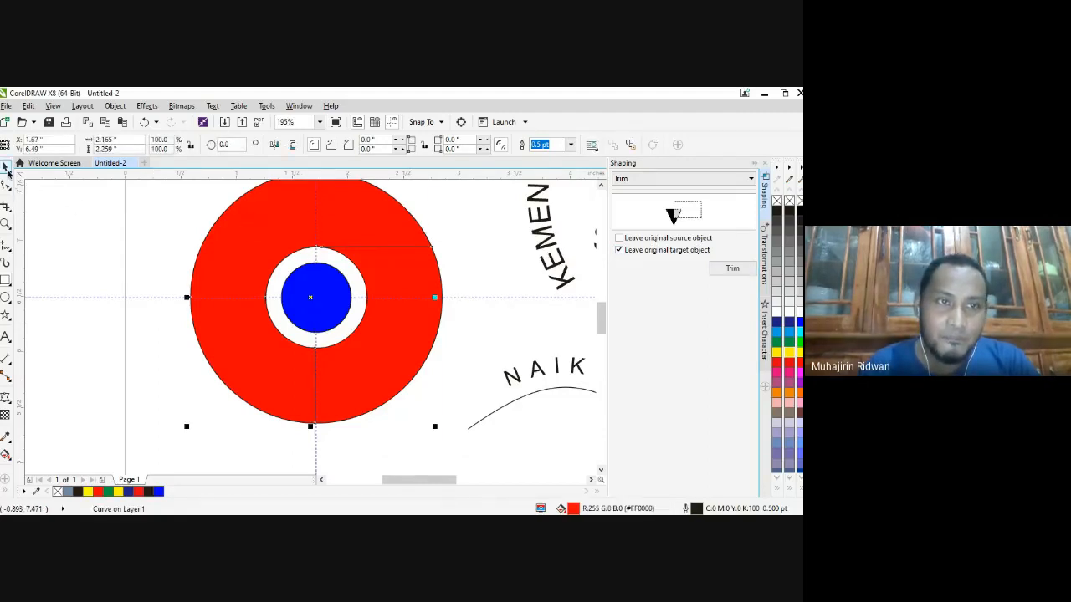
pyautogui.click(45, 218)
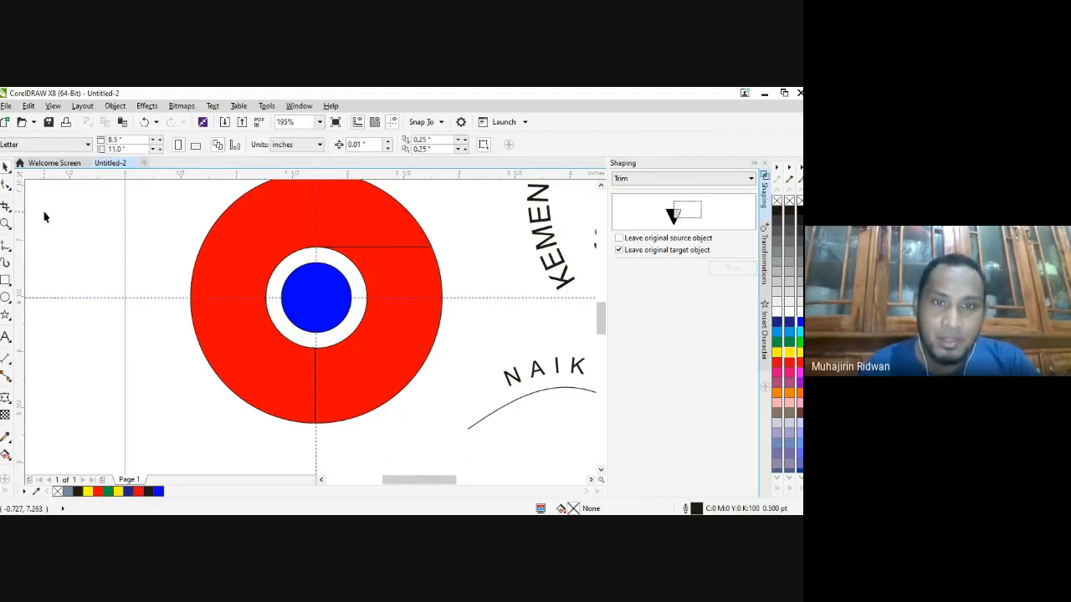
# - Fill the full ring behind the trimmed red piece with yellow and deselect it
pyautogui.click(387, 356)
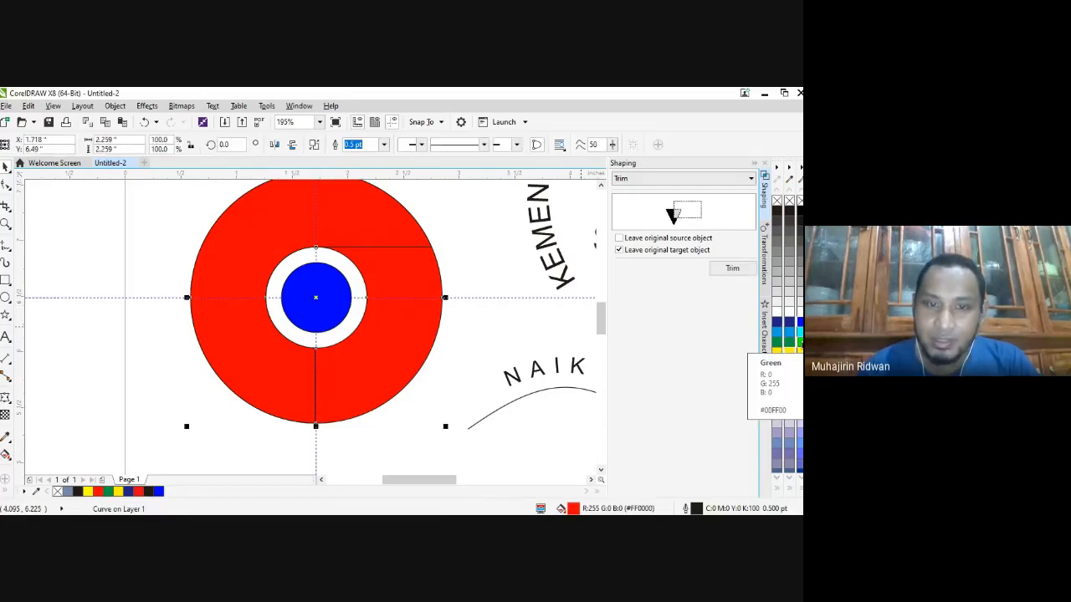
pyautogui.click(777, 352)
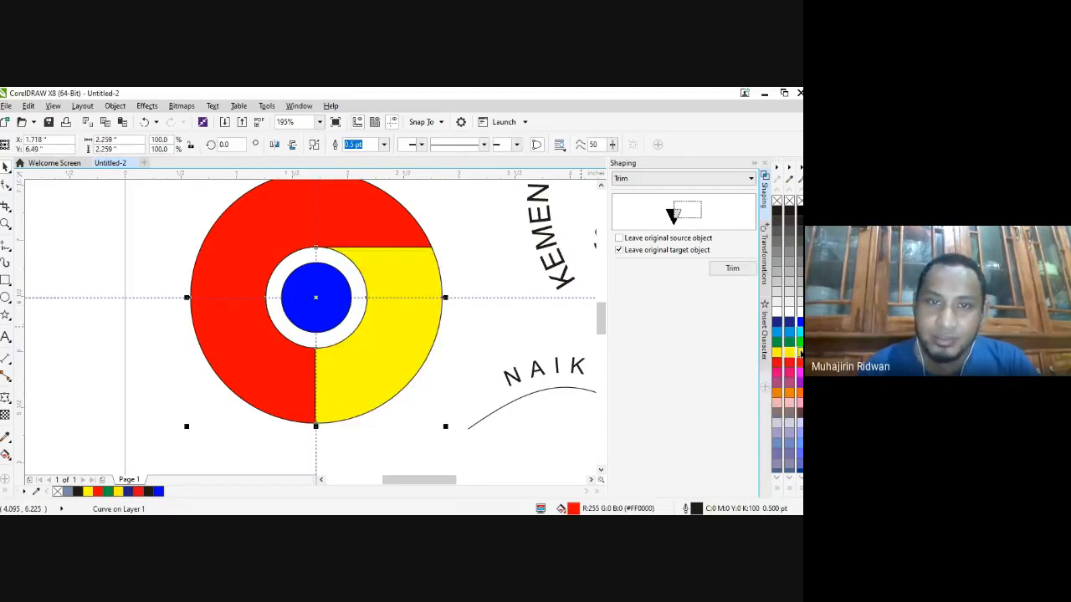
pyautogui.click(442, 386)
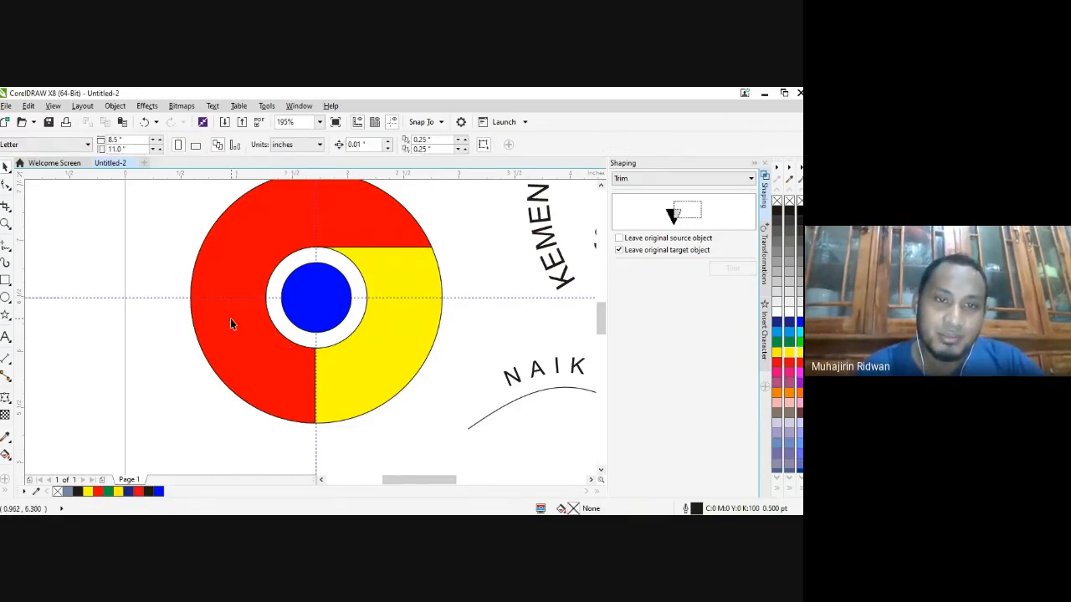
# - Move the rotation center of the trimmed red piece to the intersection of the guidelines
pyautogui.click(271, 239)
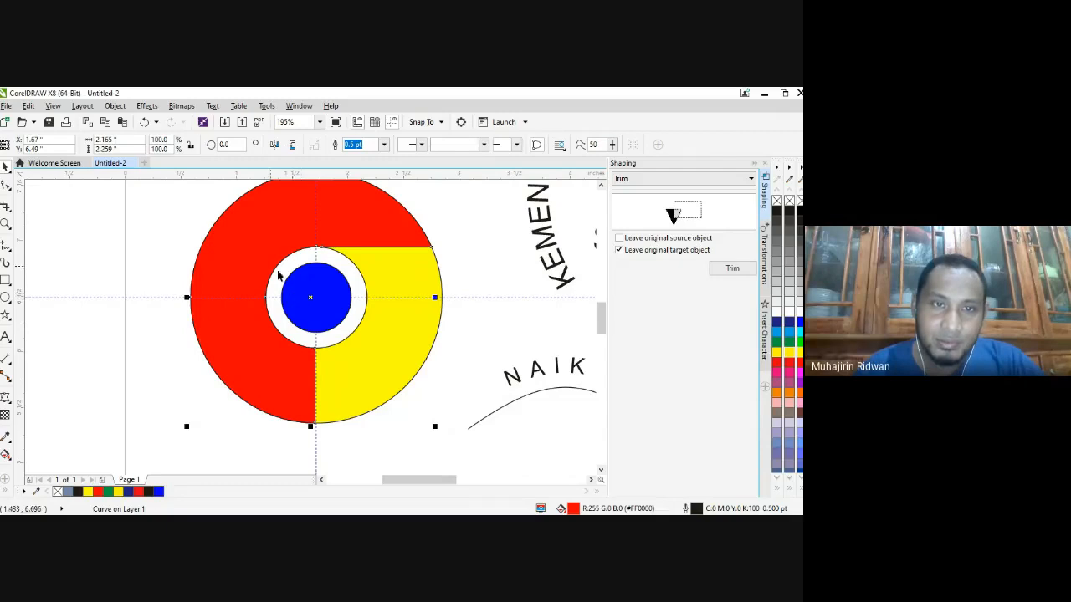
pyautogui.click(218, 236)
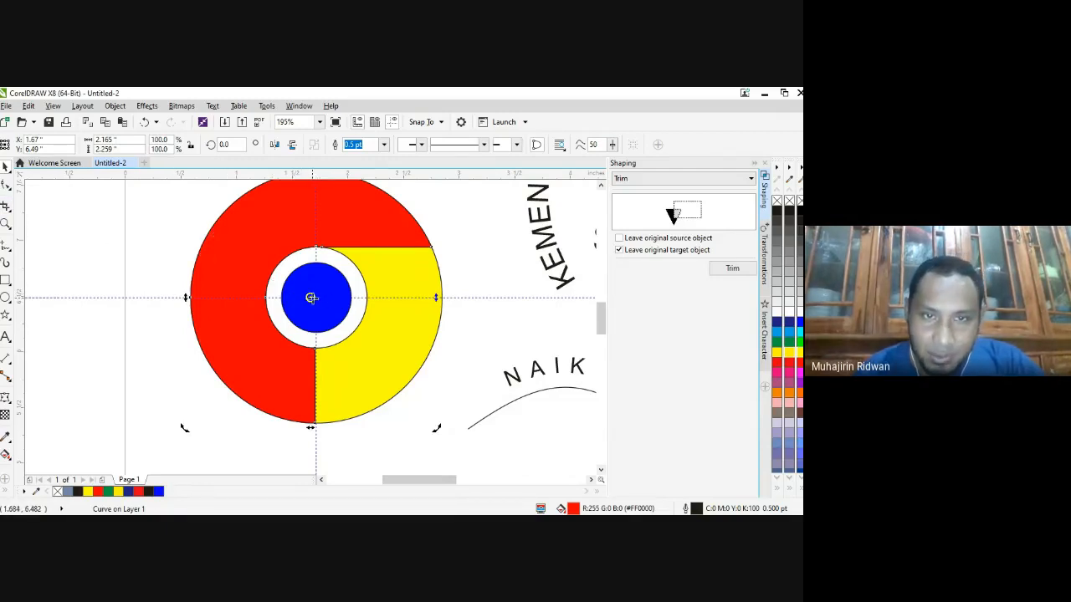
pyautogui.moveTo(311, 298); pyautogui.dragTo(315, 298)
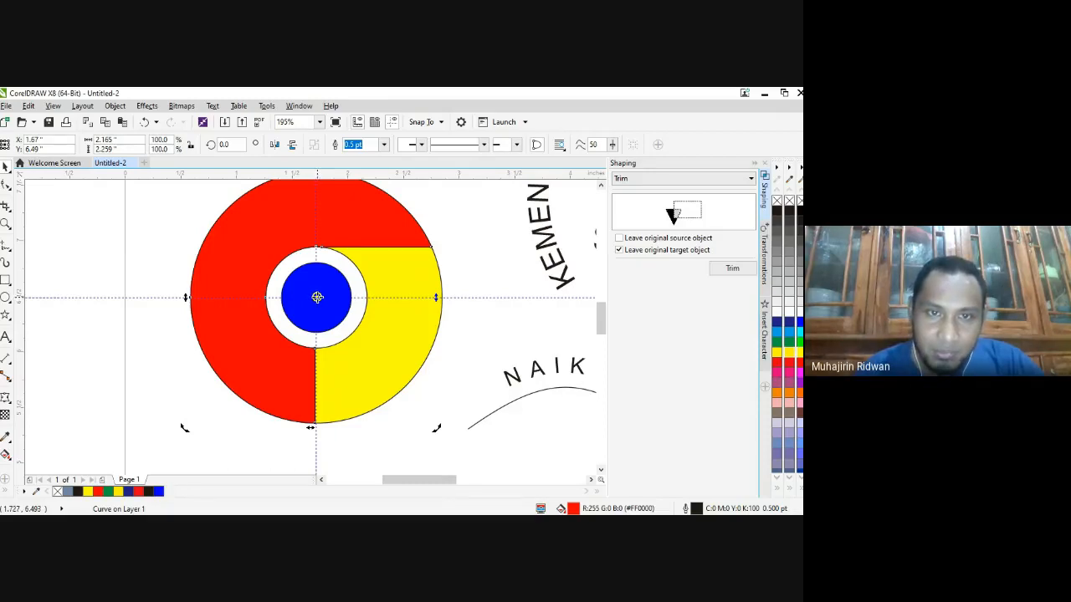
pyautogui.click(364, 236)
pyautogui.click(365, 236)
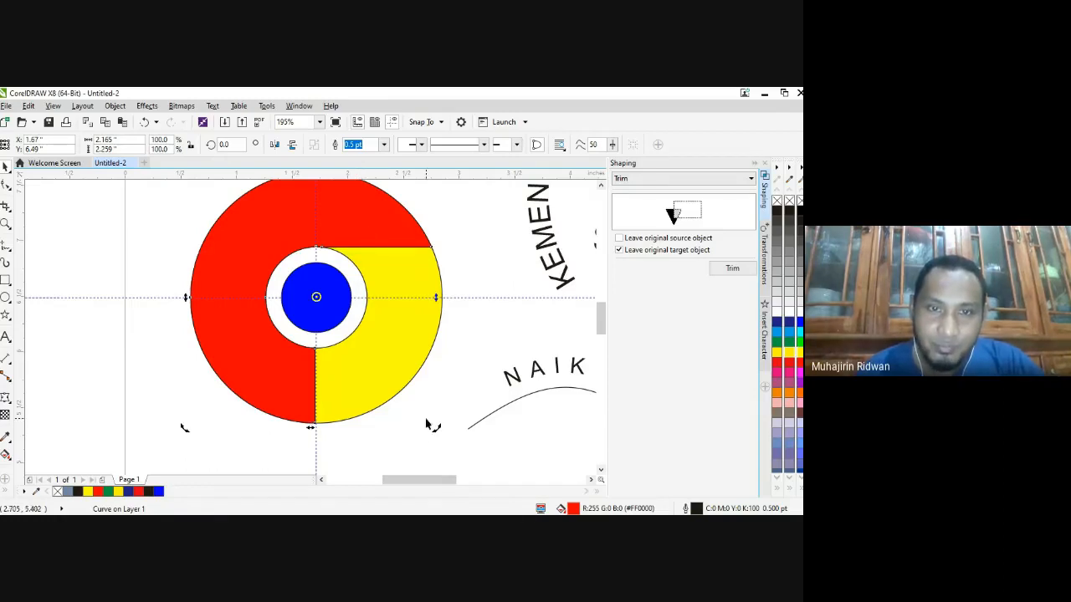
# - Try rotating the trimmed red piece to 120 degrees about the circle's center
pyautogui.moveTo(435, 428); pyautogui.dragTo(357, 224)
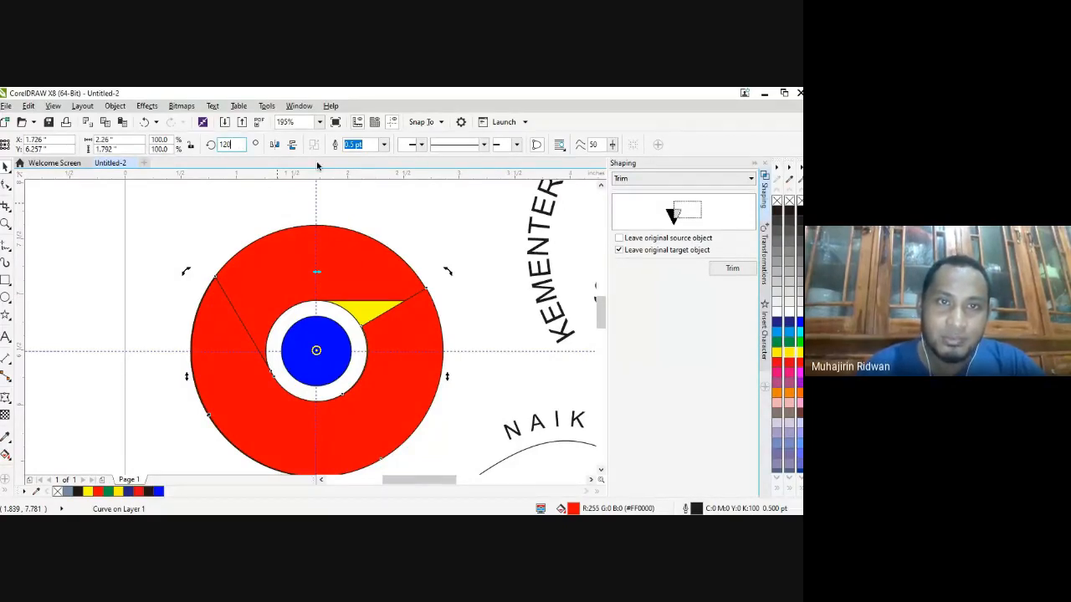
pyautogui.press('Return')
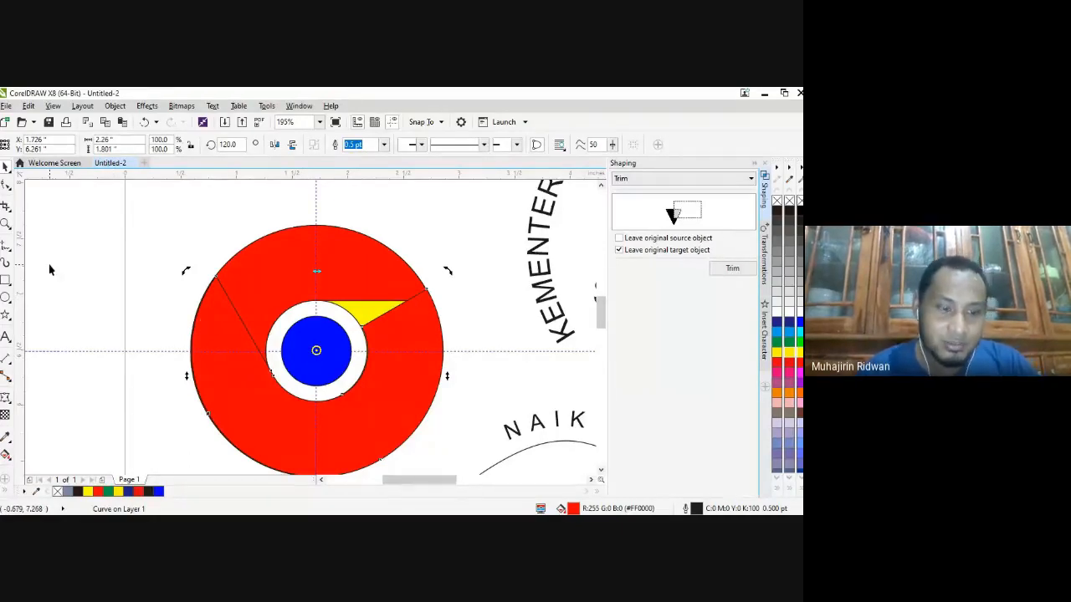
pyautogui.hotkey('ctrl', 'z')
pyautogui.hotkey('ctrl', 'z')
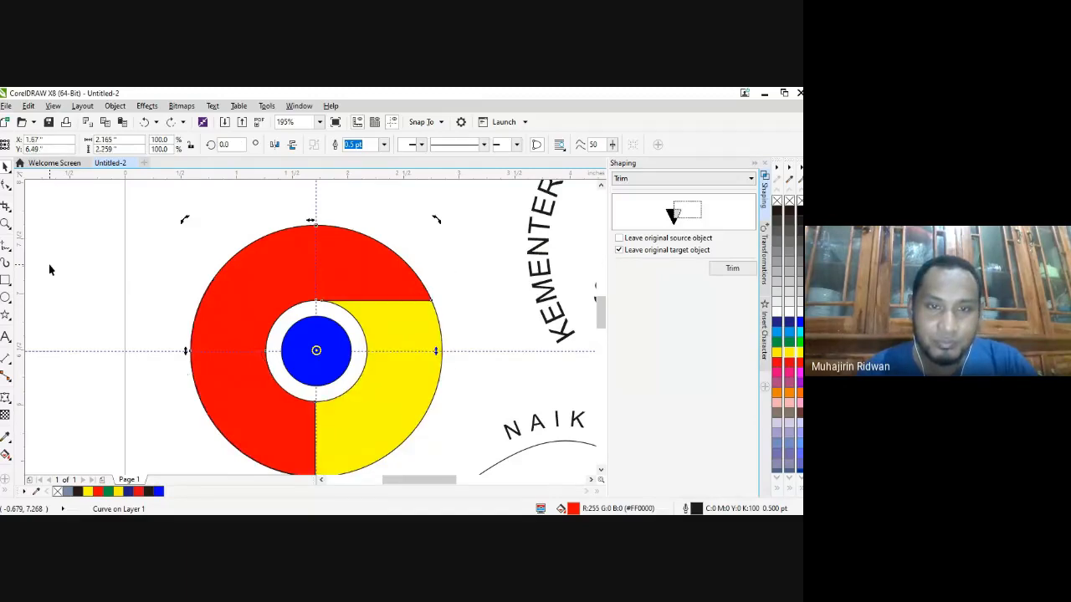
# - Remove the fill from the blue inner circle and deselect it
pyautogui.click(309, 340)
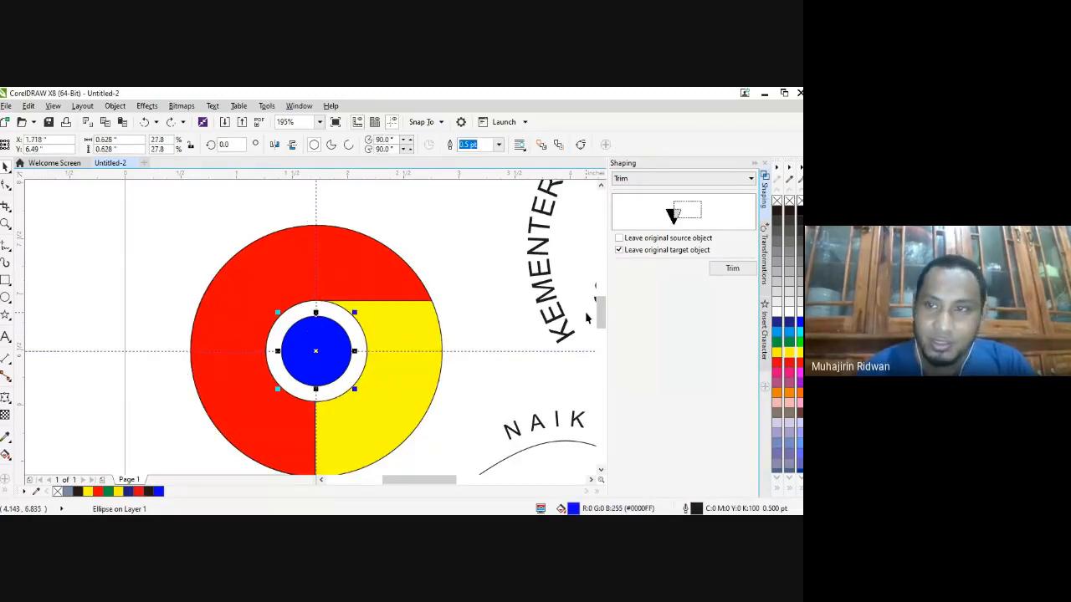
pyautogui.click(777, 203)
pyautogui.click(168, 343)
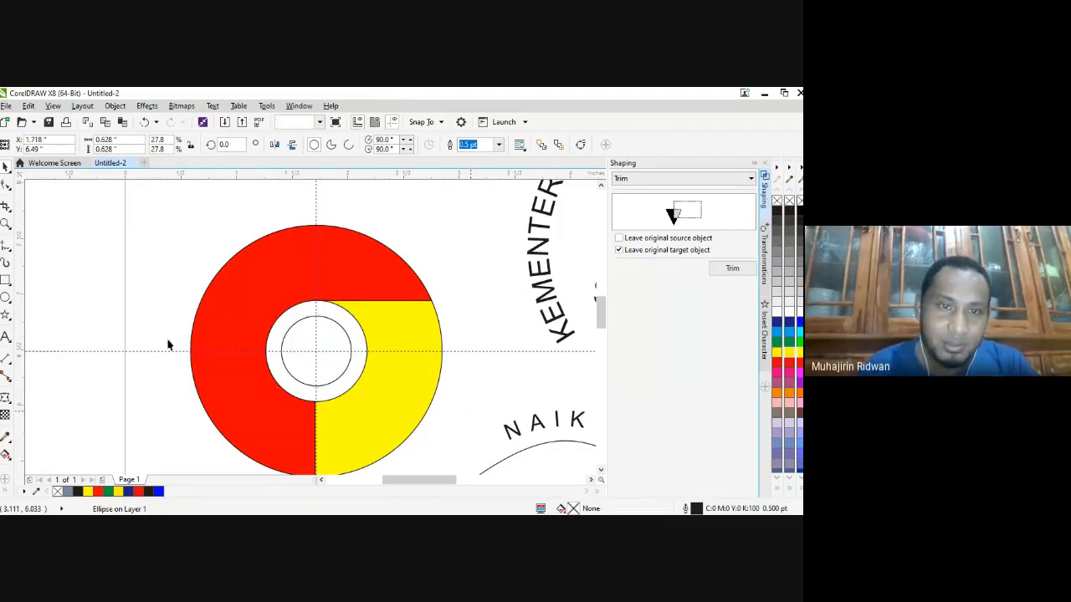
# - Examine up close whether the red piece's rotation center sits on the intersection of the guidelines
pyautogui.click(249, 319)
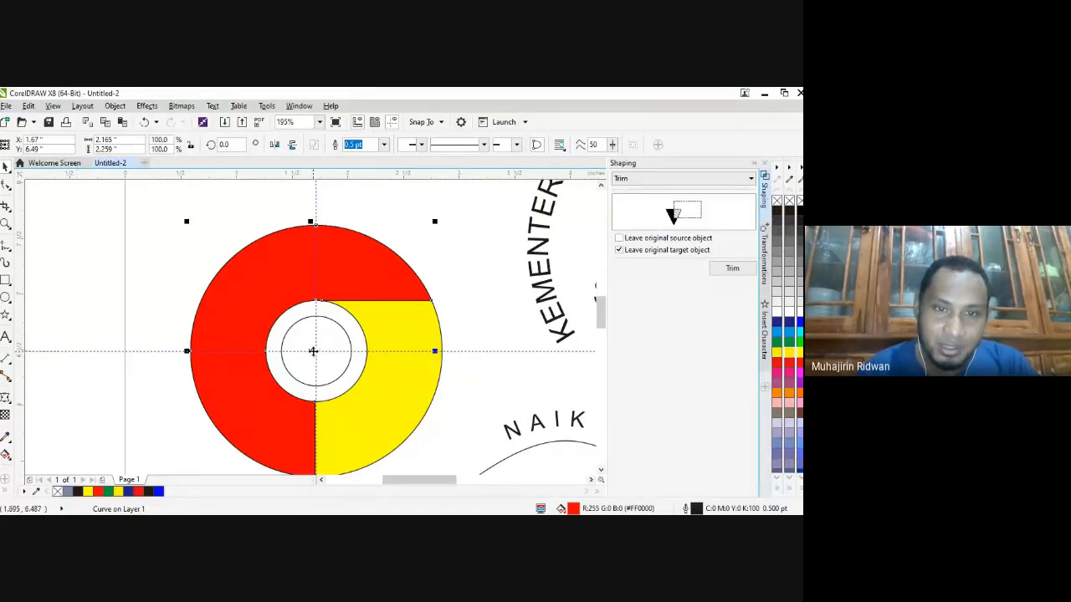
pyautogui.click(227, 321)
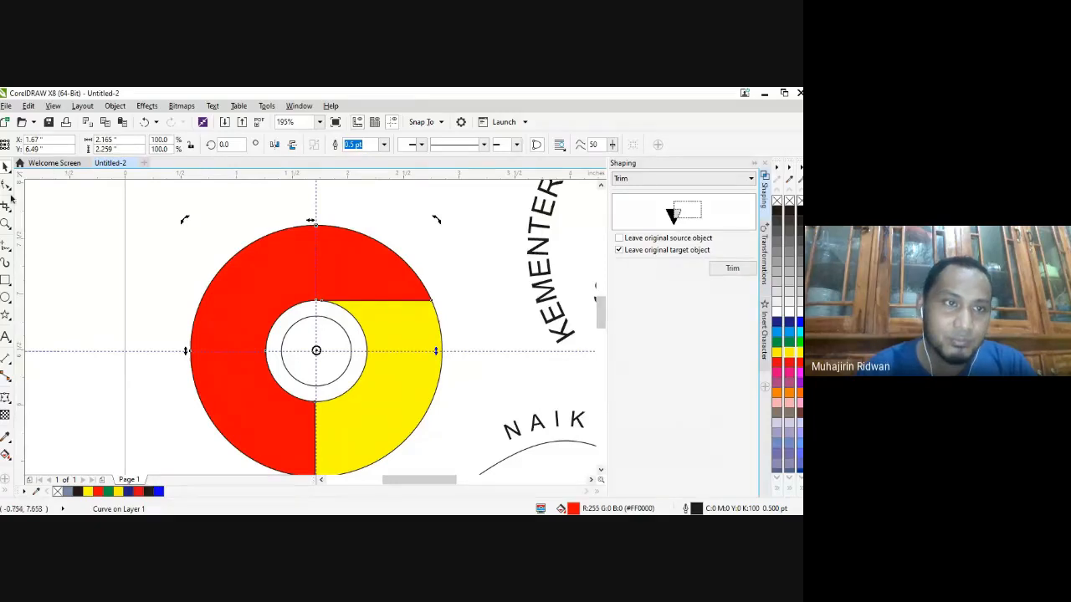
pyautogui.click(5, 224)
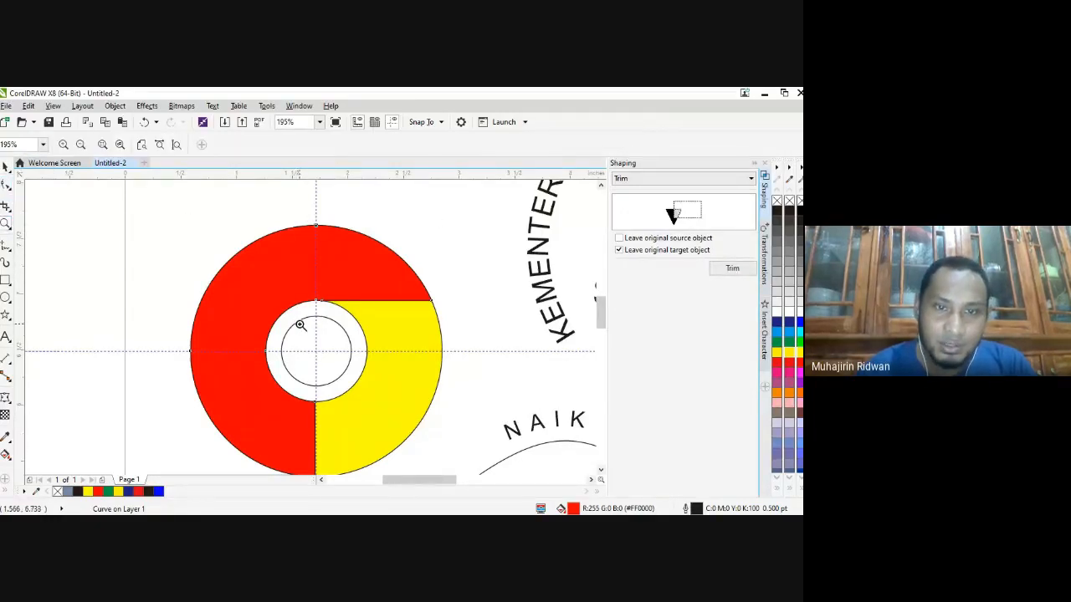
pyautogui.moveTo(298, 322); pyautogui.dragTo(337, 373)
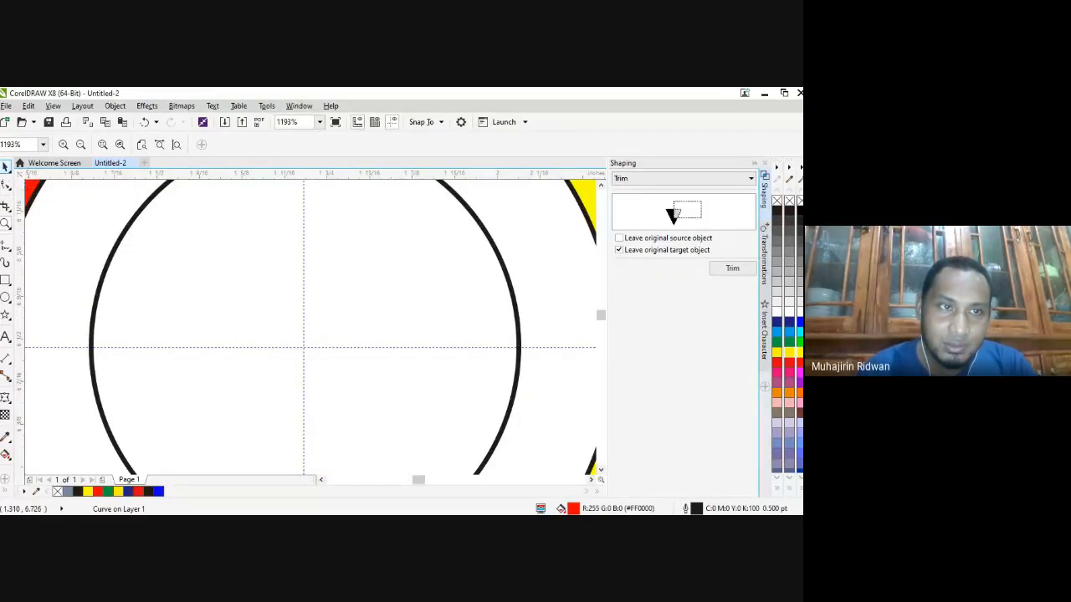
pyautogui.click(6, 166)
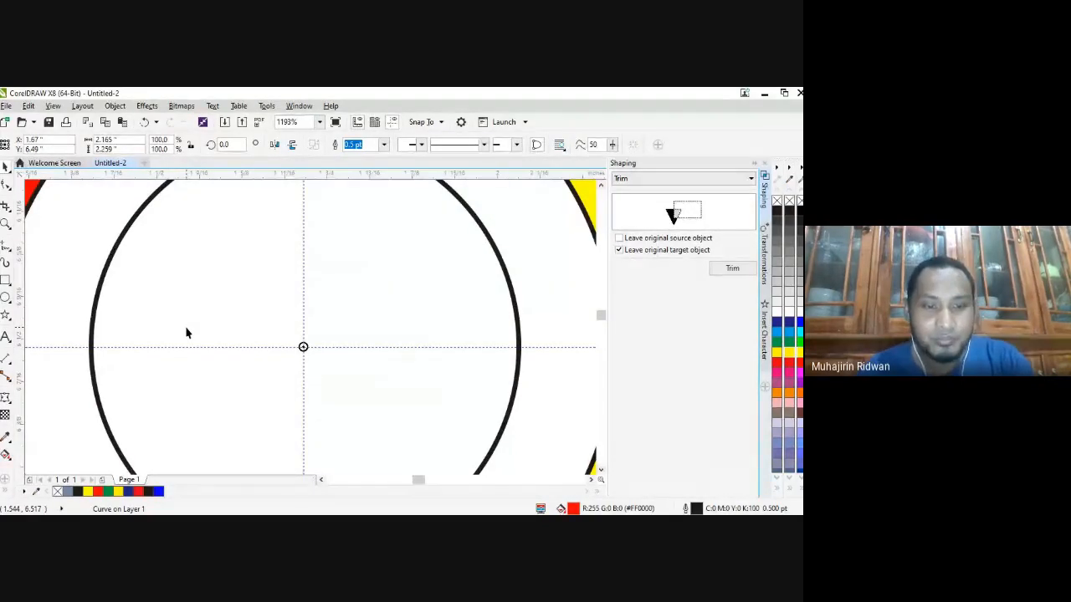
pyautogui.press('F4')
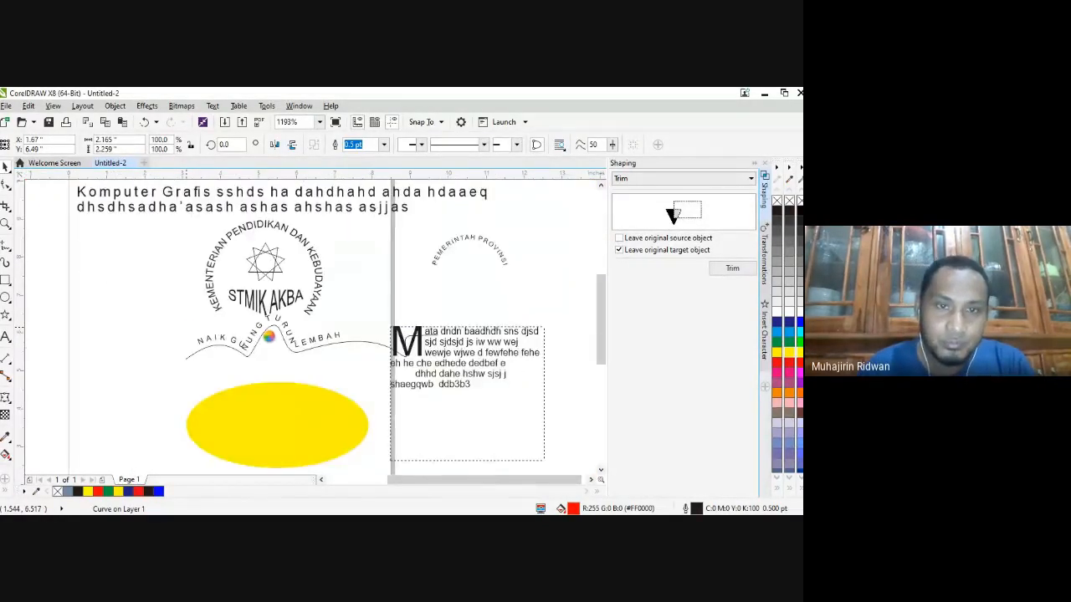
pyautogui.click(6, 224)
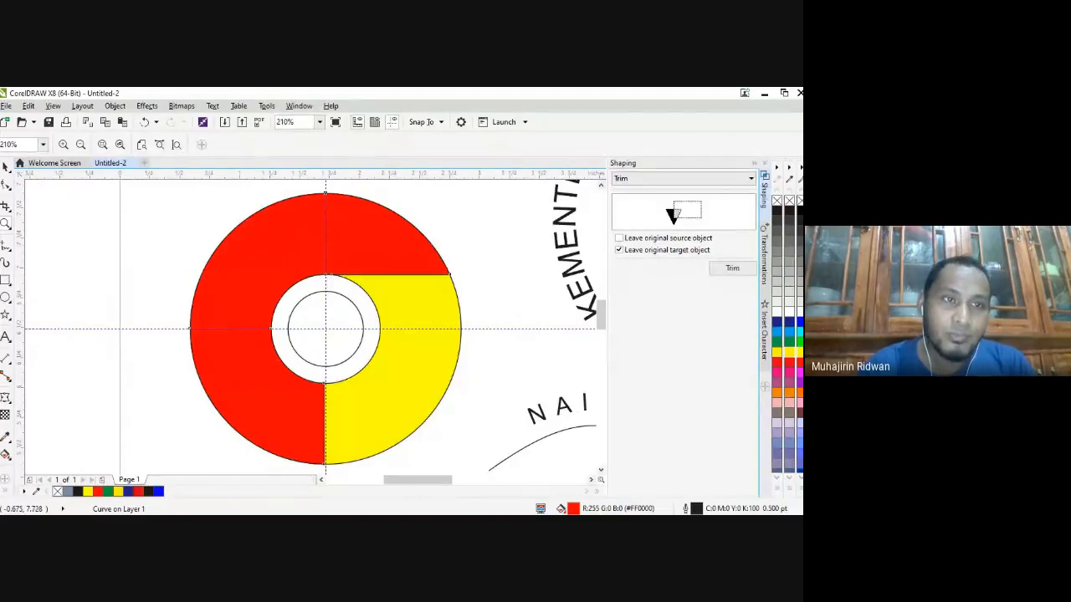
pyautogui.click(5, 166)
# - Rotate a copy of the red piece to 120 degrees about the guideline intersection and fill the copy with green (#00FF00)
pyautogui.click(248, 278)
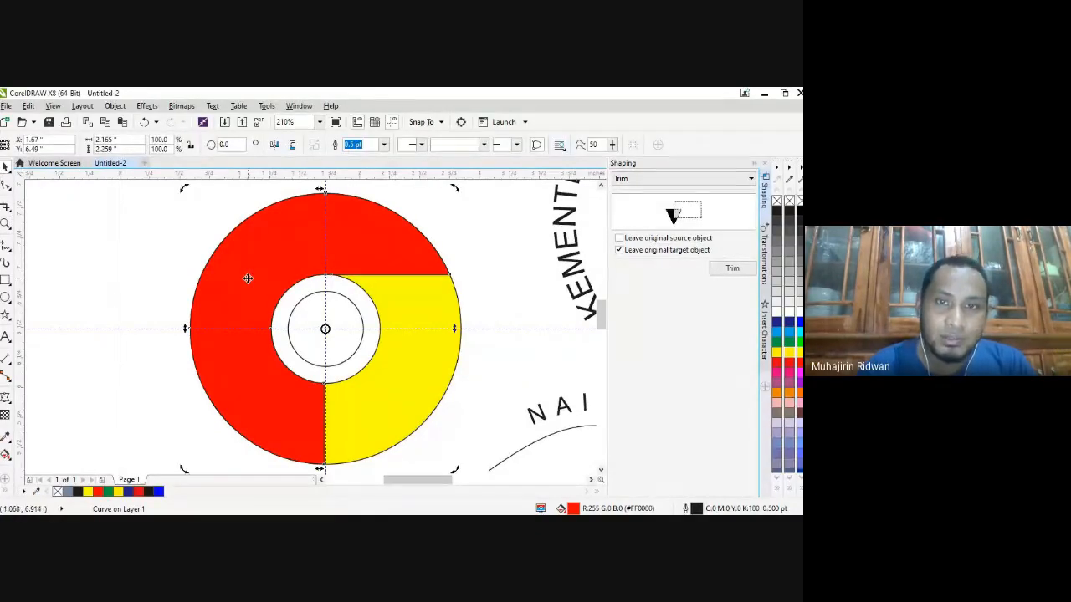
pyautogui.moveTo(454, 187); pyautogui.dragTo(341, 204)
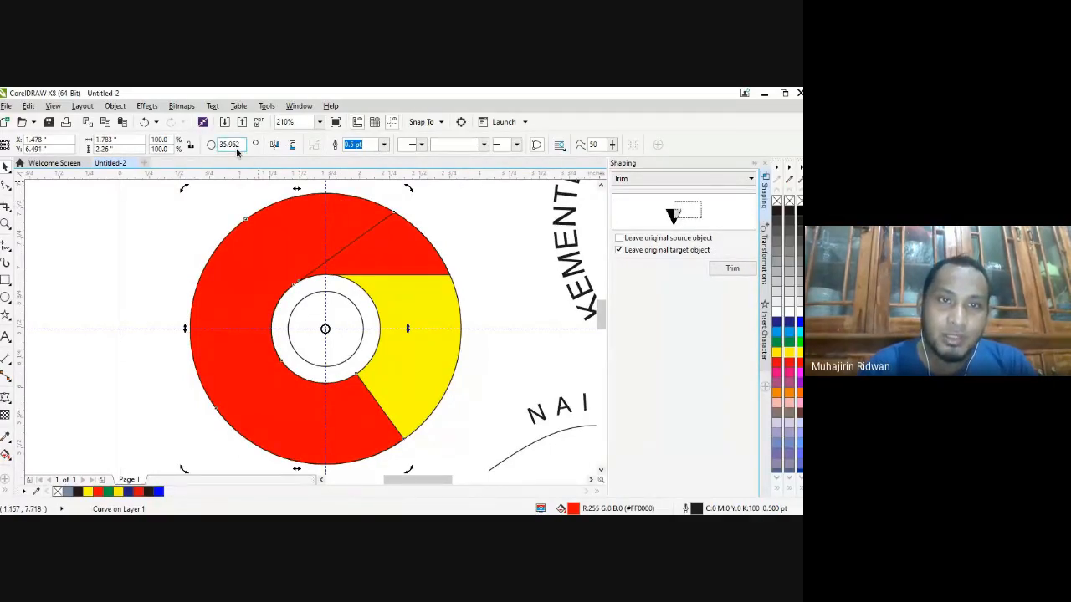
pyautogui.moveTo(242, 144); pyautogui.dragTo(209, 148)
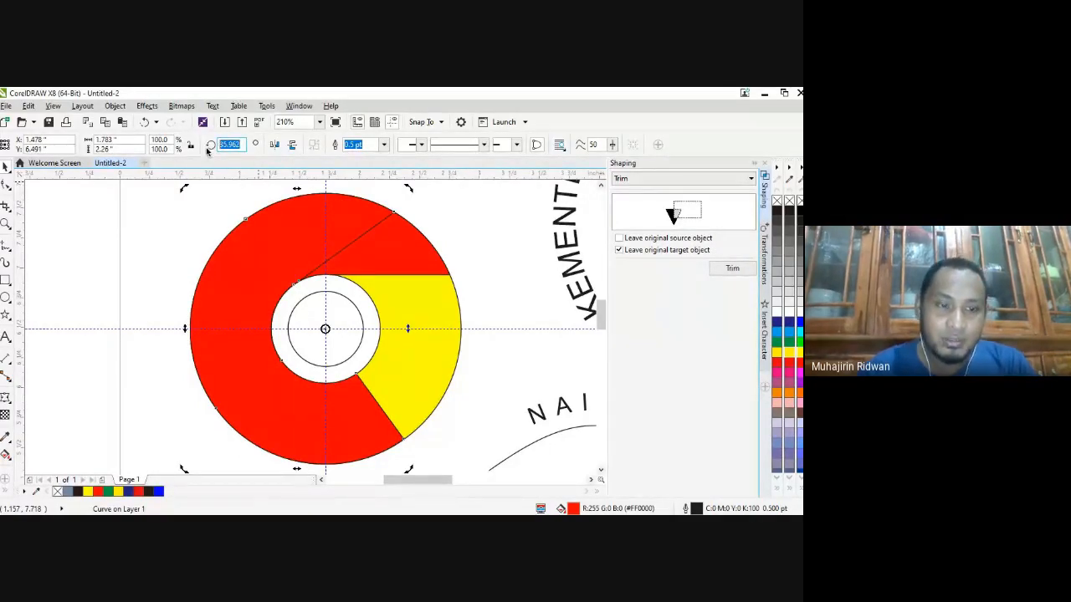
pyautogui.write('120')
pyautogui.press('Return')
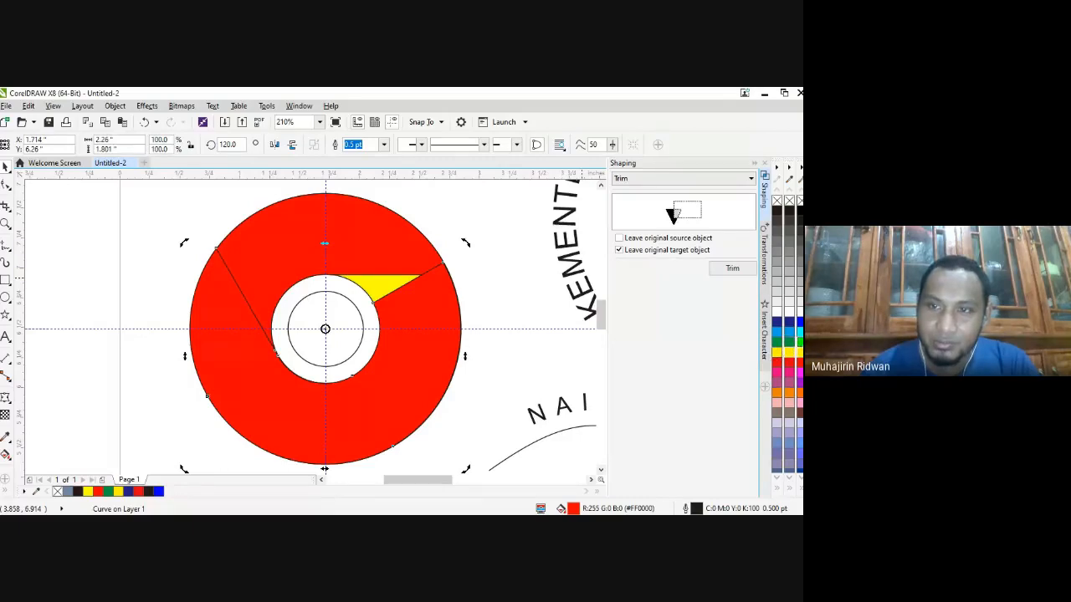
pyautogui.click(795, 341)
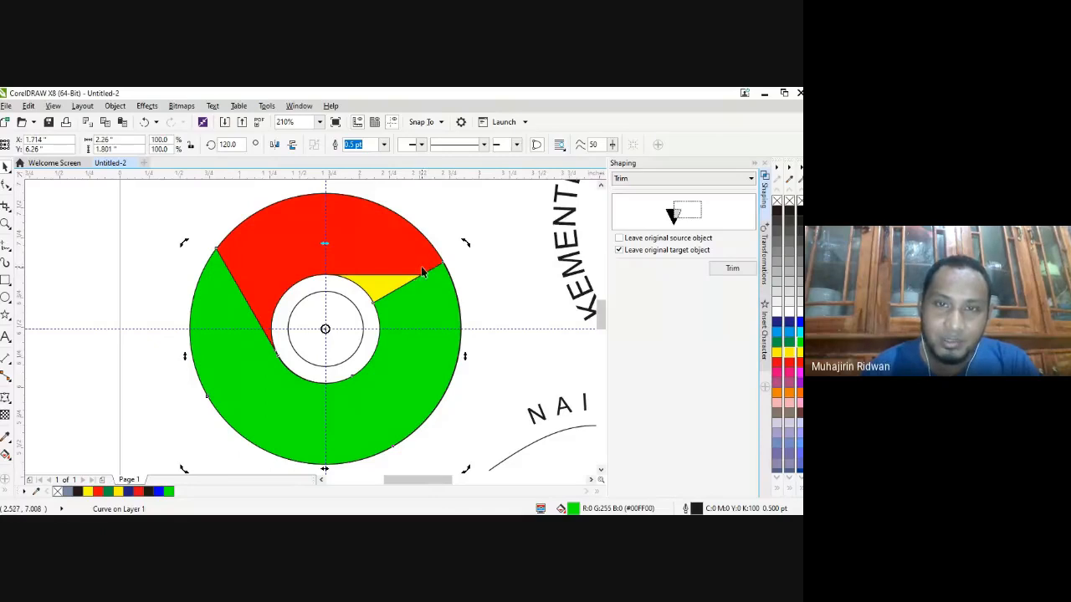
# - Draw a rectangle about 1.02 by 1.06 inches over the green piece's upper end and trim the green piece with it, keeping neither original
pyautogui.click(7, 281)
pyautogui.moveTo(363, 211); pyautogui.dragTo(487, 340)
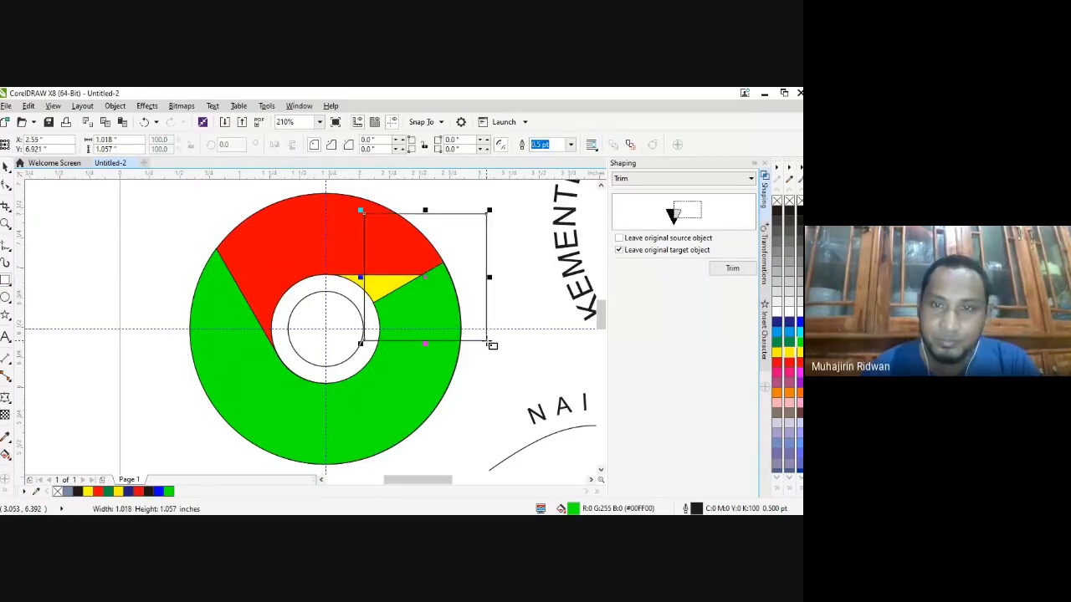
pyautogui.click(724, 268)
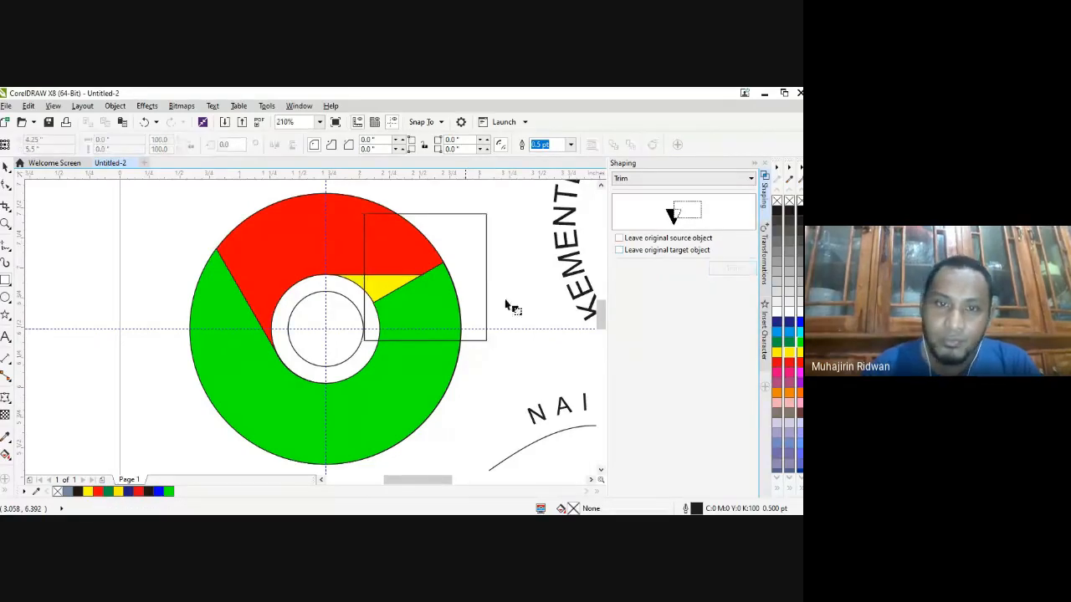
pyautogui.click(407, 377)
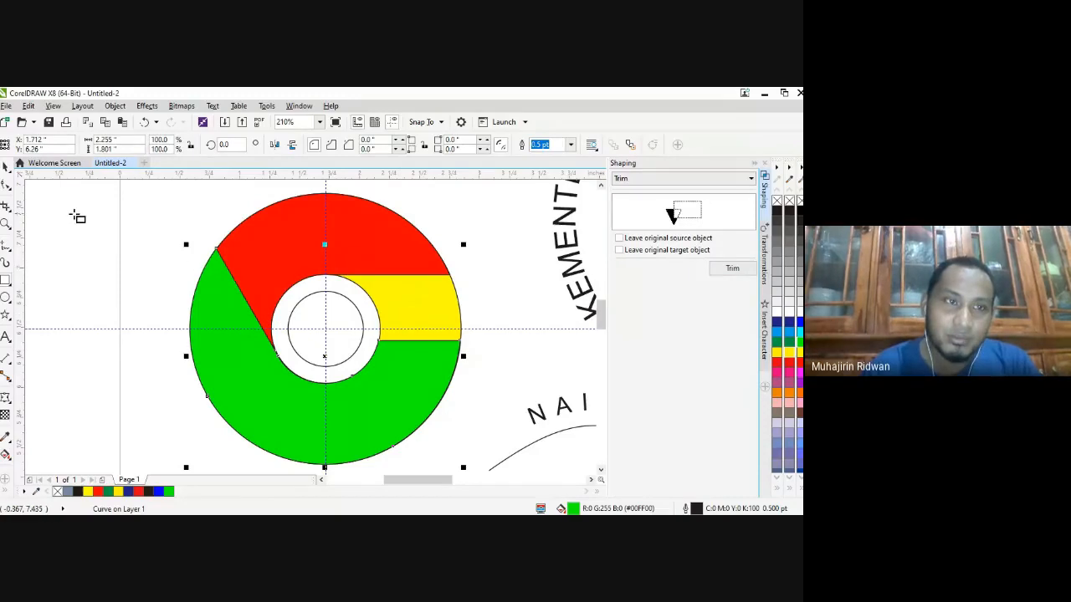
pyautogui.click(5, 167)
pyautogui.click(114, 242)
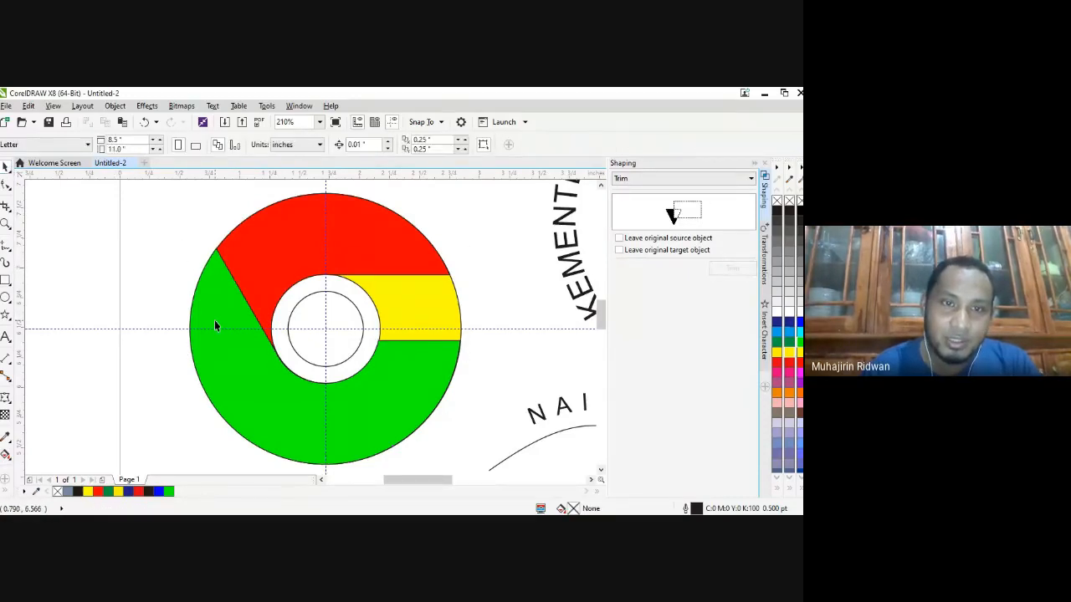
# - Try moving the green piece downward, undo the move, and nudge the piece up and back down
pyautogui.click(214, 319)
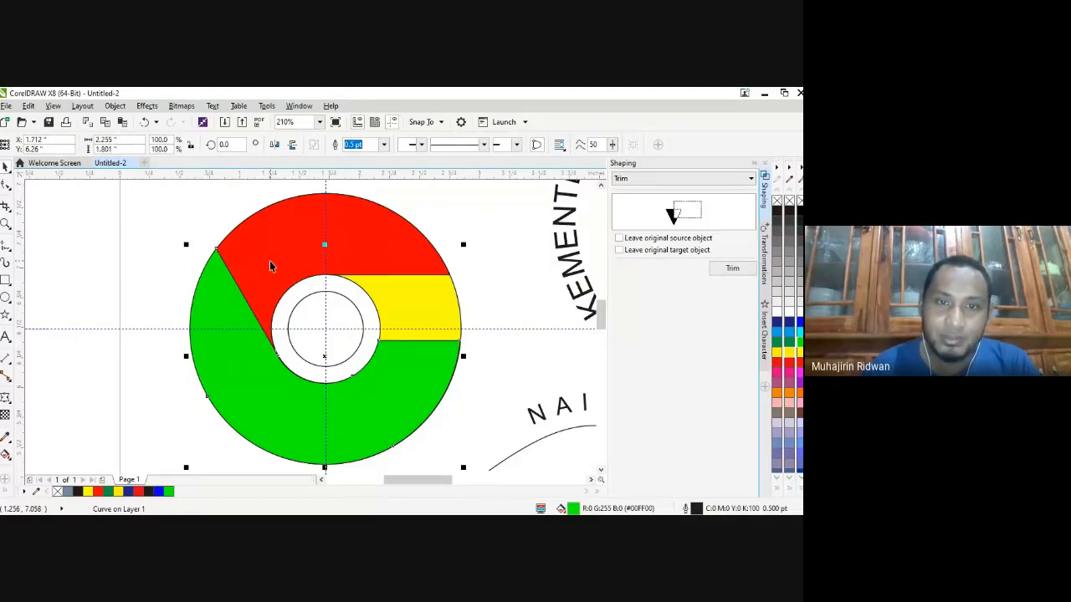
pyautogui.click(214, 294)
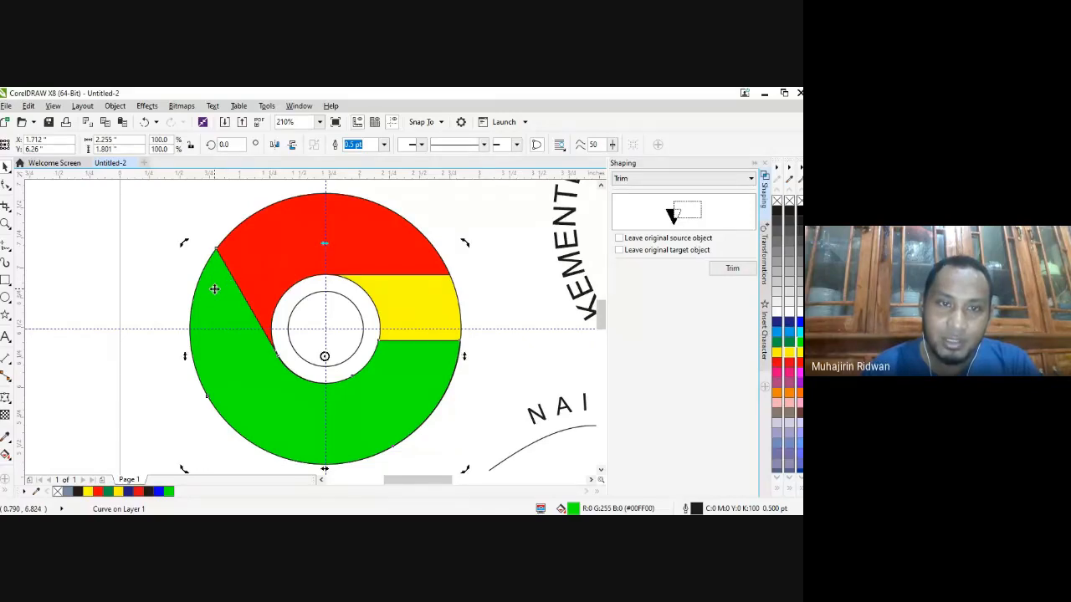
pyautogui.moveTo(215, 289); pyautogui.dragTo(203, 311)
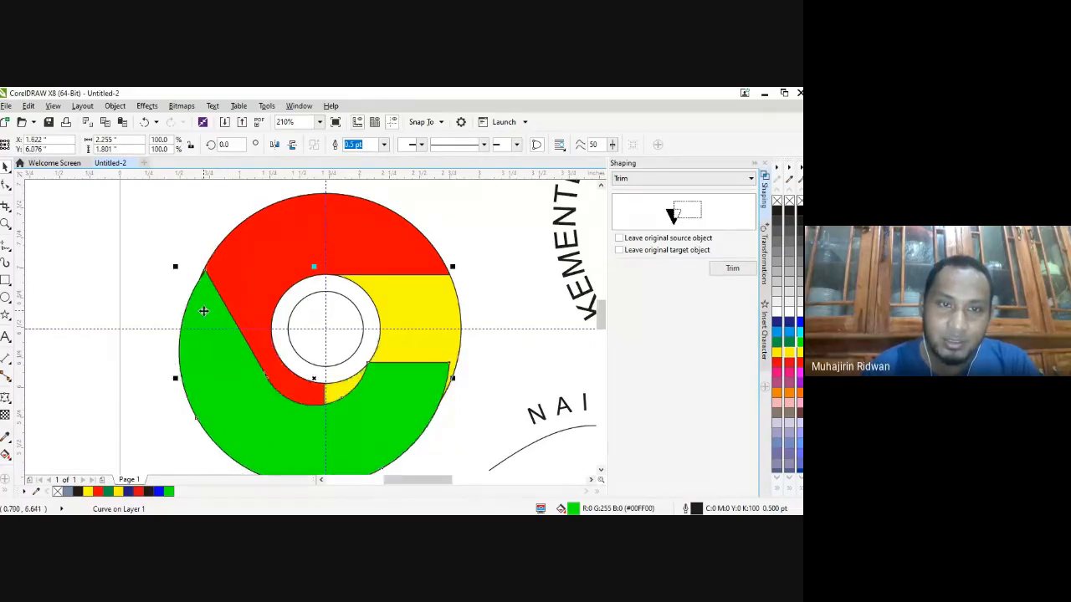
pyautogui.hotkey('ctrl', 'z')
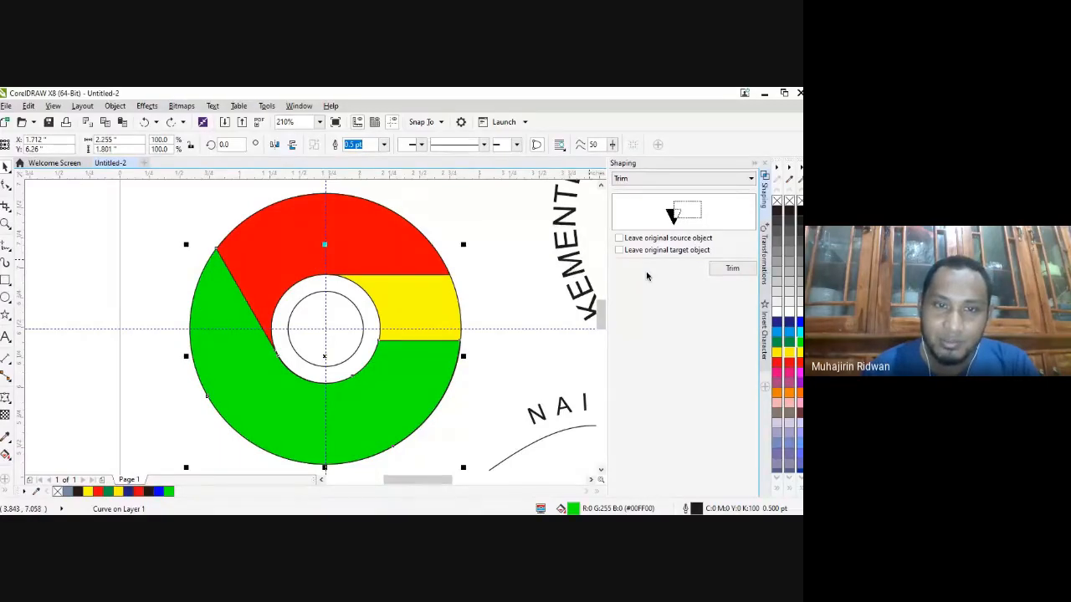
pyautogui.press('Up')
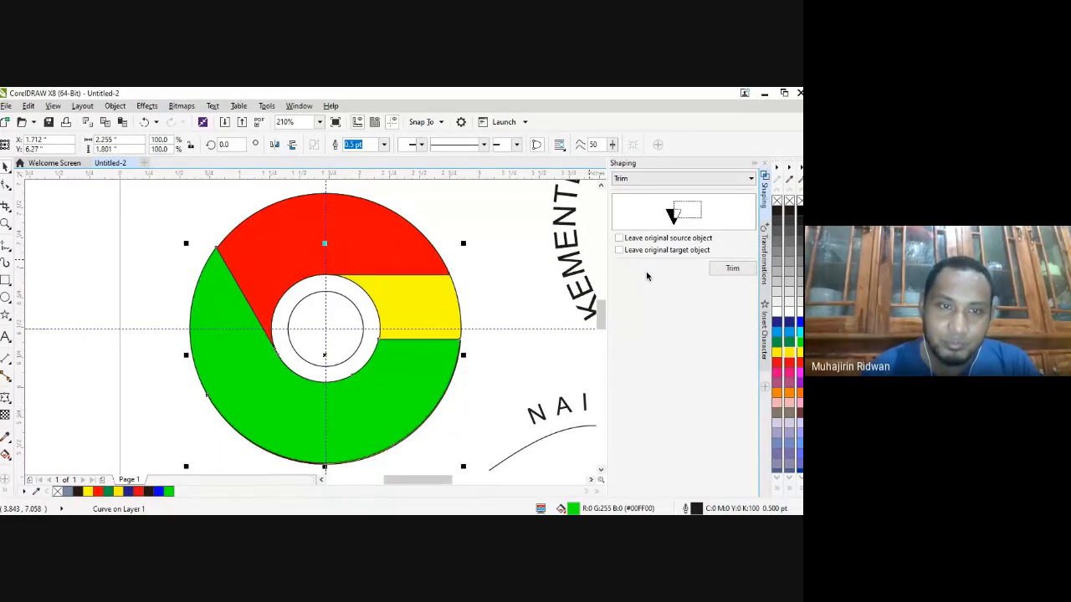
pyautogui.press('Down')
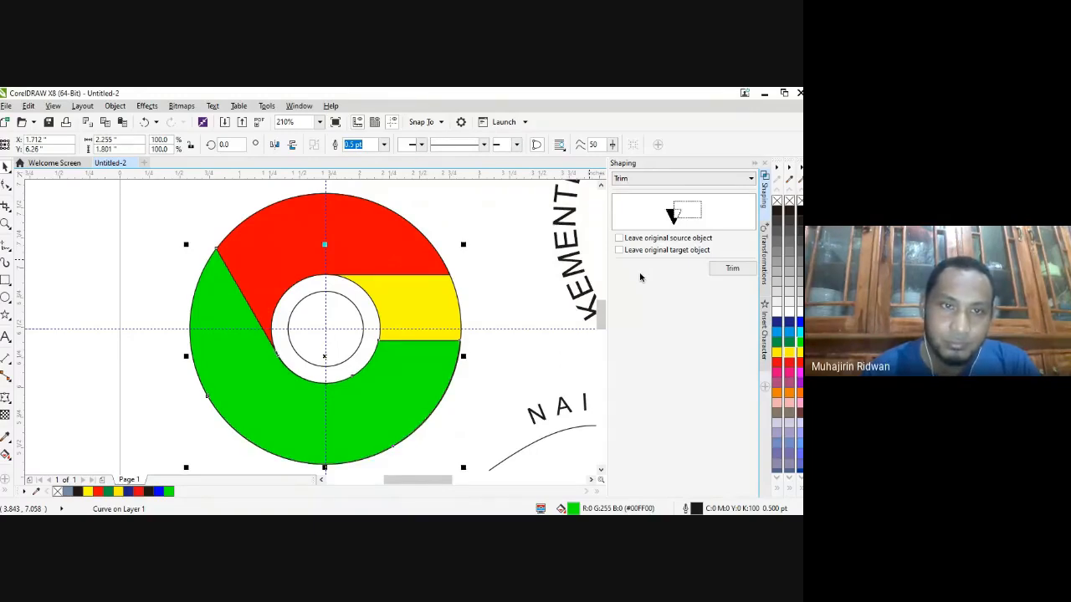
# - Trim the red piece with the green piece, keeping neither the source nor the target original
pyautogui.click(732, 269)
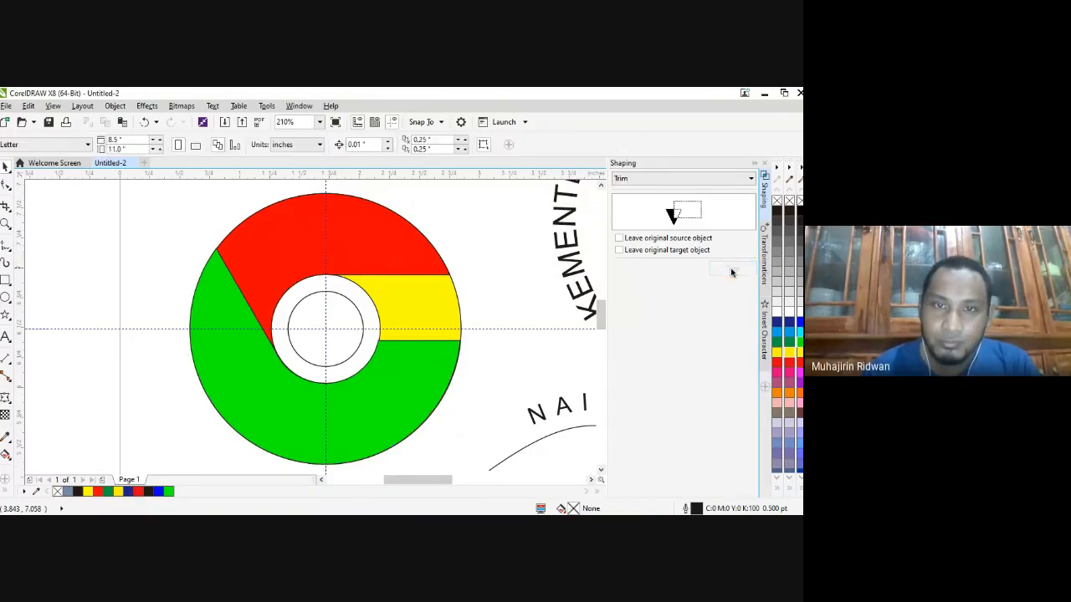
pyautogui.click(384, 259)
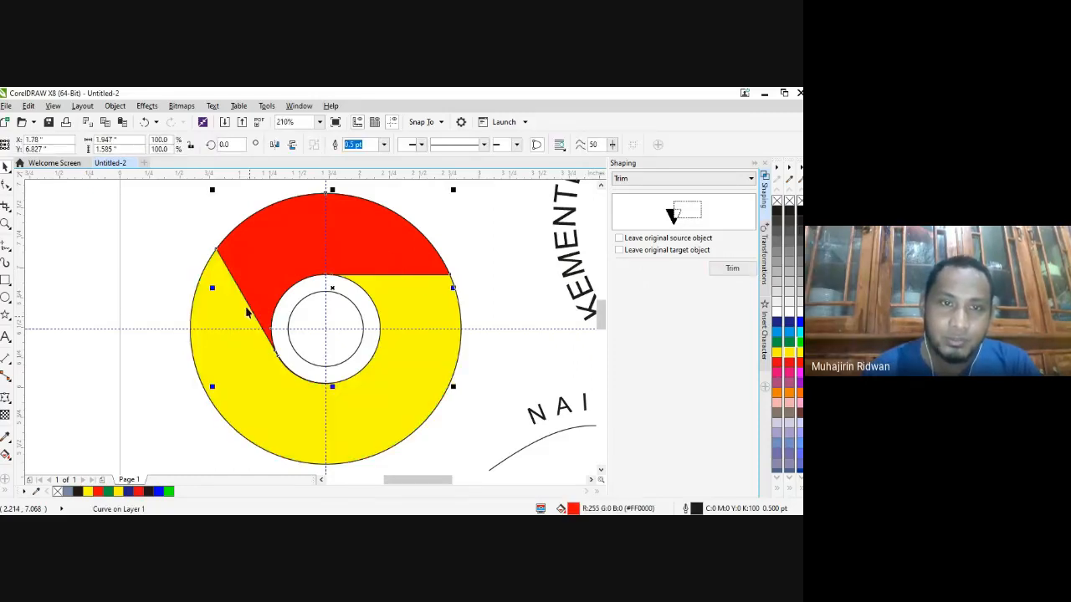
# - Move the rotation center of the newly trimmed red piece to the guideline intersection, undoing the accidental nudge of the piece
pyautogui.click(265, 275)
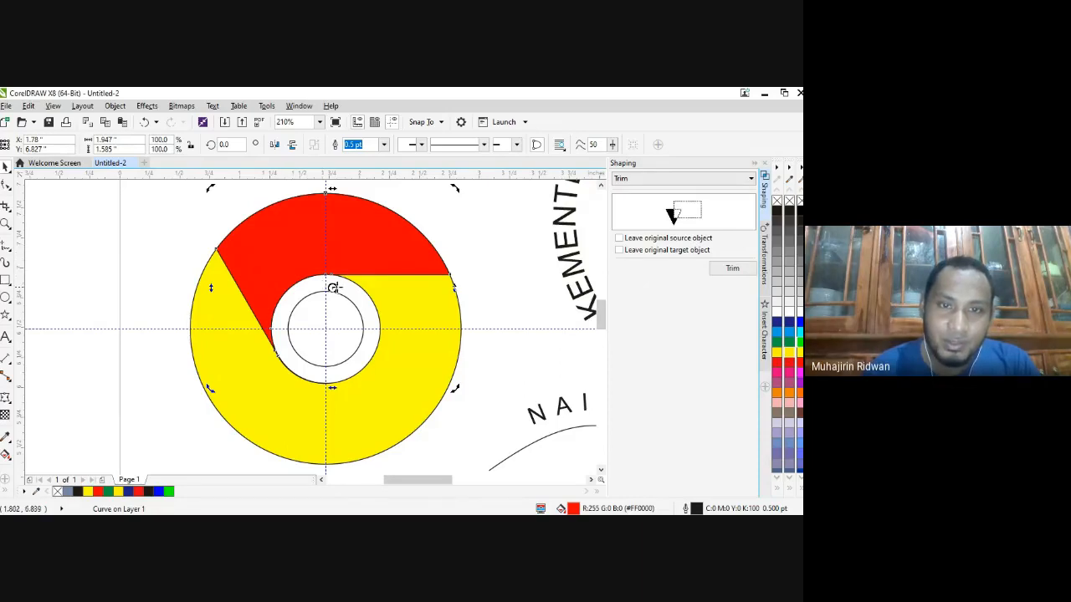
pyautogui.moveTo(332, 288); pyautogui.dragTo(327, 329)
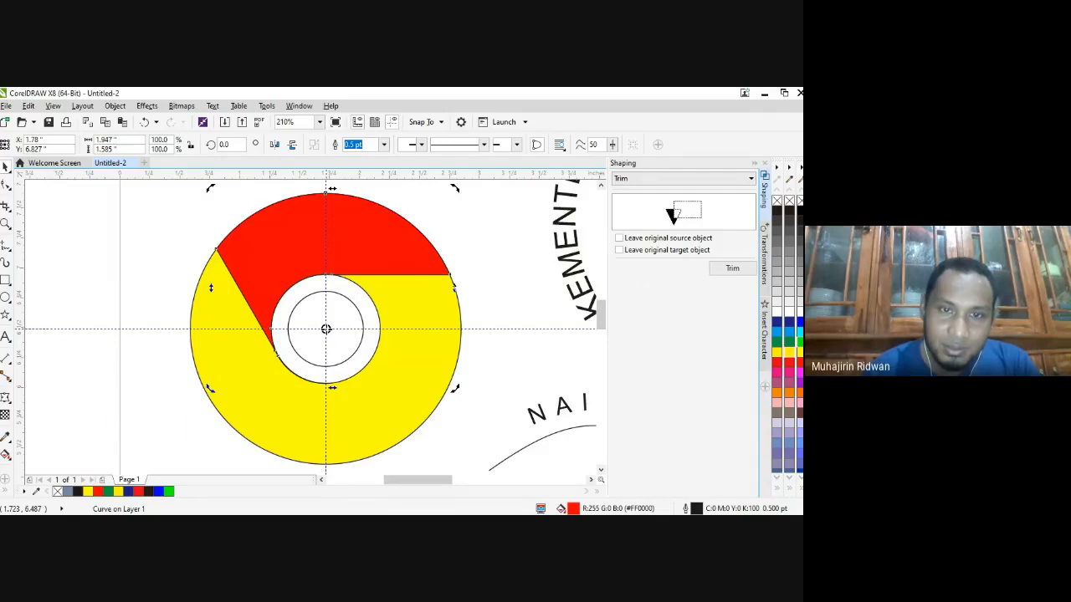
pyautogui.moveTo(326, 328); pyautogui.dragTo(325, 328)
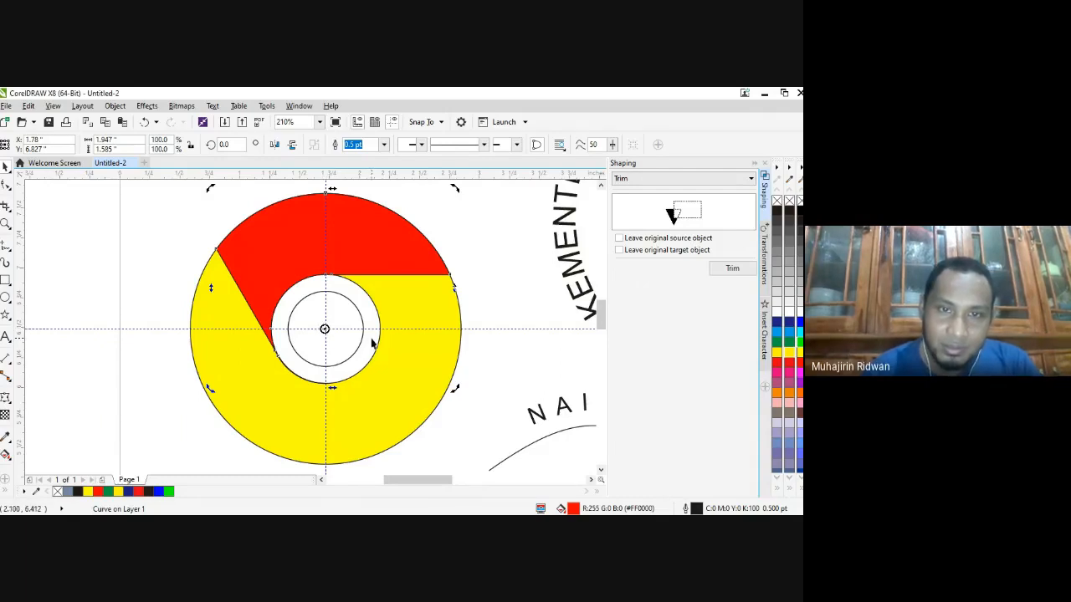
pyautogui.press('Right')
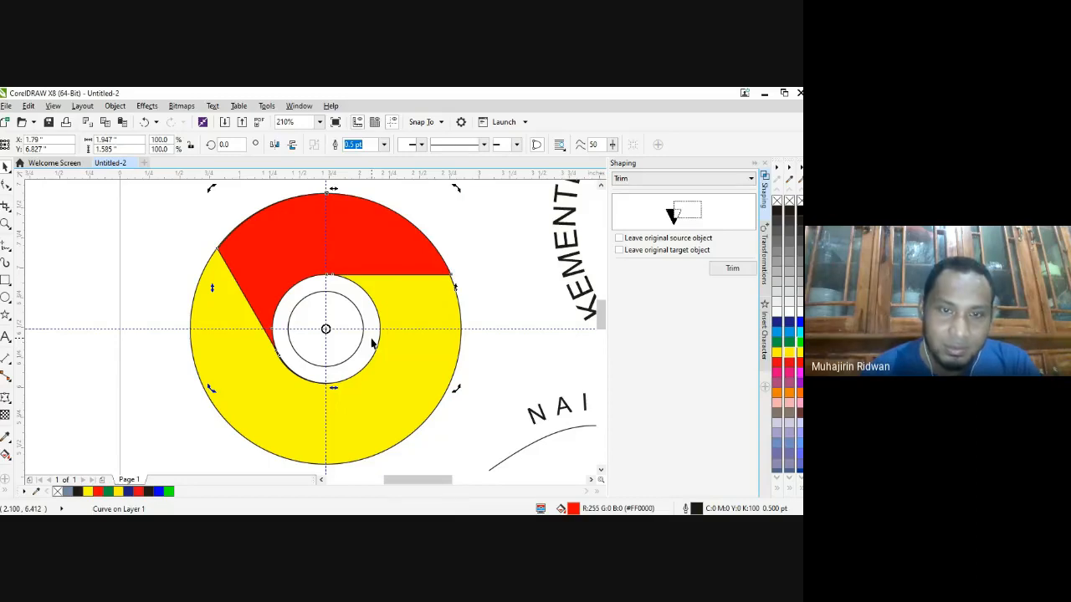
pyautogui.hotkey('ctrl', 'z')
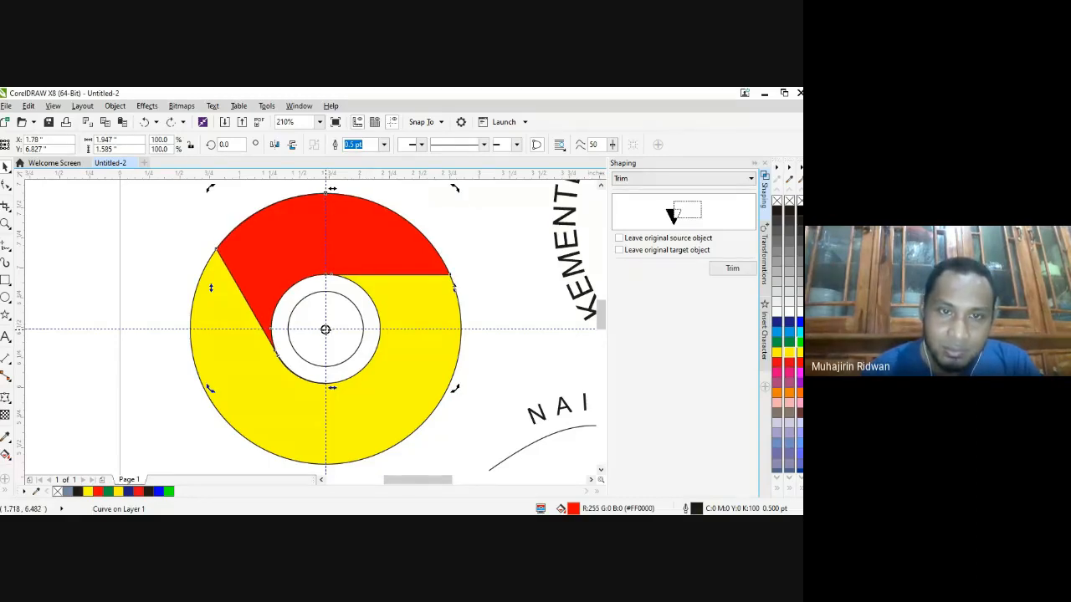
pyautogui.click(325, 329)
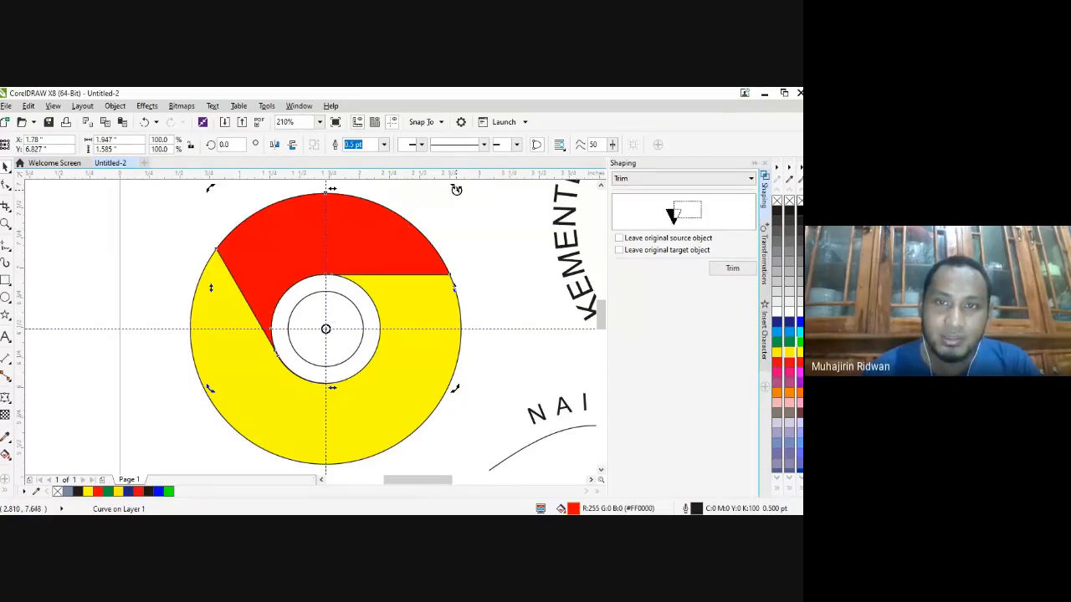
# - Make a copy of the red piece rotated 120 degrees about the guideline intersection and fill the copy with green
pyautogui.moveTo(459, 192); pyautogui.dragTo(194, 305)
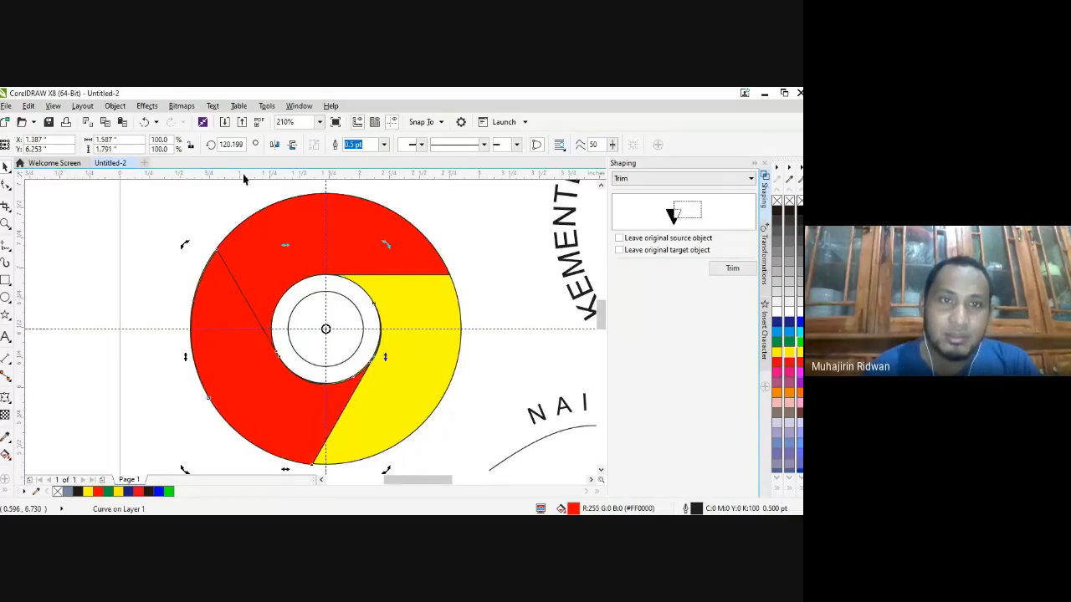
pyautogui.moveTo(243, 144); pyautogui.dragTo(232, 144)
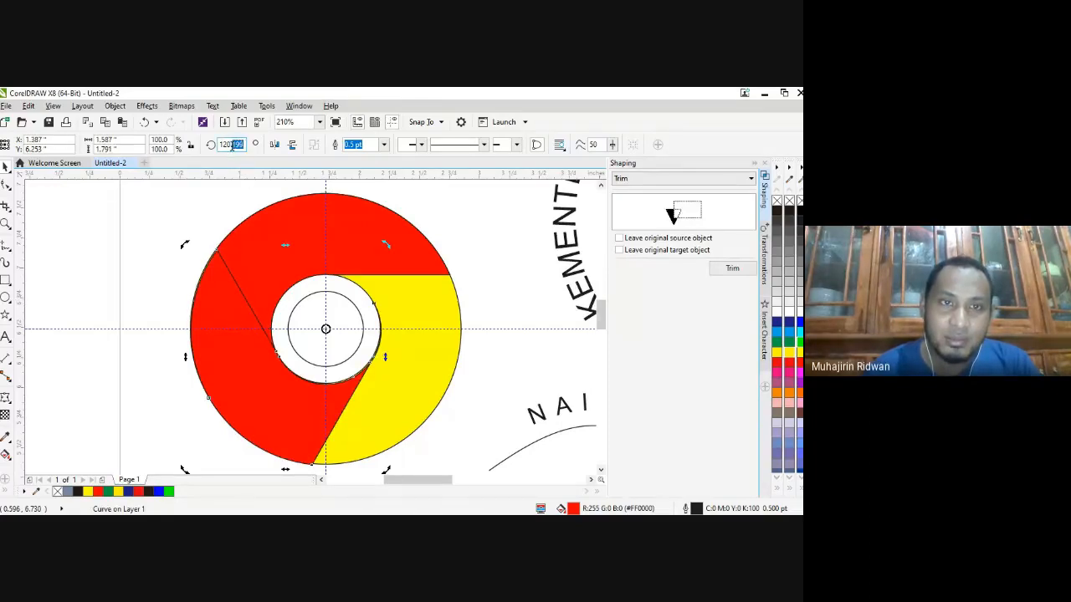
pyautogui.press('BackSpace')
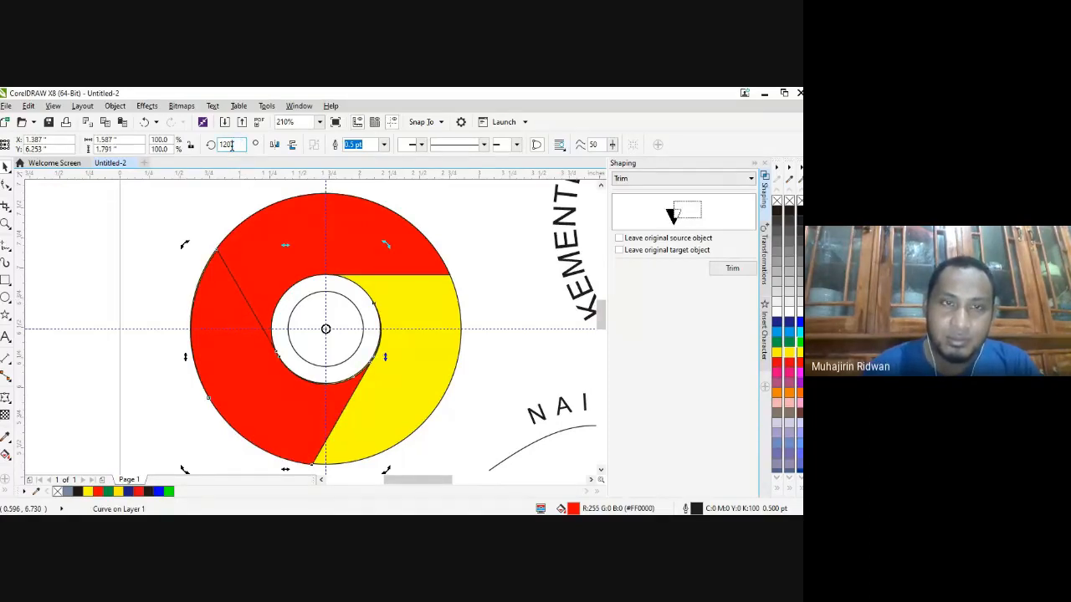
pyautogui.press('Return')
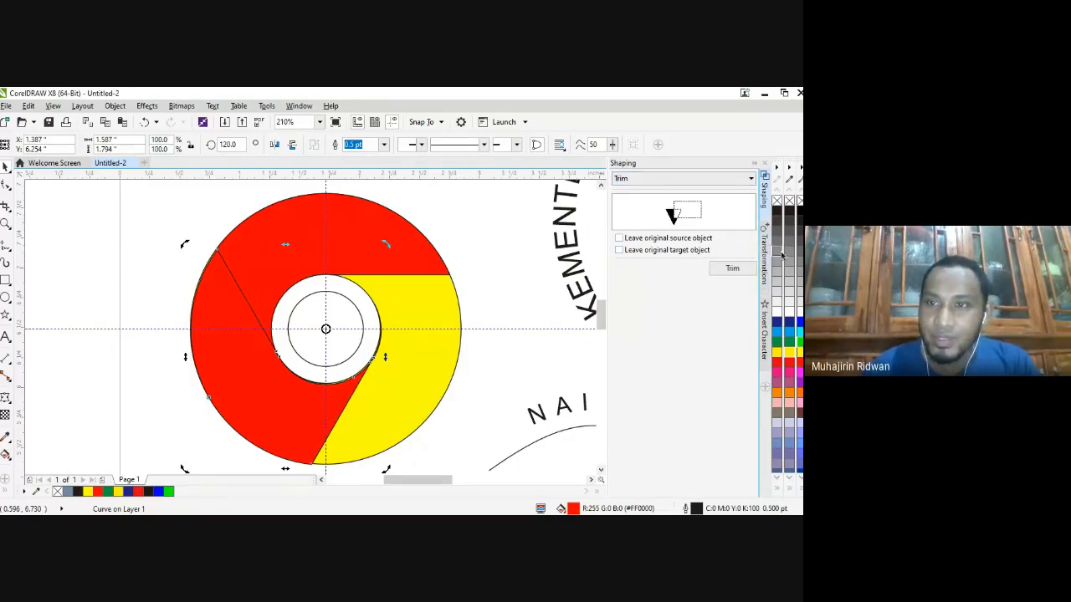
pyautogui.click(799, 341)
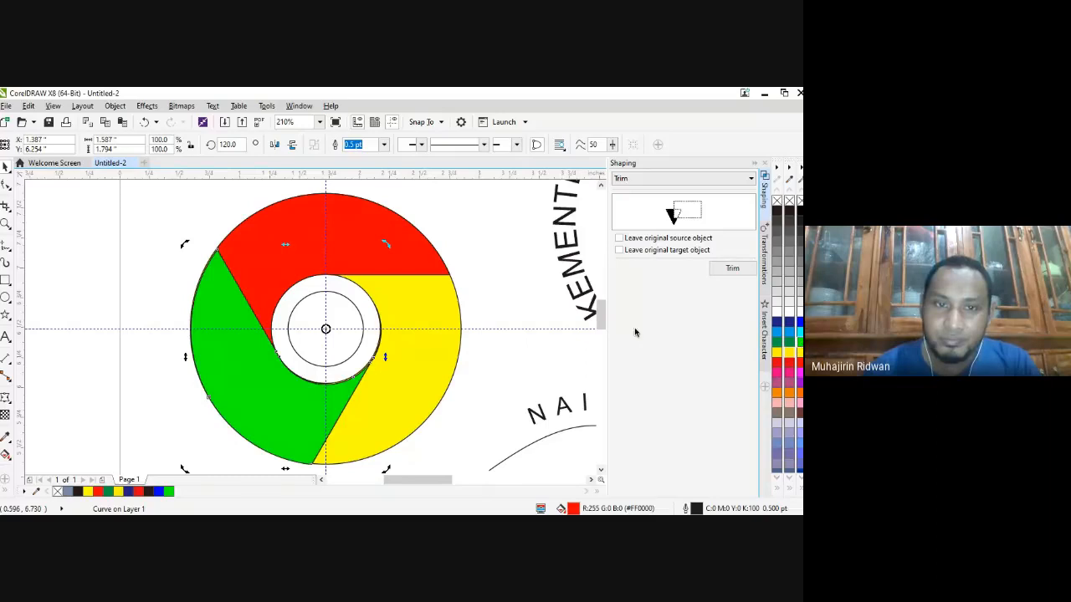
# - Delete the full yellow ring behind the red and green pieces
pyautogui.click(396, 366)
pyautogui.click(237, 374)
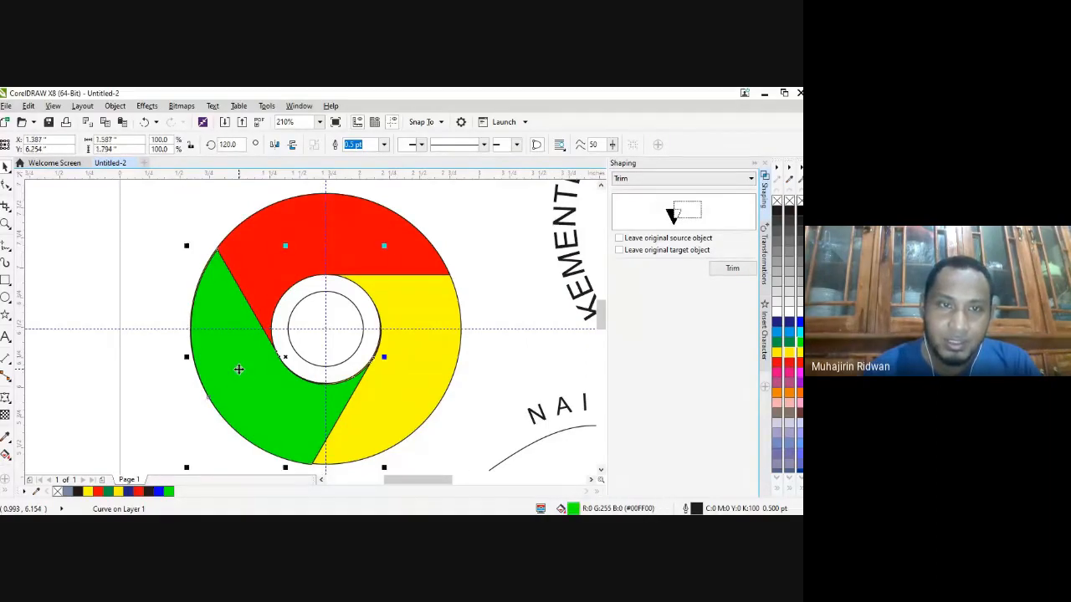
pyautogui.click(238, 144)
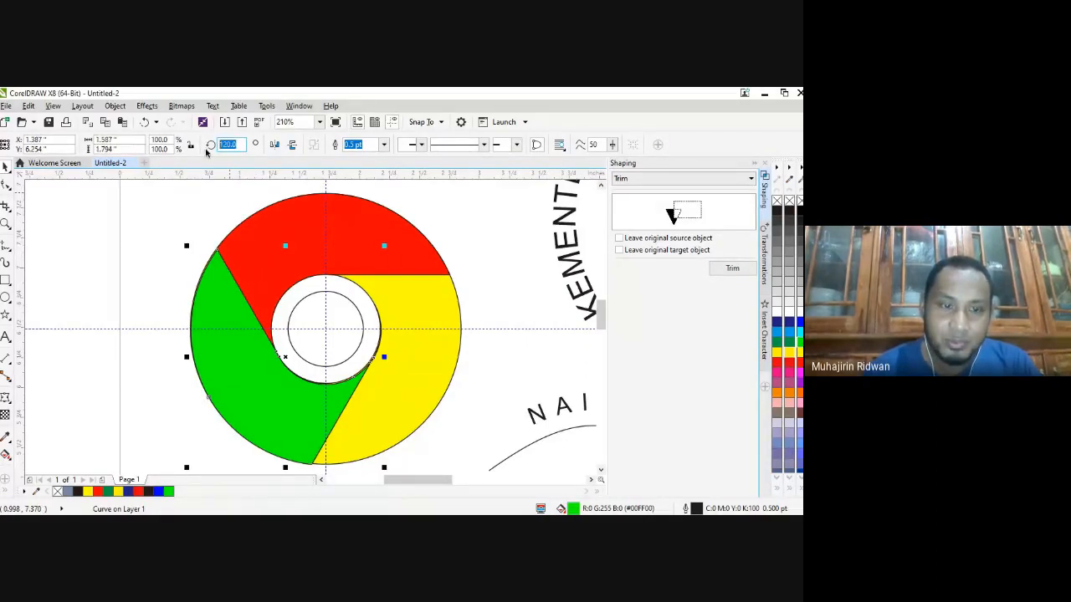
pyautogui.click(435, 302)
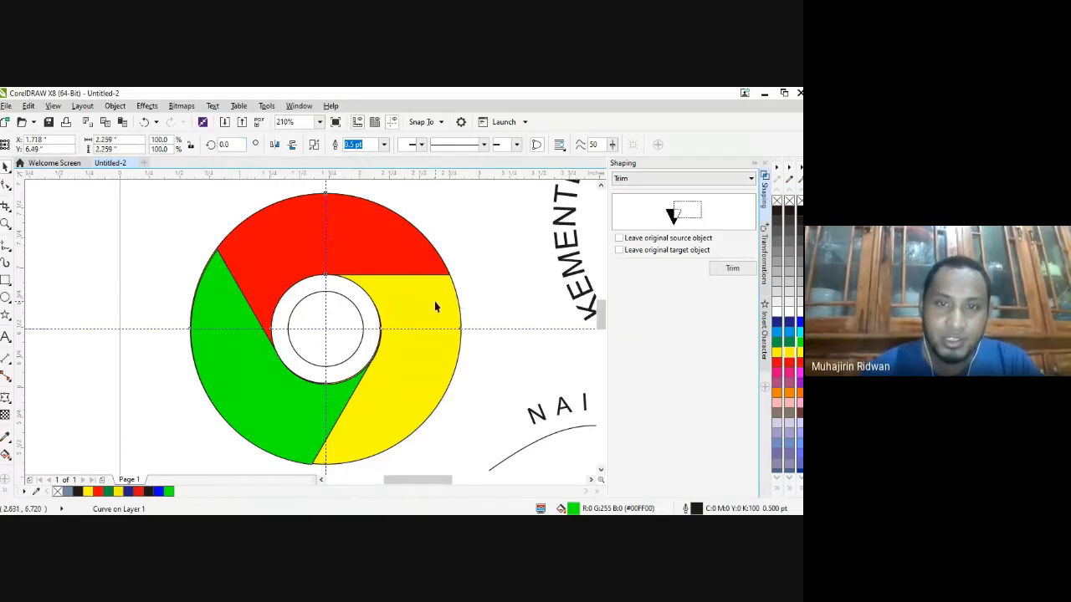
pyautogui.press('Delete')
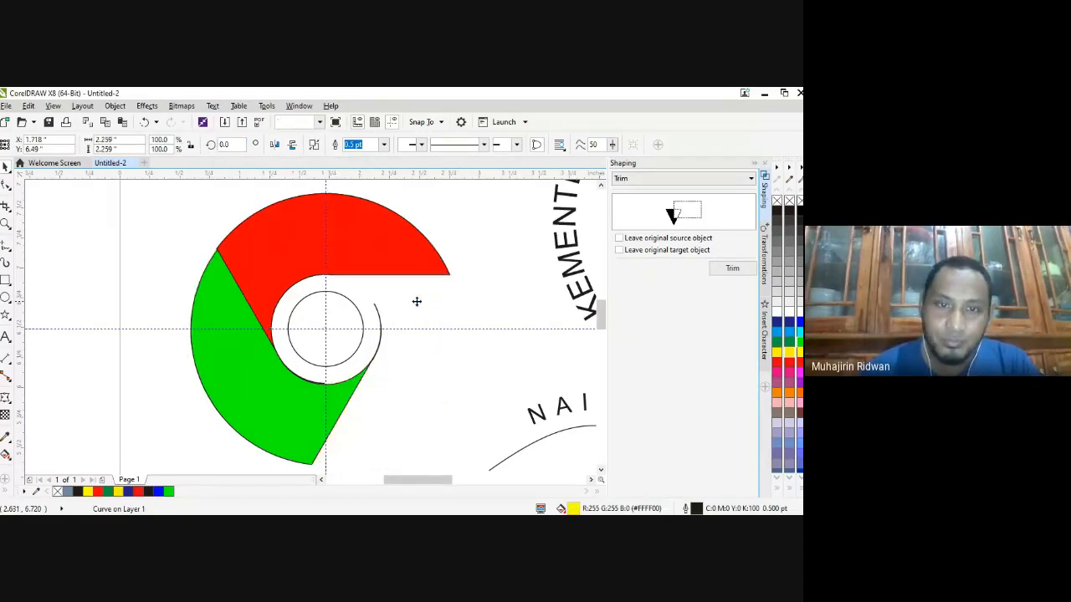
# - Make a copy of the green piece around the logo's center and set the copy's rotation angle to 240 degrees
pyautogui.click(241, 398)
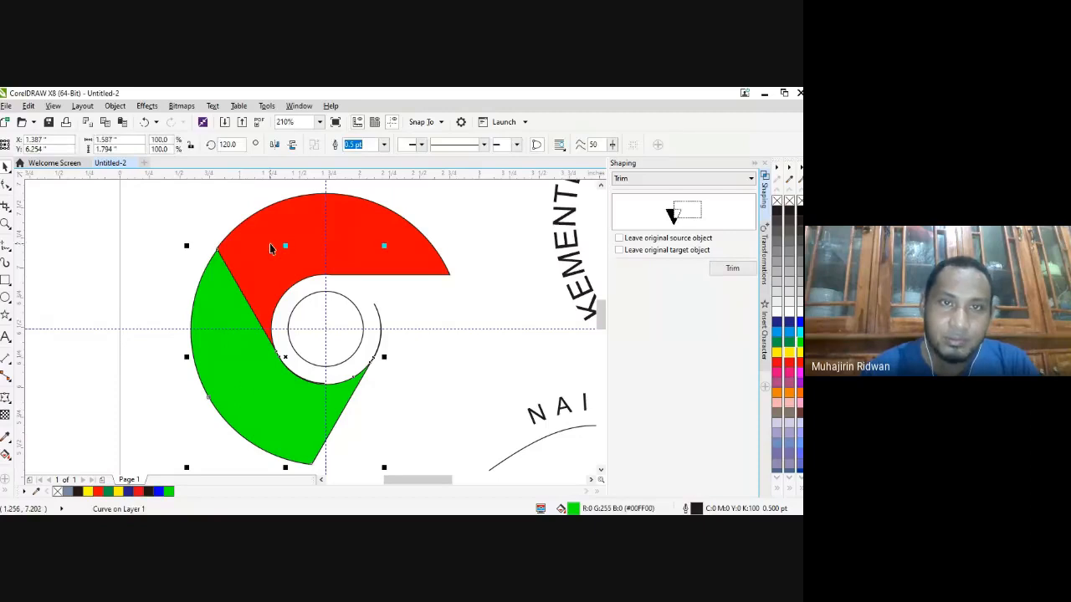
pyautogui.click(229, 144)
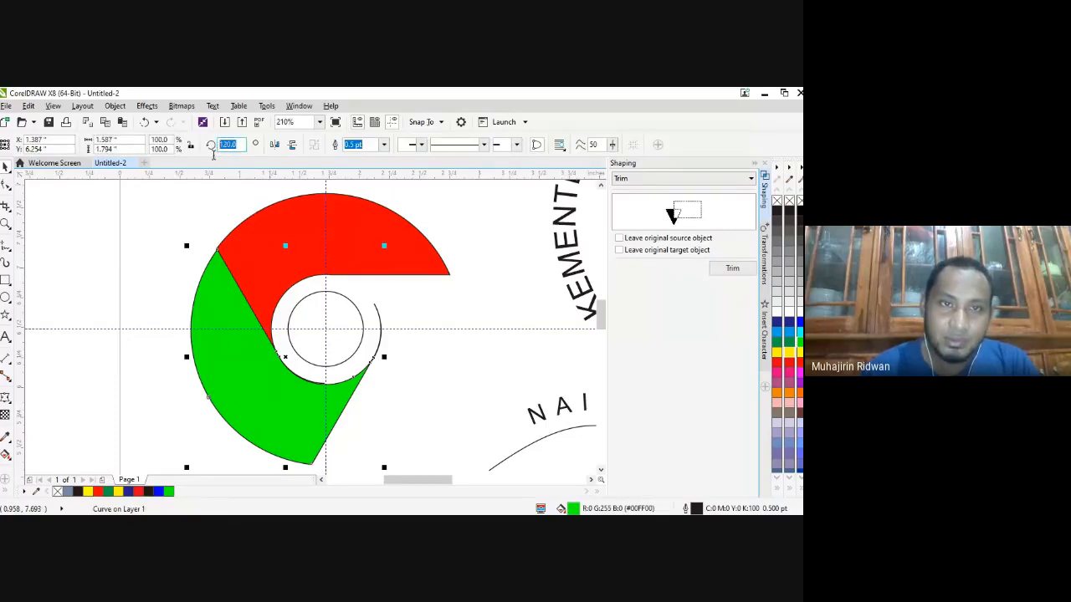
pyautogui.write('2')
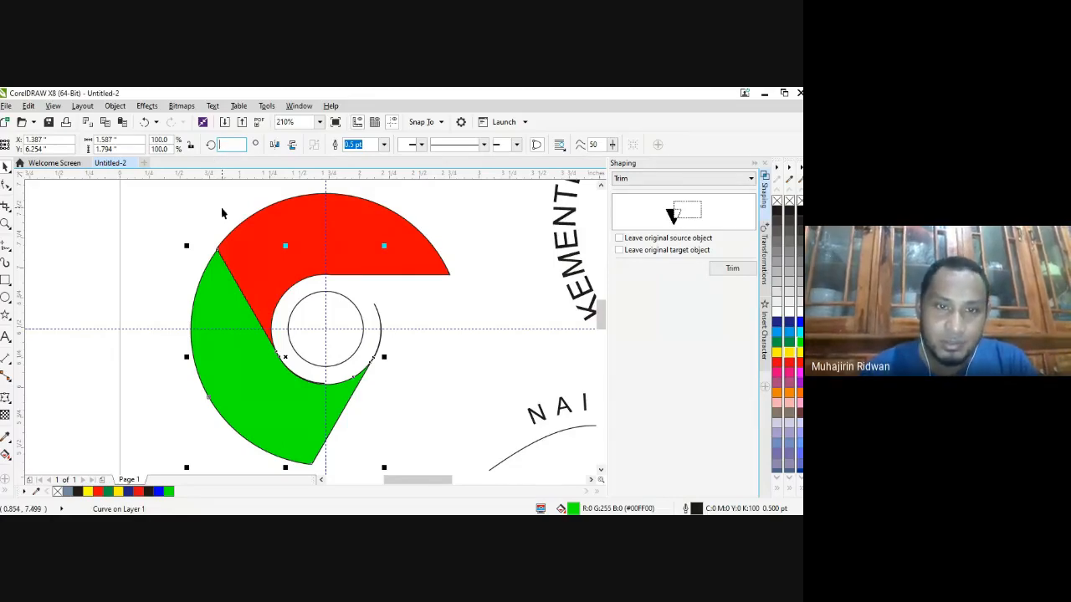
pyautogui.click(246, 340)
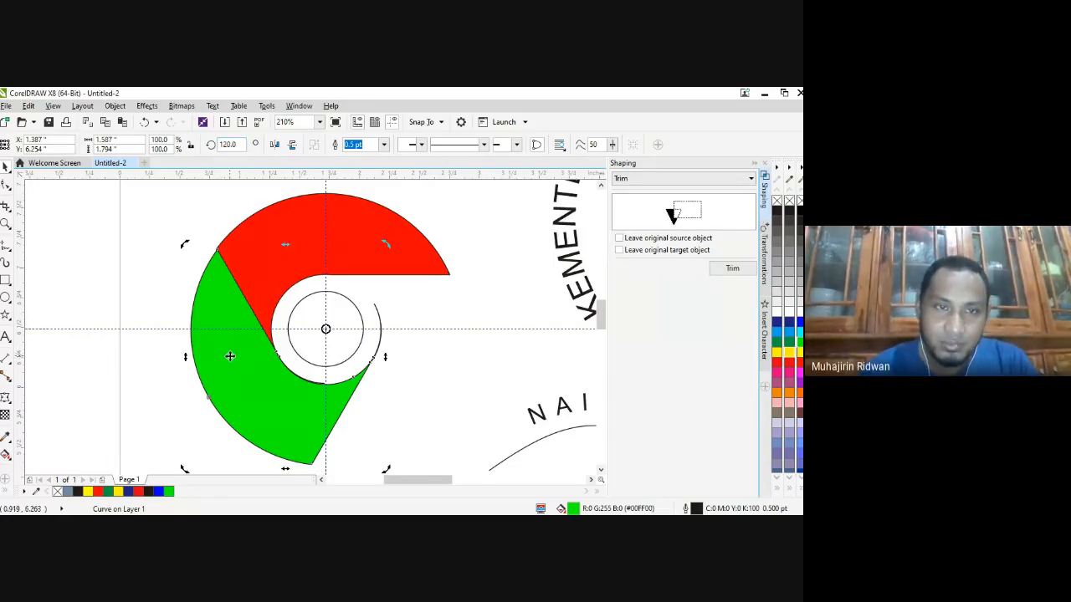
pyautogui.moveTo(181, 244); pyautogui.dragTo(291, 405)
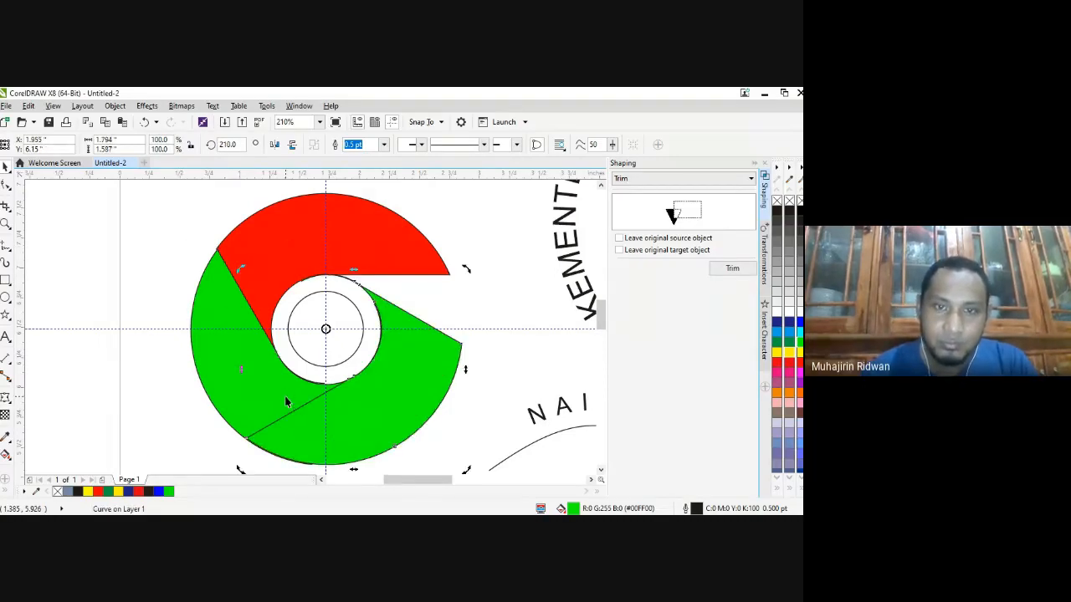
pyautogui.doubleClick(237, 144)
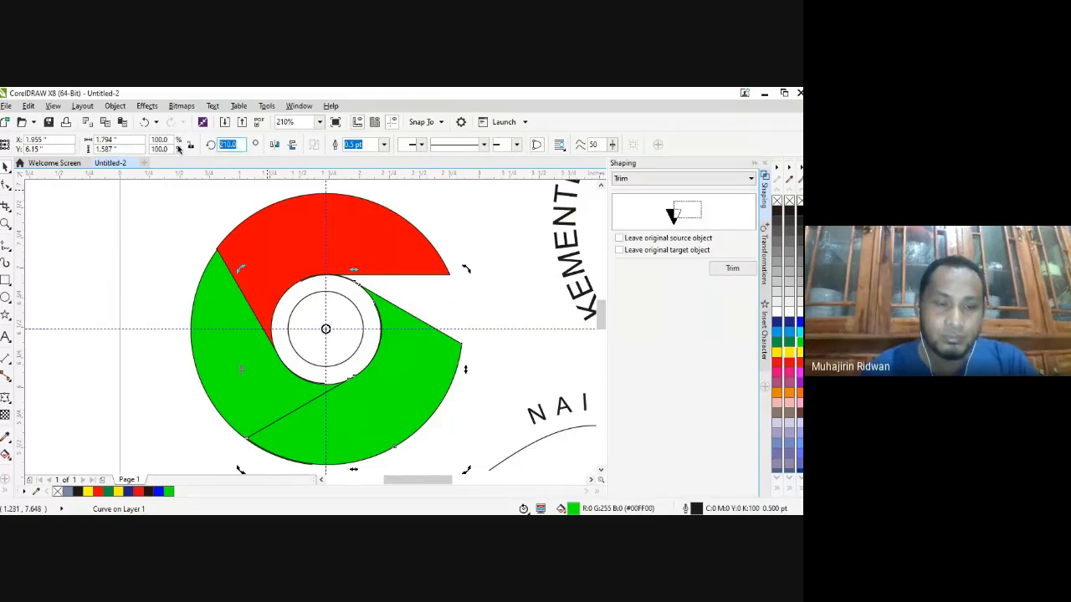
pyautogui.write('240')
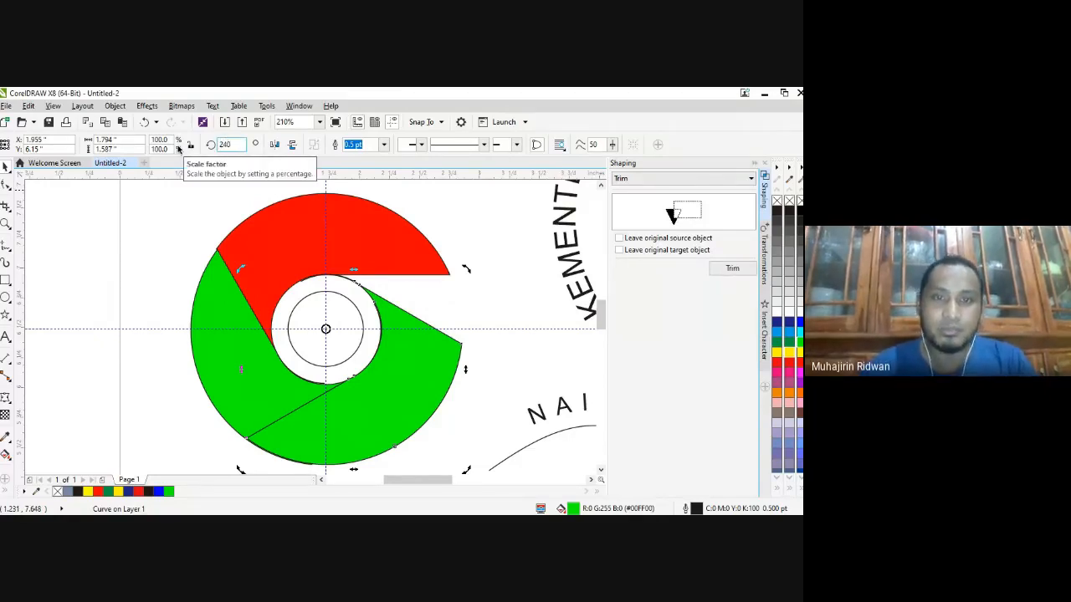
pyautogui.press('Return')
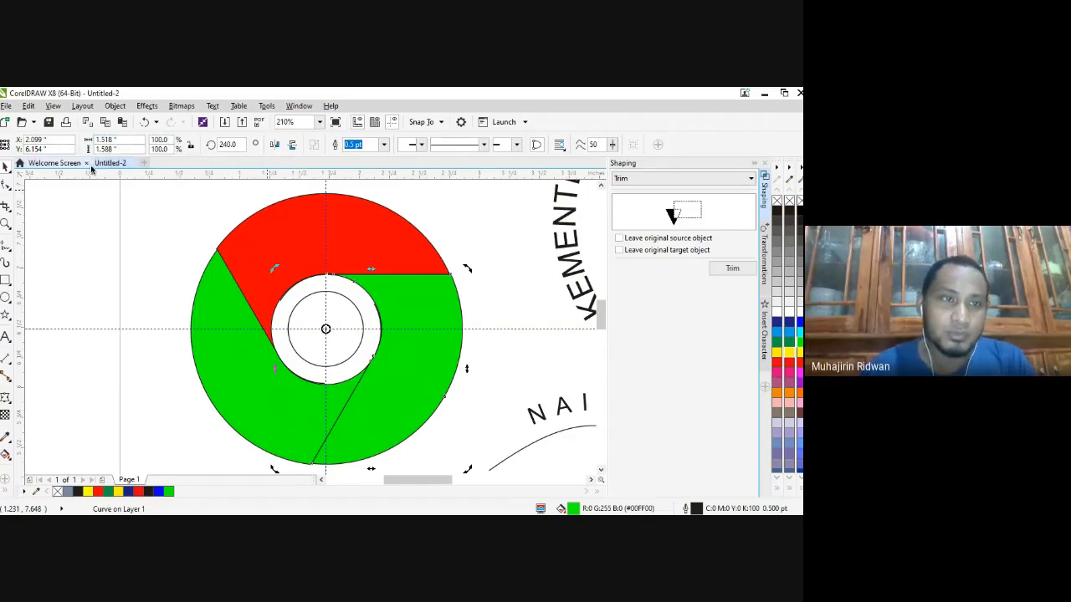
# - Fill the newly rotated green copy with yellow
pyautogui.click(62, 209)
pyautogui.click(381, 373)
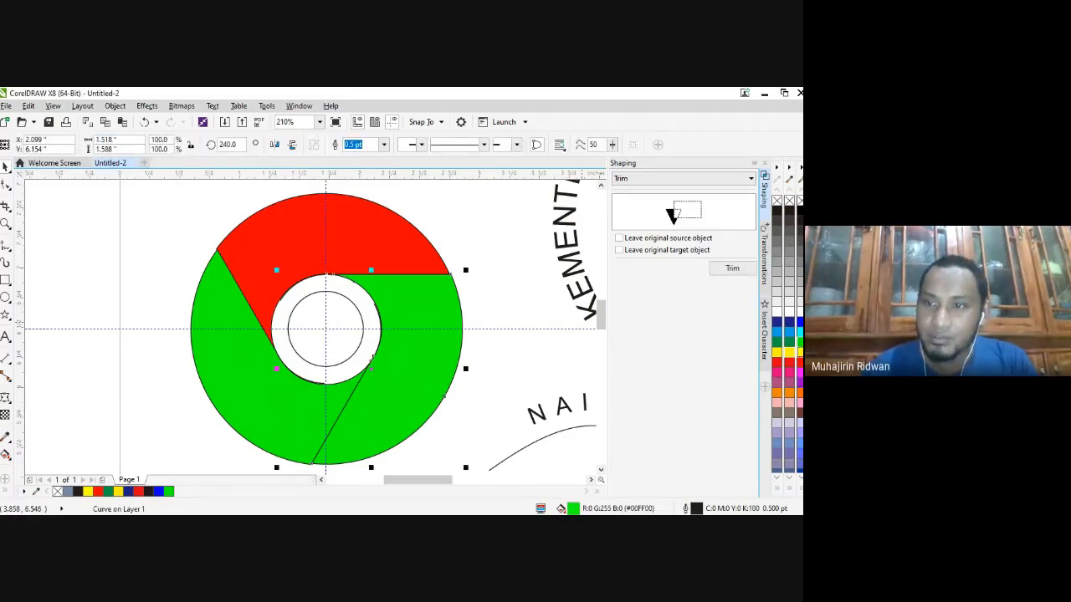
pyautogui.click(799, 354)
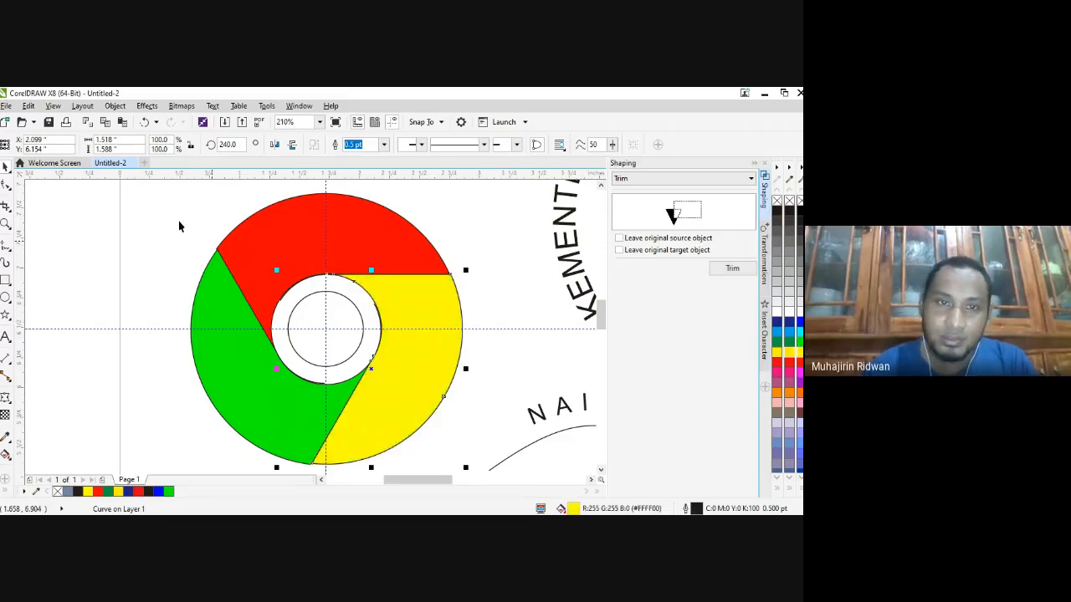
# - Remove the outlines from the three colored ring pieces and the inner circle
pyautogui.moveTo(154, 201); pyautogui.dragTo(469, 457)
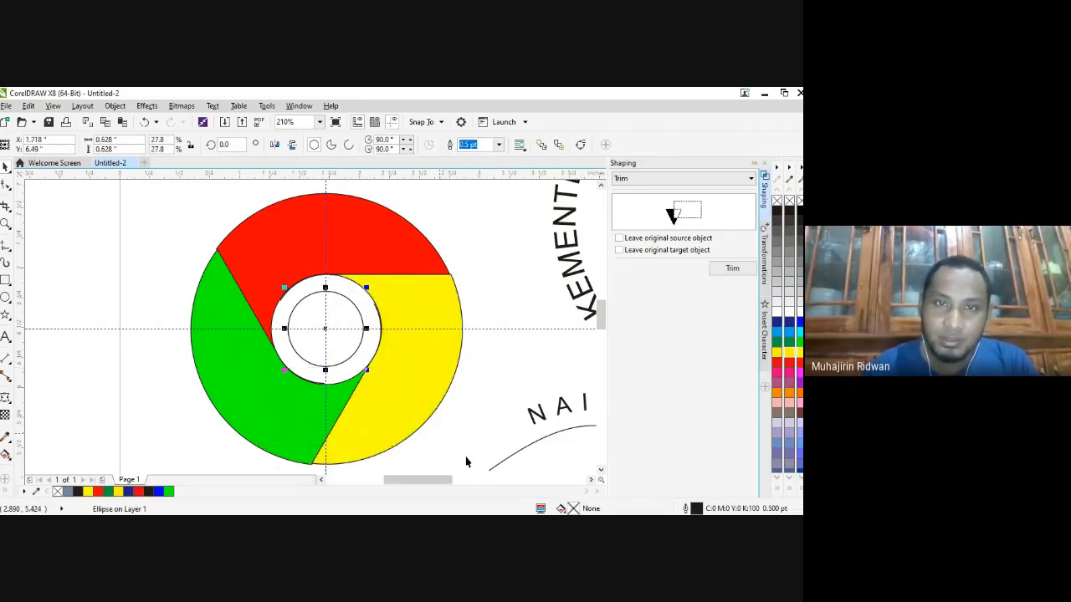
pyautogui.moveTo(166, 192); pyautogui.dragTo(486, 465)
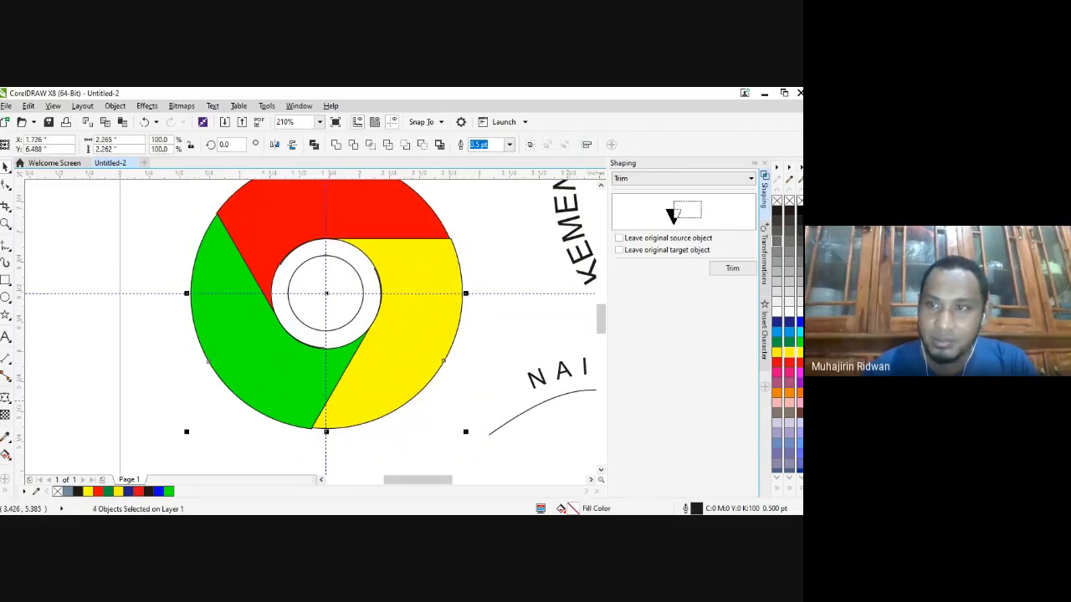
pyautogui.click(481, 157)
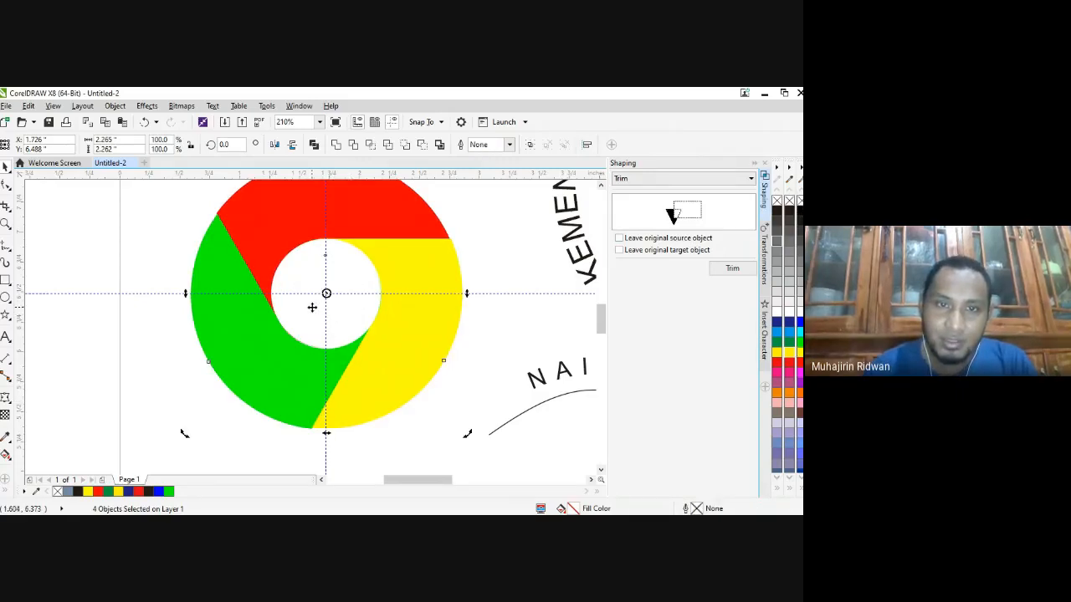
# - Fill the inner circle at the logo's center with blue
pyautogui.click(126, 358)
pyautogui.click(312, 297)
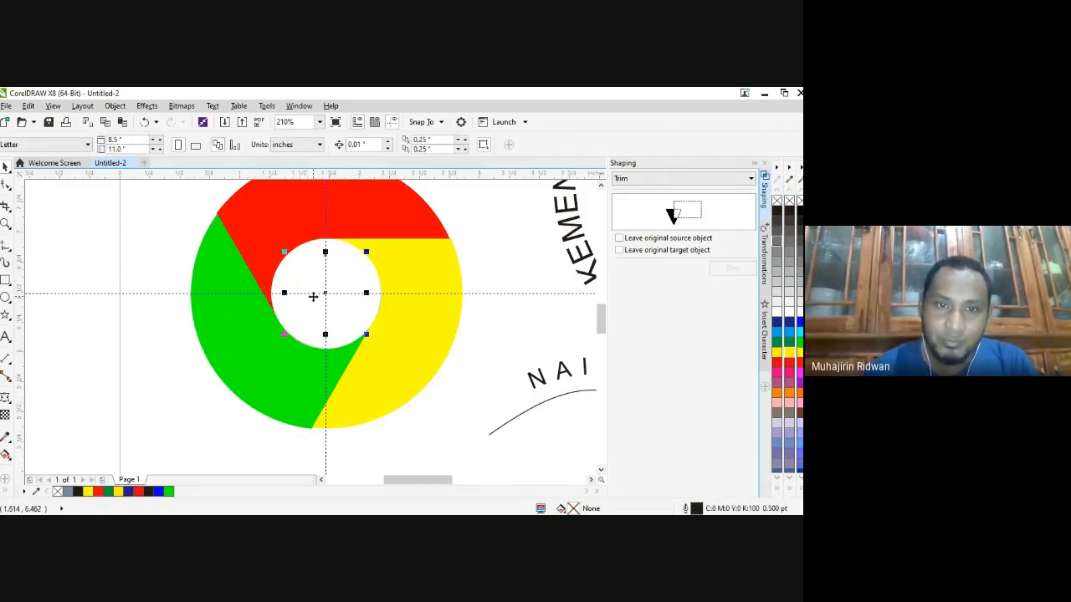
pyautogui.click(799, 325)
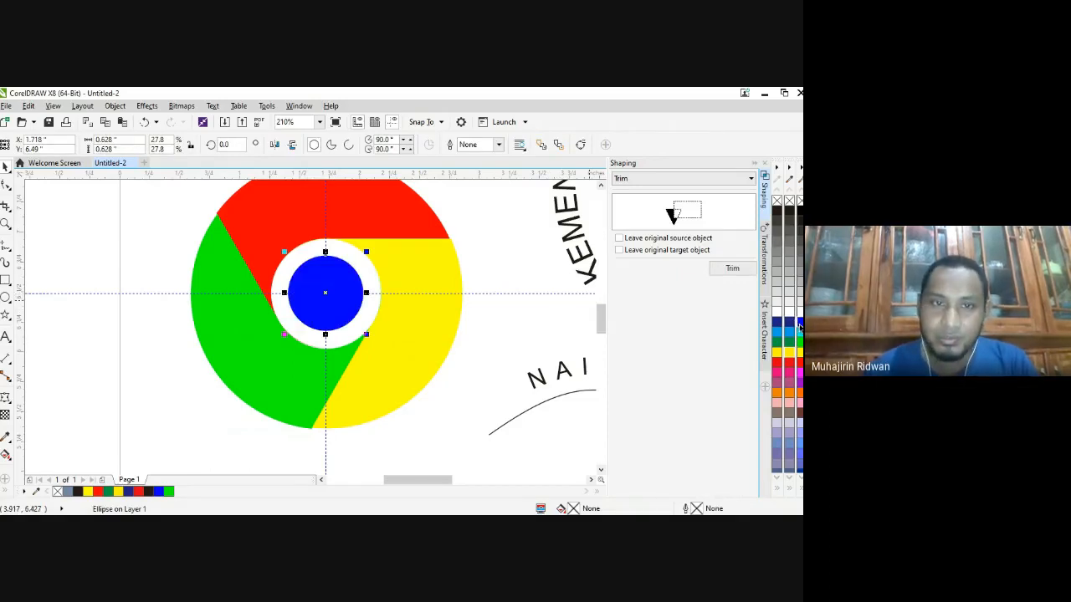
pyautogui.click(504, 320)
# - Nudge the green piece left, the red piece up and the yellow piece right, each by 0.02 inch, to open thin gaps between them
pyautogui.click(266, 351)
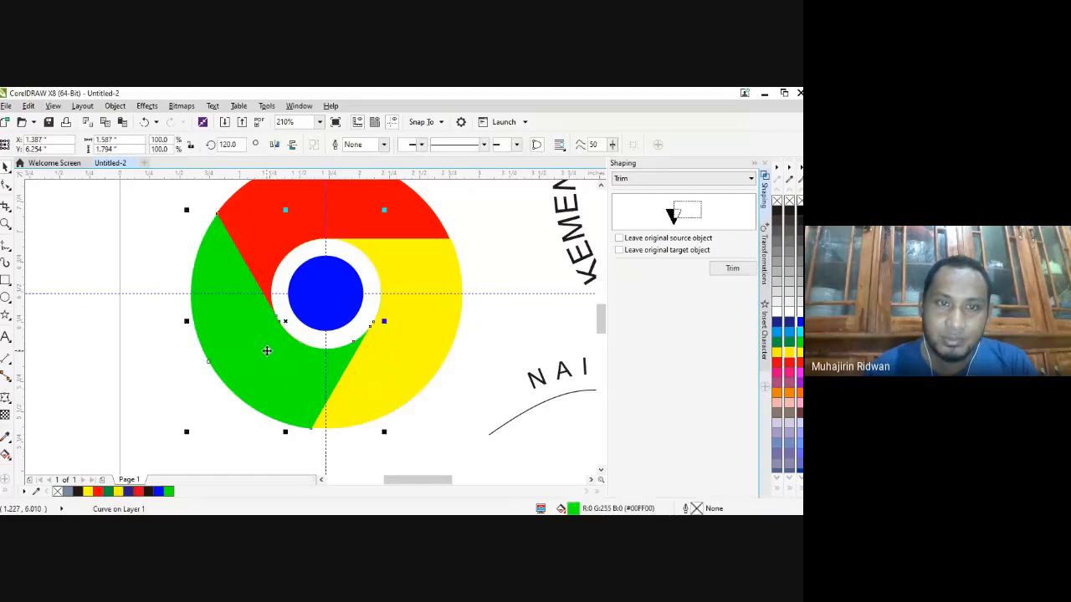
pyautogui.press('Left')
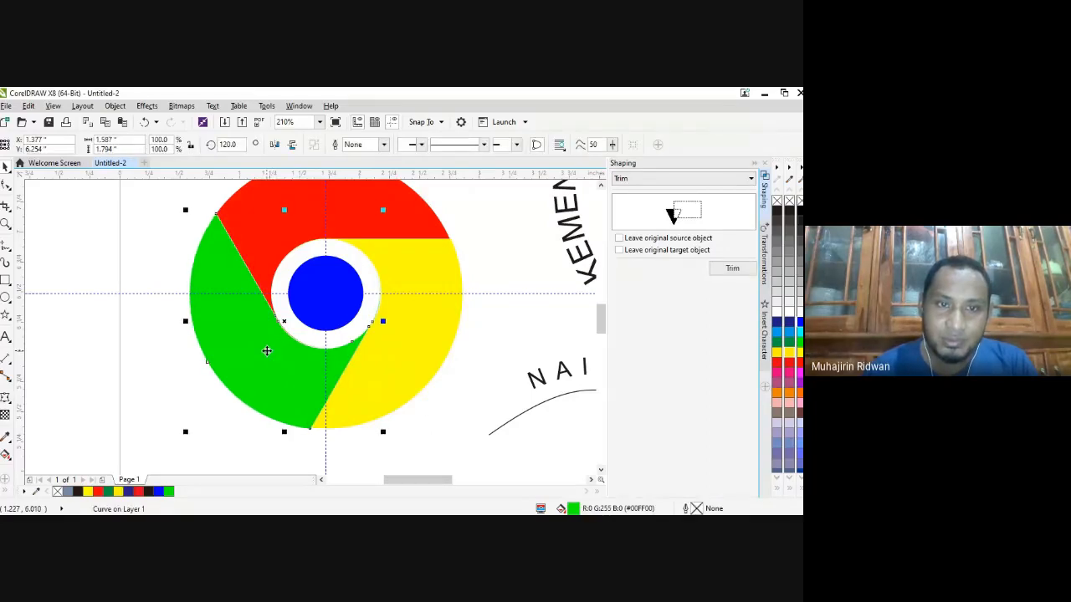
pyautogui.click(413, 223)
pyautogui.press('Up')
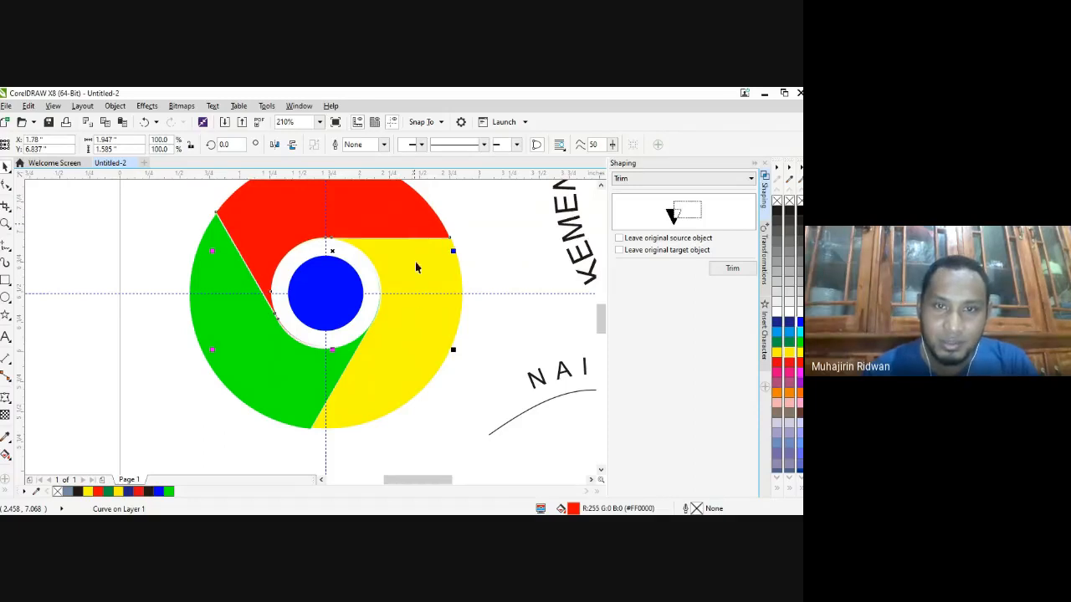
pyautogui.click(433, 320)
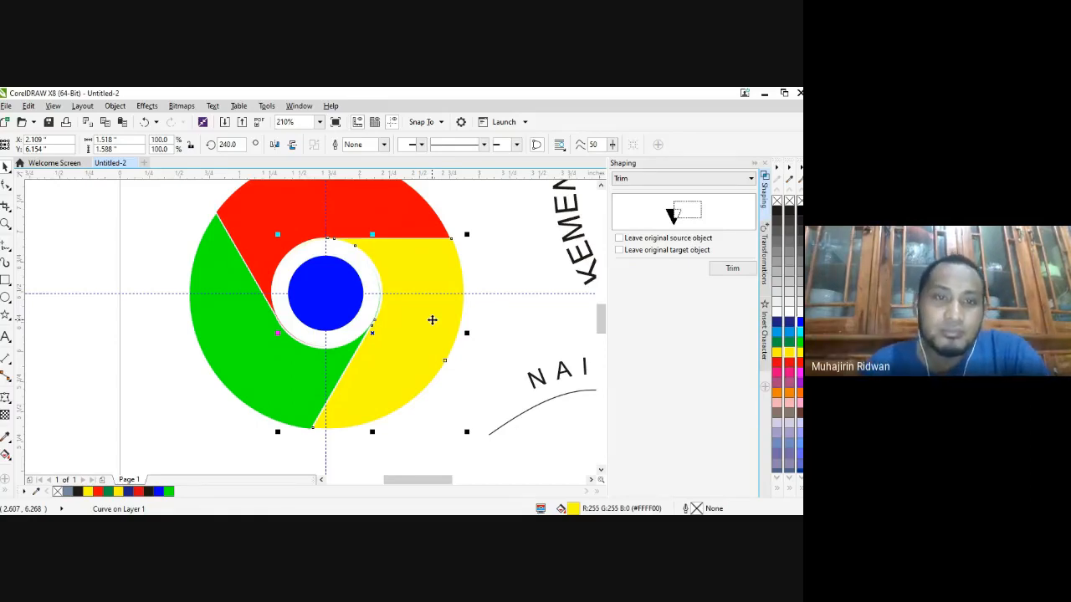
pyautogui.click(272, 355)
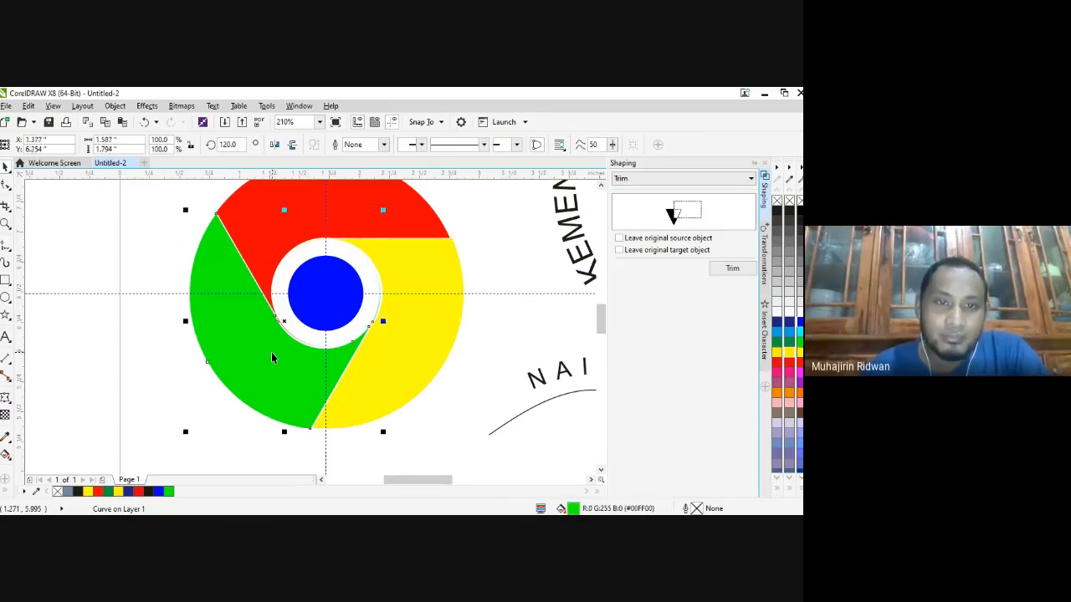
pyautogui.press('Left')
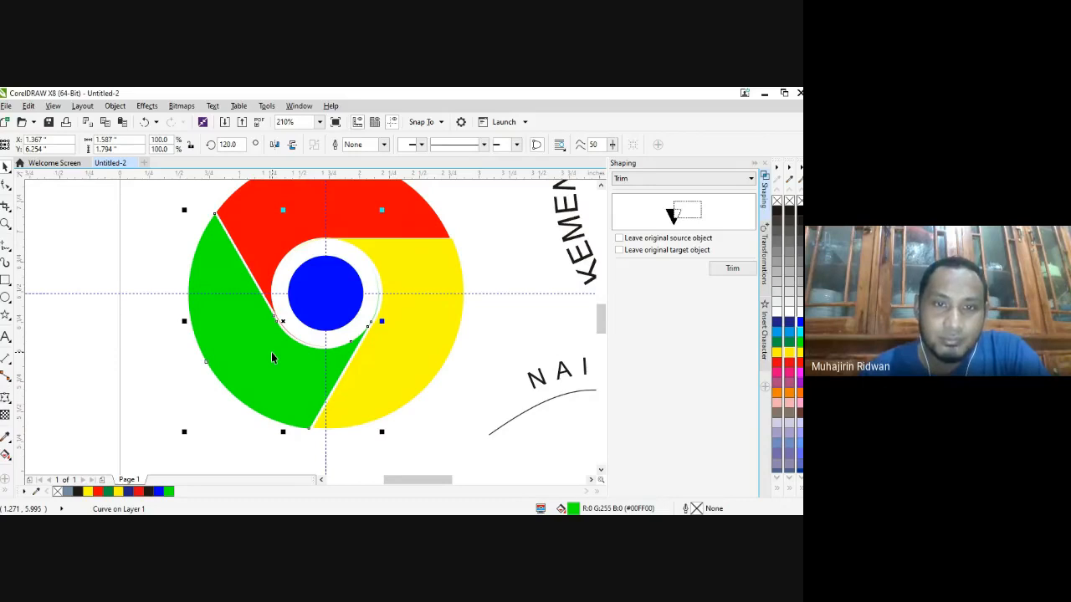
pyautogui.click(276, 238)
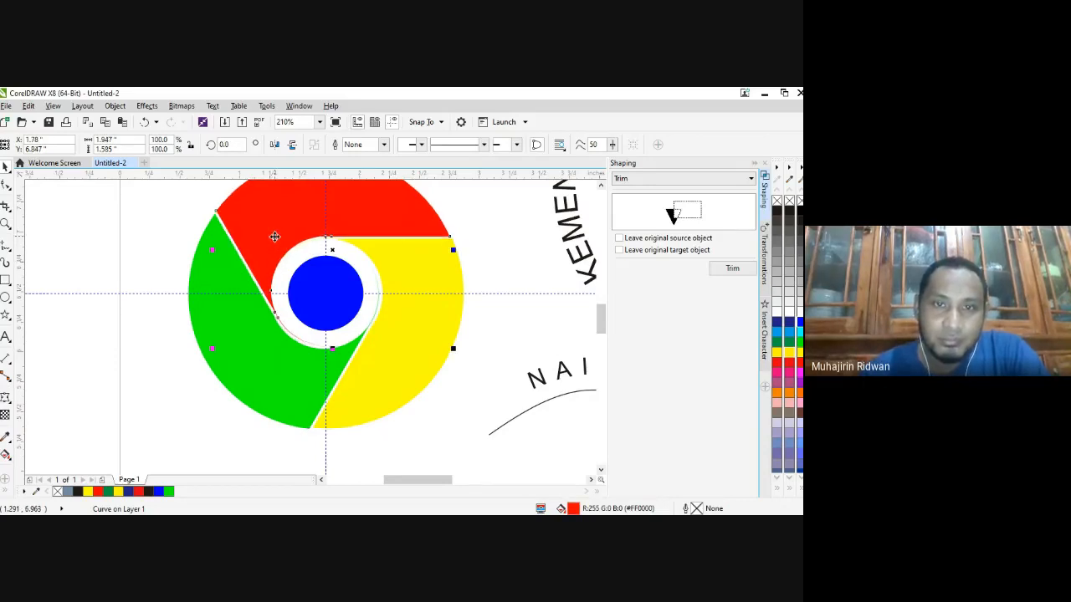
pyautogui.click(395, 327)
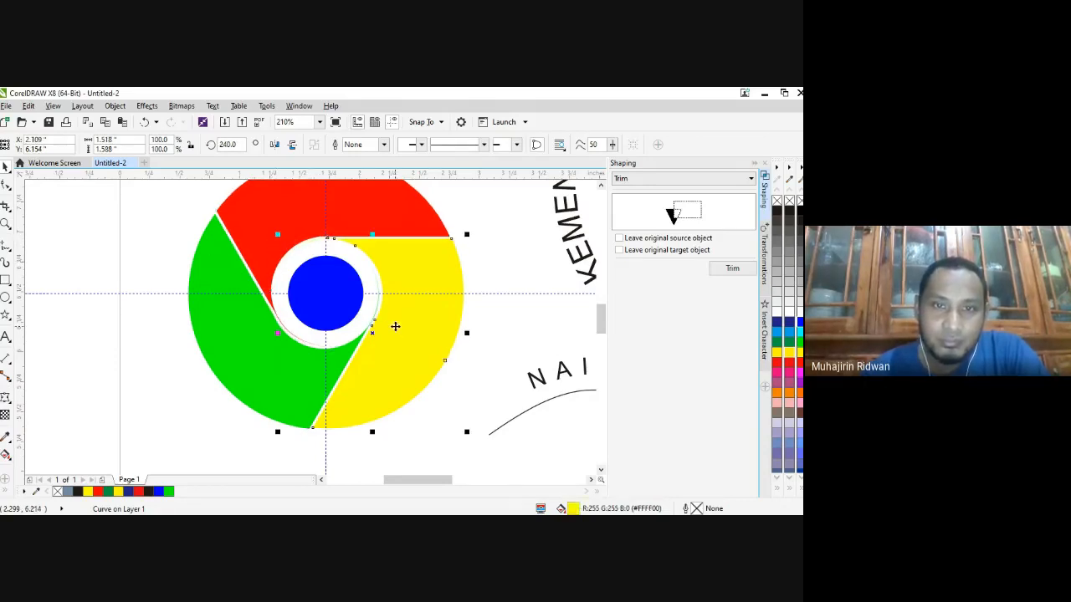
pyautogui.press('Right')
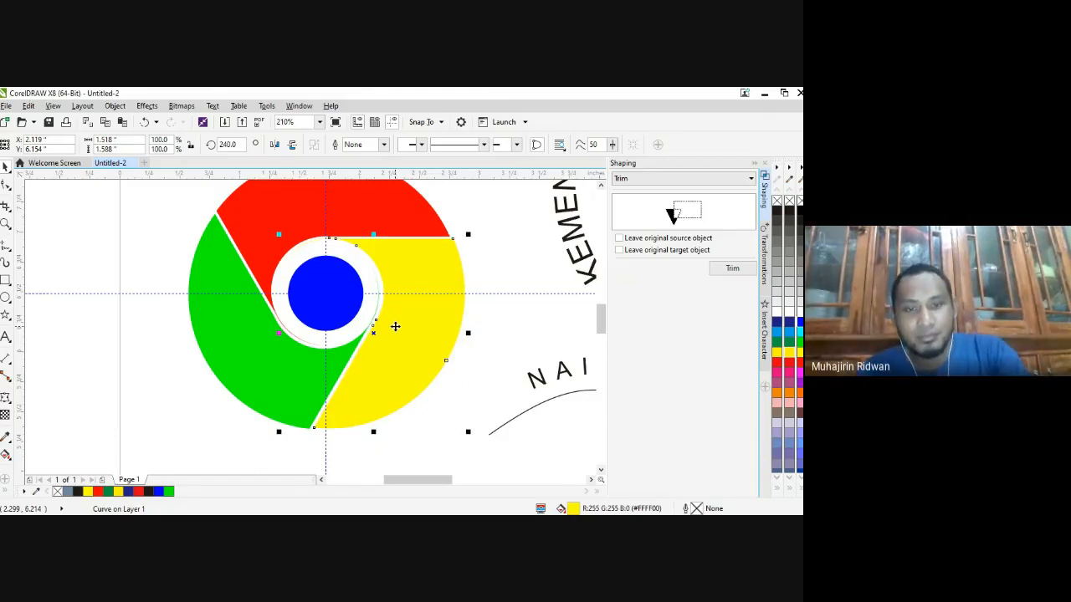
# - Enlarge the blue center circle of the logo proportionally about its center to about 0.79 inch across
pyautogui.press('F4')
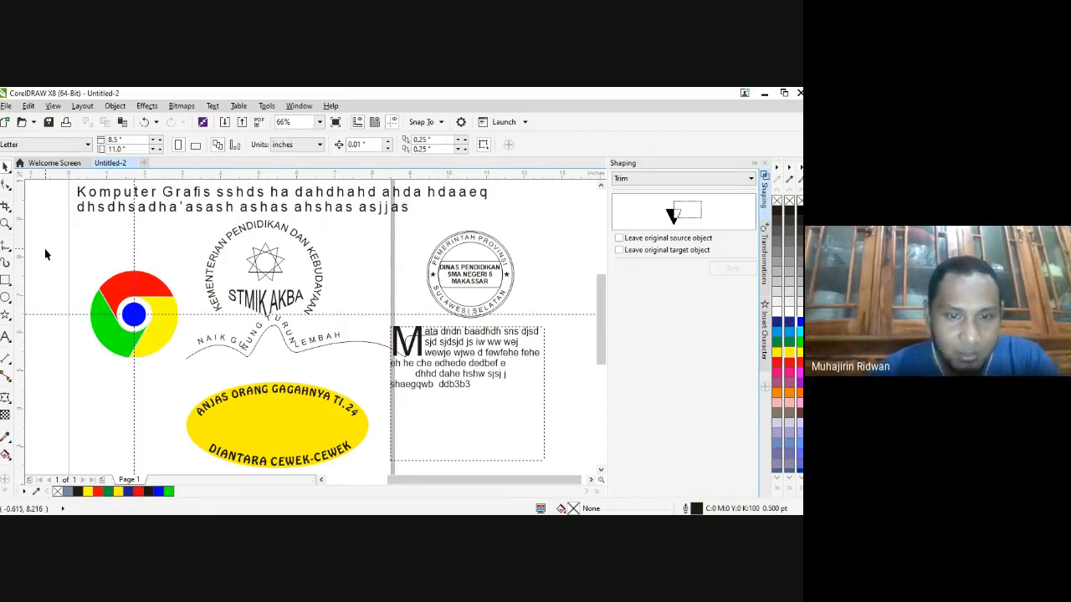
pyautogui.click(130, 313)
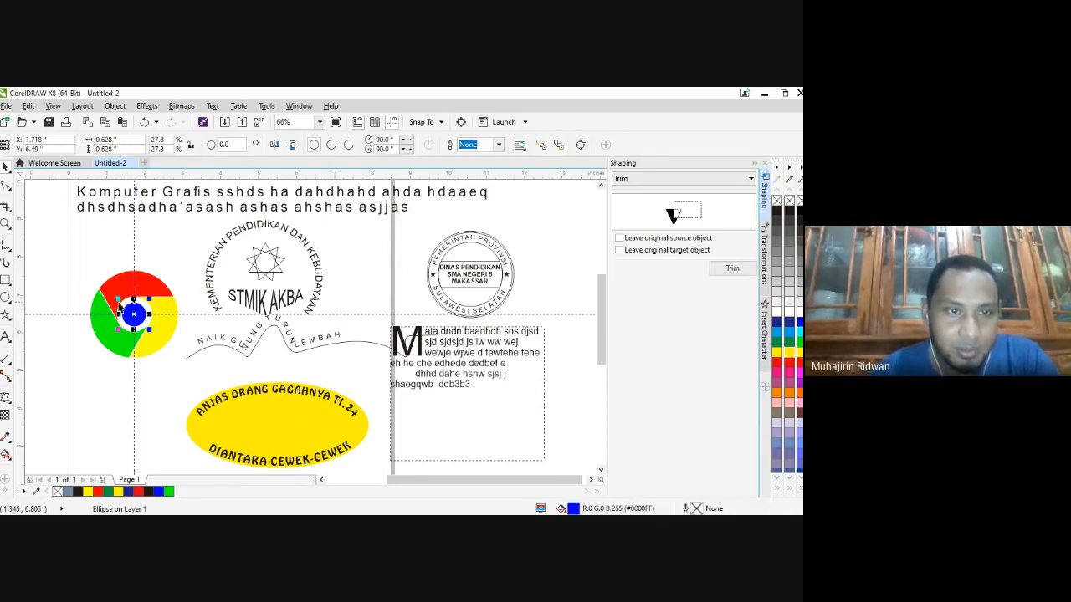
pyautogui.click(113, 295)
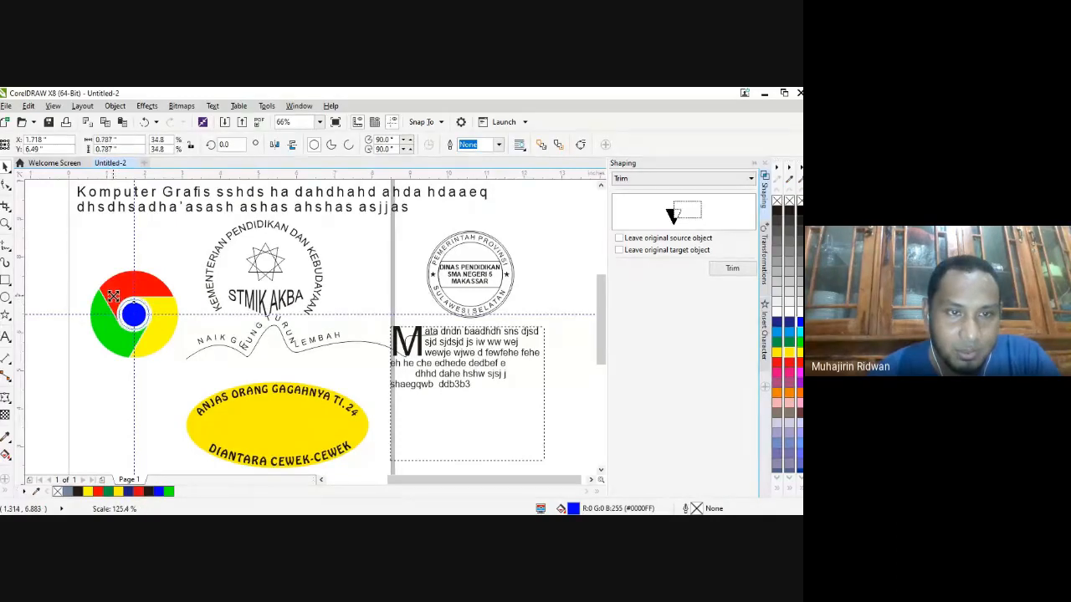
pyautogui.click(74, 382)
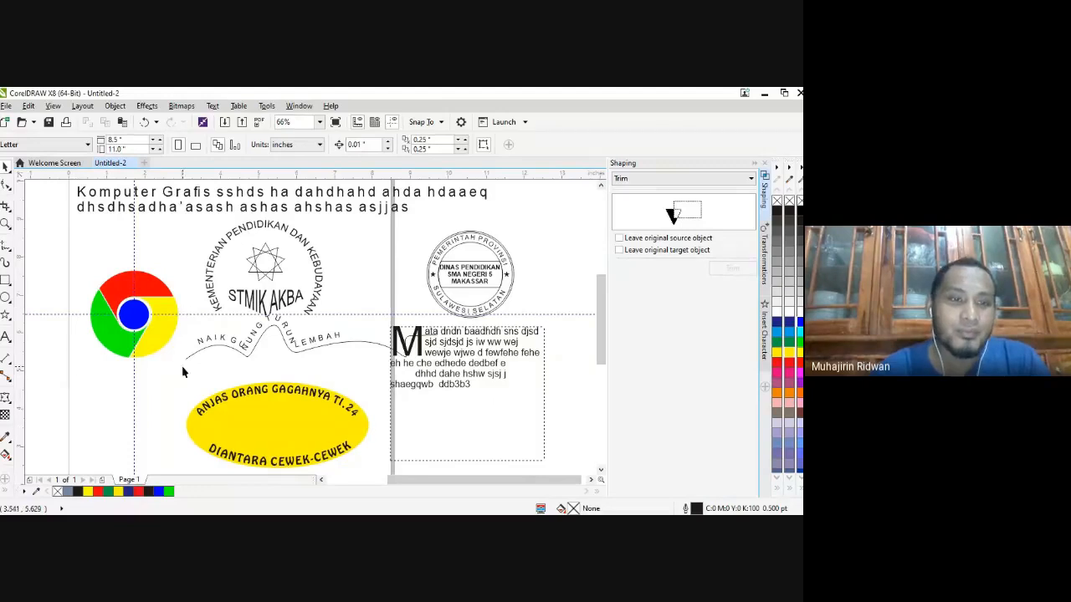
# - Draw a four-sided polygon about 1.99 by 1.99 inches below the Chrome-style logo
pyautogui.click(6, 321)
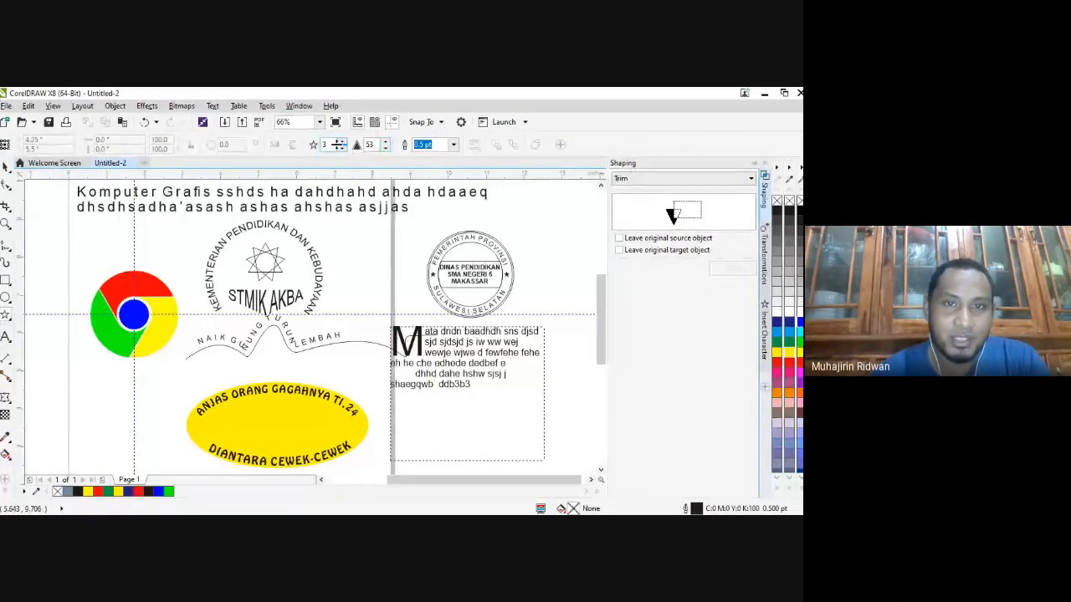
pyautogui.click(6, 317)
pyautogui.click(34, 315)
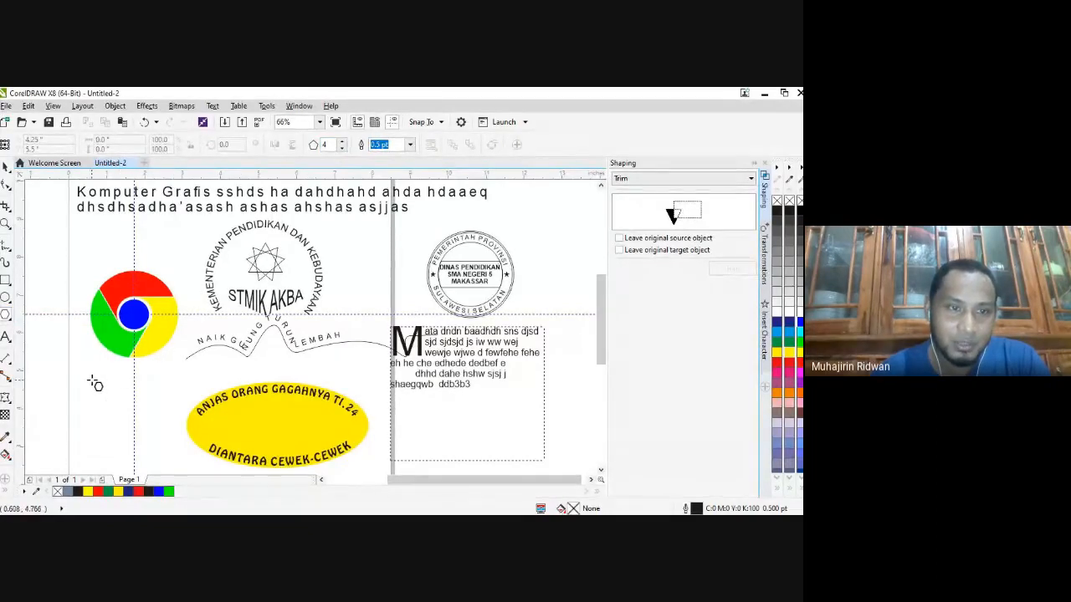
pyautogui.moveTo(92, 378); pyautogui.dragTo(126, 459)
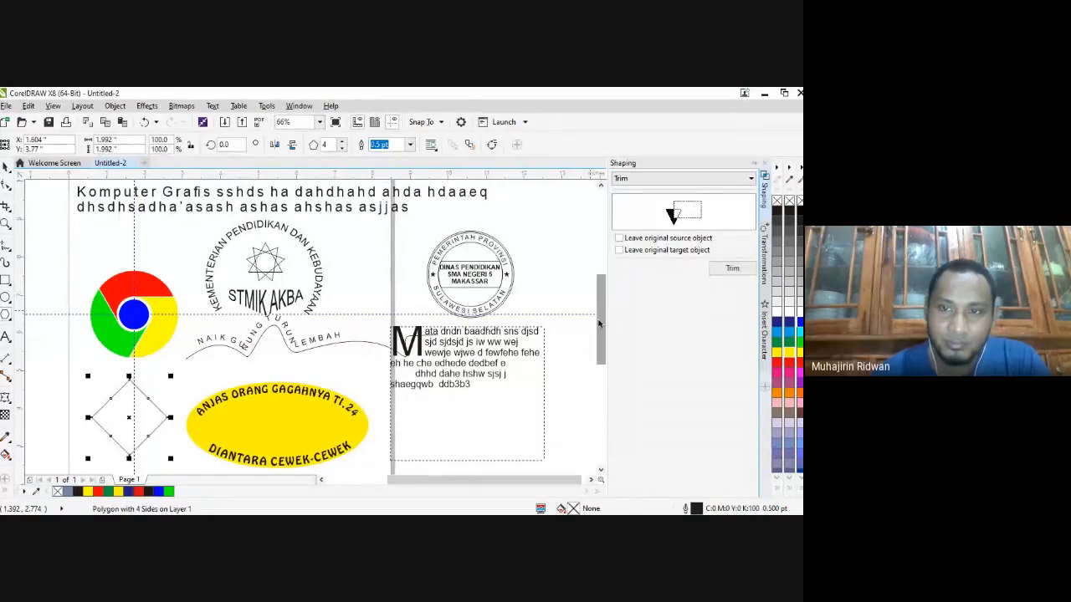
# - Create two copies of the diamond rotated by 120 degrees about its bottom point
pyautogui.moveTo(599, 324); pyautogui.dragTo(599, 354)
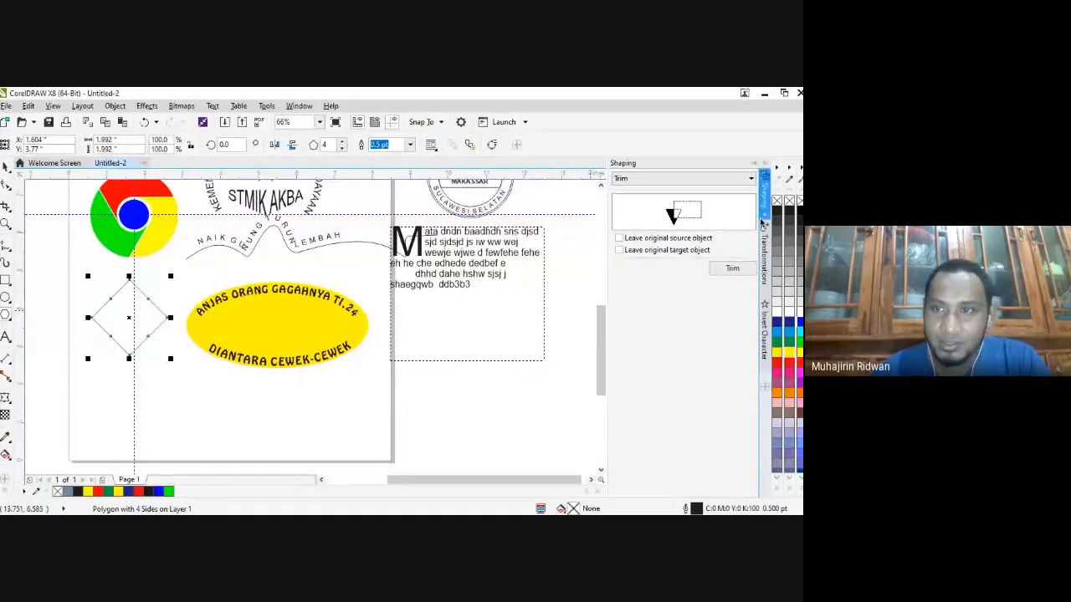
pyautogui.click(763, 264)
pyautogui.click(661, 201)
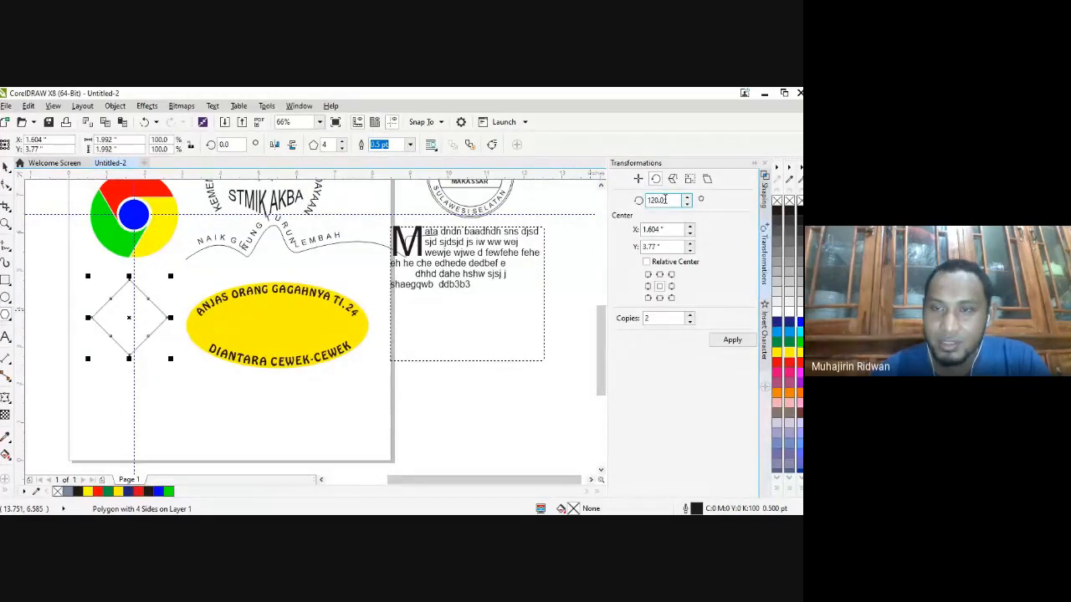
pyautogui.click(660, 298)
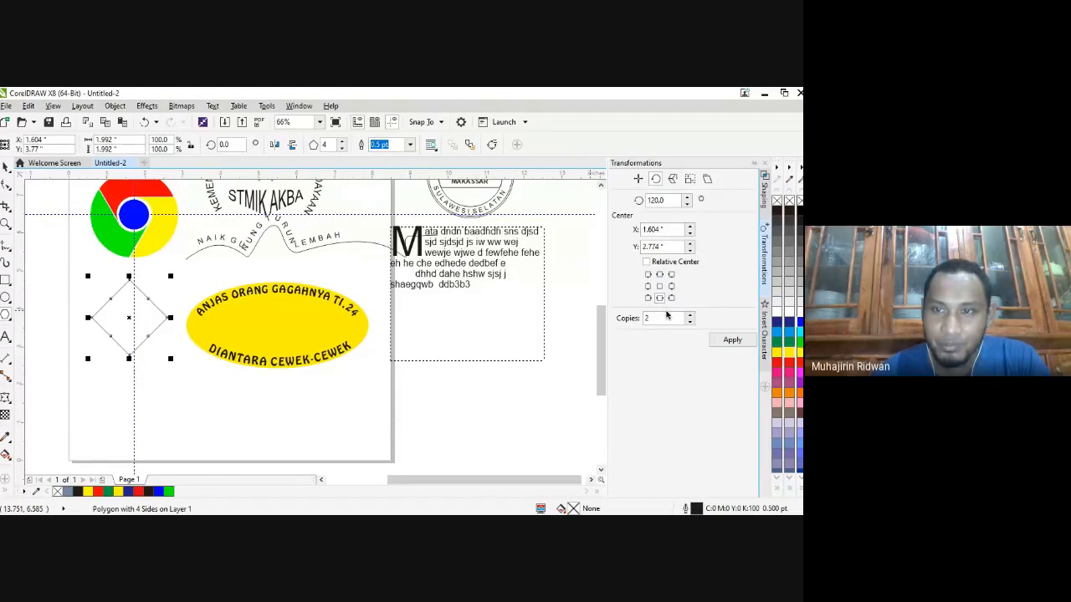
pyautogui.click(731, 340)
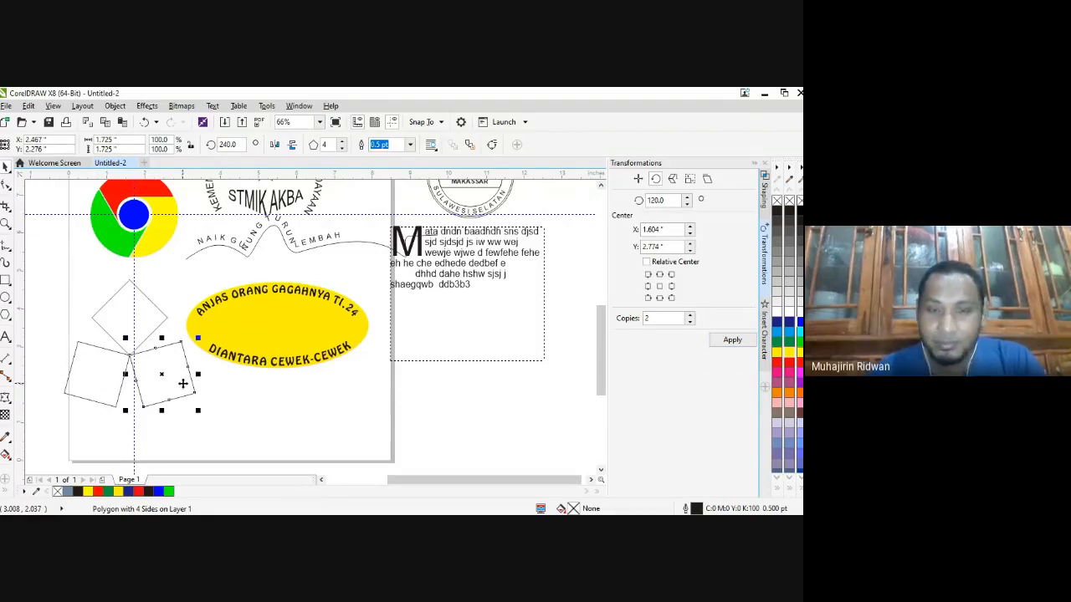
# - Delete the two rotated diamond copies, keeping the original diamond
pyautogui.press('Delete')
pyautogui.click(102, 361)
pyautogui.click(102, 362)
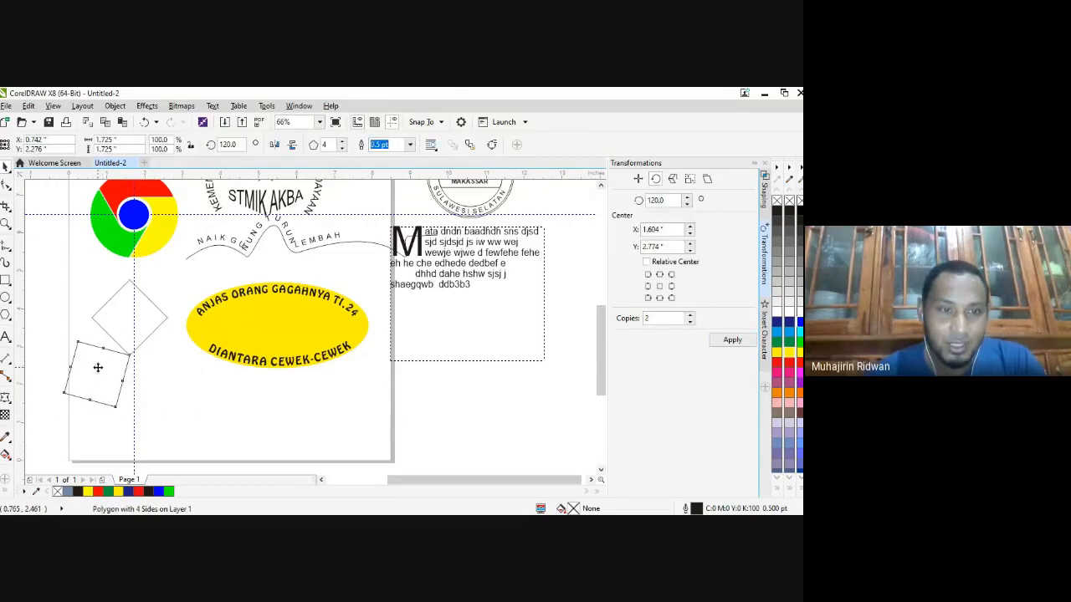
pyautogui.press('Delete')
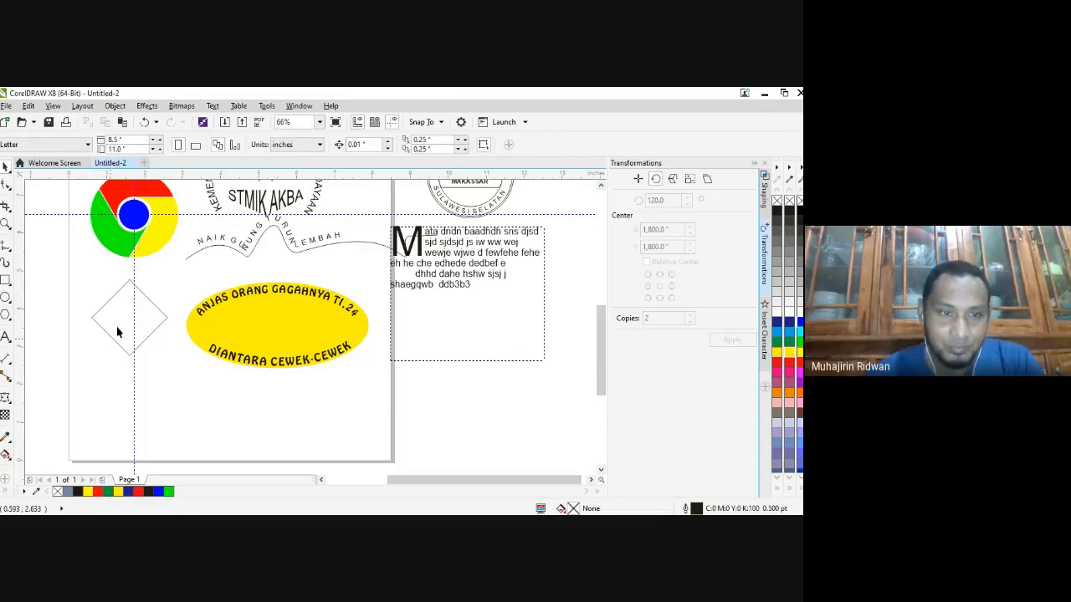
# - Stretch the diamond downward to about 2.92 inches tall and make two copies rotated by 120 degrees about its bottom point
pyautogui.click(117, 333)
pyautogui.moveTo(130, 361); pyautogui.dragTo(125, 393)
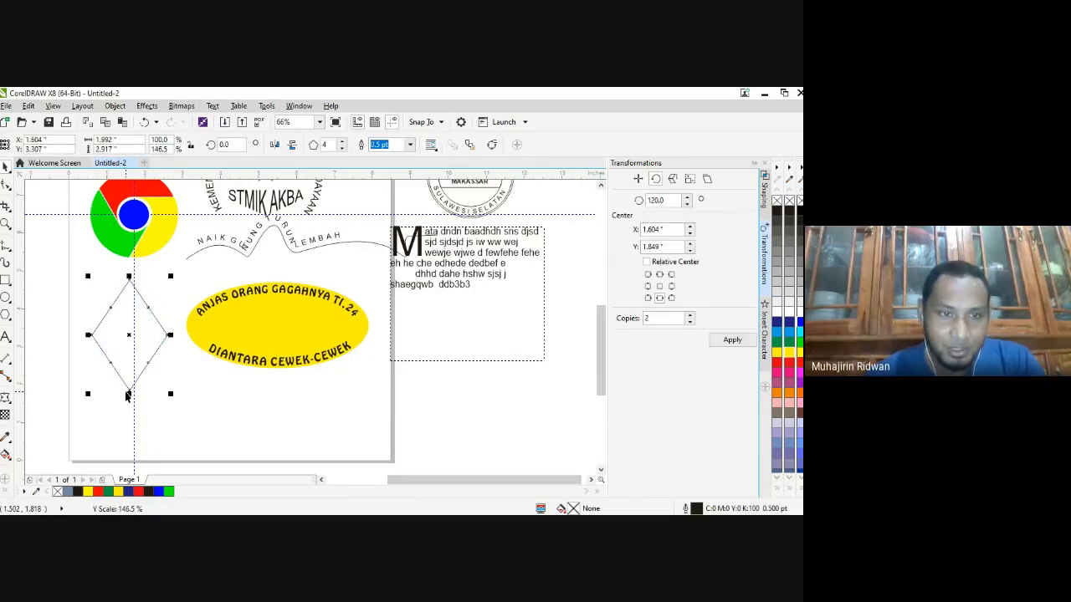
pyautogui.click(716, 343)
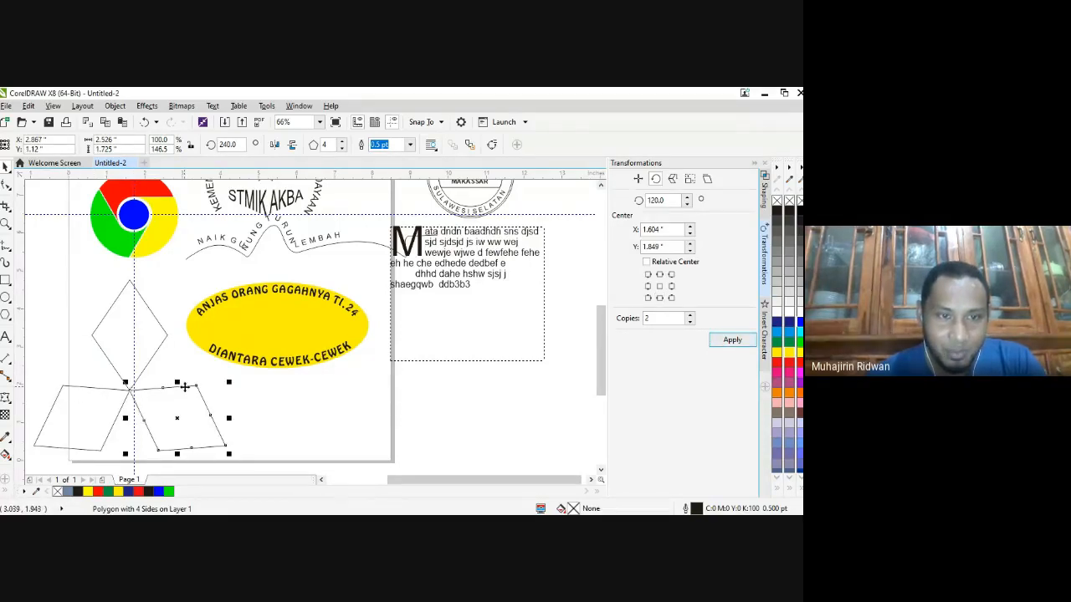
# - Place a horizontal guideline at about Y 1.87 inches, through the point where the three diamonds meet
pyautogui.moveTo(174, 174); pyautogui.dragTo(177, 392)
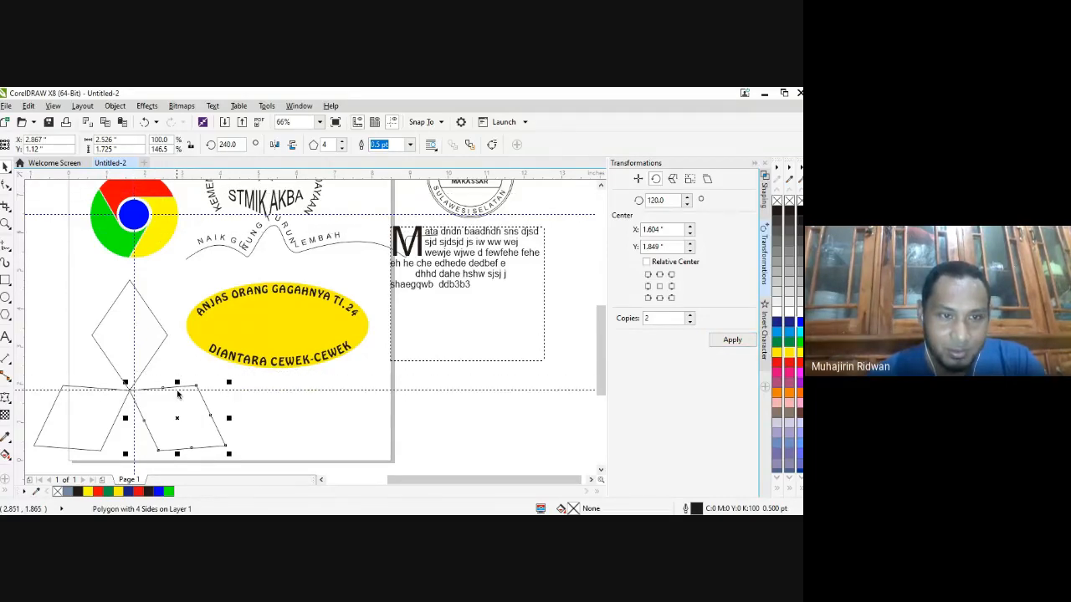
pyautogui.click(74, 389)
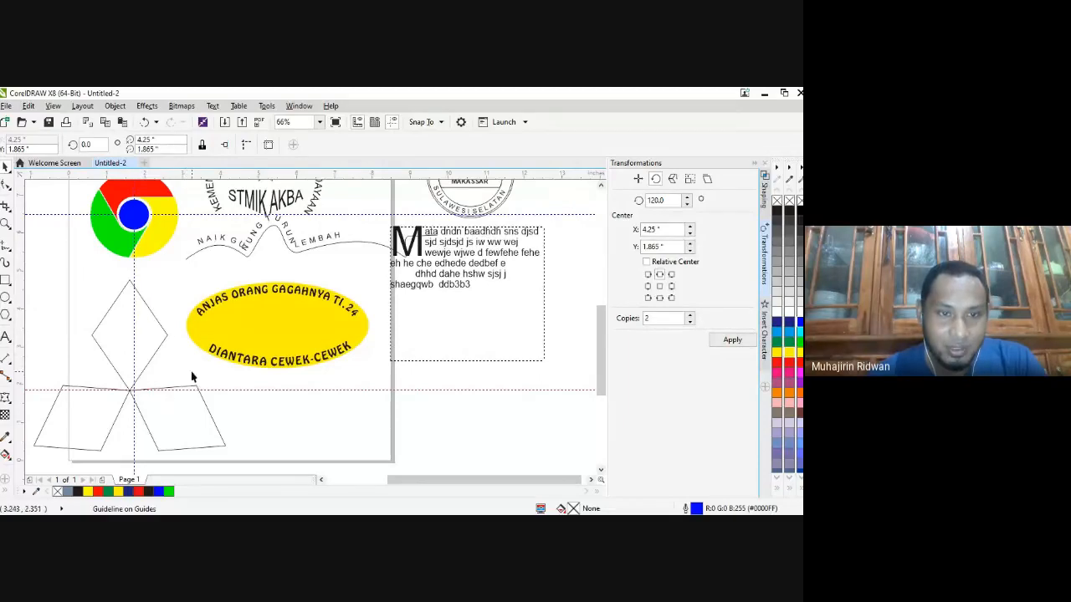
# - Delete all three diamonds
pyautogui.click(156, 408)
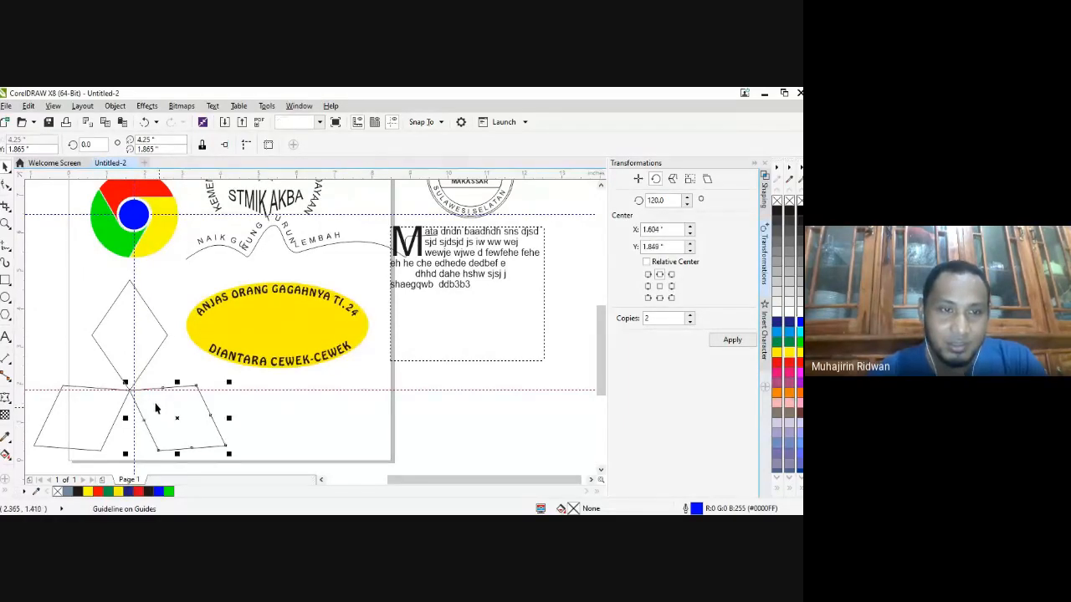
pyautogui.keyDown('shift'); pyautogui.click(118, 356); pyautogui.keyUp('shift')
pyautogui.keyDown('shift'); pyautogui.click(74, 414); pyautogui.keyUp('shift')
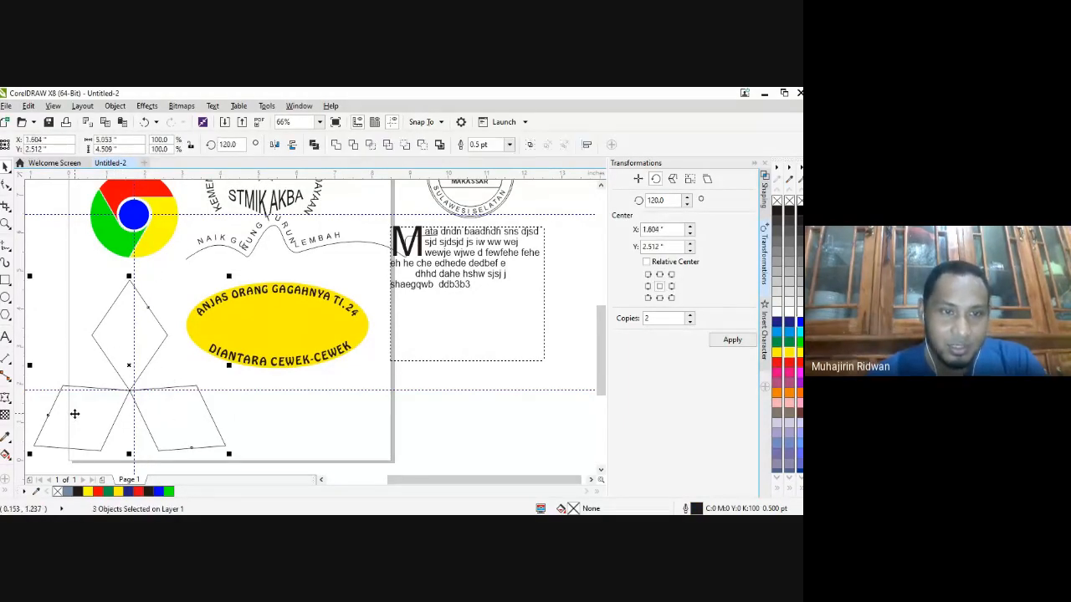
pyautogui.press('Delete')
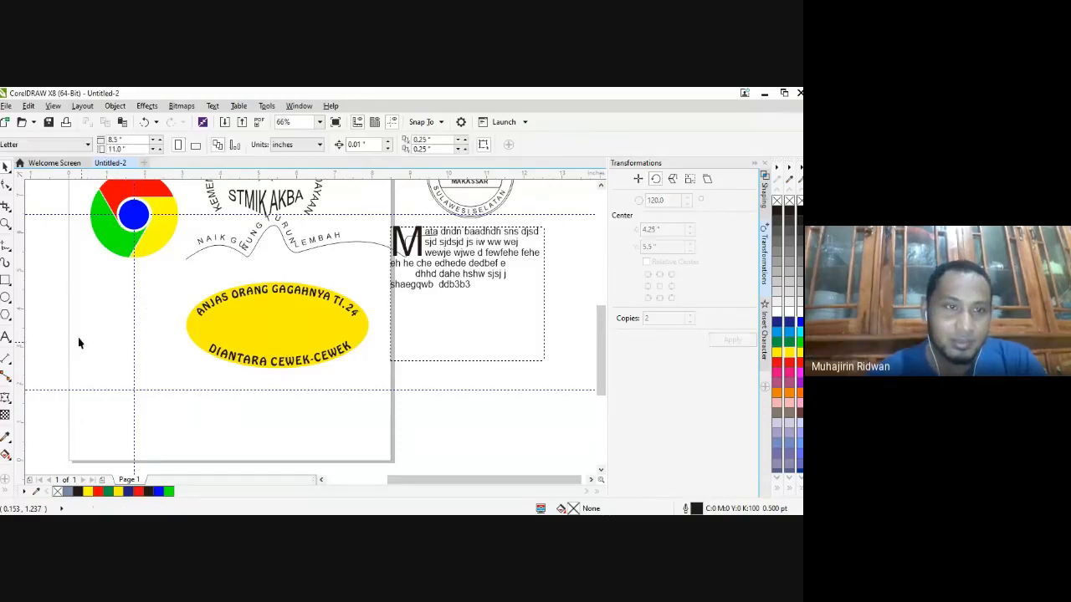
# - Draw a three-sided polygon about 3.11 by 2.69 inches and move it into the free area beside the yellow ellipse
pyautogui.click(4, 318)
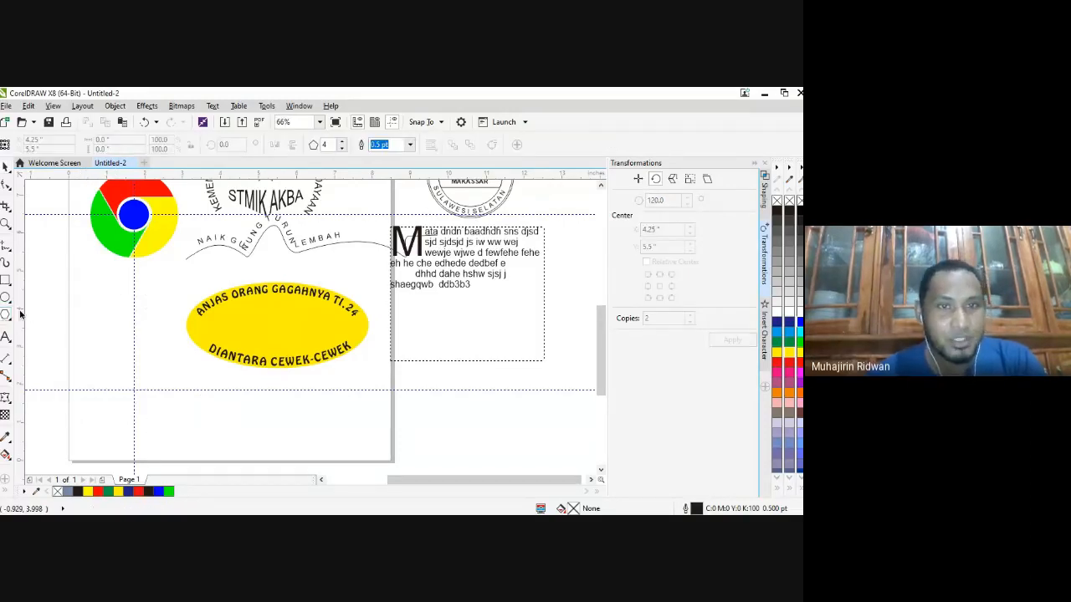
pyautogui.click(340, 145)
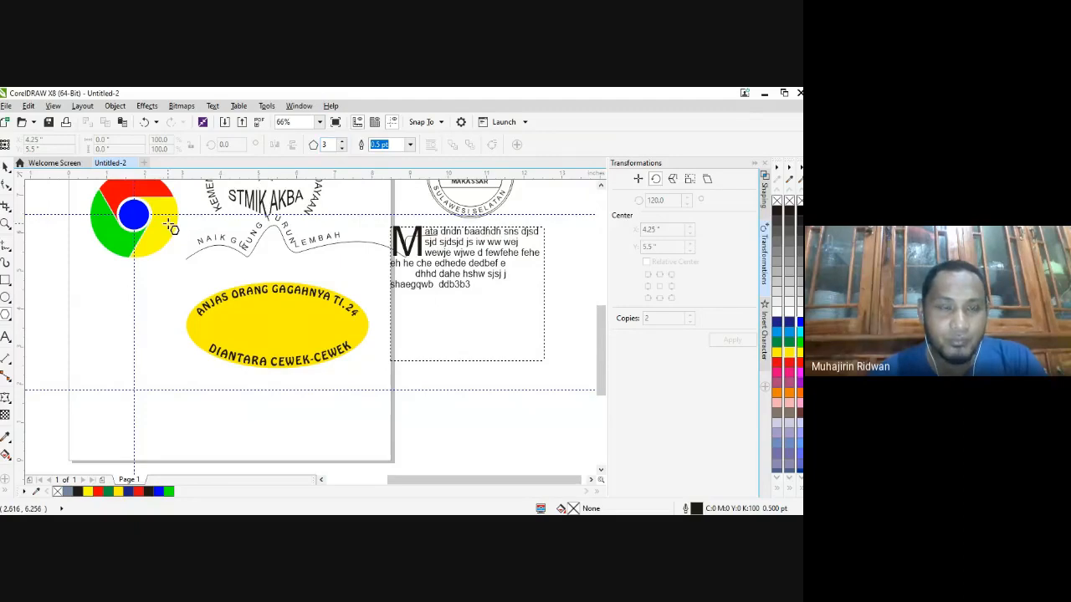
pyautogui.moveTo(108, 303)
pyautogui.mouseDown()
pyautogui.moveTo(153, 387)
pyautogui.moveTo(201, 440)
pyautogui.mouseUp()
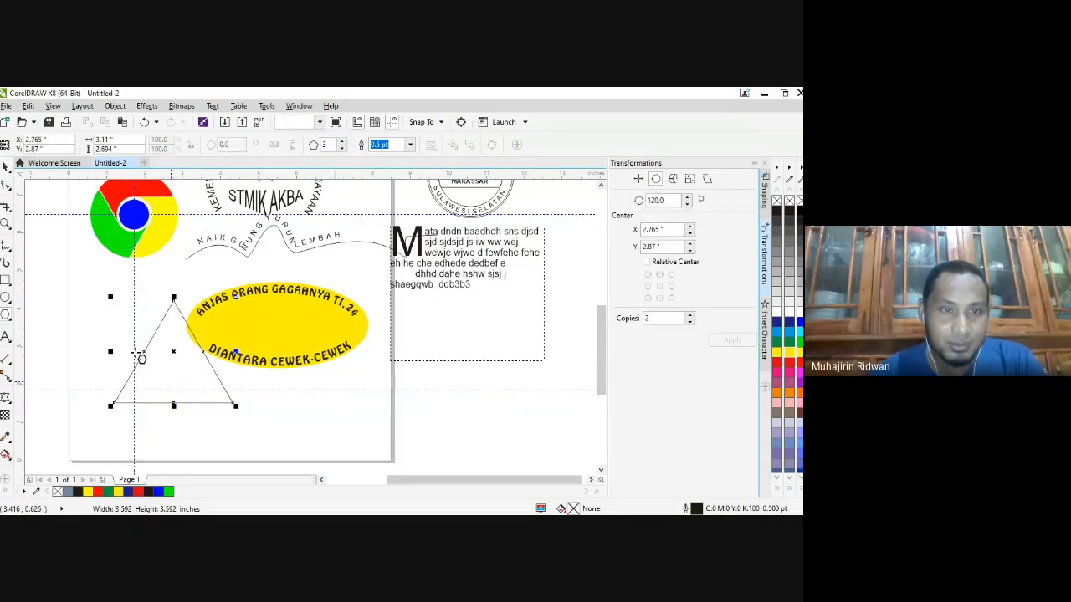
pyautogui.click(6, 167)
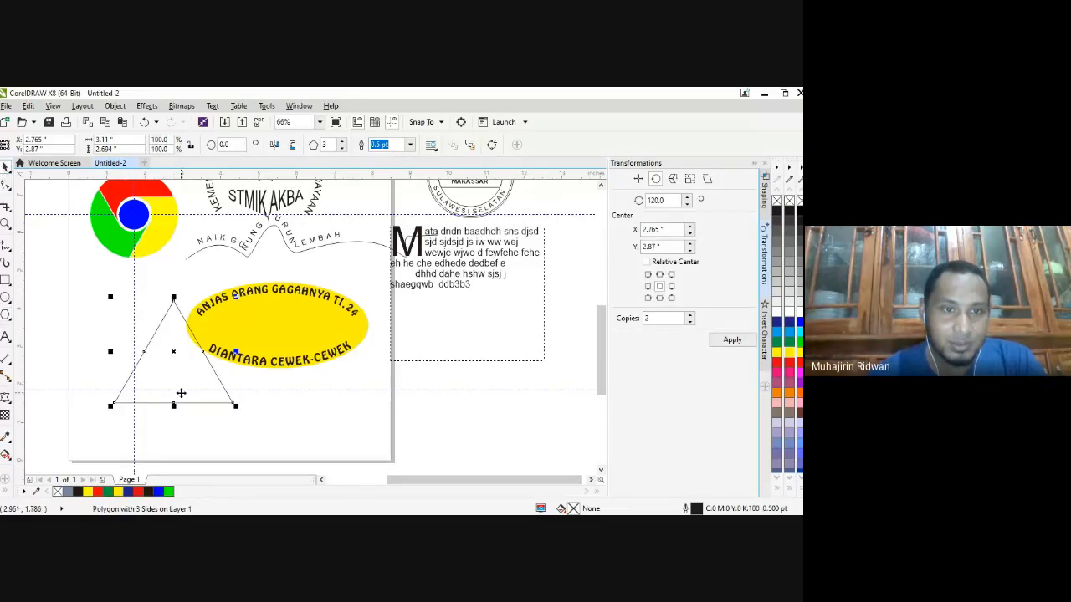
pyautogui.moveTo(179, 387); pyautogui.dragTo(119, 384)
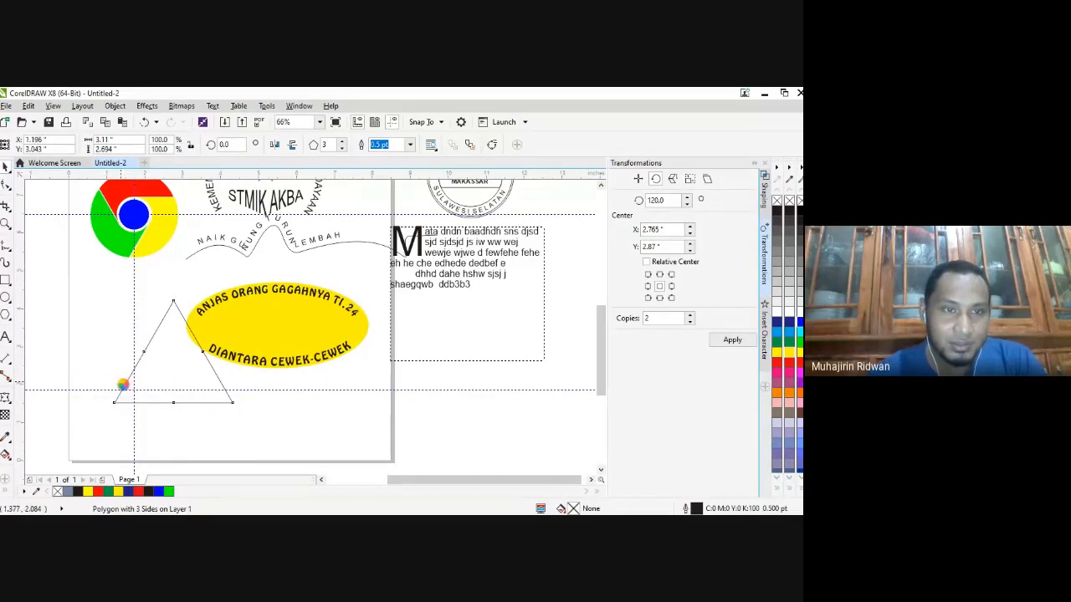
pyautogui.click(94, 275)
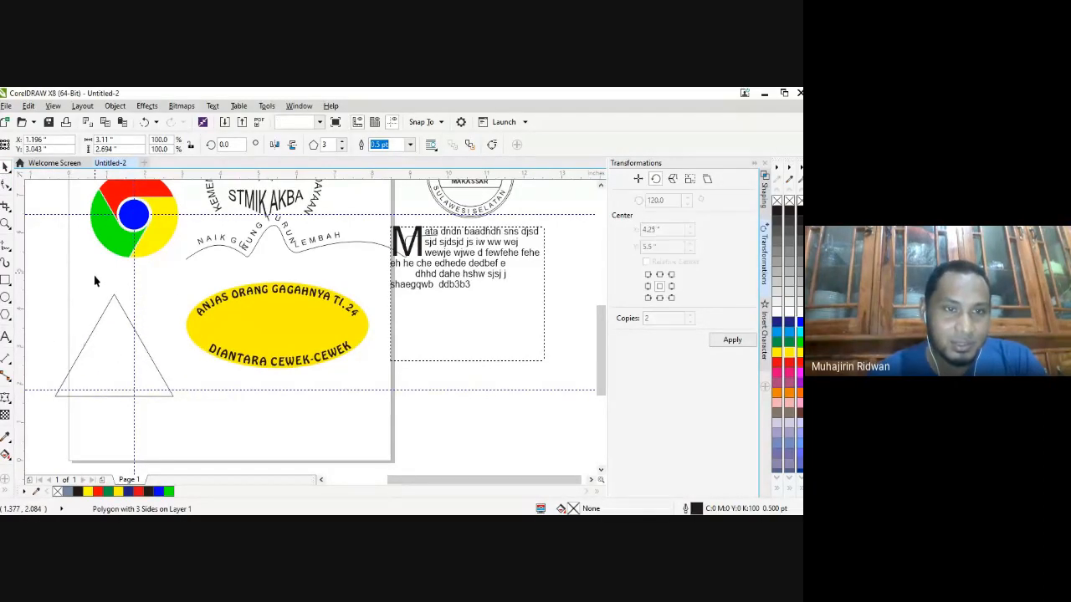
# - Draw a small polygon near the triangle's apex and set its number of sides to 4
pyautogui.click(114, 328)
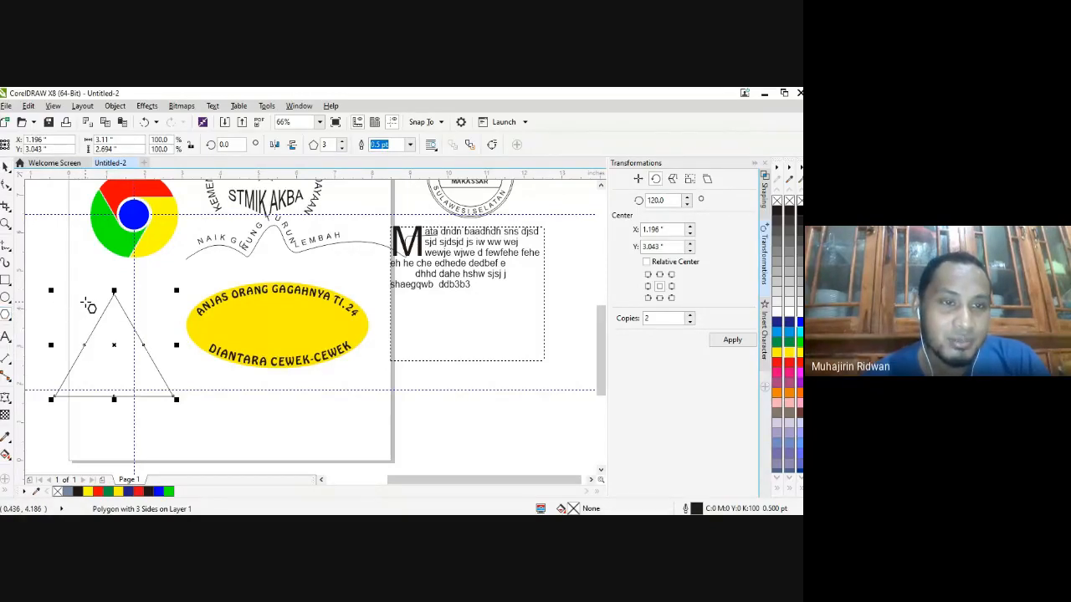
pyautogui.moveTo(83, 299); pyautogui.dragTo(122, 334)
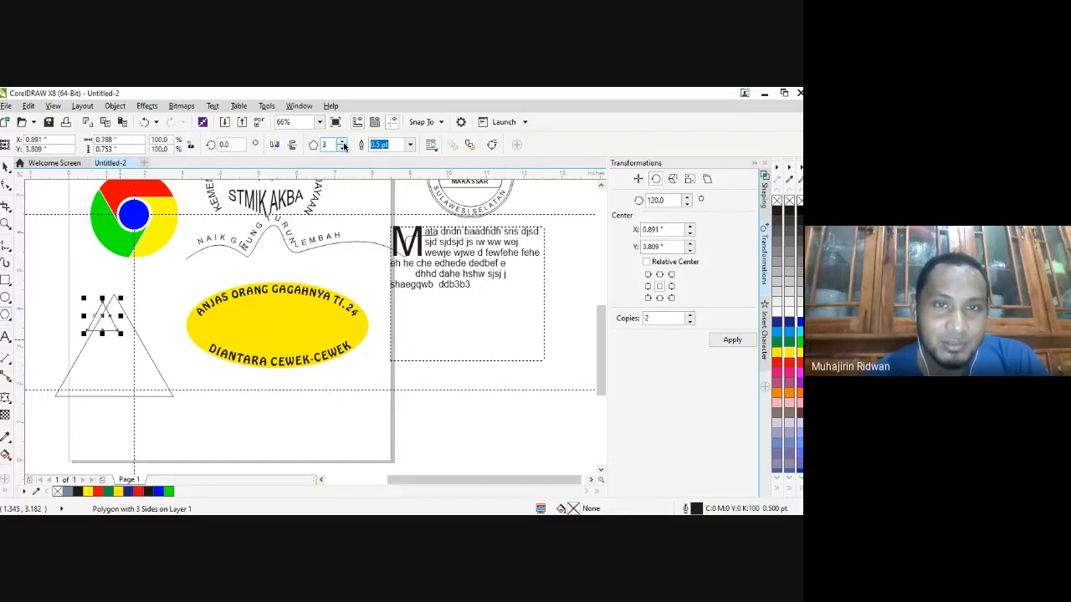
pyautogui.click(342, 143)
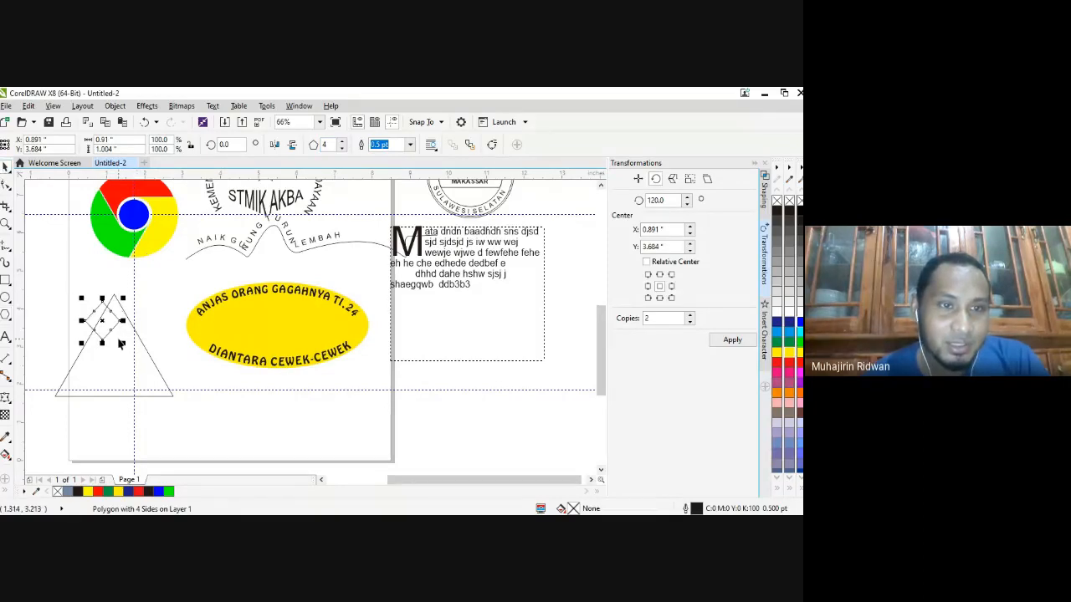
# - Fit the small diamond into the triangle's apex, stretching it to about 1.57 inches tall so its upper edges follow the triangle's sides
pyautogui.moveTo(104, 323); pyautogui.dragTo(113, 358)
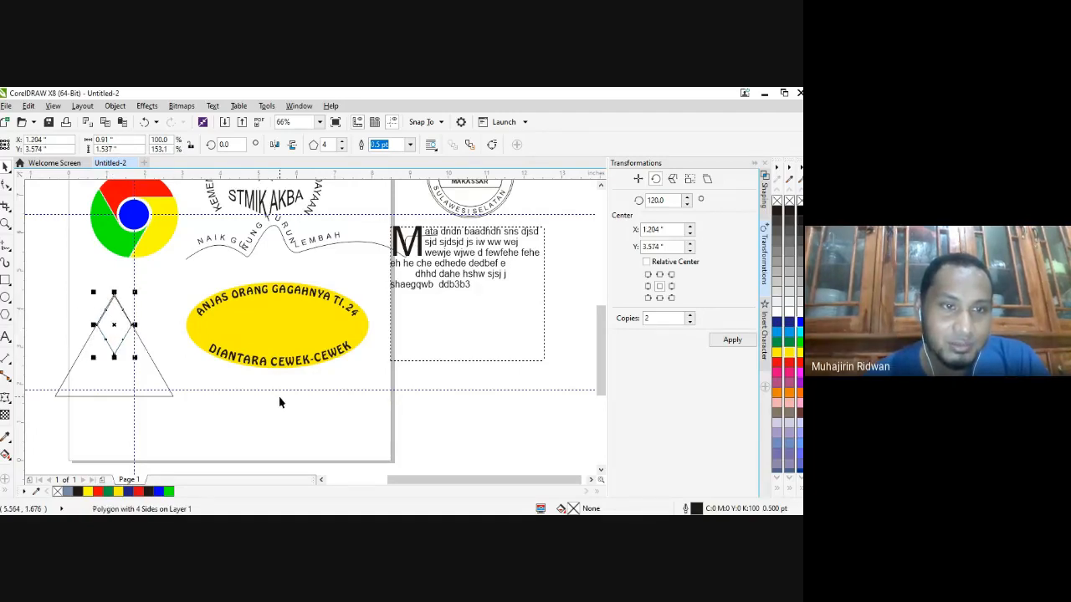
pyautogui.press('Left')
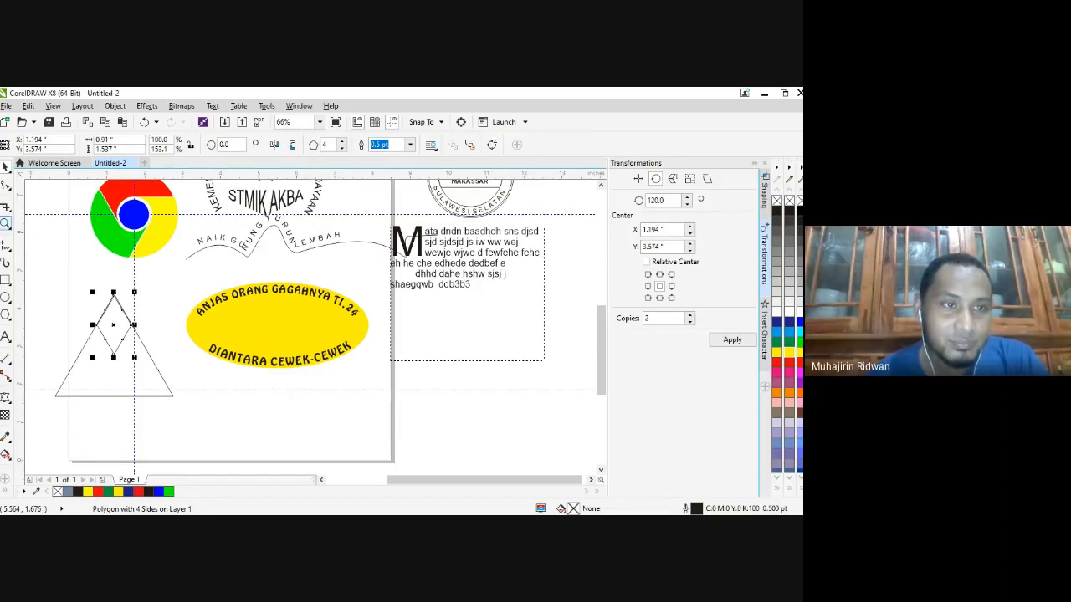
pyautogui.click(5, 224)
pyautogui.moveTo(74, 289); pyautogui.dragTo(138, 364)
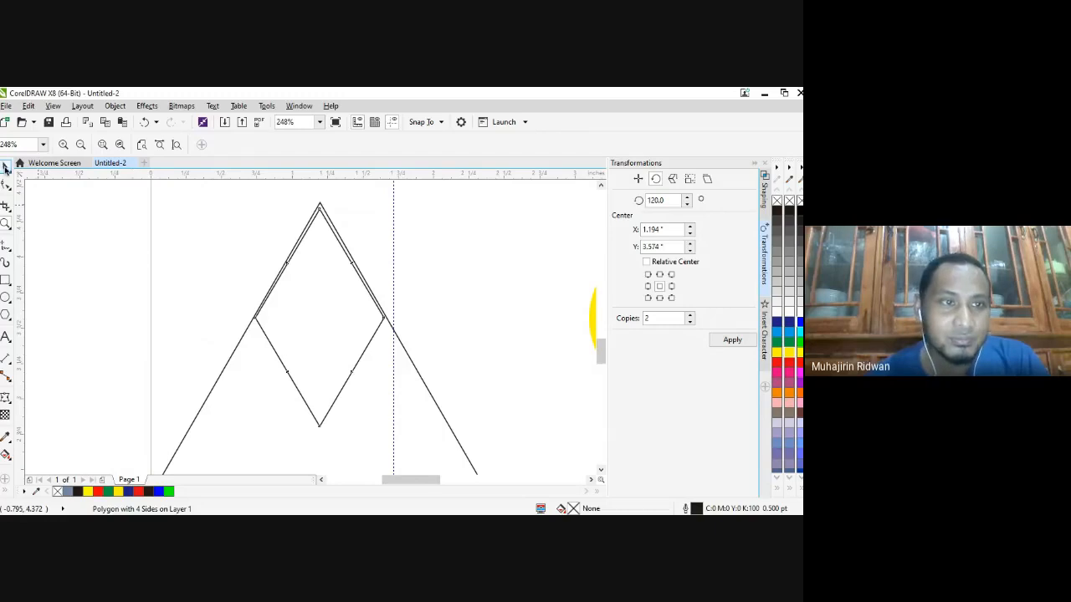
pyautogui.click(6, 168)
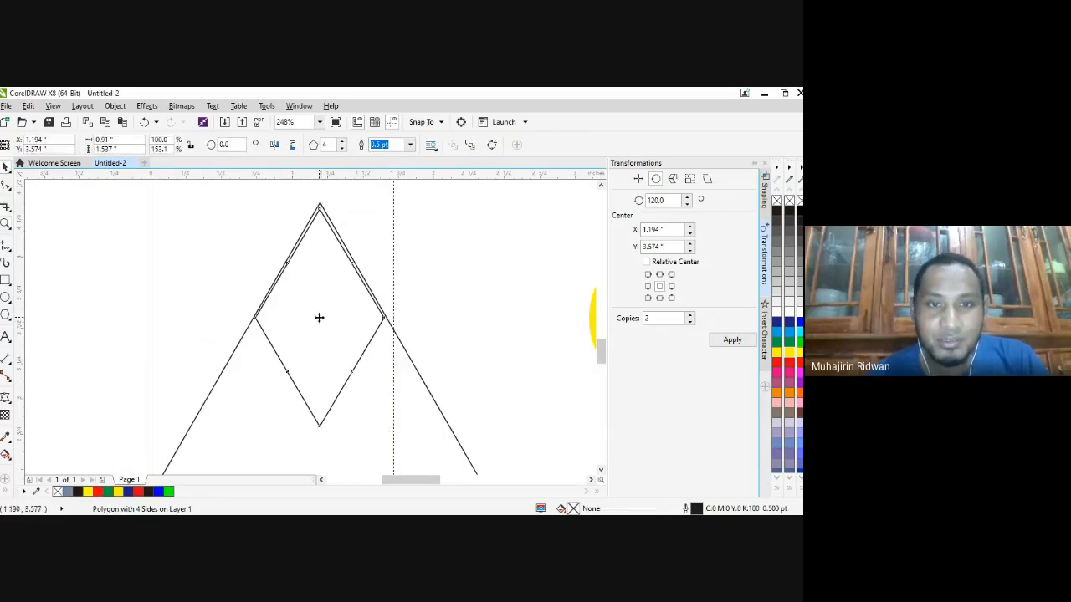
pyautogui.moveTo(319, 317); pyautogui.dragTo(319, 313)
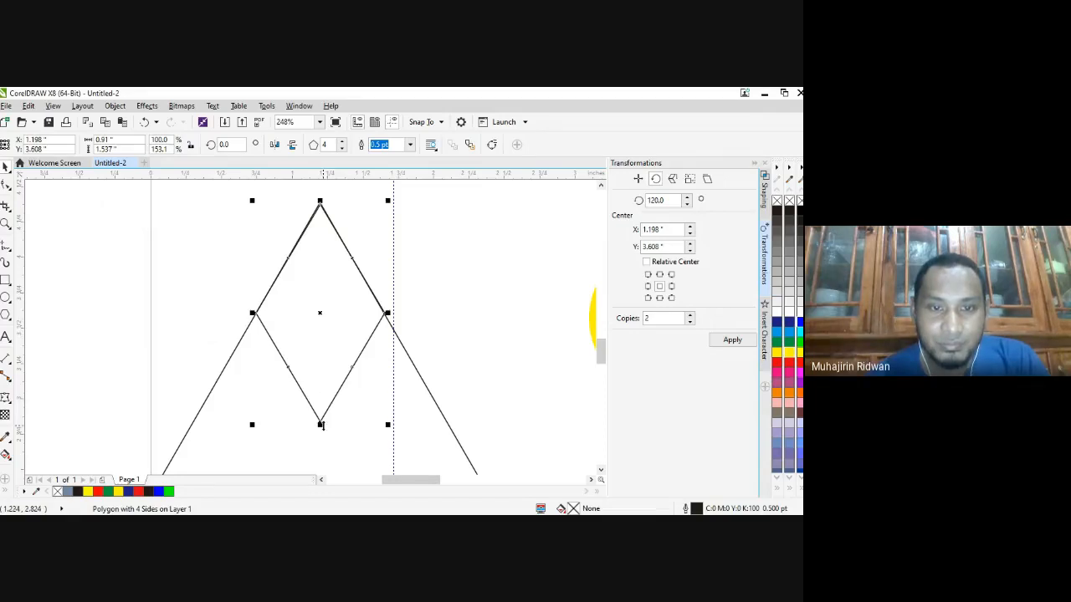
pyautogui.moveTo(321, 425); pyautogui.dragTo(321, 431)
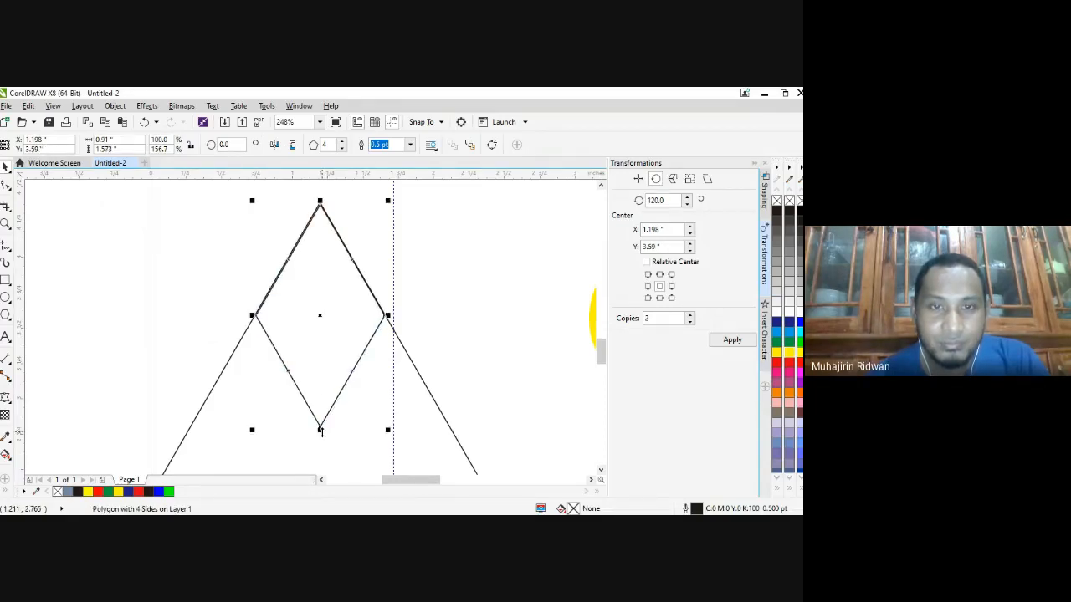
# - Rotate two copies of the small diamond by 120° about its bottom tip to form a three-pointed arrangement
pyautogui.click(488, 329)
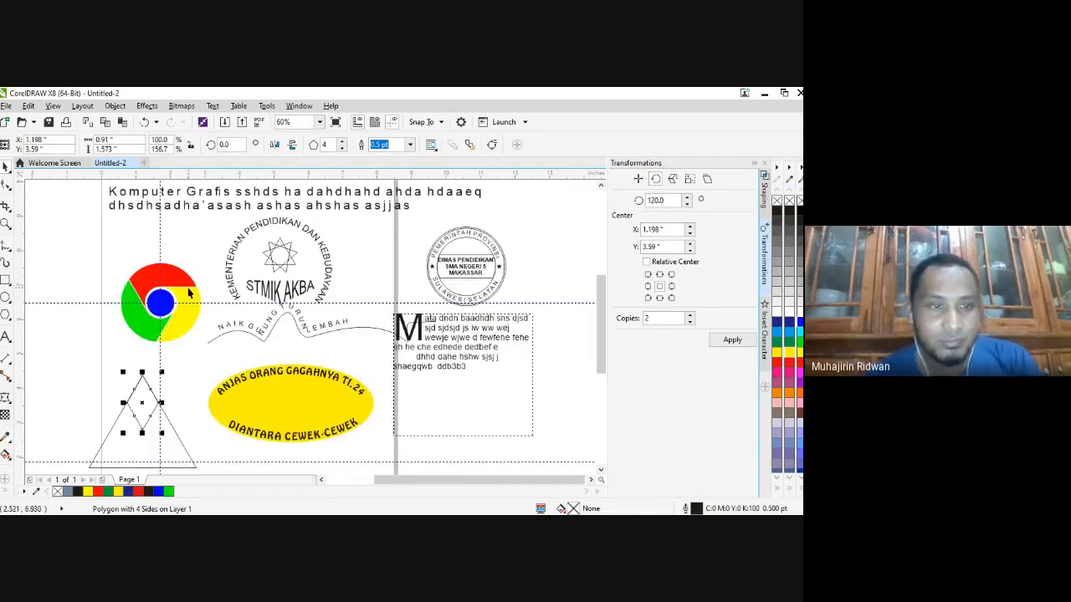
pyautogui.click(100, 360)
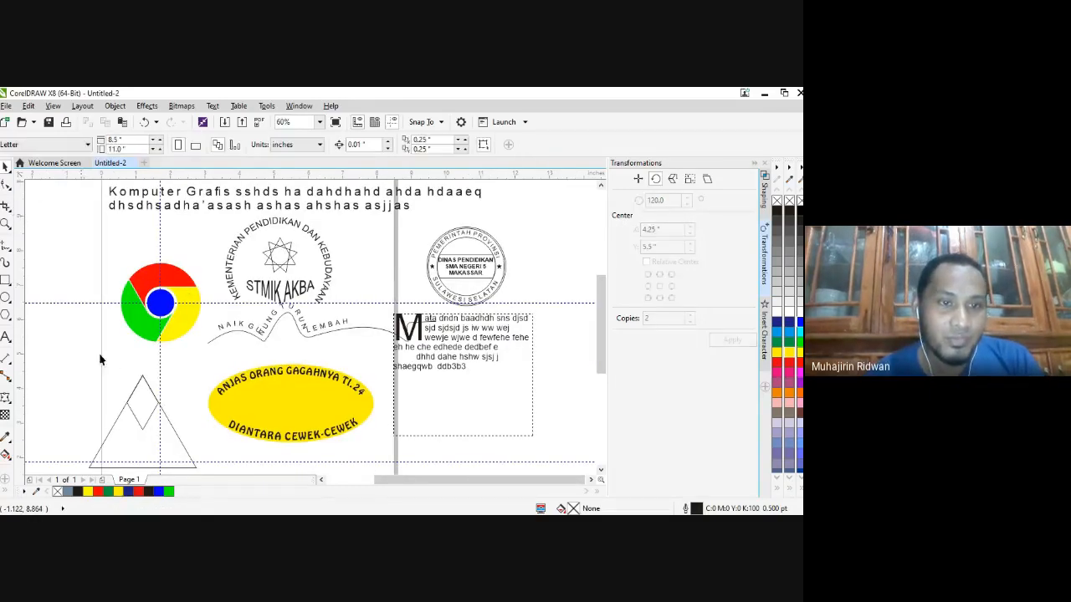
pyautogui.click(148, 426)
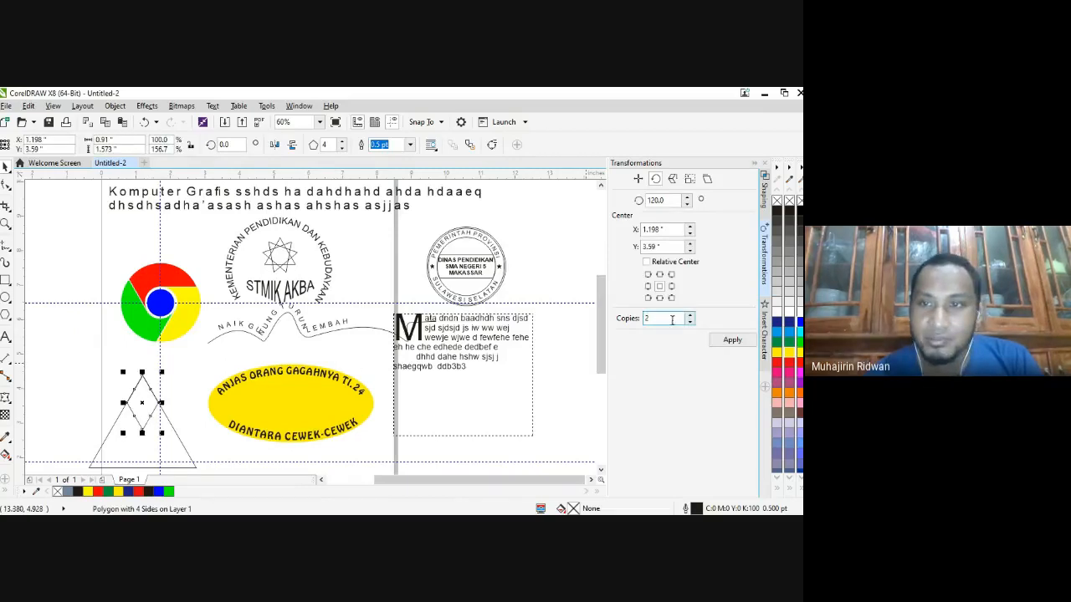
pyautogui.click(659, 299)
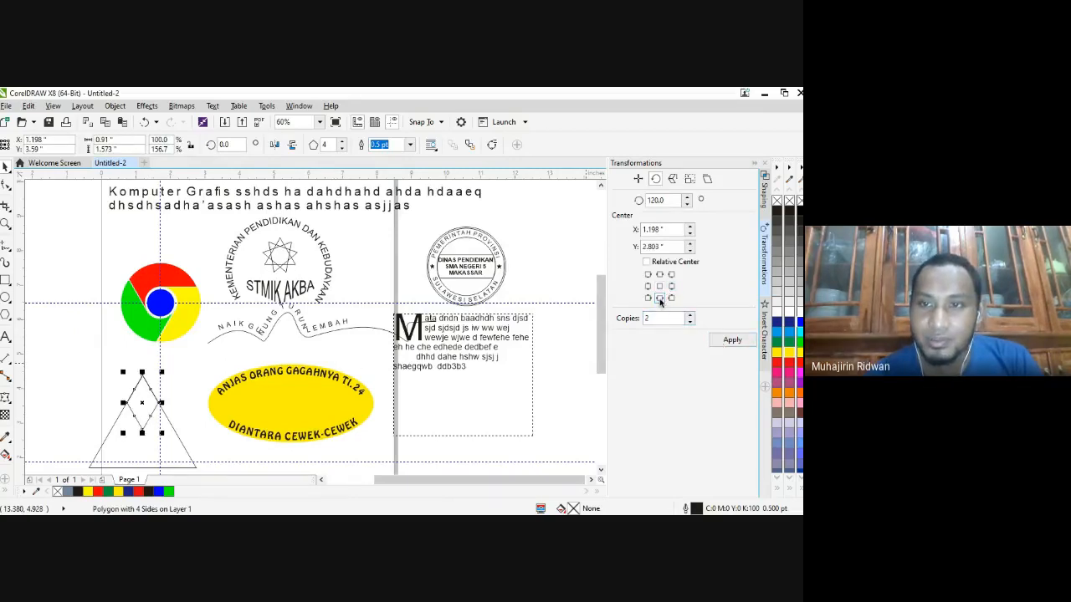
pyautogui.click(732, 339)
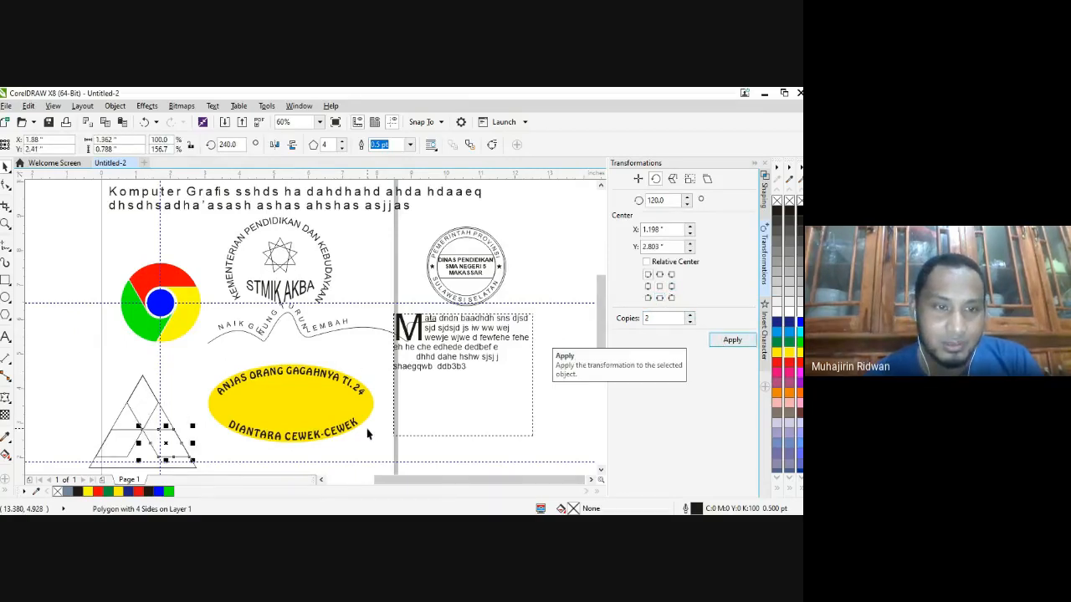
pyautogui.click(224, 457)
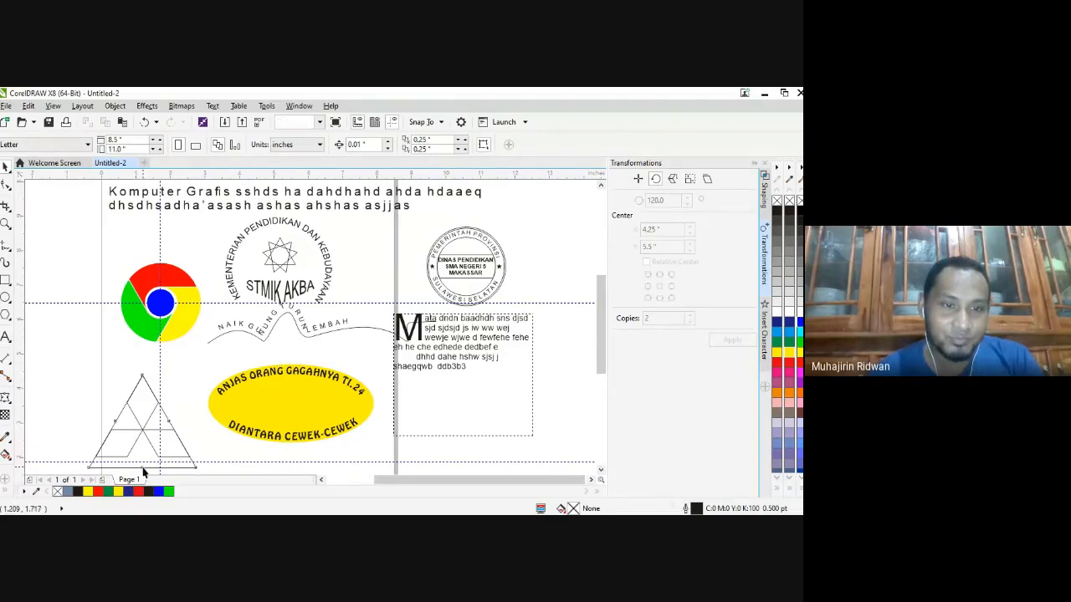
# - Delete the surrounding guide triangle and fill the three diamonds with red
pyautogui.click(142, 469)
pyautogui.press('Delete')
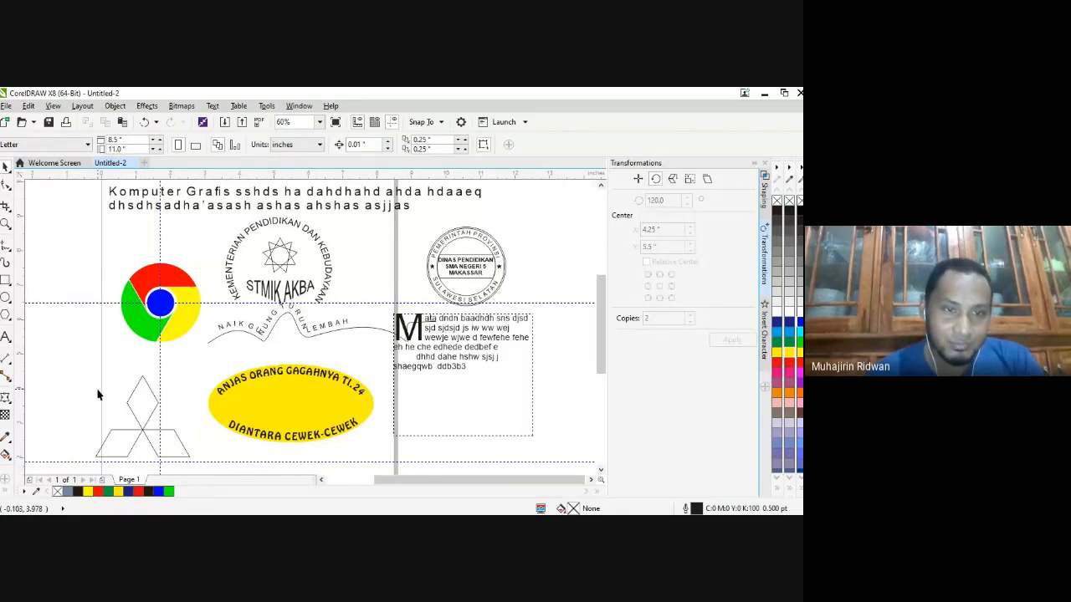
pyautogui.scroll(-2, 201, 469)
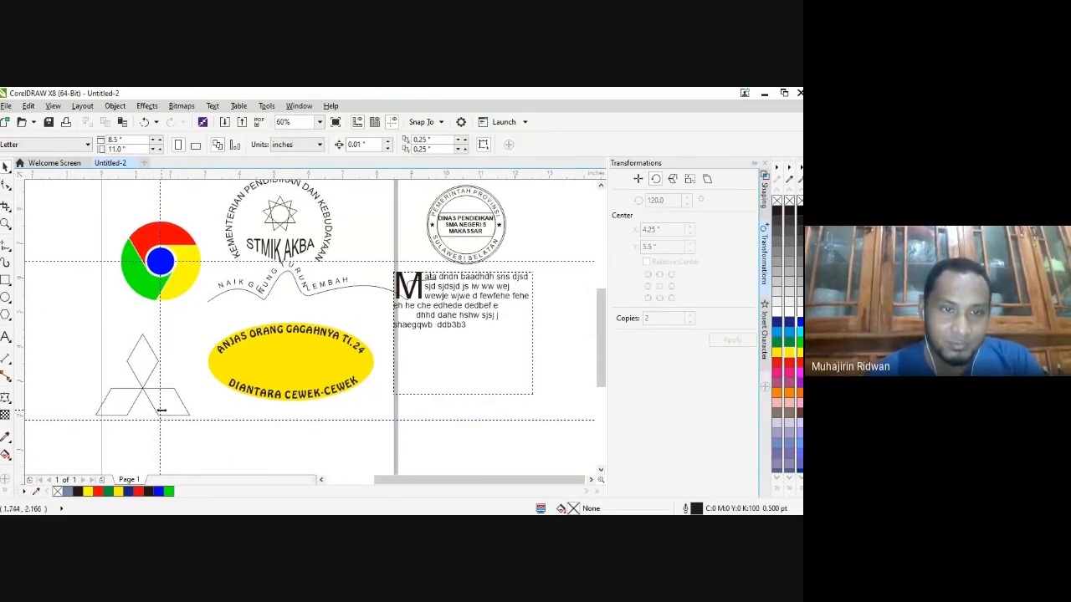
pyautogui.moveTo(82, 322); pyautogui.dragTo(201, 442)
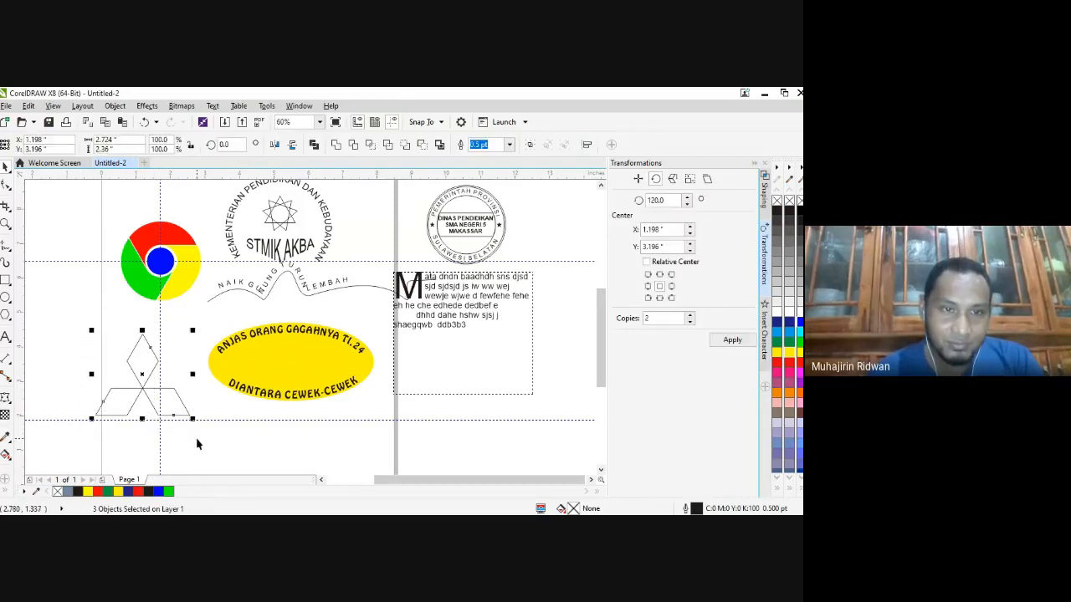
pyautogui.click(776, 369)
pyautogui.click(452, 469)
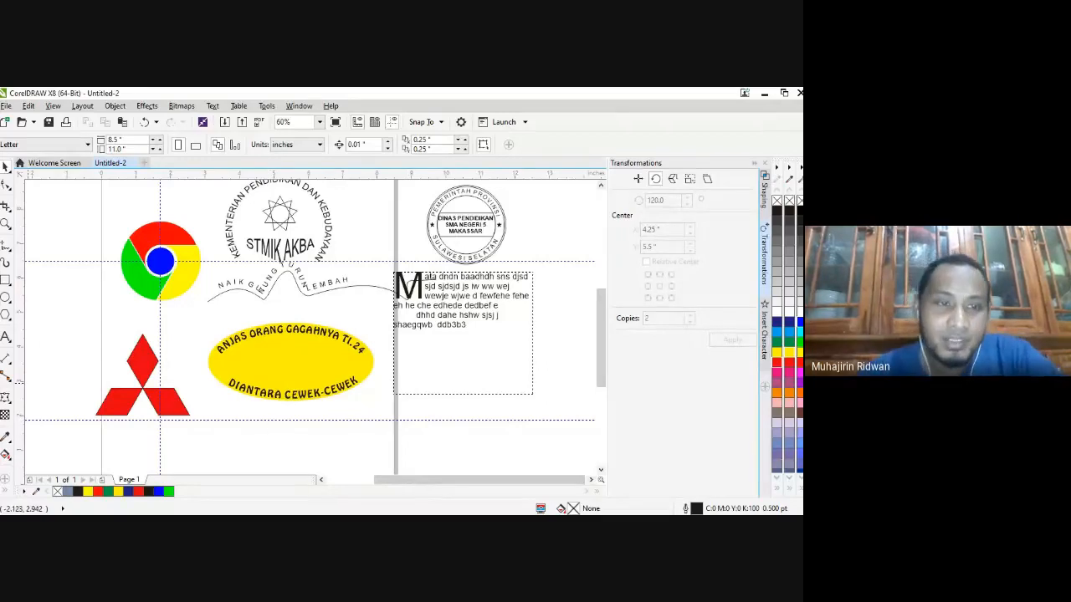
# - Delete the three red diamonds
pyautogui.moveTo(79, 313); pyautogui.dragTo(194, 436)
pyautogui.press('Delete')
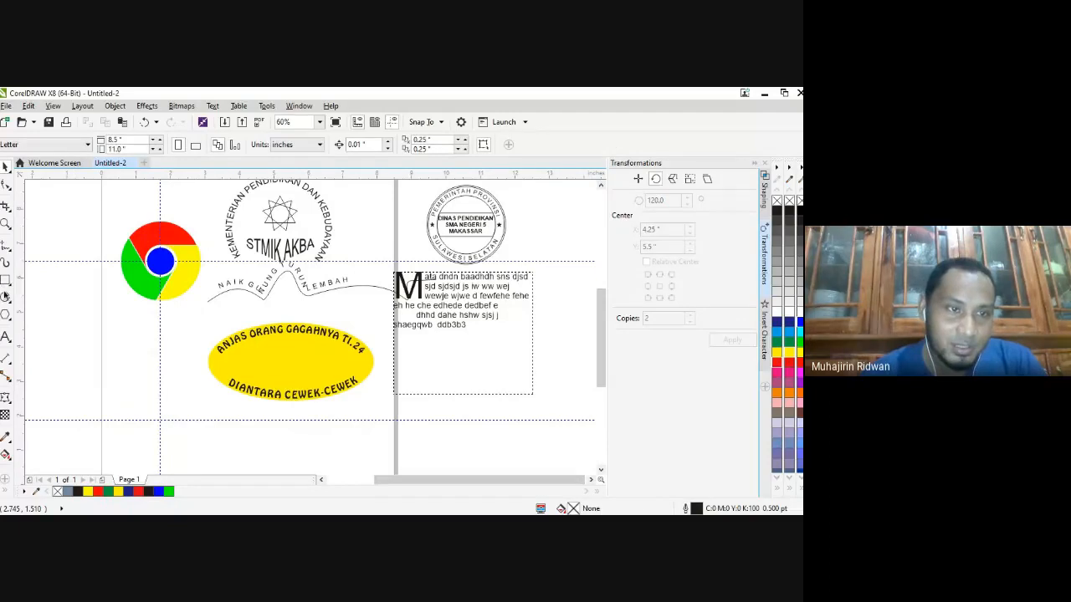
# - Draw a three-sided polygon about 2.83 by 2.45 inches and place guidelines through its apex and along its base
pyautogui.click(5, 314)
pyautogui.moveTo(77, 320)
pyautogui.mouseDown()
pyautogui.moveTo(132, 390)
pyautogui.moveTo(185, 429)
pyautogui.mouseUp()
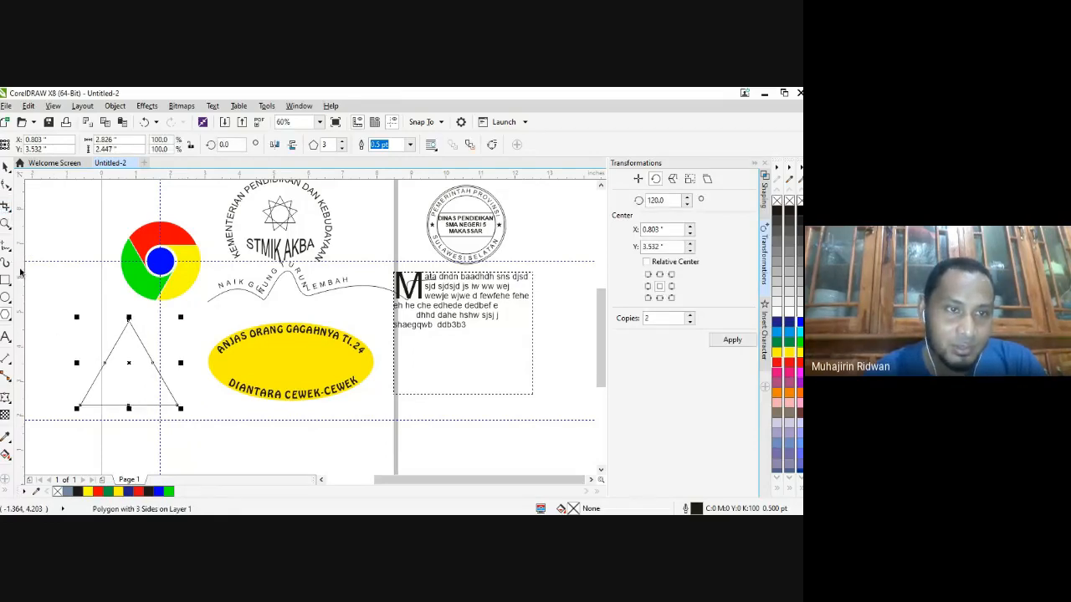
pyautogui.click(129, 318)
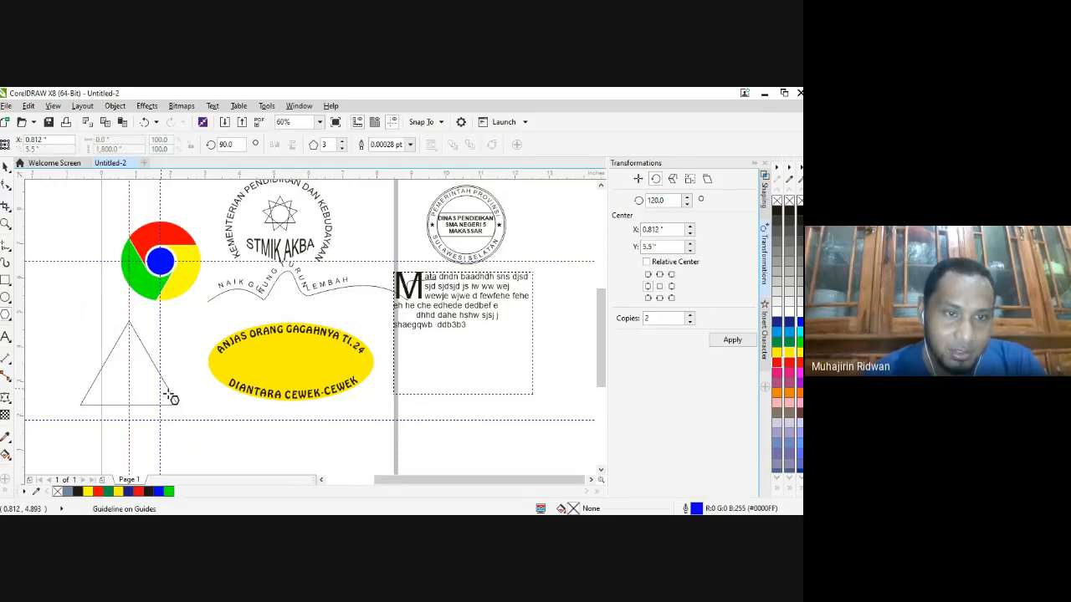
pyautogui.moveTo(159, 172); pyautogui.dragTo(81, 401)
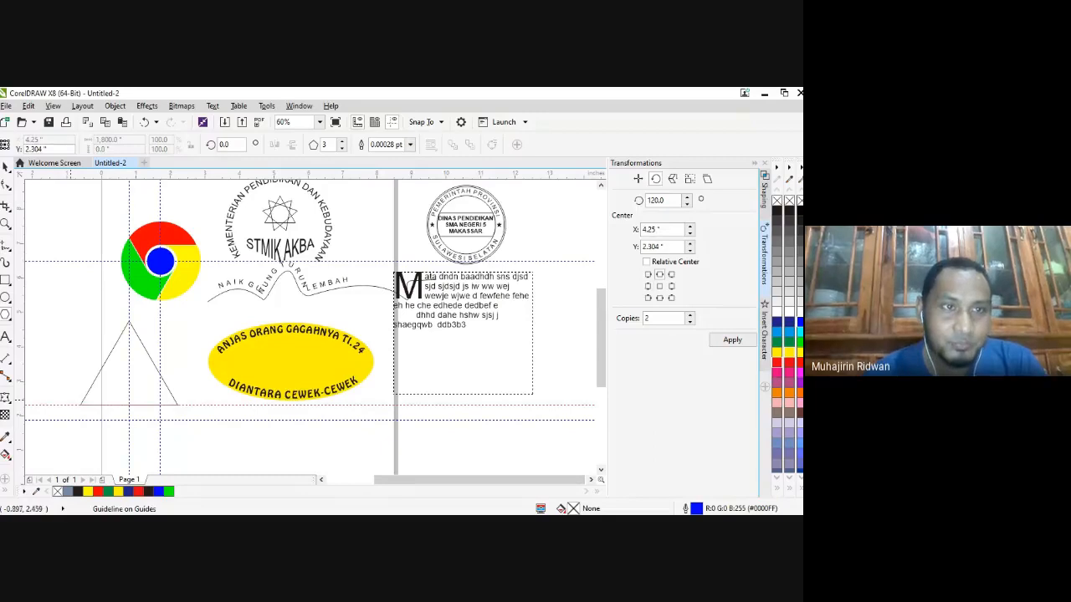
# - Move the base guideline's rotation center to the triangle's lower-right corner and rotate the guideline to about 332.8°
pyautogui.click(5, 170)
pyautogui.click(71, 405)
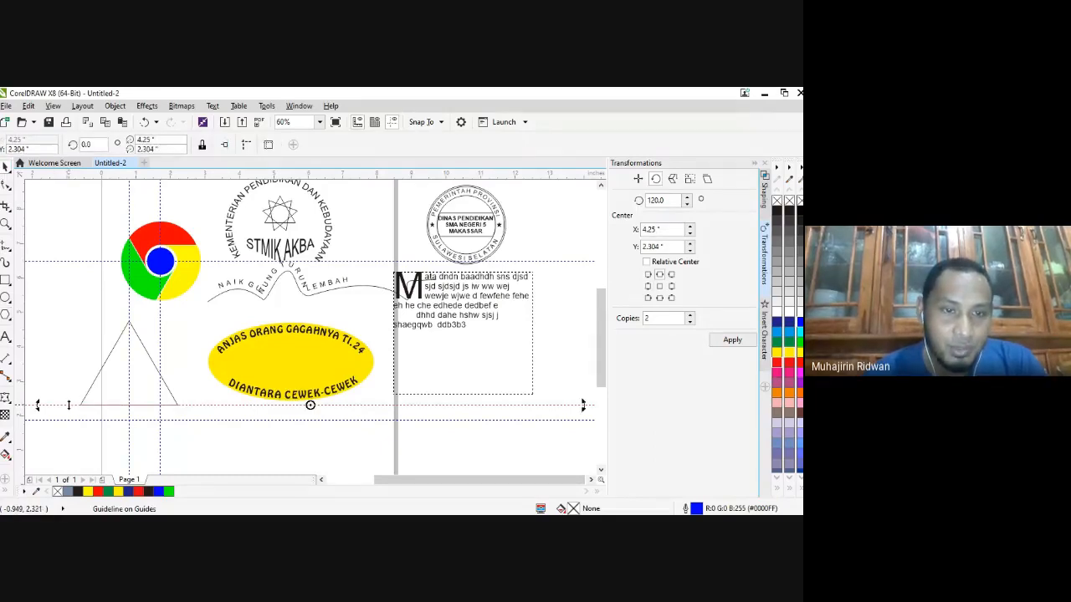
pyautogui.moveTo(310, 405); pyautogui.dragTo(179, 406)
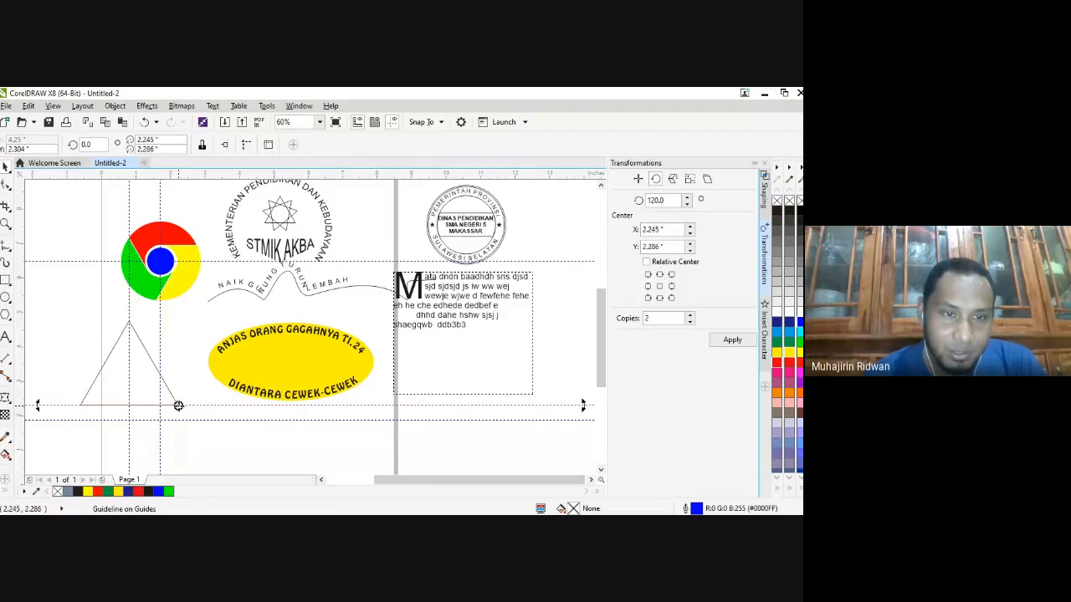
pyautogui.moveTo(36, 405); pyautogui.dragTo(64, 347)
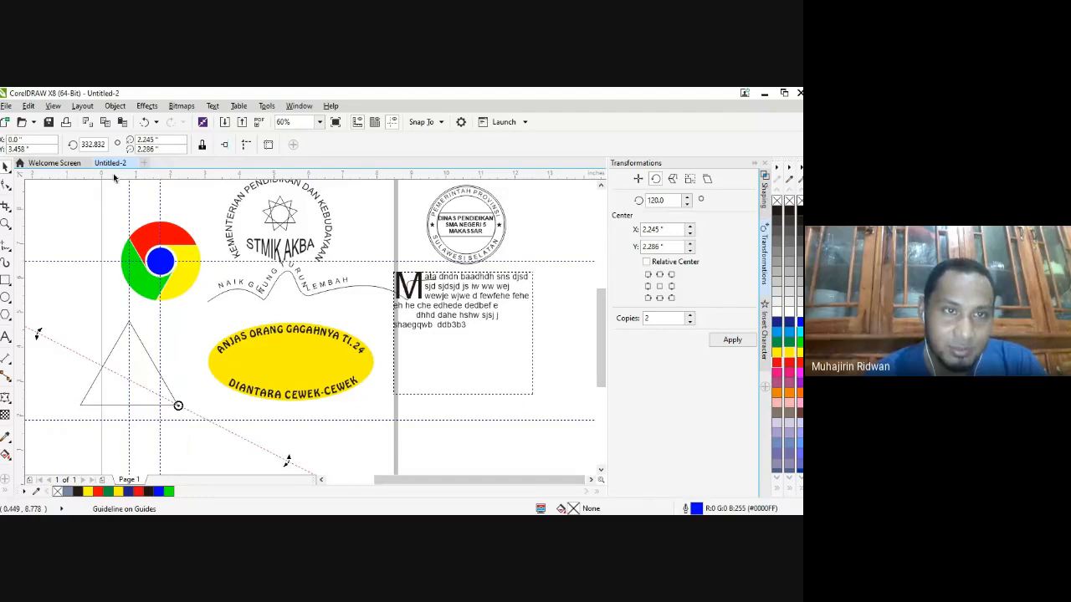
# - Add another guideline along the triangle's base, rotate it about 25.6° around the lower-left corner, and adjust its position slightly
pyautogui.moveTo(113, 173); pyautogui.dragTo(122, 408)
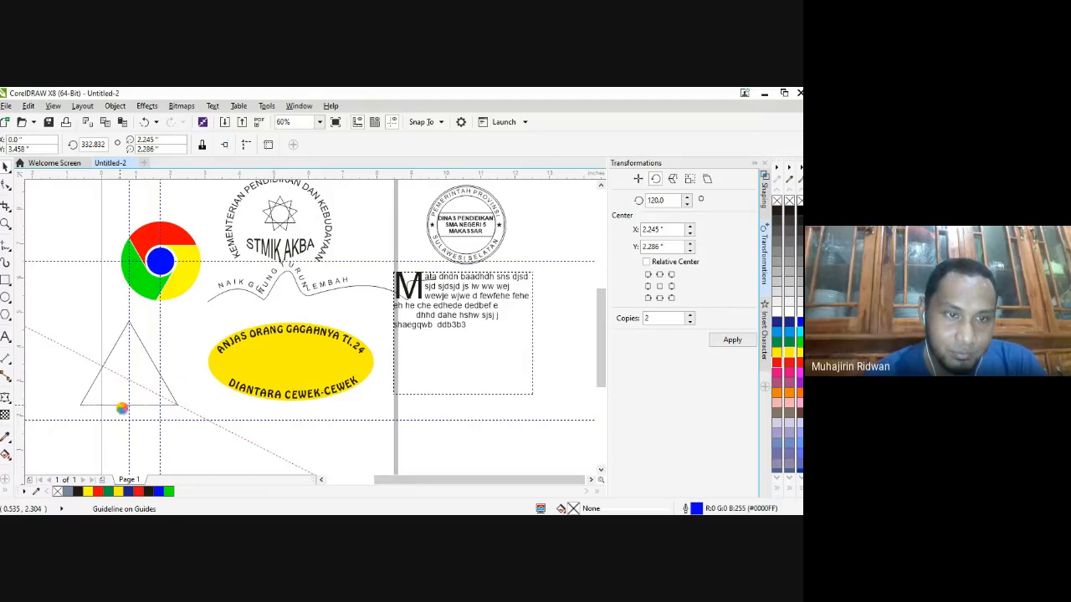
pyautogui.click(216, 409)
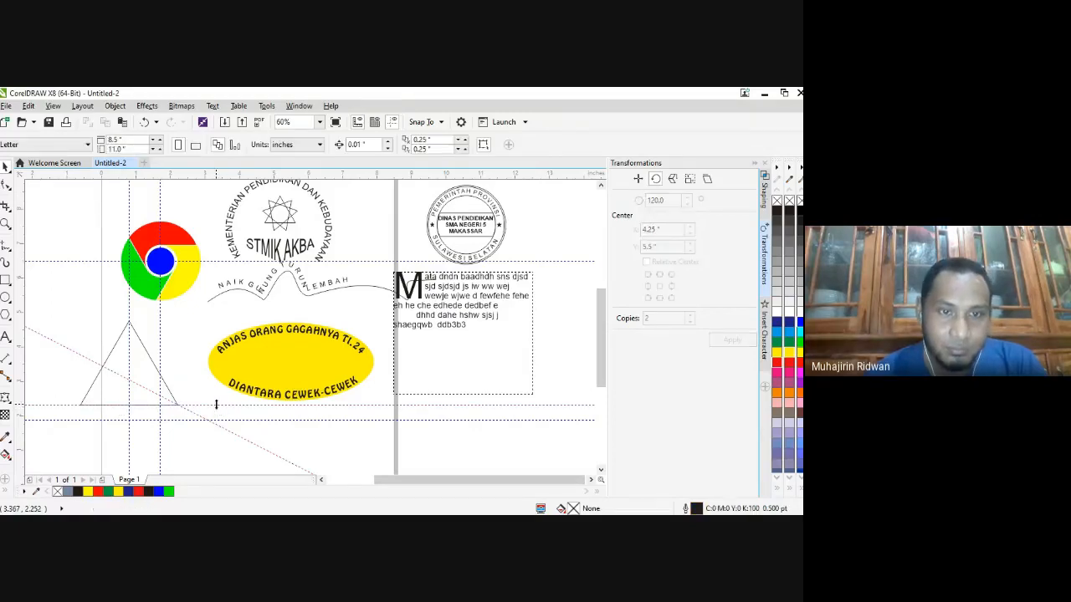
pyautogui.click(215, 409)
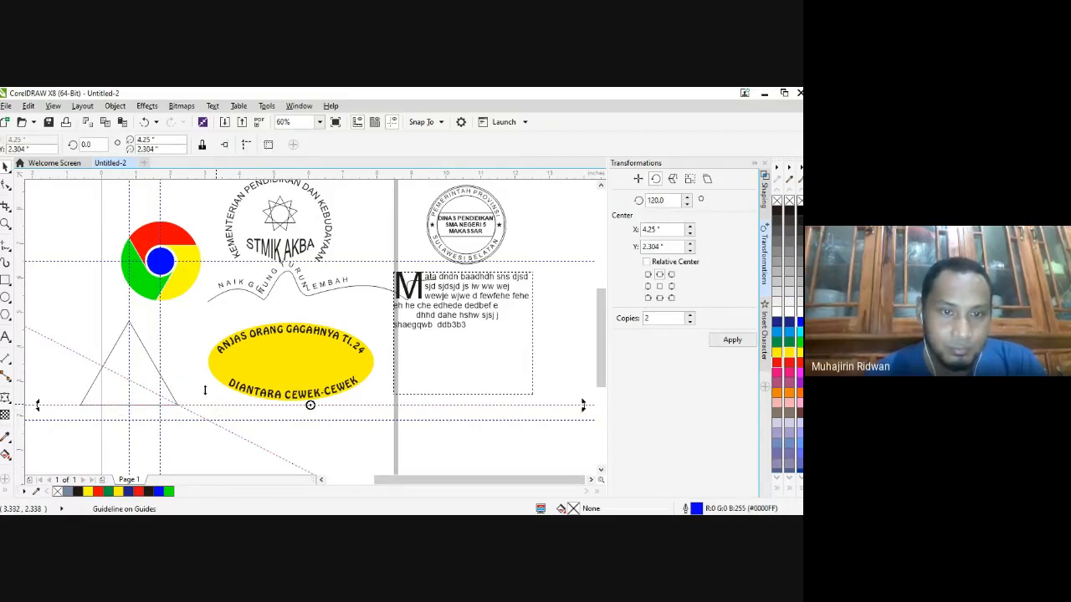
pyautogui.moveTo(310, 406); pyautogui.dragTo(77, 405)
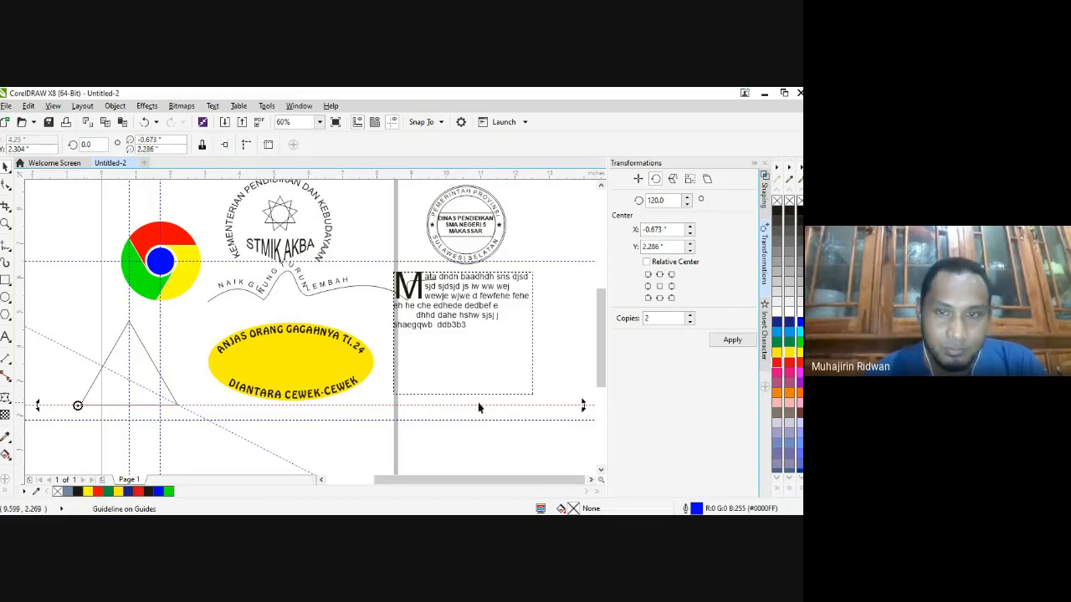
pyautogui.moveTo(584, 407)
pyautogui.mouseDown()
pyautogui.moveTo(530, 296)
pyautogui.moveTo(418, 246)
pyautogui.mouseUp()
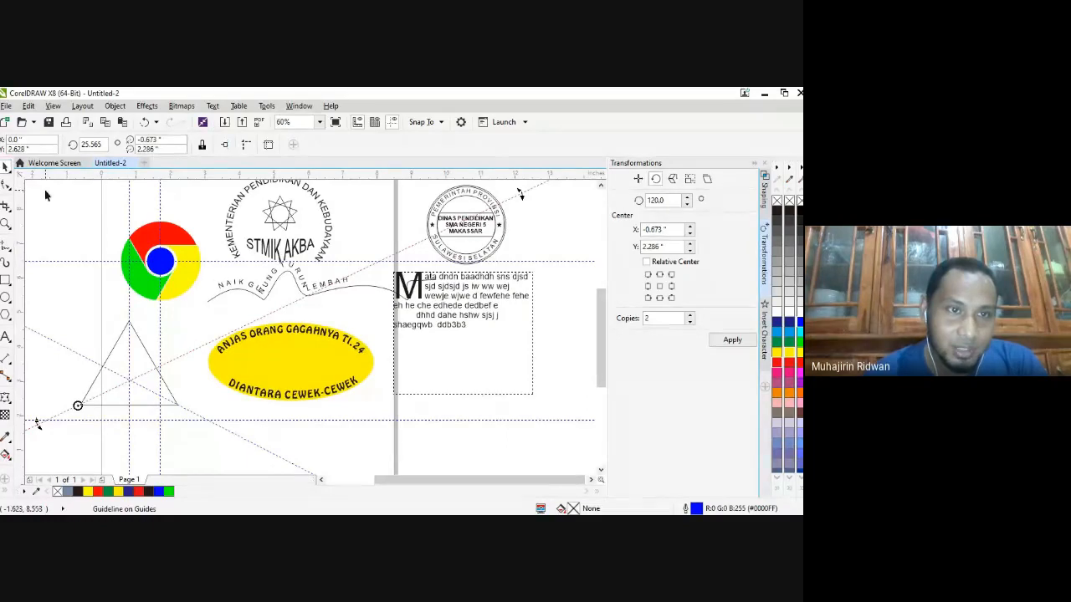
pyautogui.click(146, 414)
pyautogui.click(81, 418)
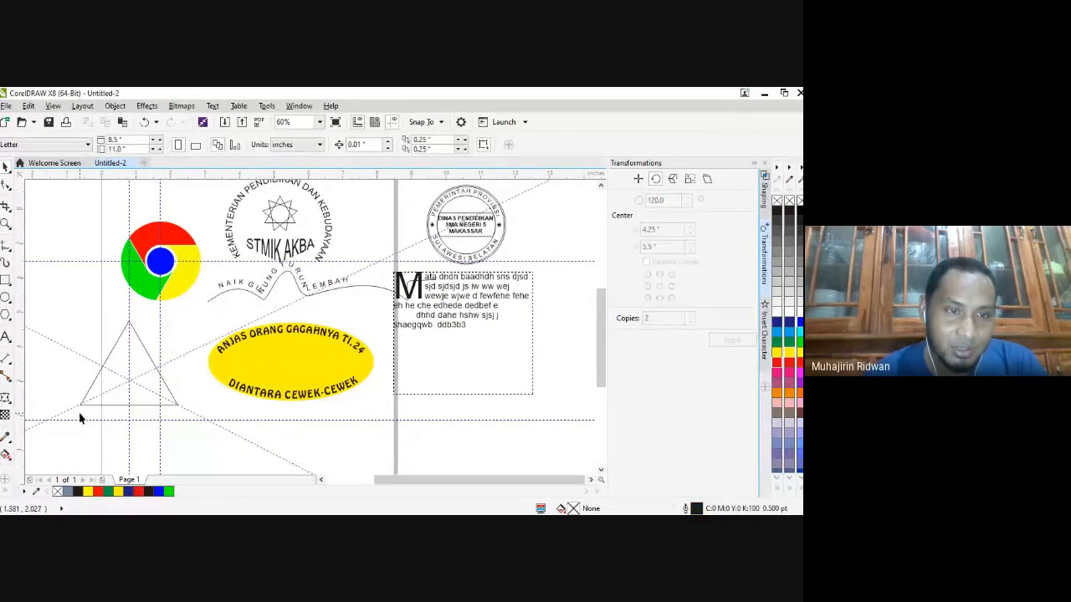
pyautogui.click(72, 408)
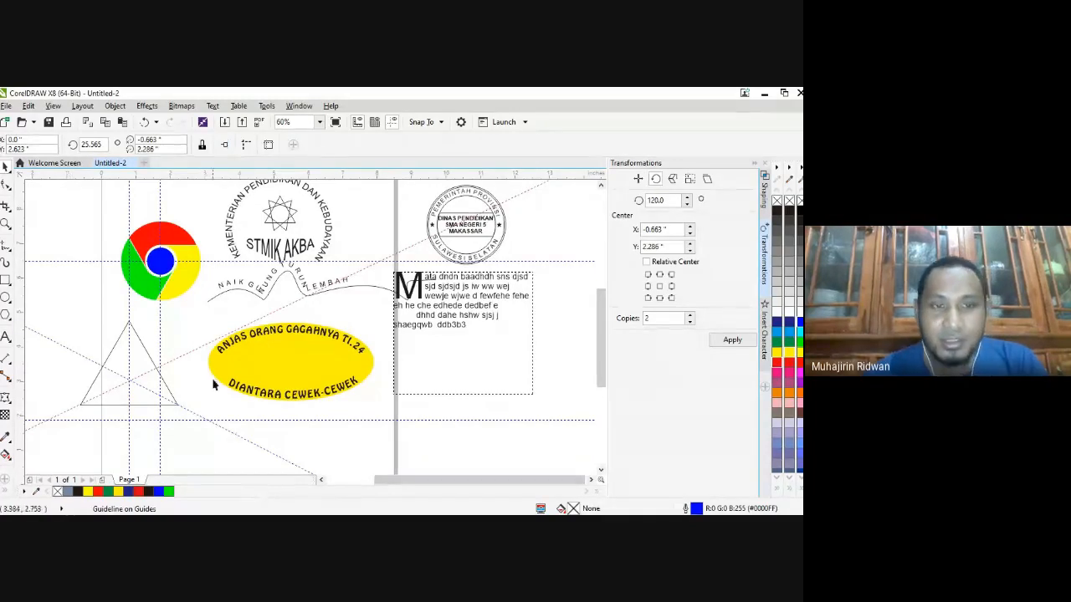
pyautogui.moveTo(185, 355); pyautogui.dragTo(192, 351)
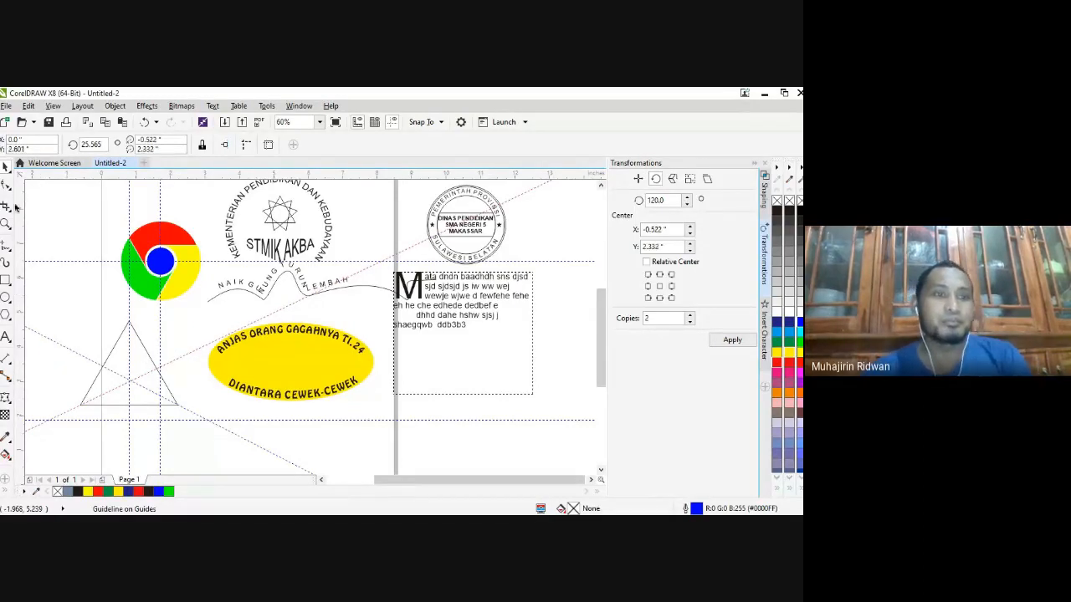
# - Duplicate the triangle straight downward so the copy's apex sits at the intersection of the guidelines
pyautogui.click(145, 411)
pyautogui.click(138, 359)
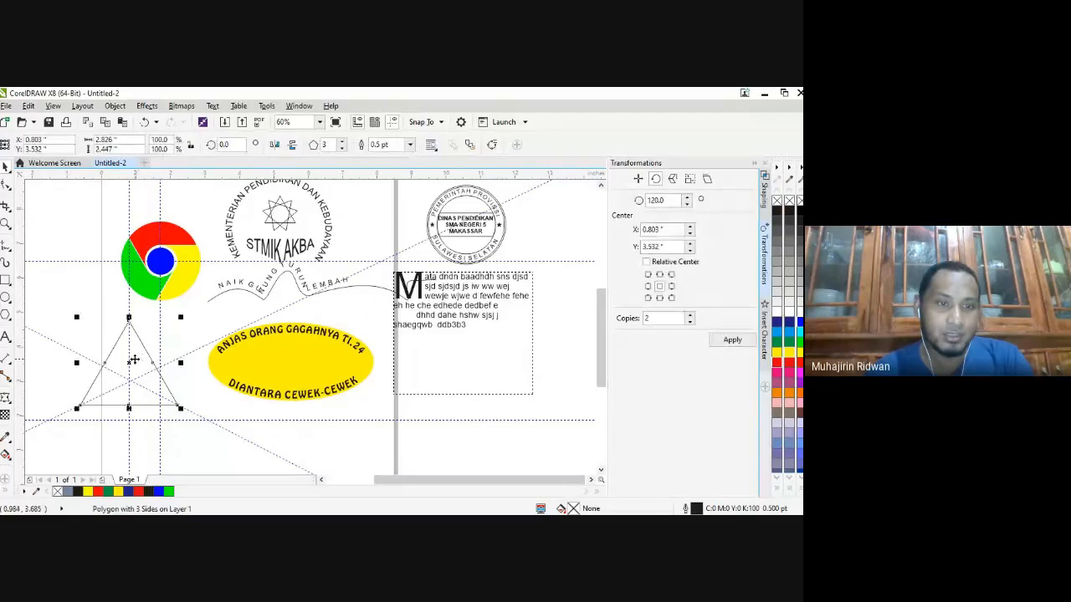
pyautogui.moveTo(129, 362); pyautogui.dragTo(132, 431)
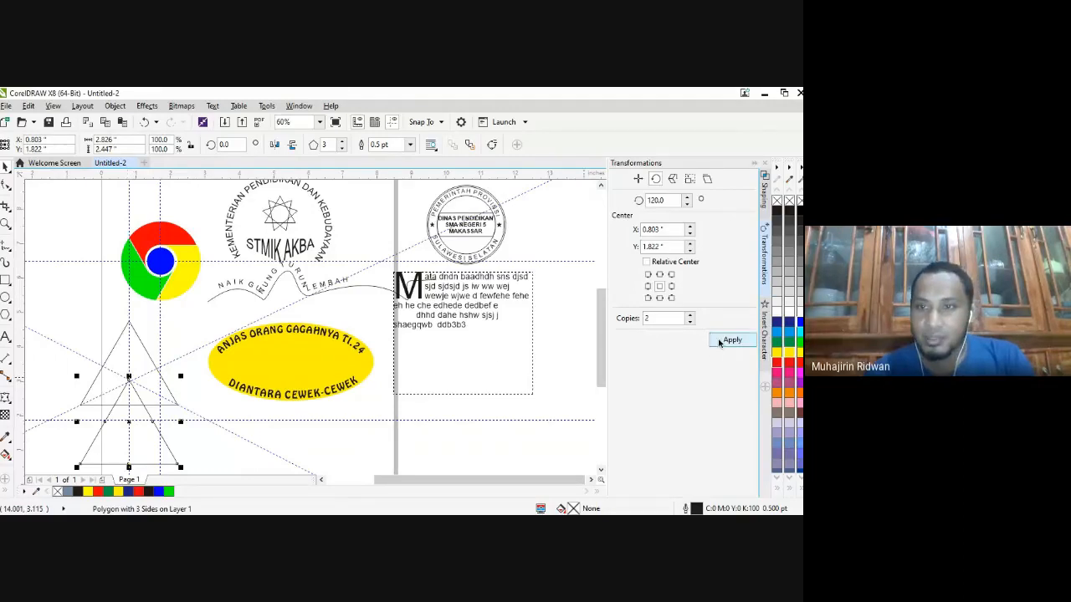
# - Rotate two copies of the lower triangle by 120° about its top center point
pyautogui.click(659, 274)
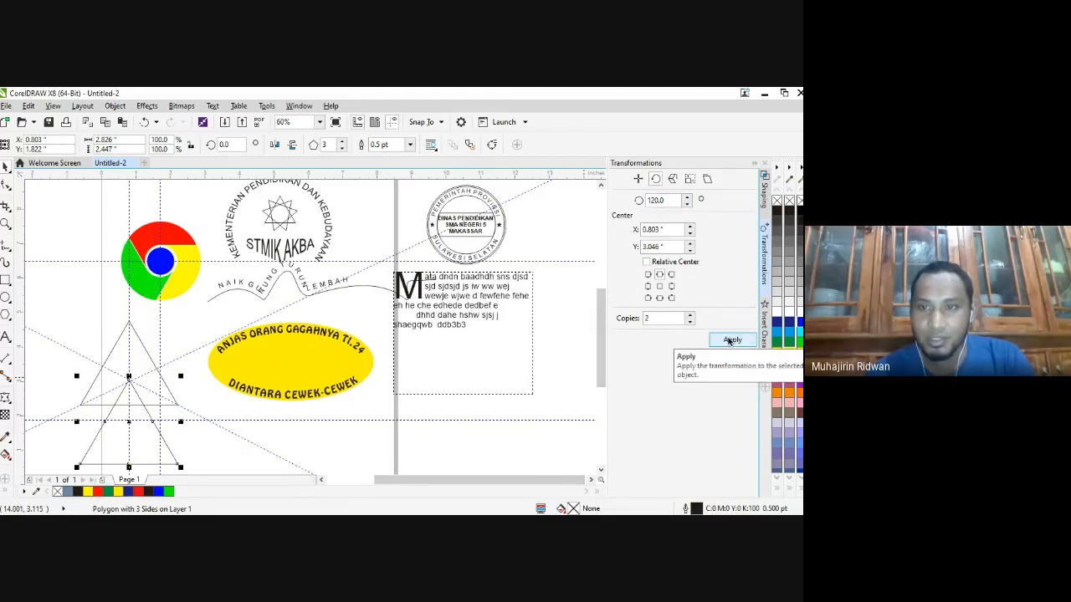
pyautogui.click(660, 275)
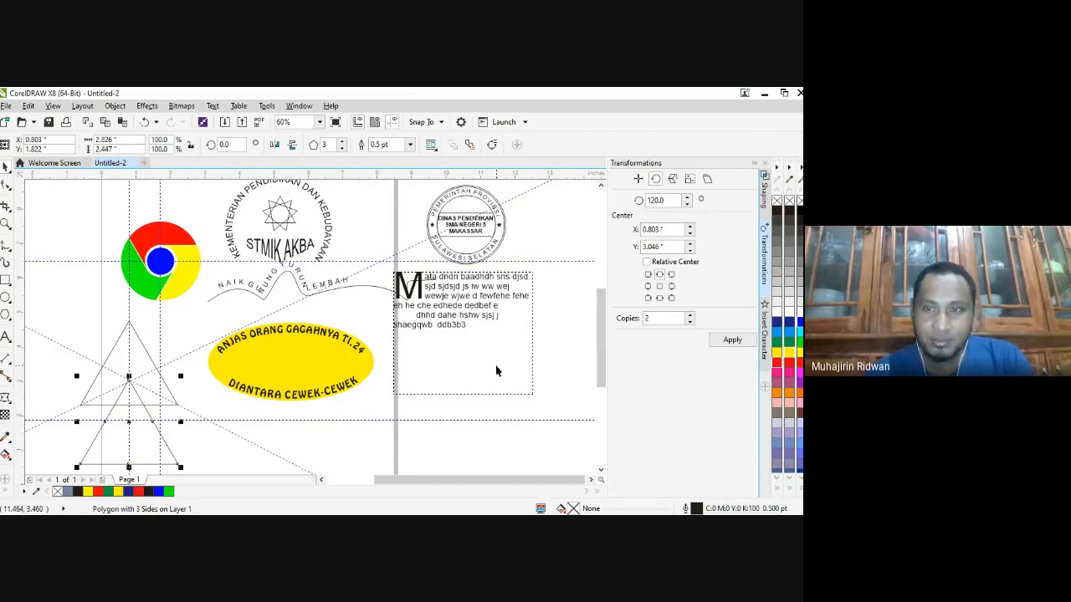
pyautogui.click(733, 342)
pyautogui.click(733, 342)
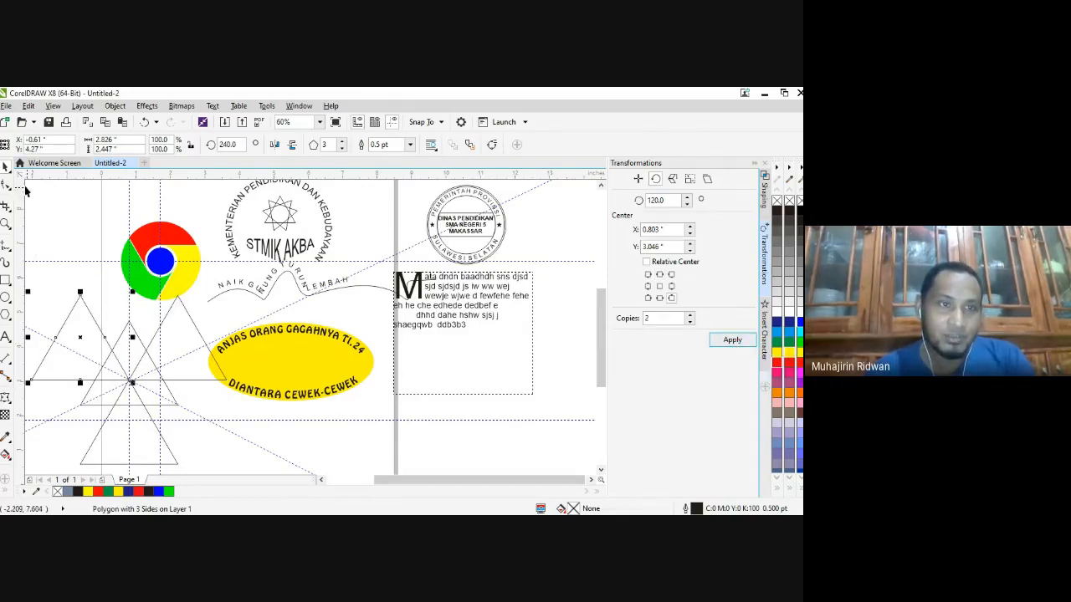
pyautogui.keyDown('shift'); pyautogui.click(146, 439); pyautogui.keyUp('shift')
pyautogui.keyDown('shift'); pyautogui.click(208, 371); pyautogui.keyUp('shift')
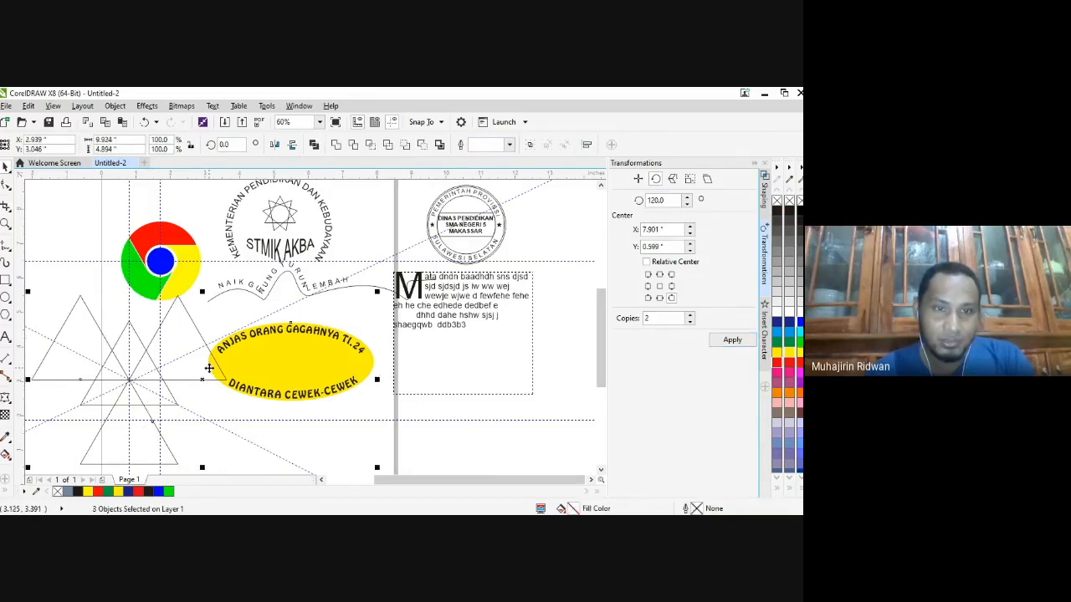
pyautogui.click(790, 324)
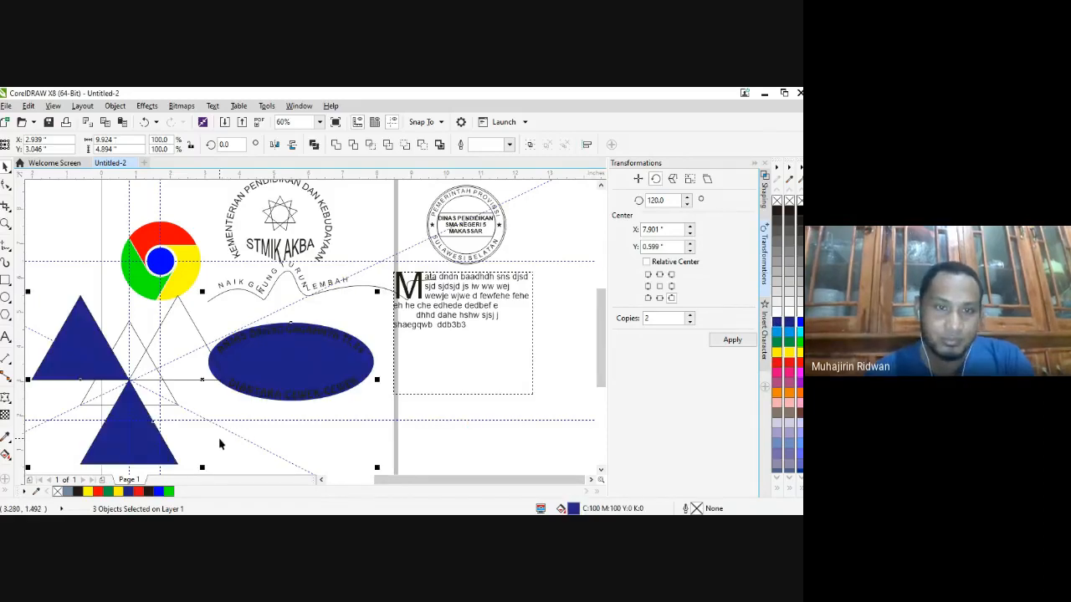
pyautogui.hotkey('ctrl', 'z')
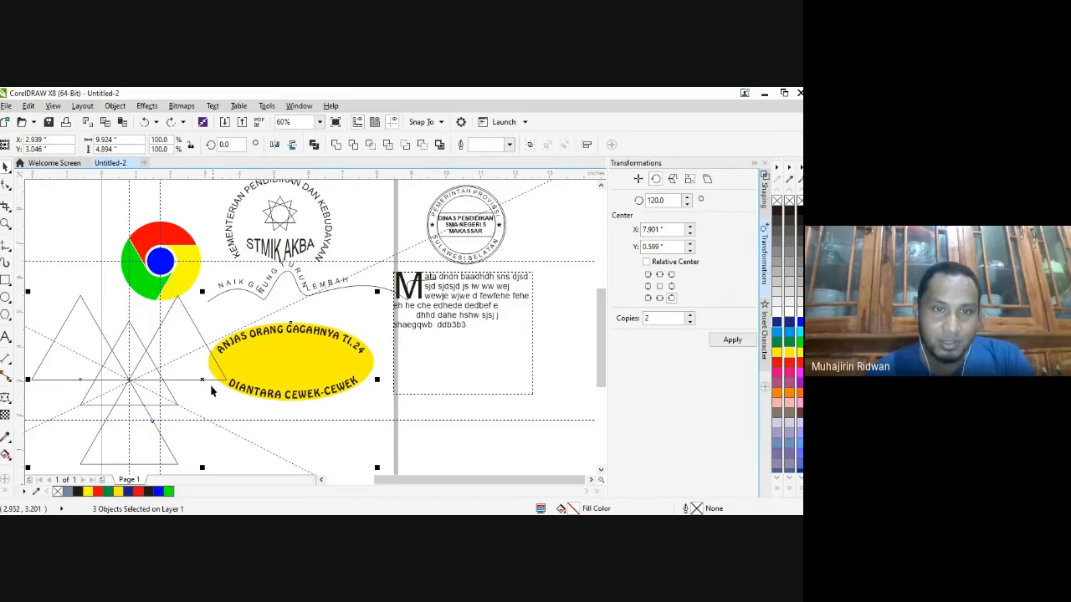
pyautogui.click(228, 453)
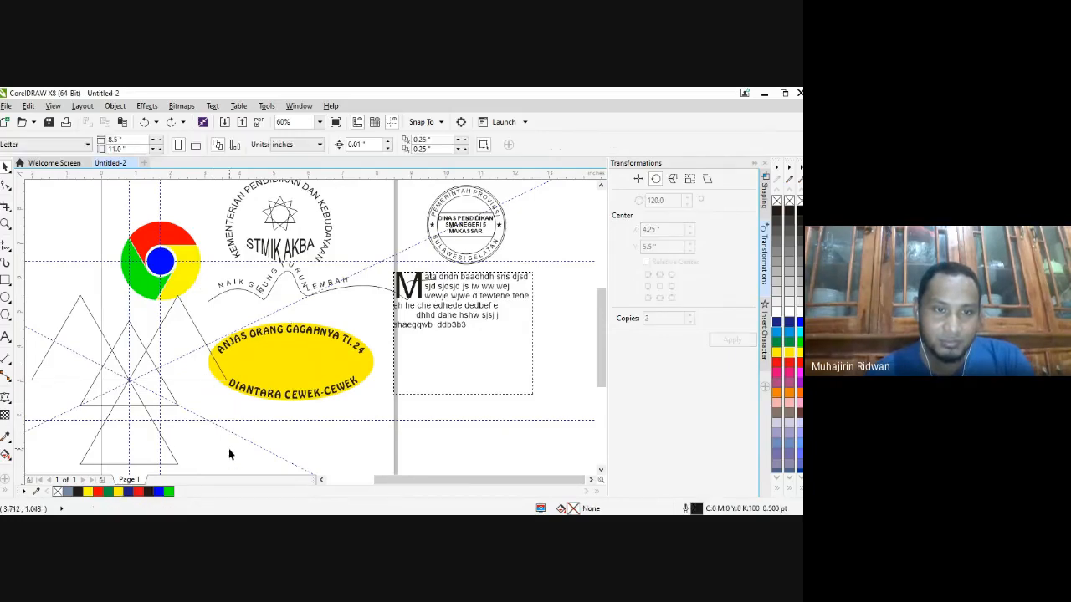
# - Fill the three outer triangles with blue (C100 M100 Y0 K0) and the original center triangle with red (C0 M100 Y100 K0)
pyautogui.click(156, 447)
pyautogui.click(156, 429)
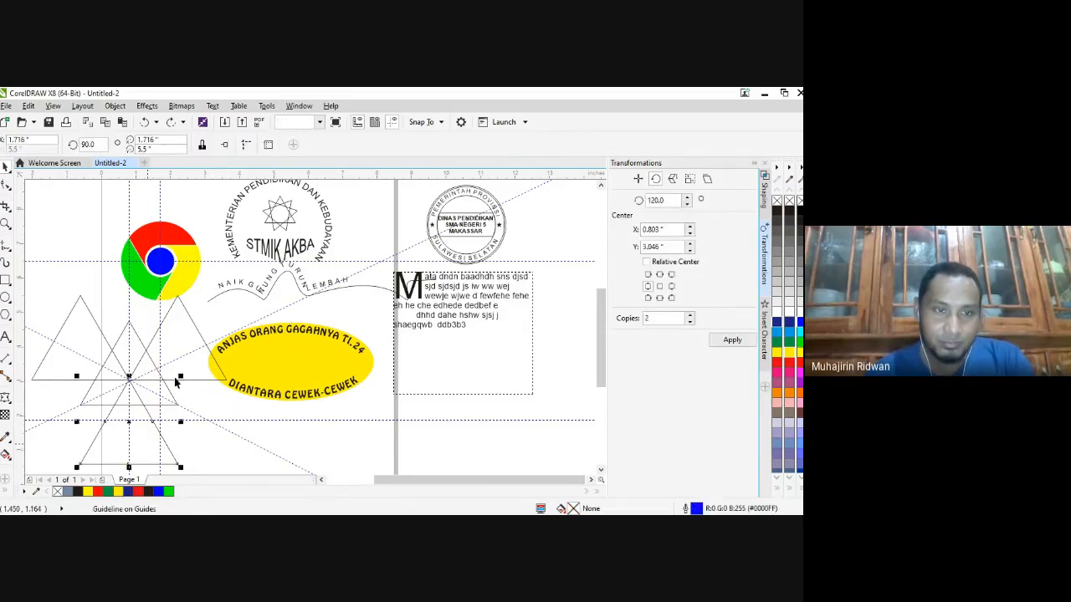
pyautogui.keyDown('shift'); pyautogui.click(187, 335); pyautogui.keyUp('shift')
pyautogui.keyDown('shift'); pyautogui.click(67, 328); pyautogui.keyUp('shift')
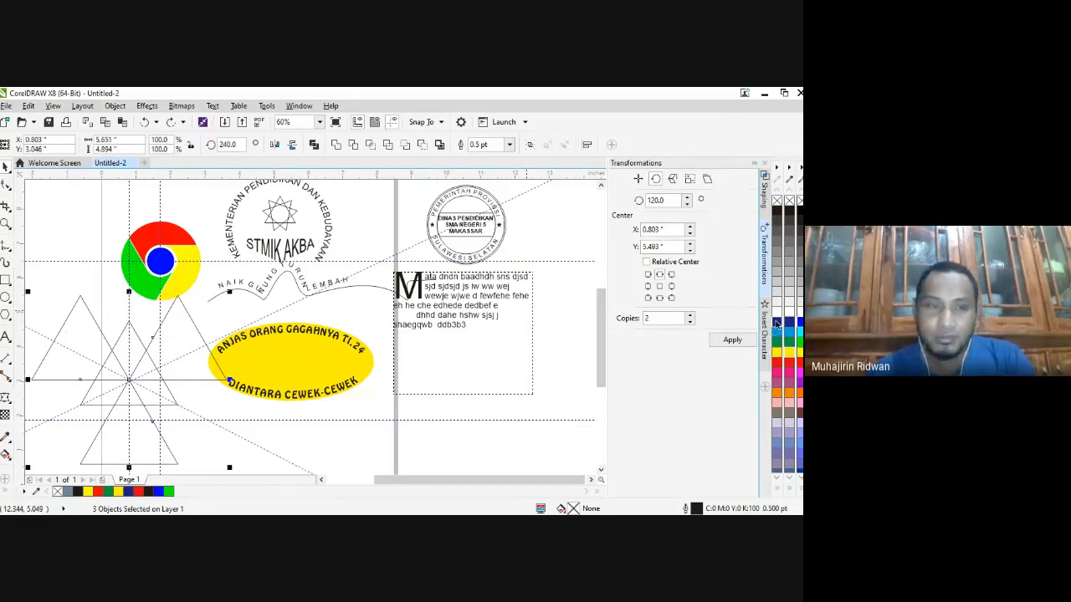
pyautogui.click(777, 323)
pyautogui.click(208, 445)
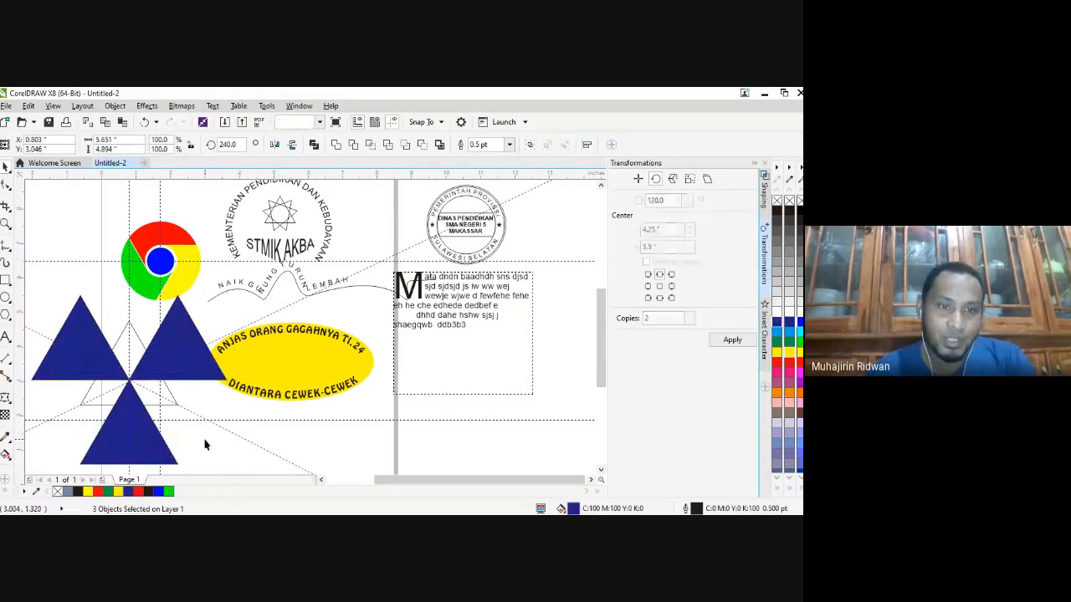
pyautogui.click(153, 407)
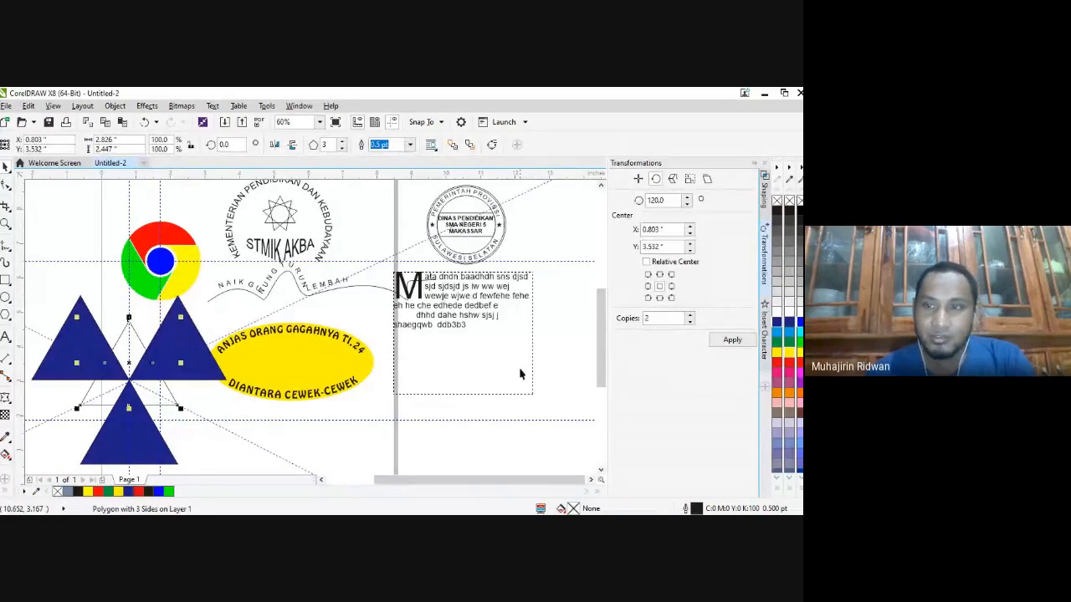
pyautogui.click(787, 366)
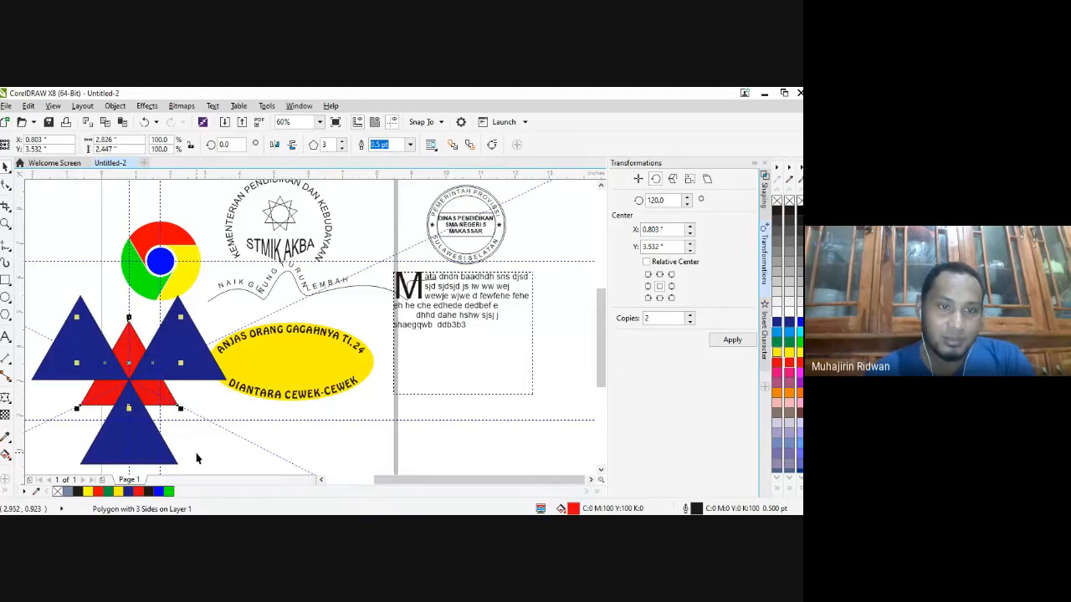
# - Trim the red center triangle with the three blue triangles, keeping neither the source nor the target originals
pyautogui.click(150, 447)
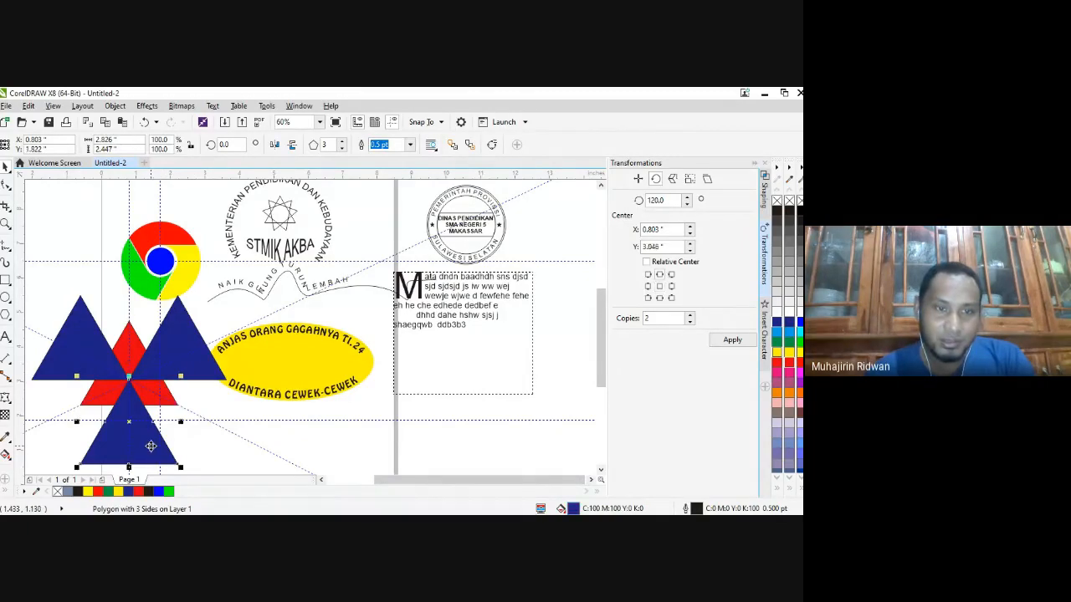
pyautogui.keyDown('shift'); pyautogui.click(79, 351); pyautogui.keyUp('shift')
pyautogui.keyDown('shift'); pyautogui.click(183, 322); pyautogui.keyUp('shift')
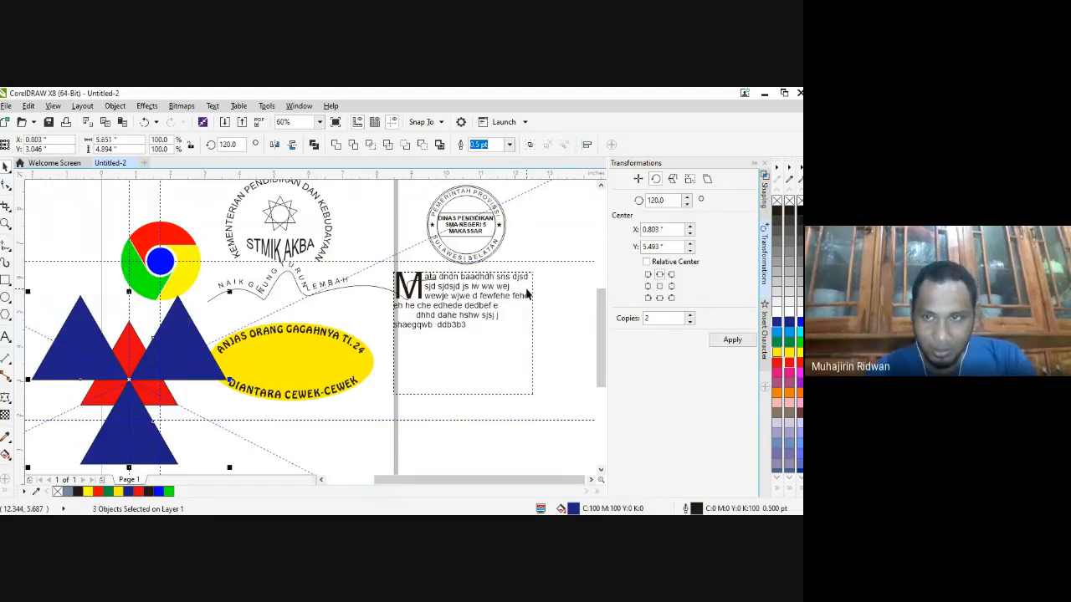
pyautogui.click(765, 194)
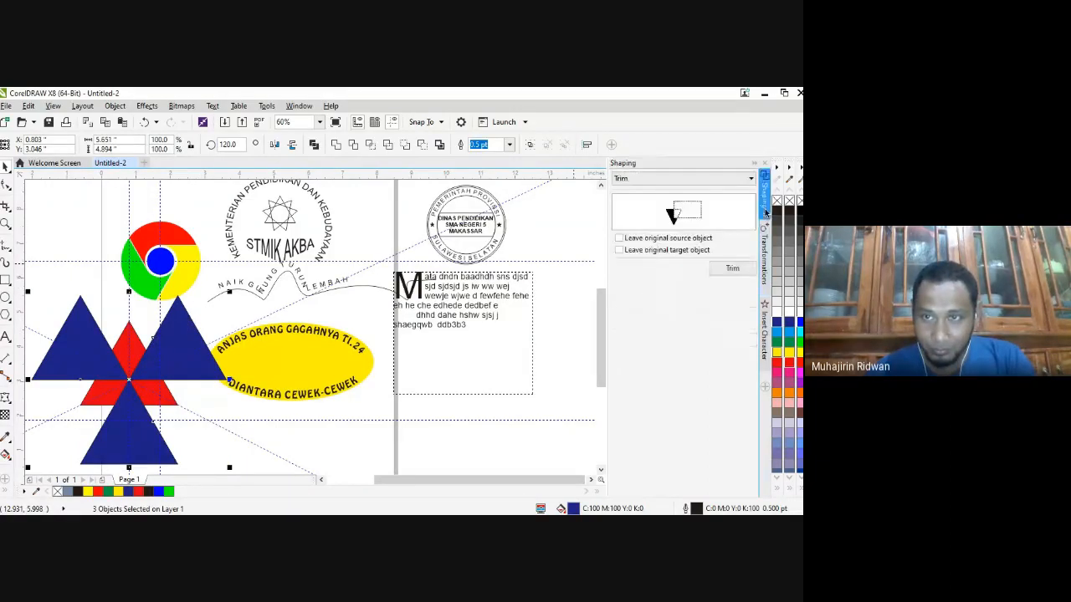
pyautogui.click(732, 268)
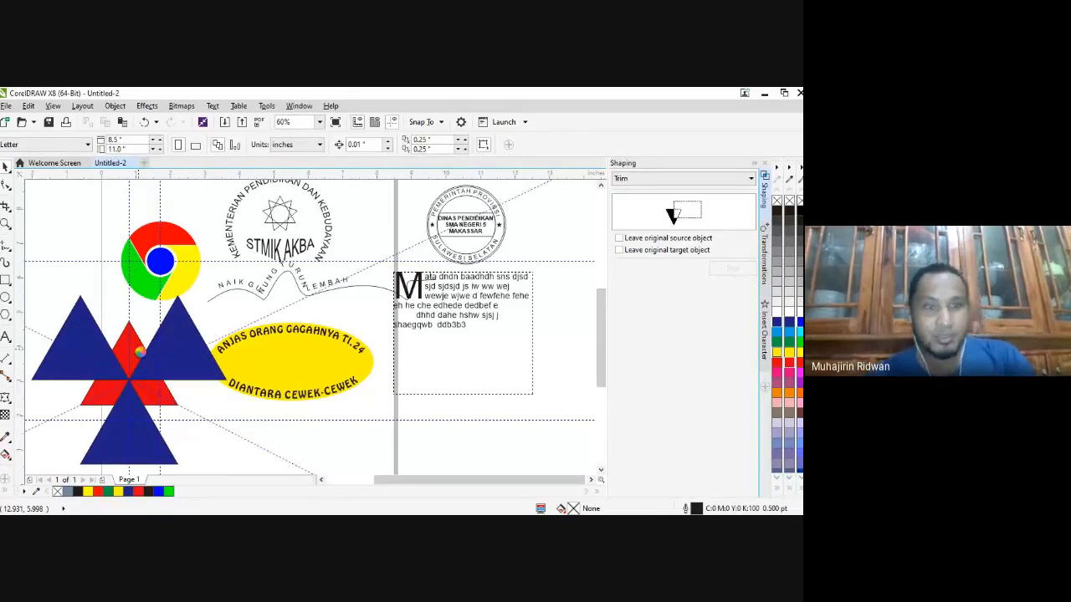
pyautogui.click(138, 352)
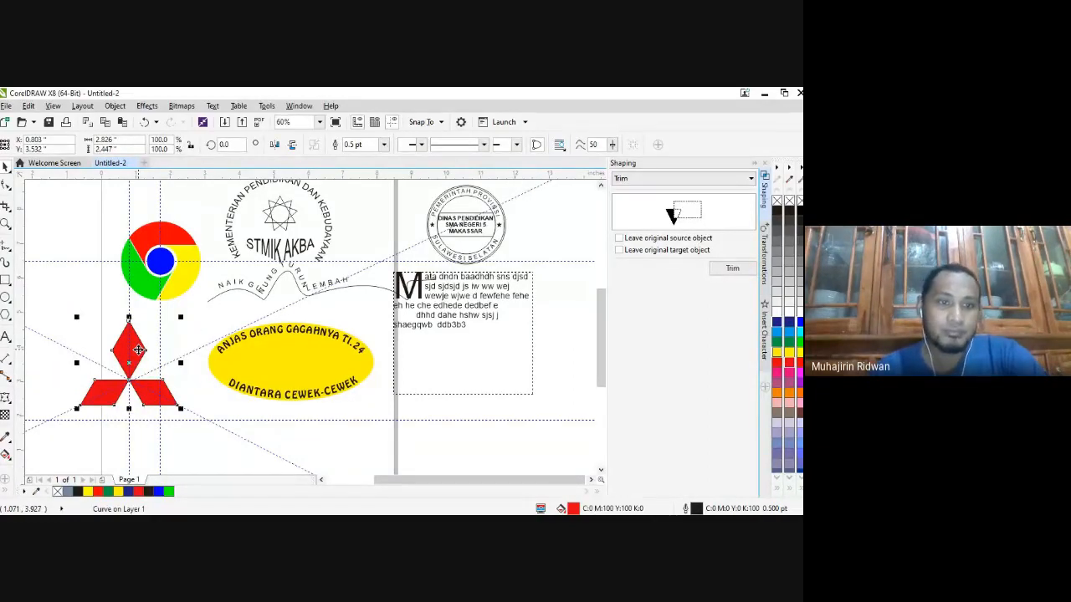
pyautogui.click(198, 391)
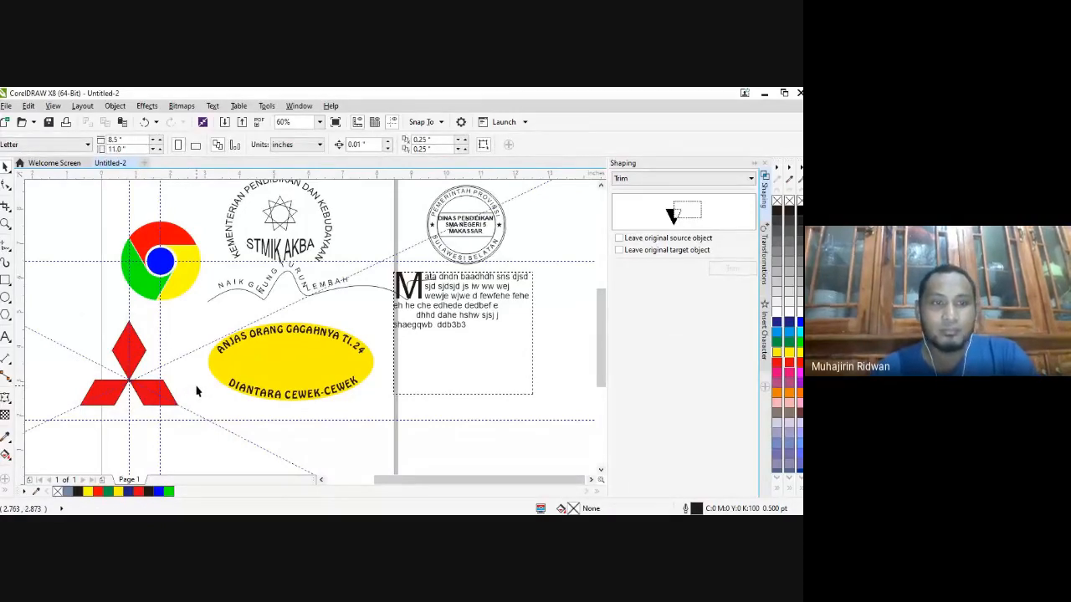